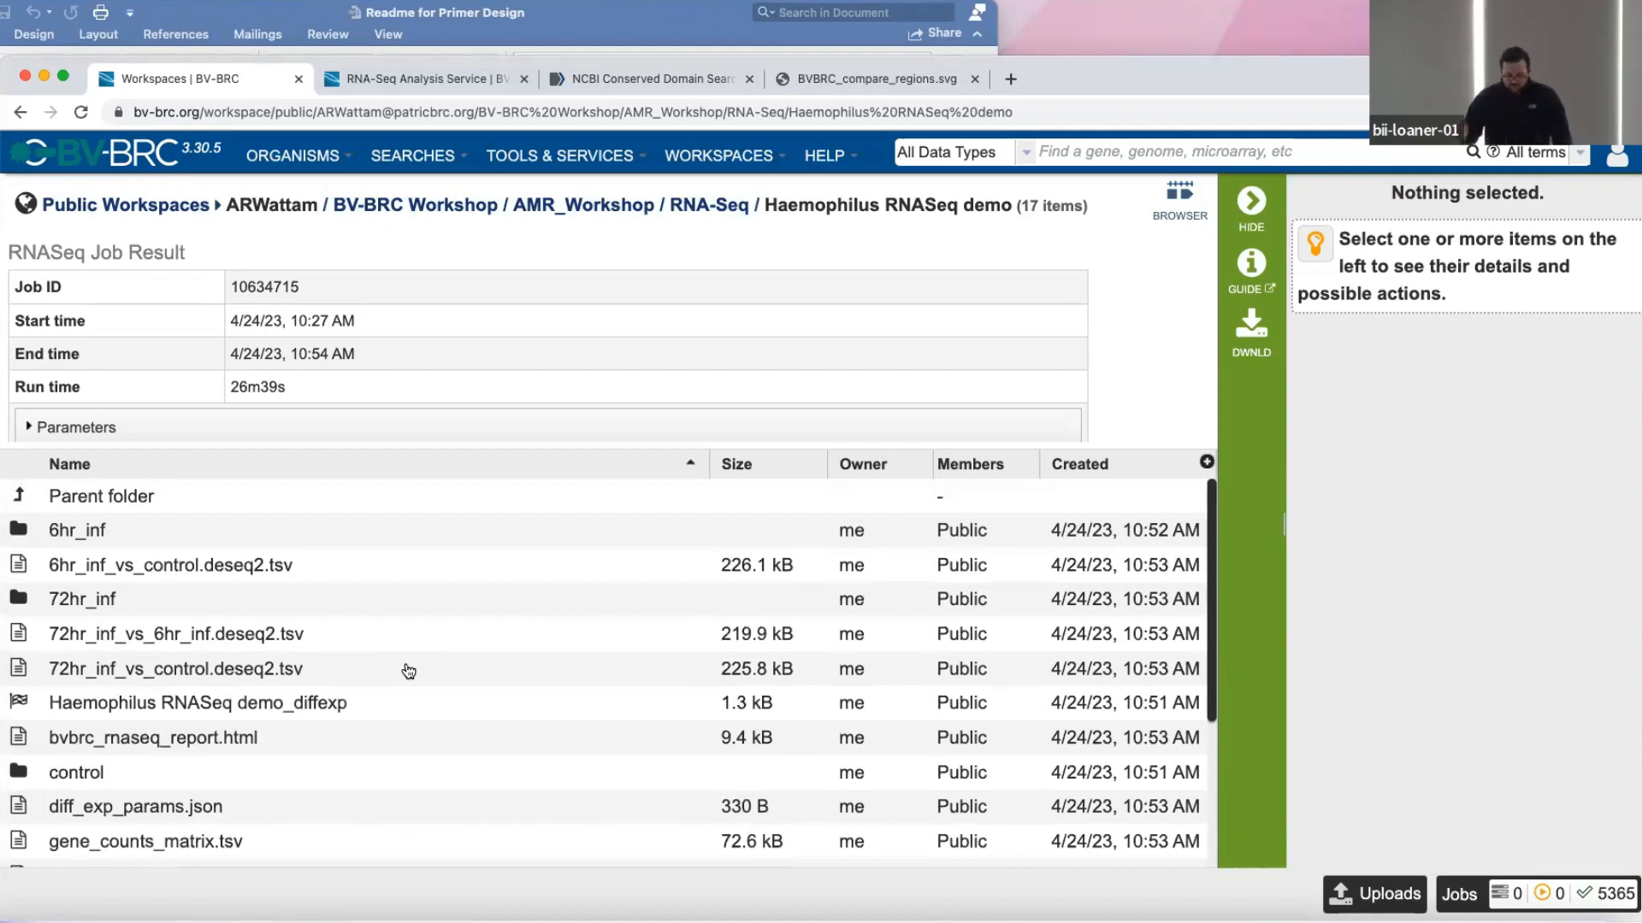
# Switch to the open RNA-Seq Analysis Service submission form.
pyautogui.scroll(-3, 404, 671)
pyautogui.scroll(3, 403, 663)
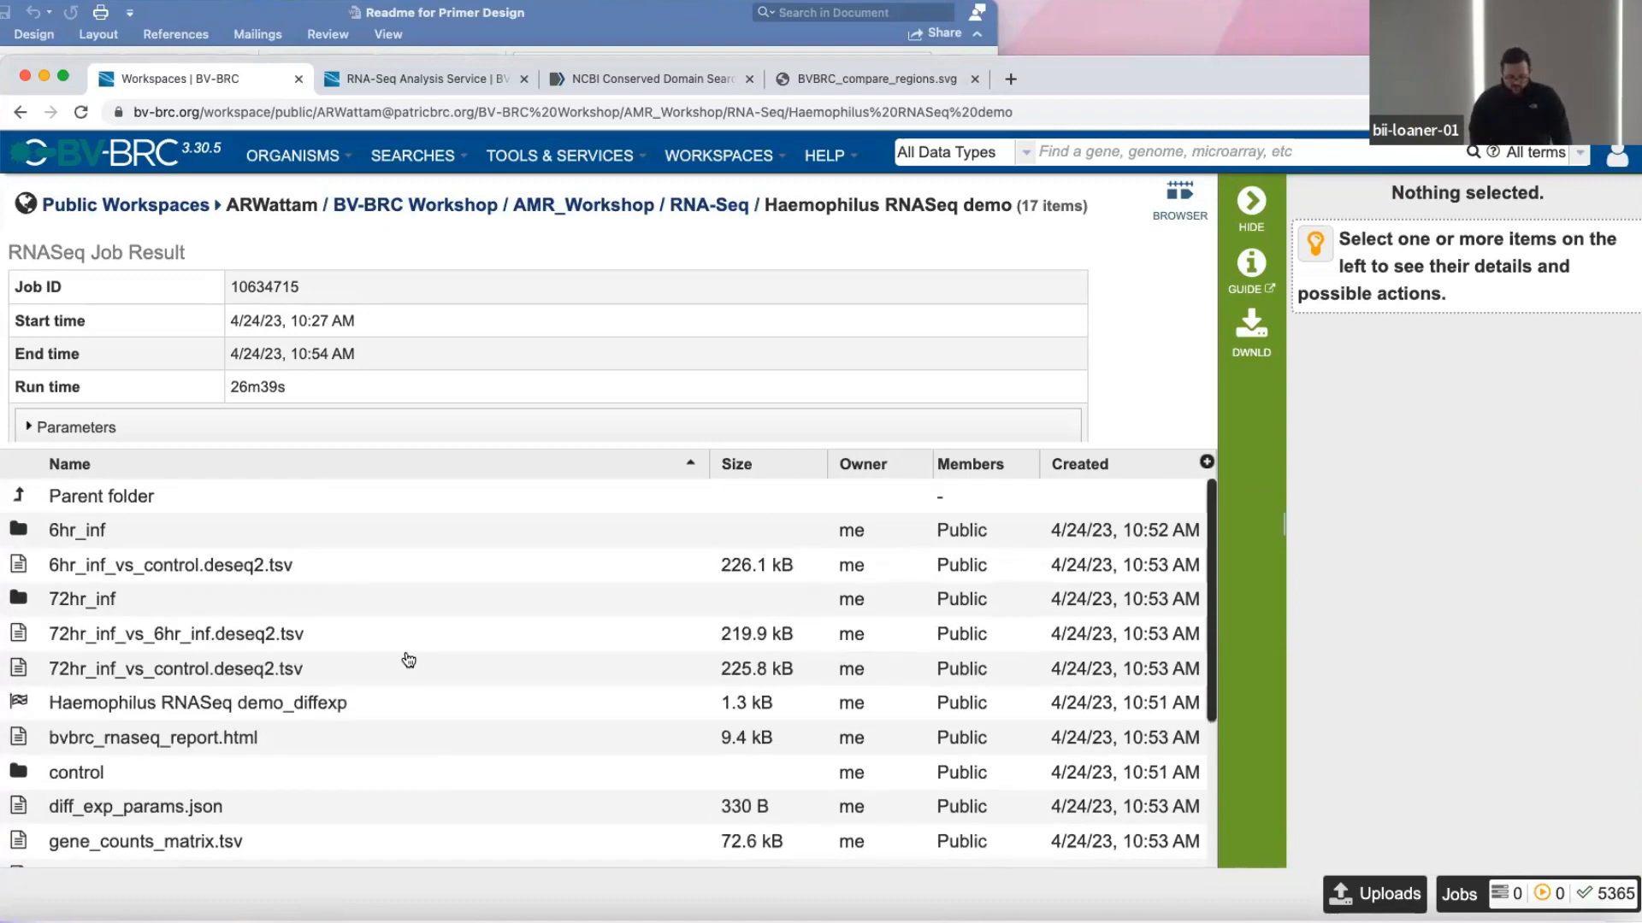
pyautogui.click(389, 74)
pyautogui.scroll(-2, 259, 551)
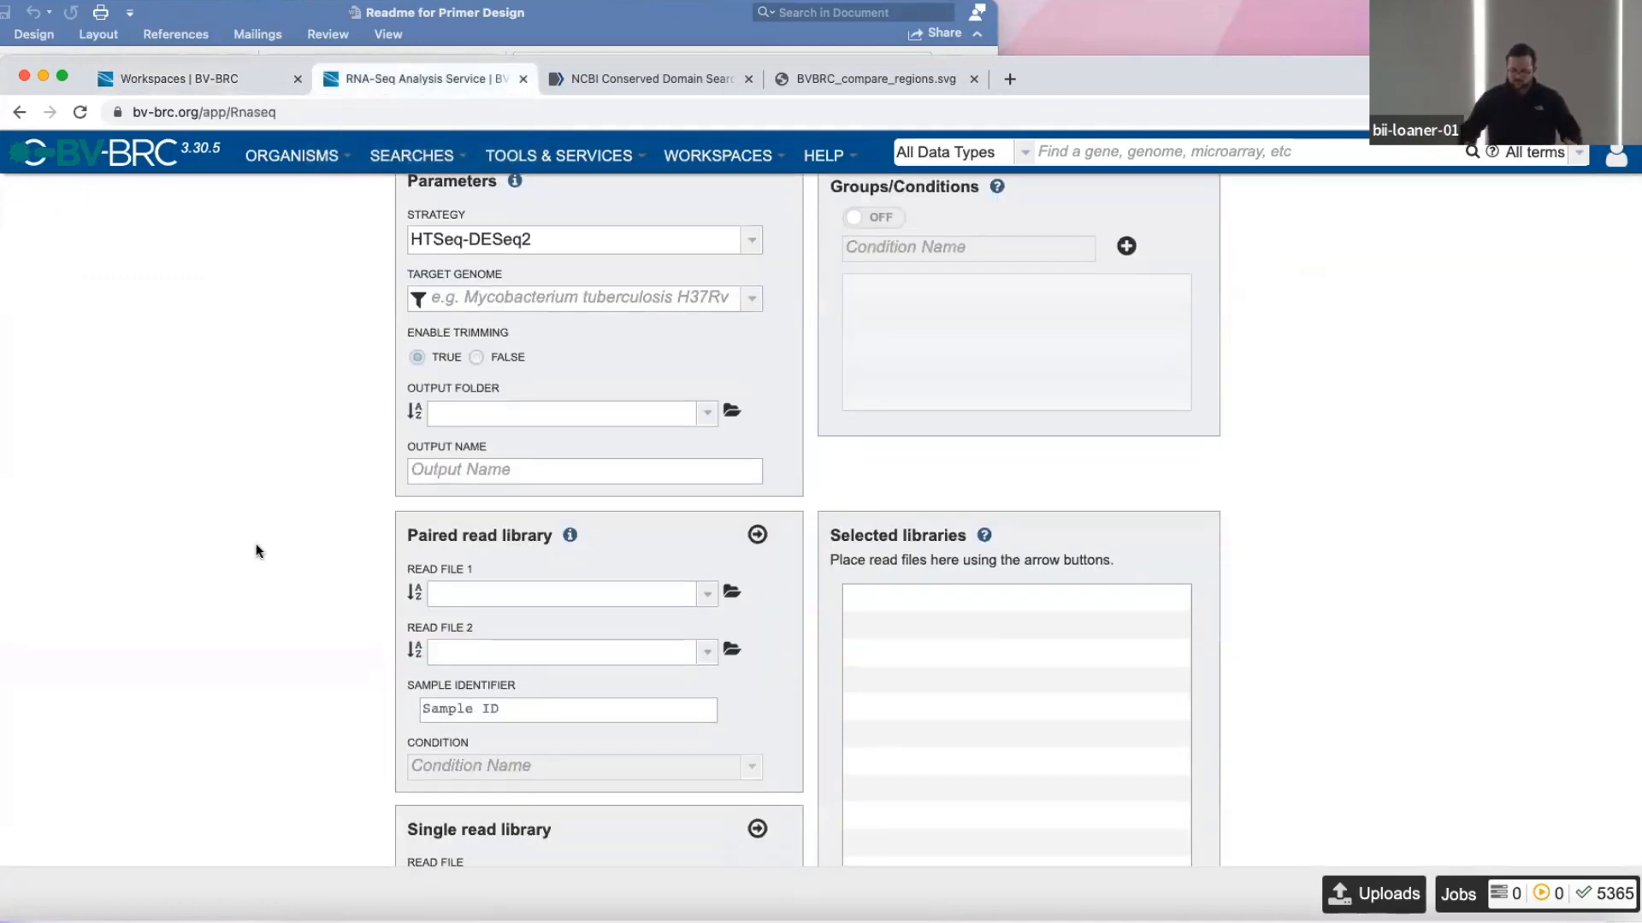
pyautogui.scroll(1, 257, 551)
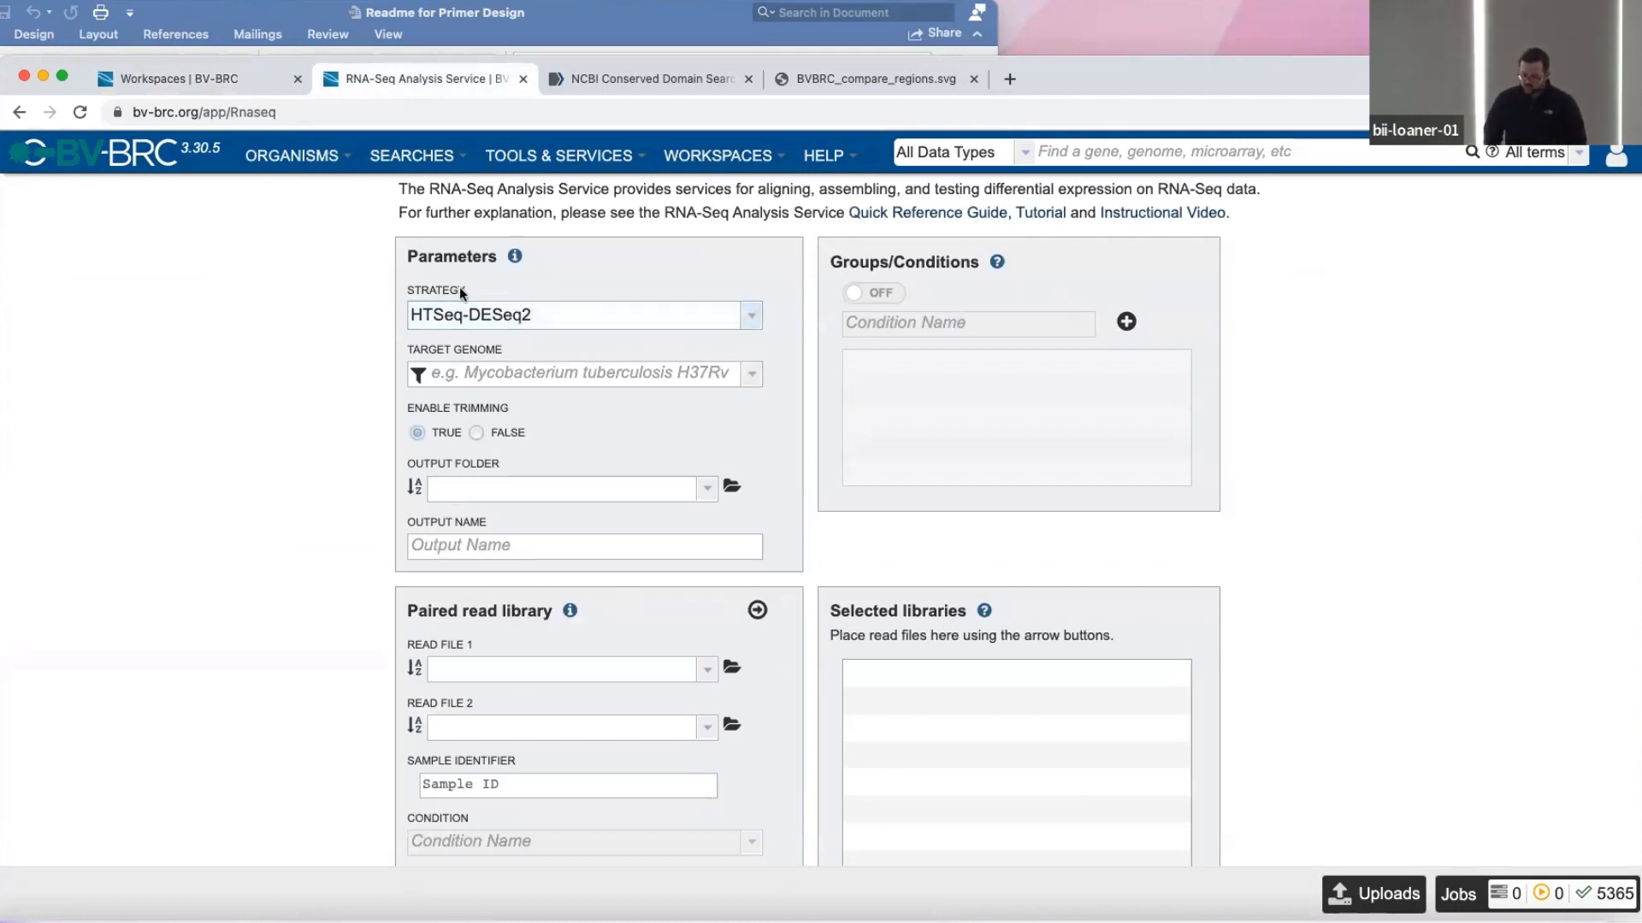
# Review the available RNA-Seq analysis strategies, keeping HTSeq-DESeq2 selected.
pyautogui.click(731, 323)
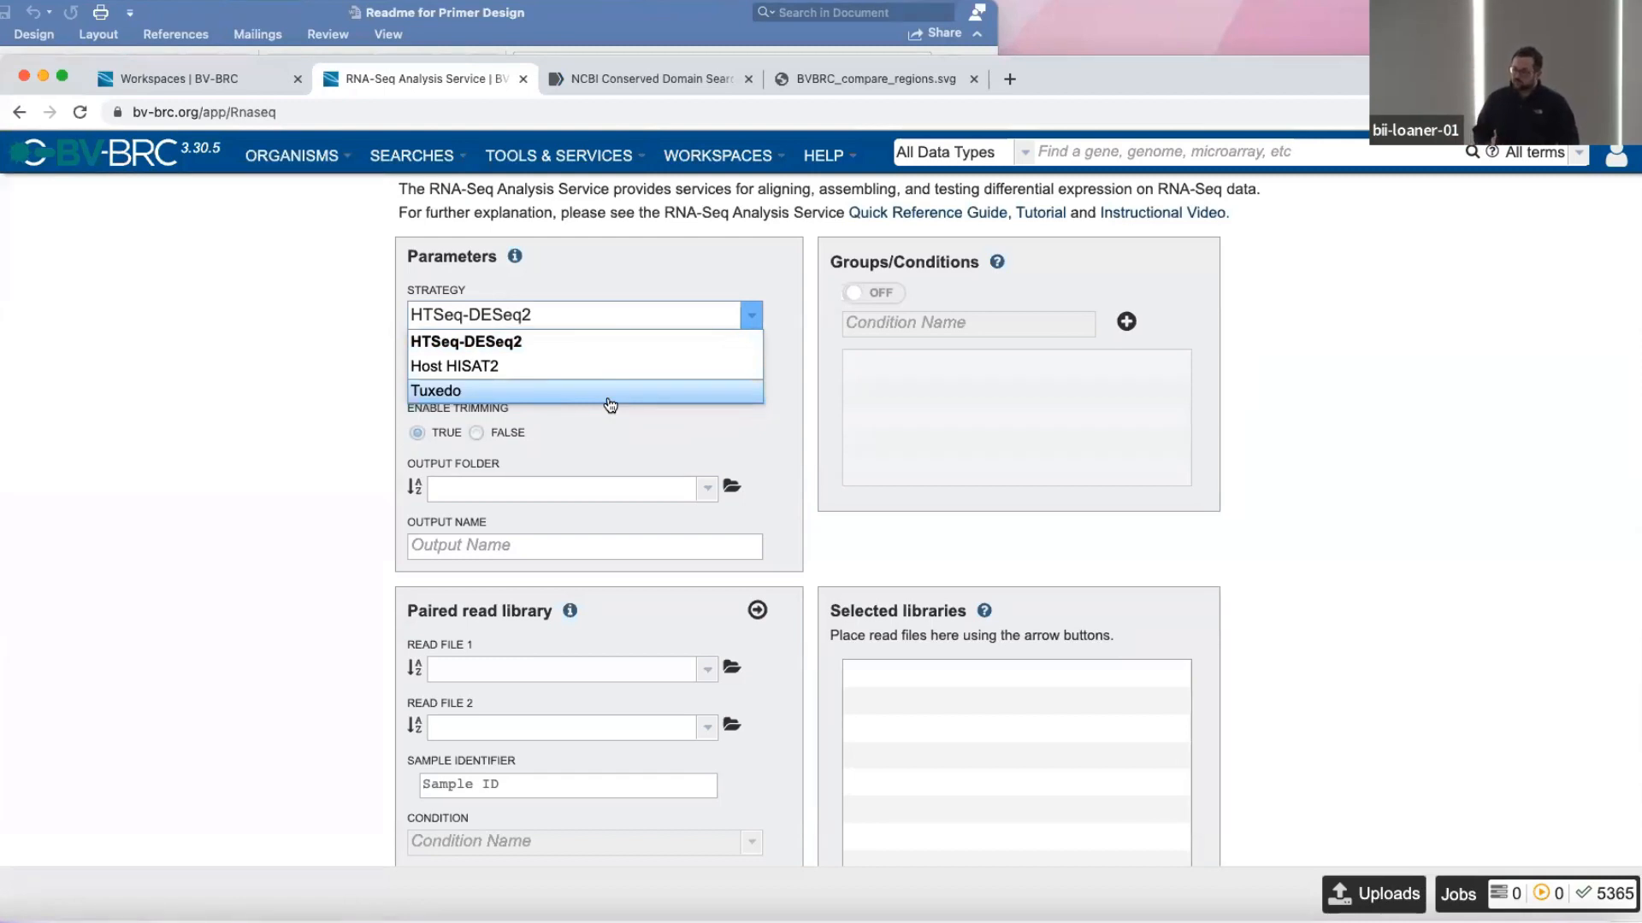
pyautogui.click(323, 387)
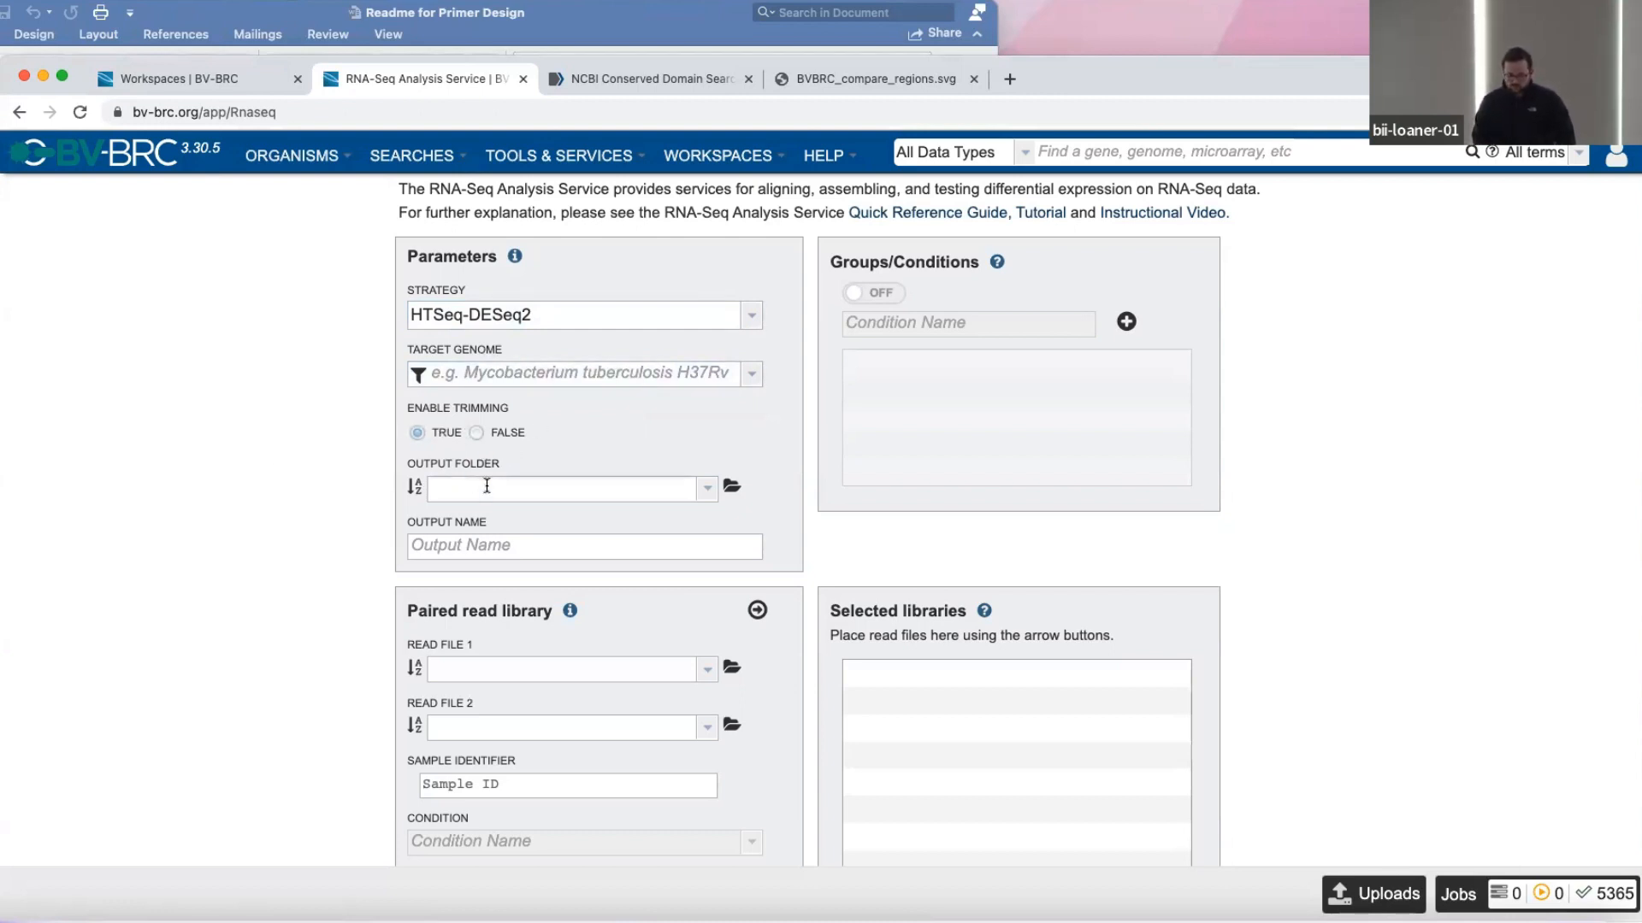
pyautogui.click(582, 487)
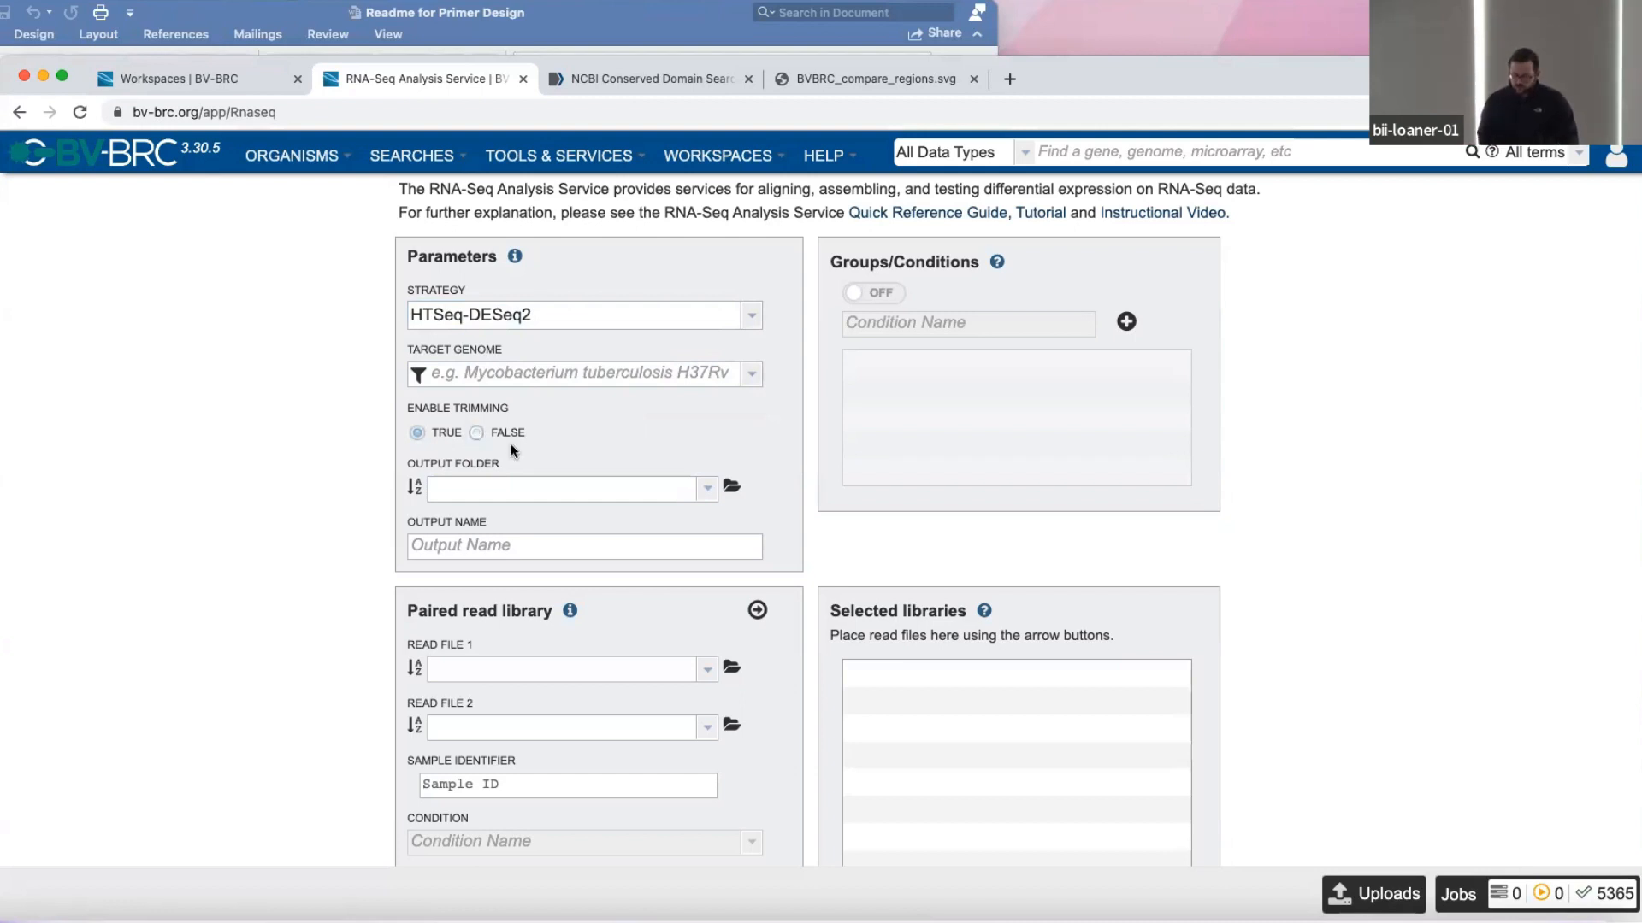
# Turn off read trimming by setting Enable Trimming to FALSE.
pyautogui.click(475, 432)
pyautogui.scroll(1, 471, 438)
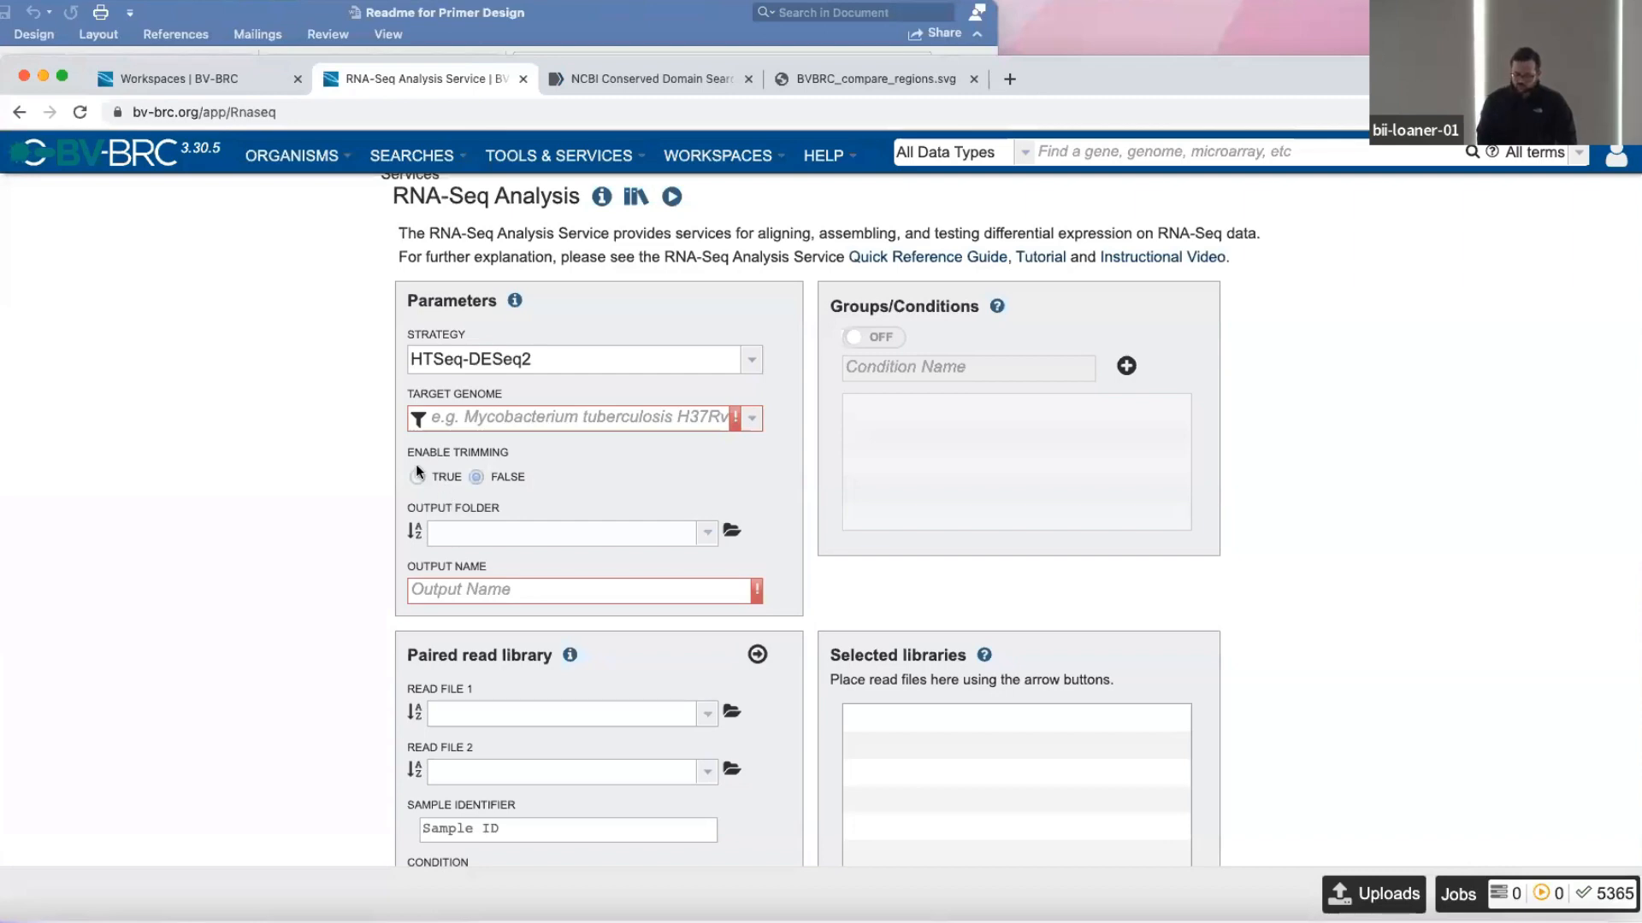
pyautogui.scroll(-3, 287, 489)
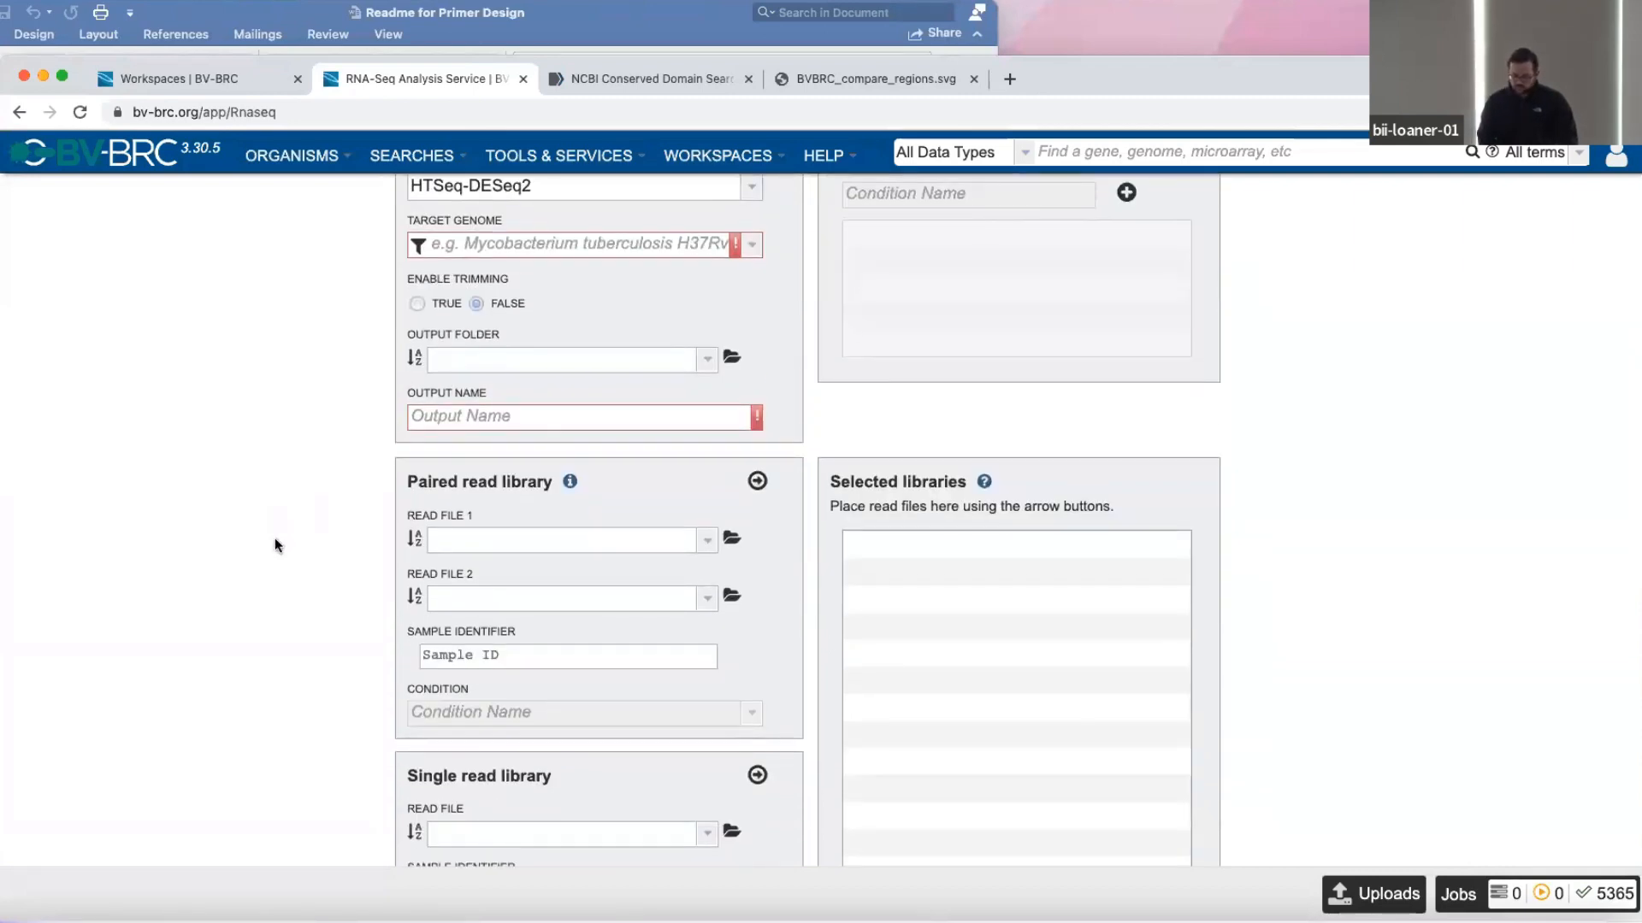
pyautogui.scroll(-3, 275, 537)
pyautogui.scroll(5, 1146, 306)
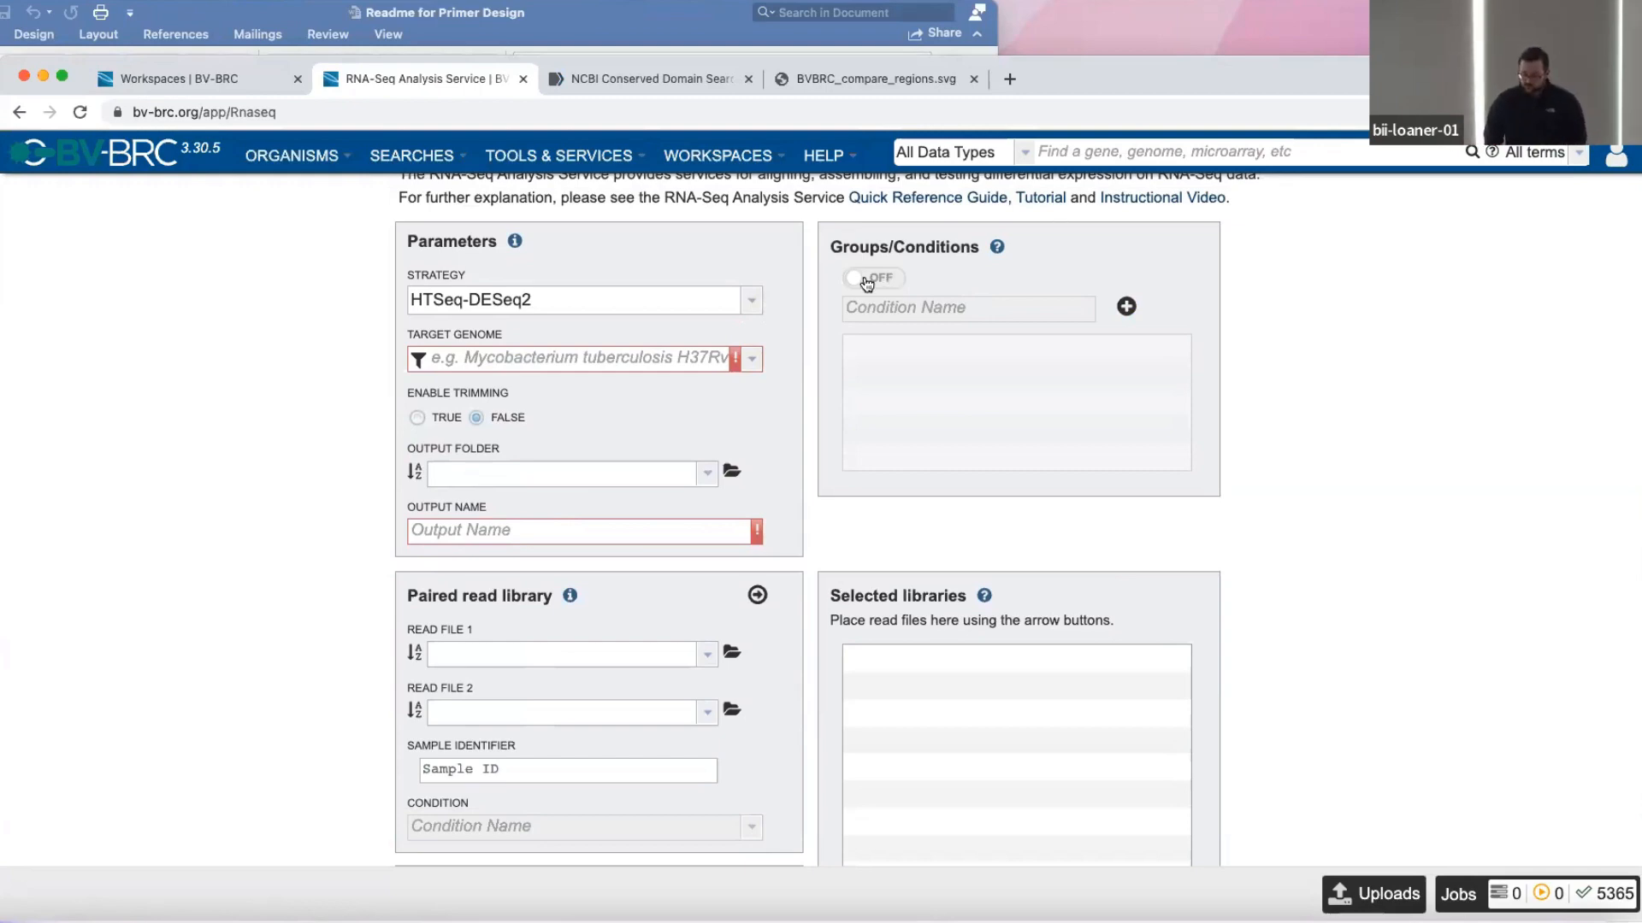
# Enable Groups/Conditions for the RNA-Seq job and add a condition named cond1.
pyautogui.scroll(-3, 1014, 504)
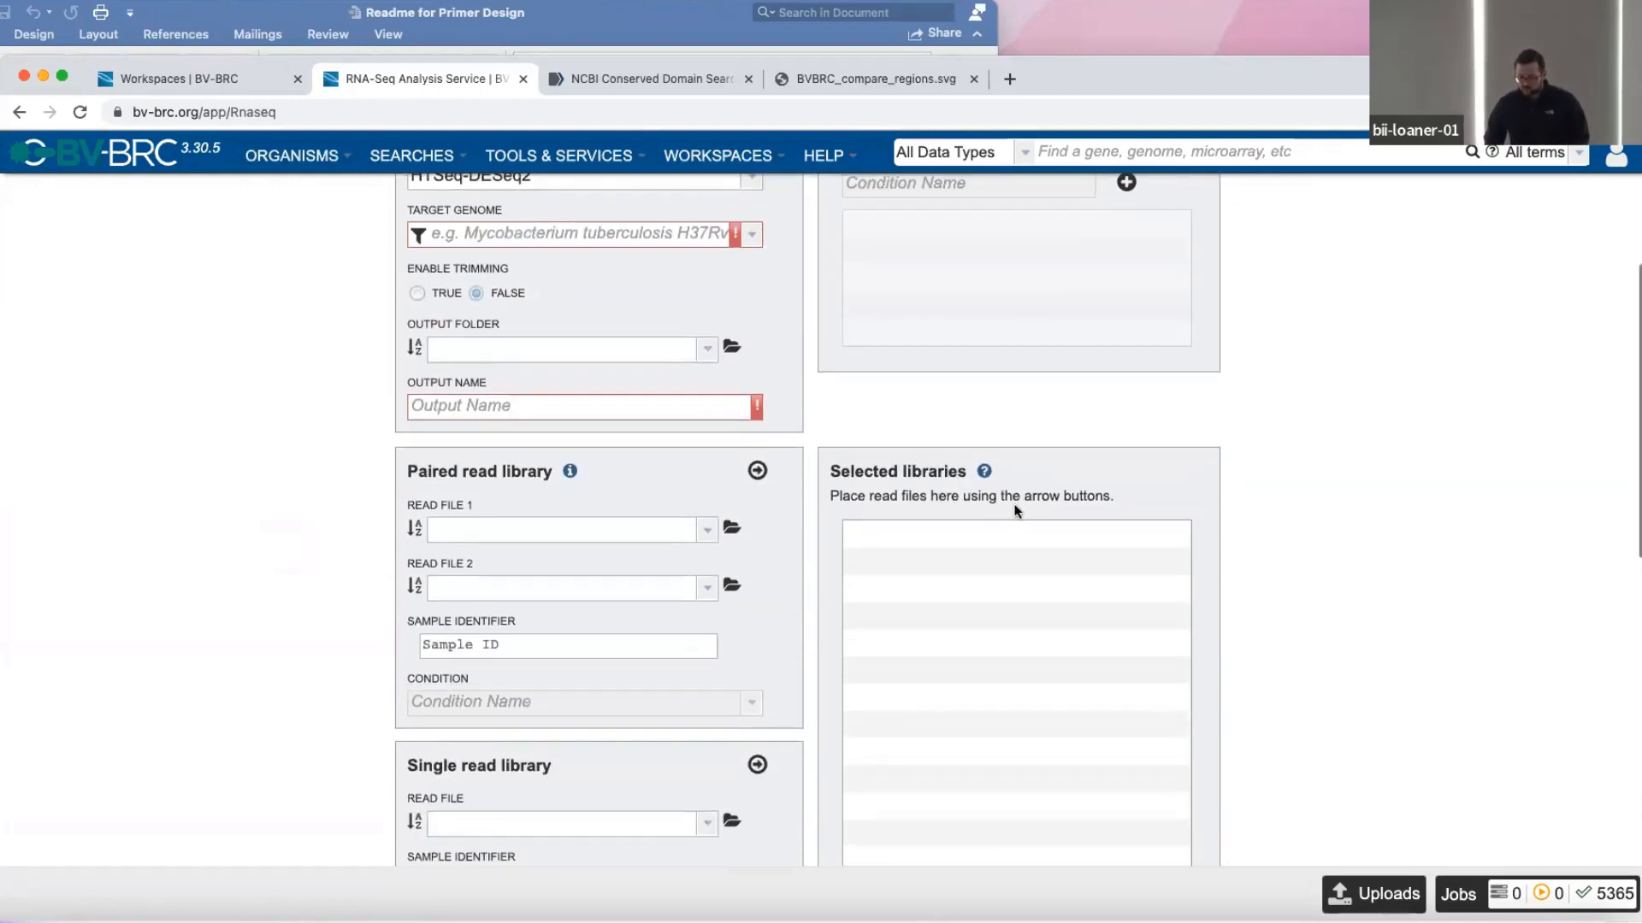
pyautogui.scroll(2, 969, 504)
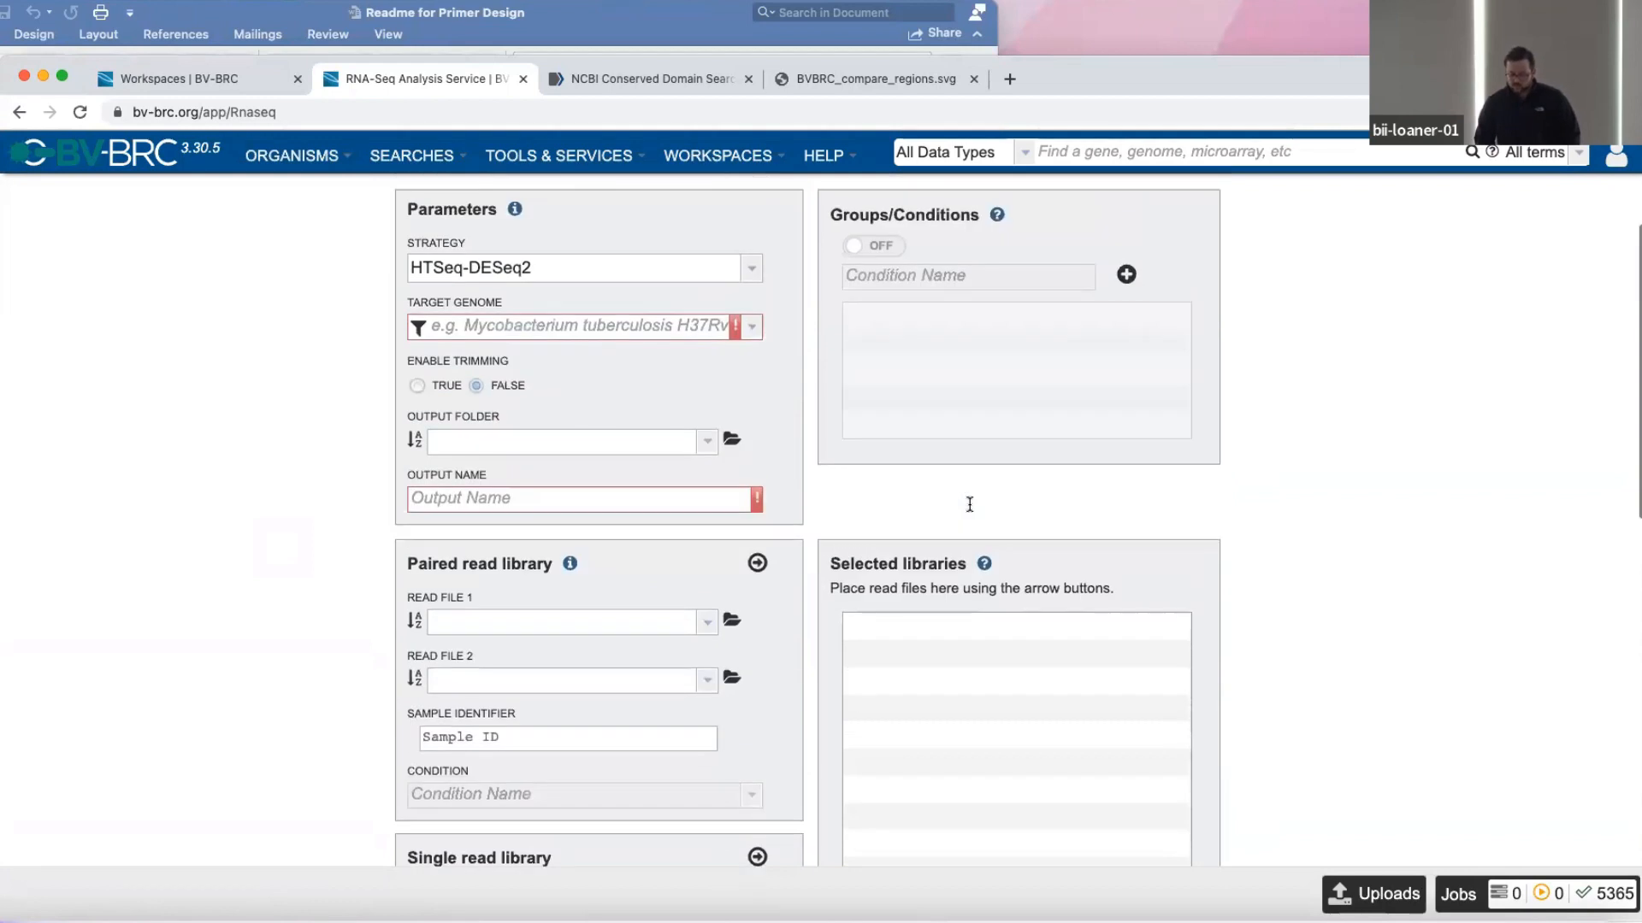
pyautogui.click(888, 246)
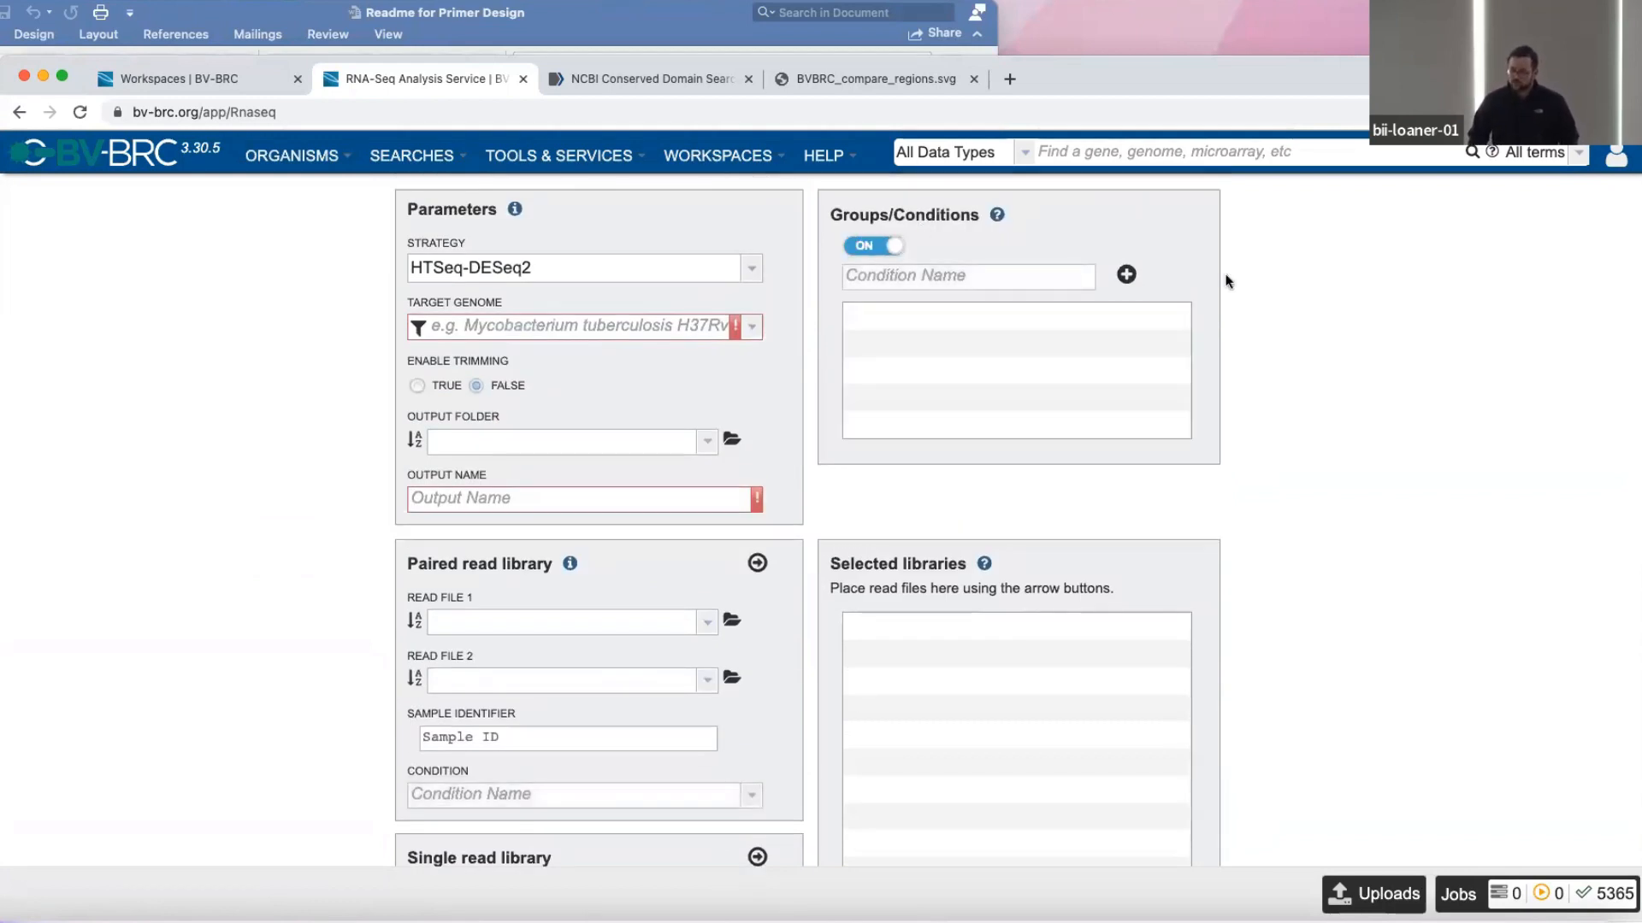
pyautogui.click(958, 274)
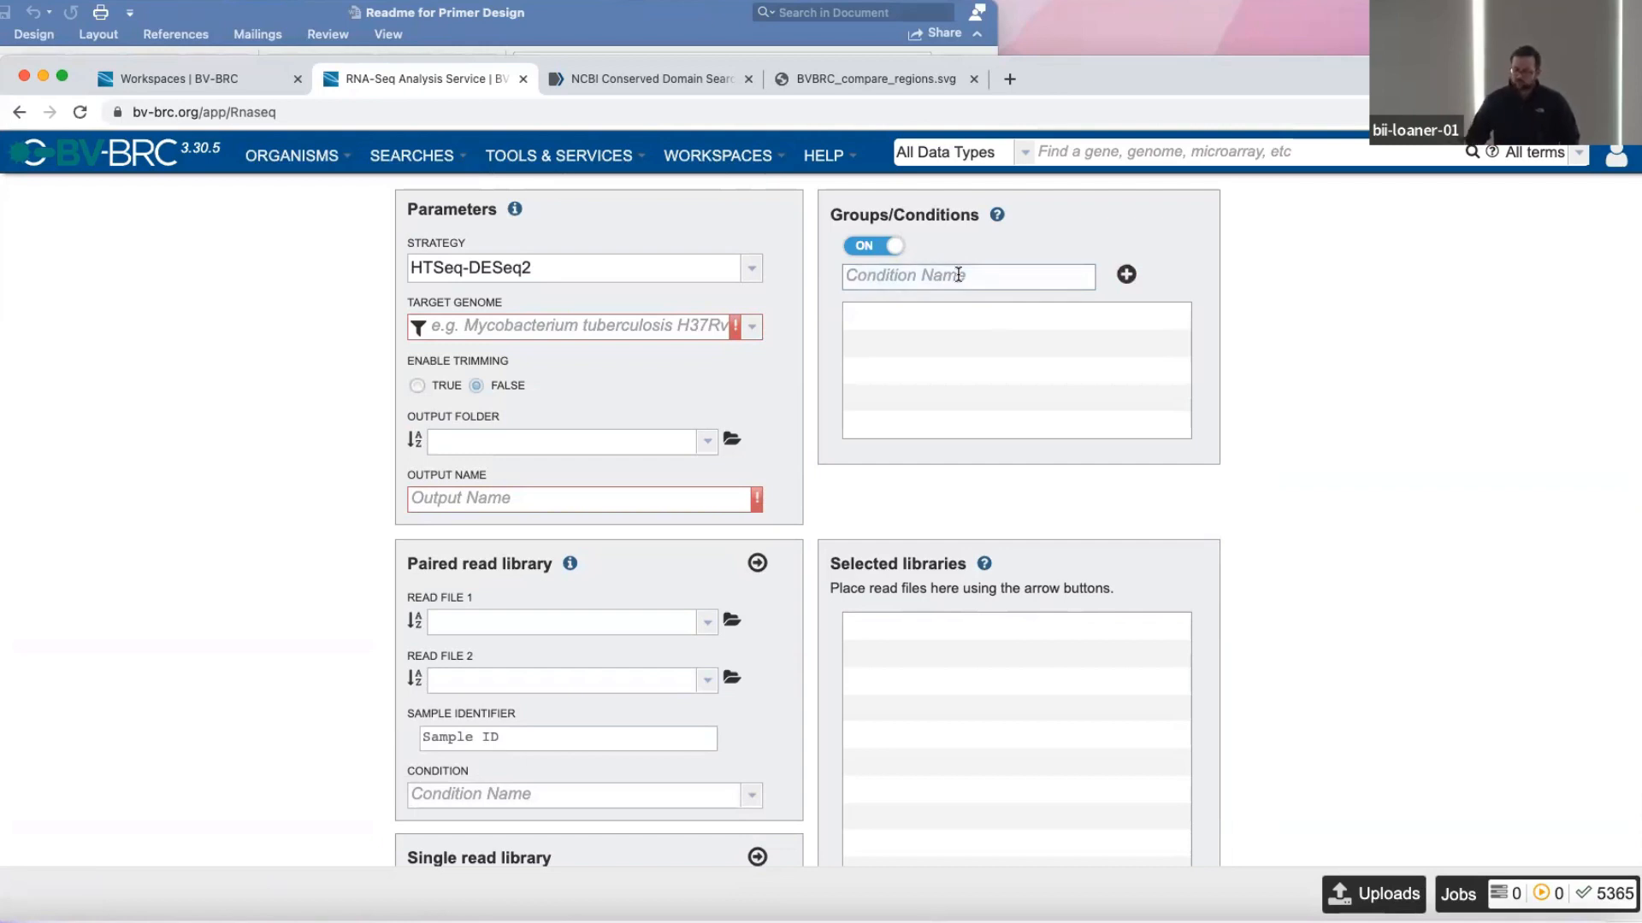
pyautogui.write('cond1')
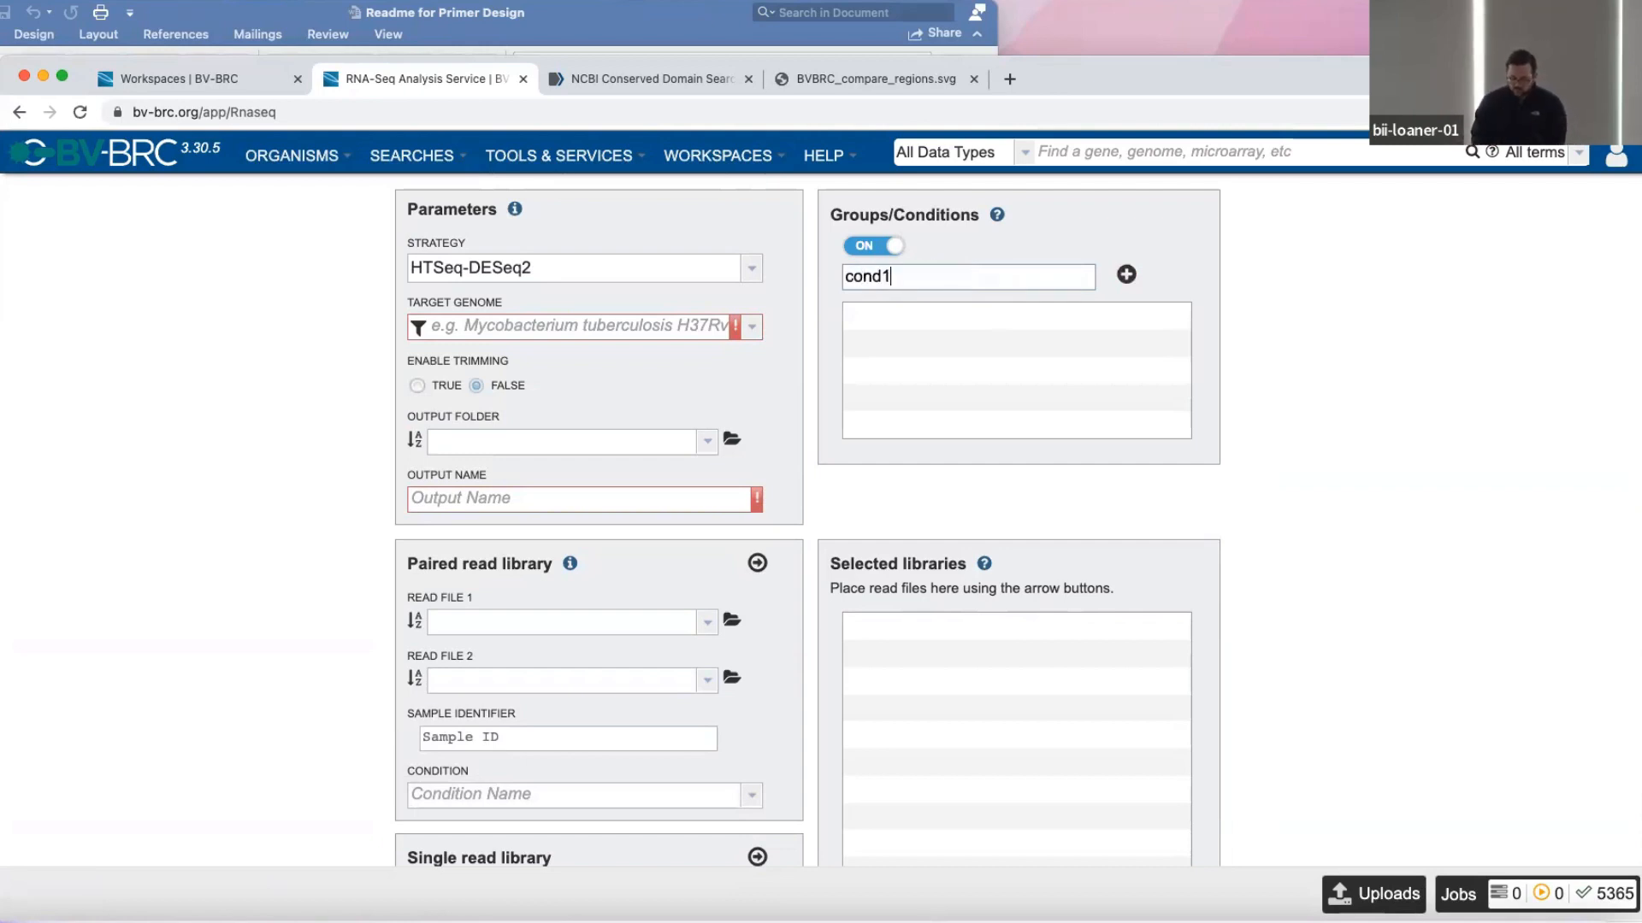
pyautogui.click(1126, 274)
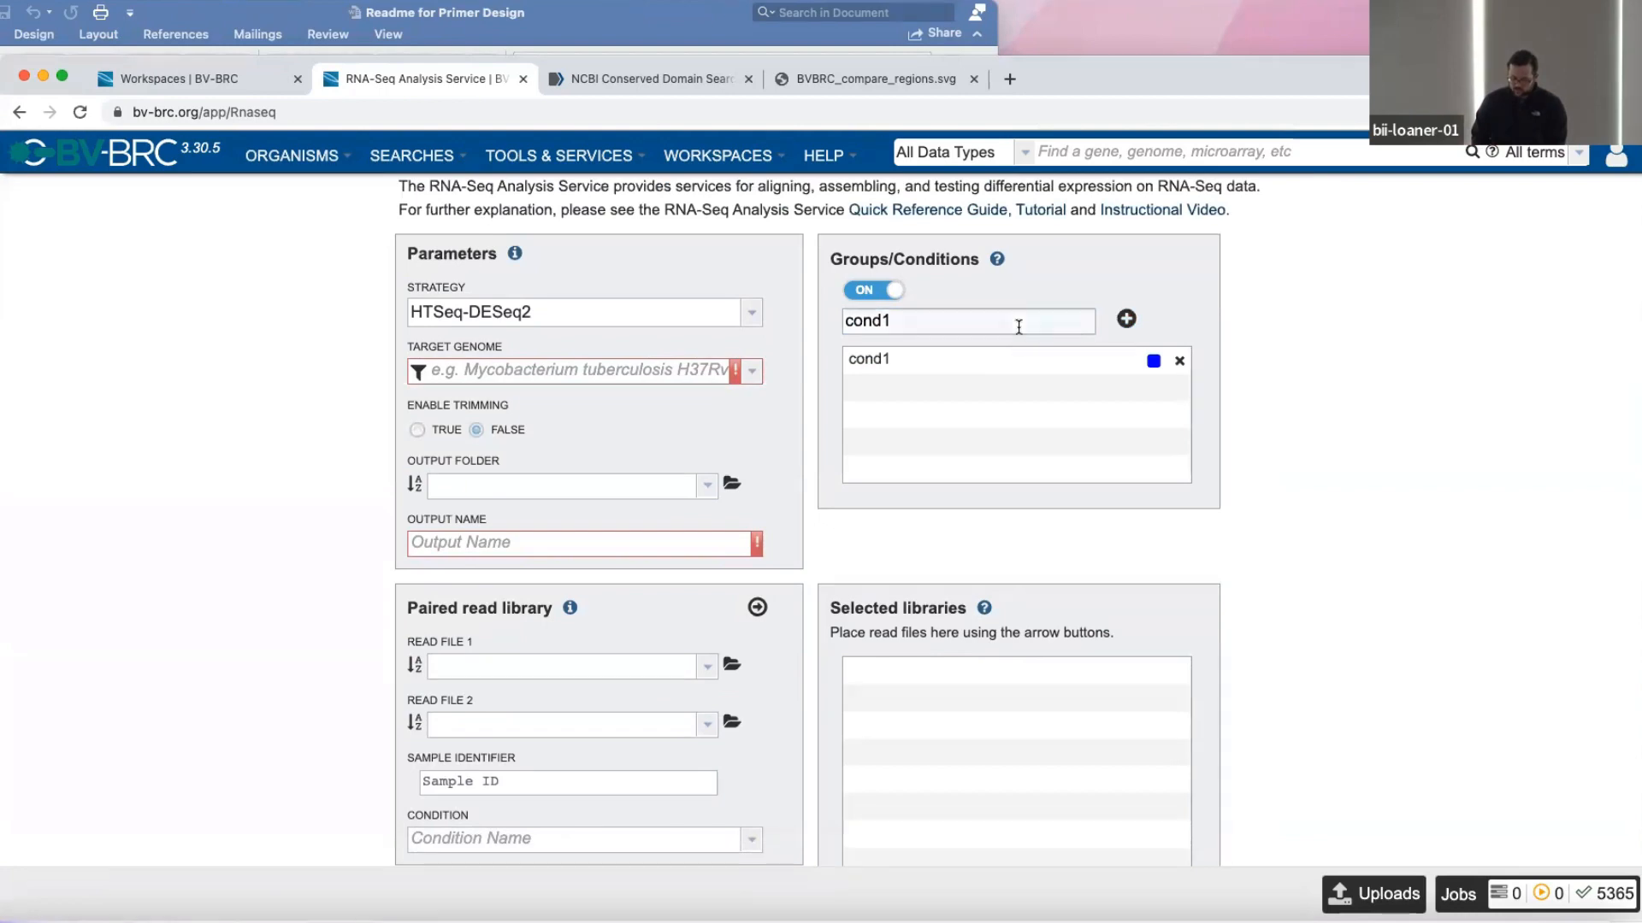
# Add a second condition named cond2 to Groups/Conditions.
pyautogui.press('BackSpace')
pyautogui.write('2')
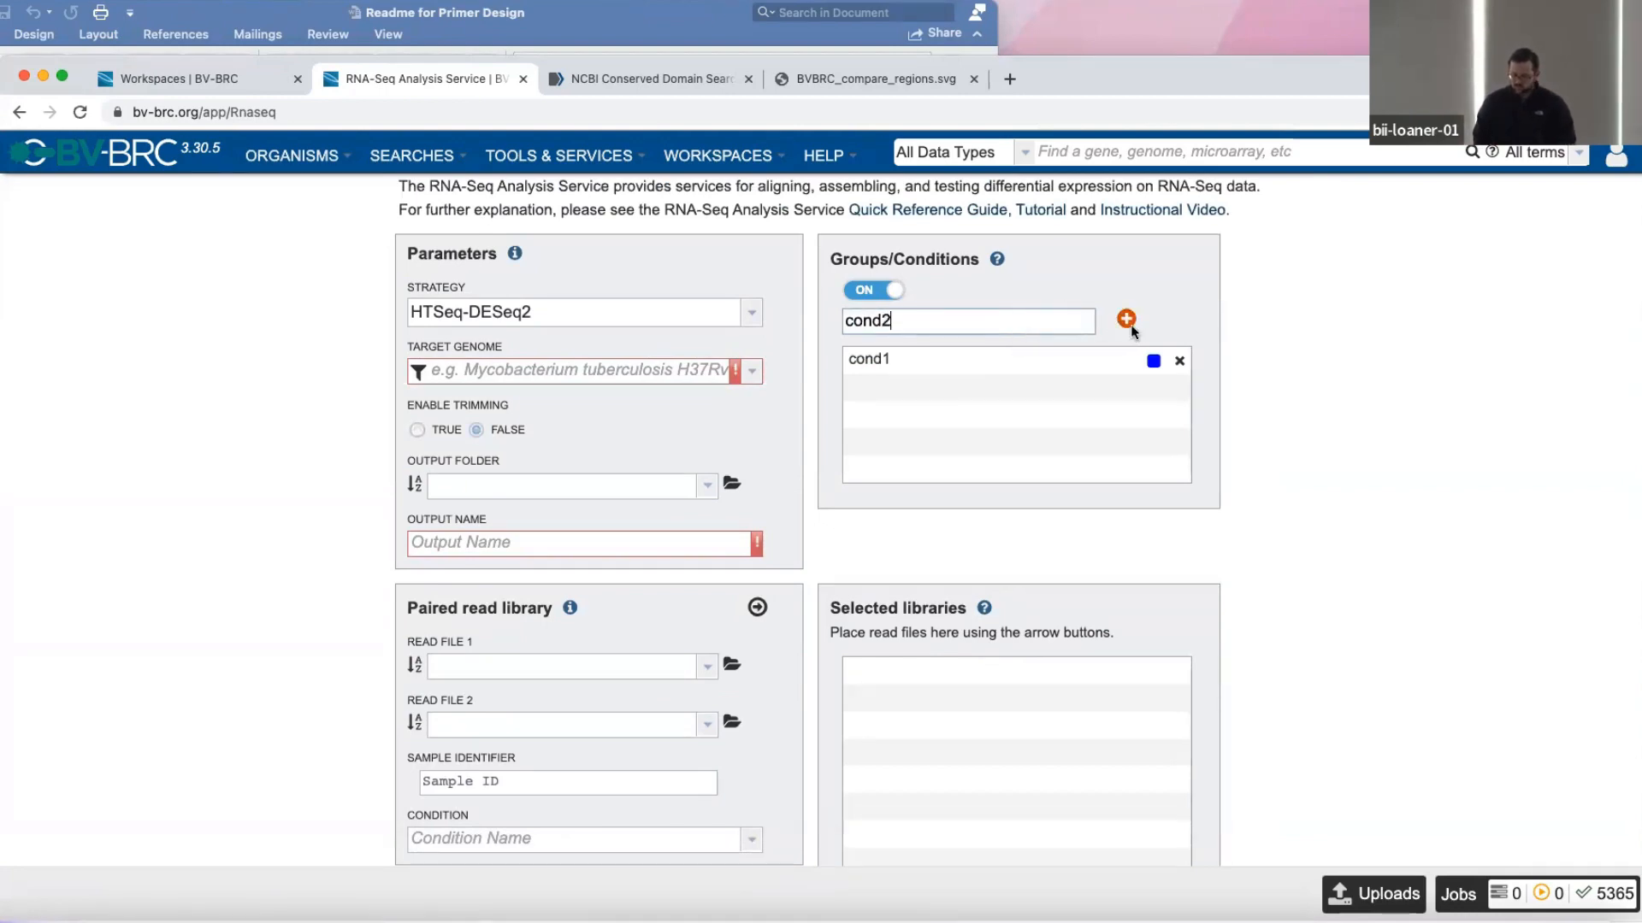
pyautogui.scroll(1, 1123, 380)
pyautogui.click(1126, 365)
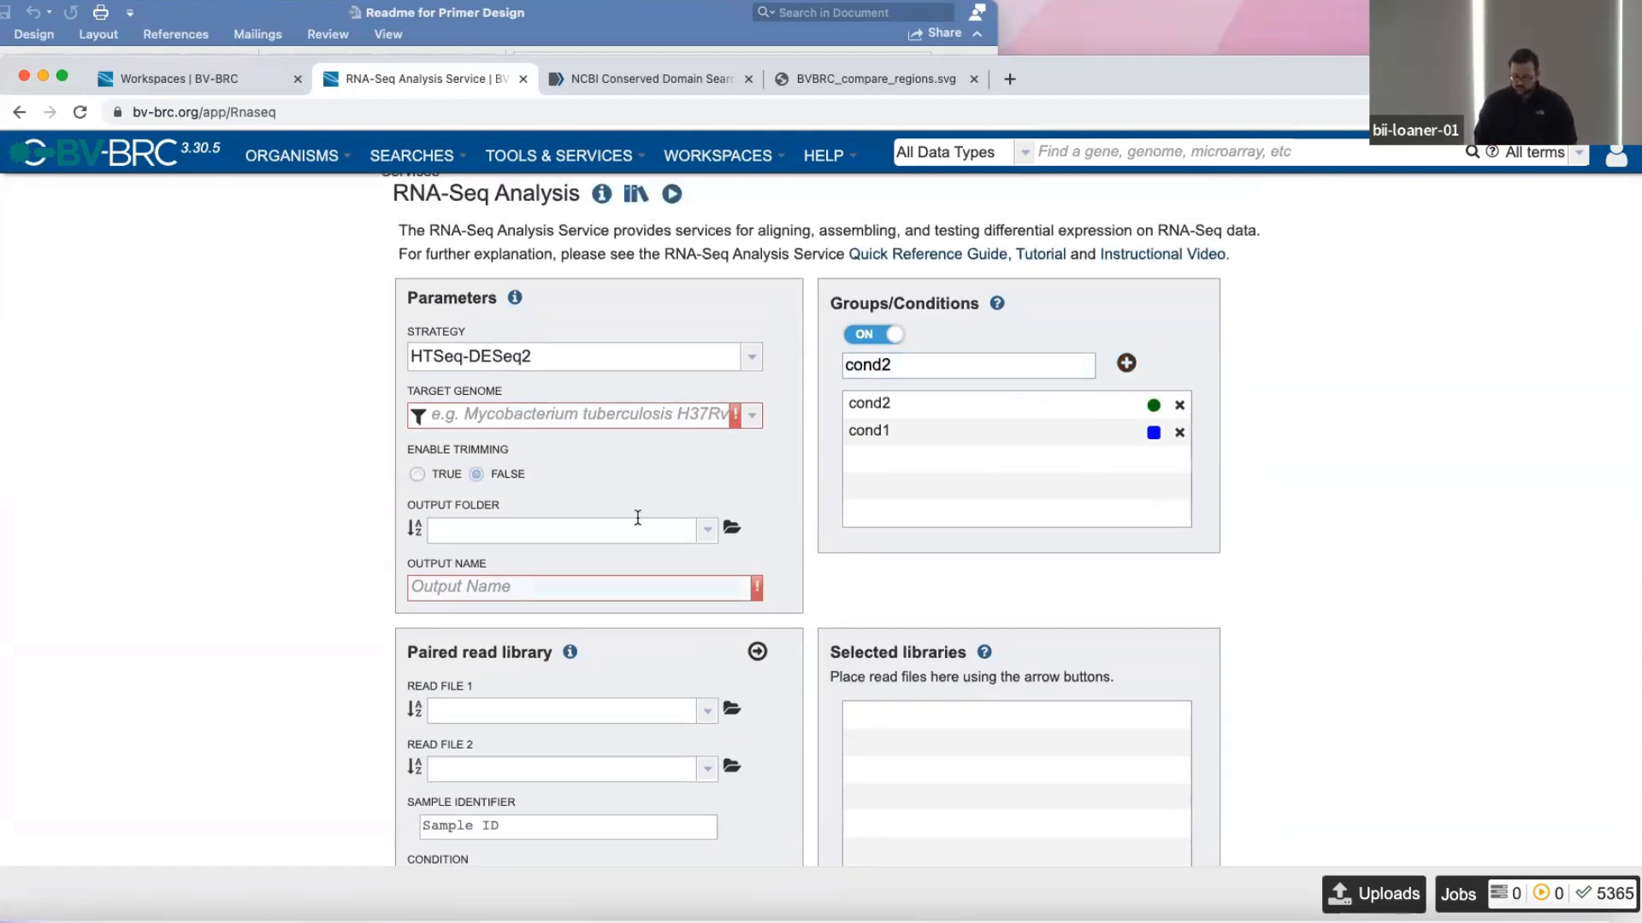
# Set the paired library's Read File 1 to t1_Hi726ctr_rep1_1_sample.fq from the AMR_Workshop/RNA-Seq/Reads folder of BV-BRC Workshop.
pyautogui.scroll(-4, 639, 521)
pyautogui.scroll(-8, 439, 582)
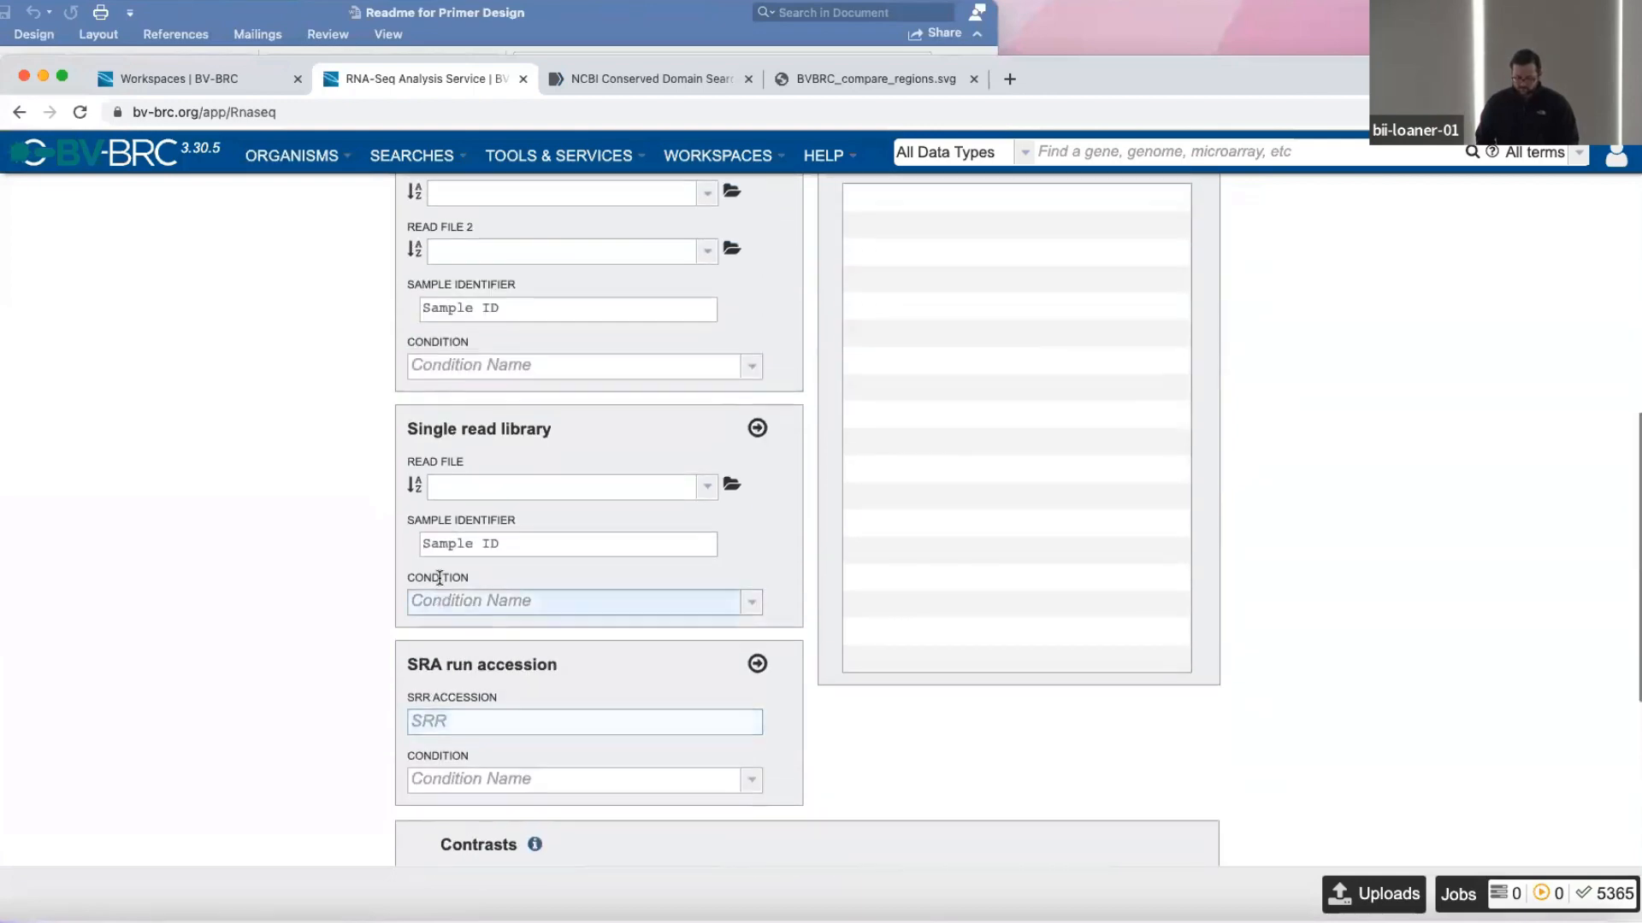
pyautogui.scroll(2, 680, 301)
pyautogui.scroll(-2, 652, 681)
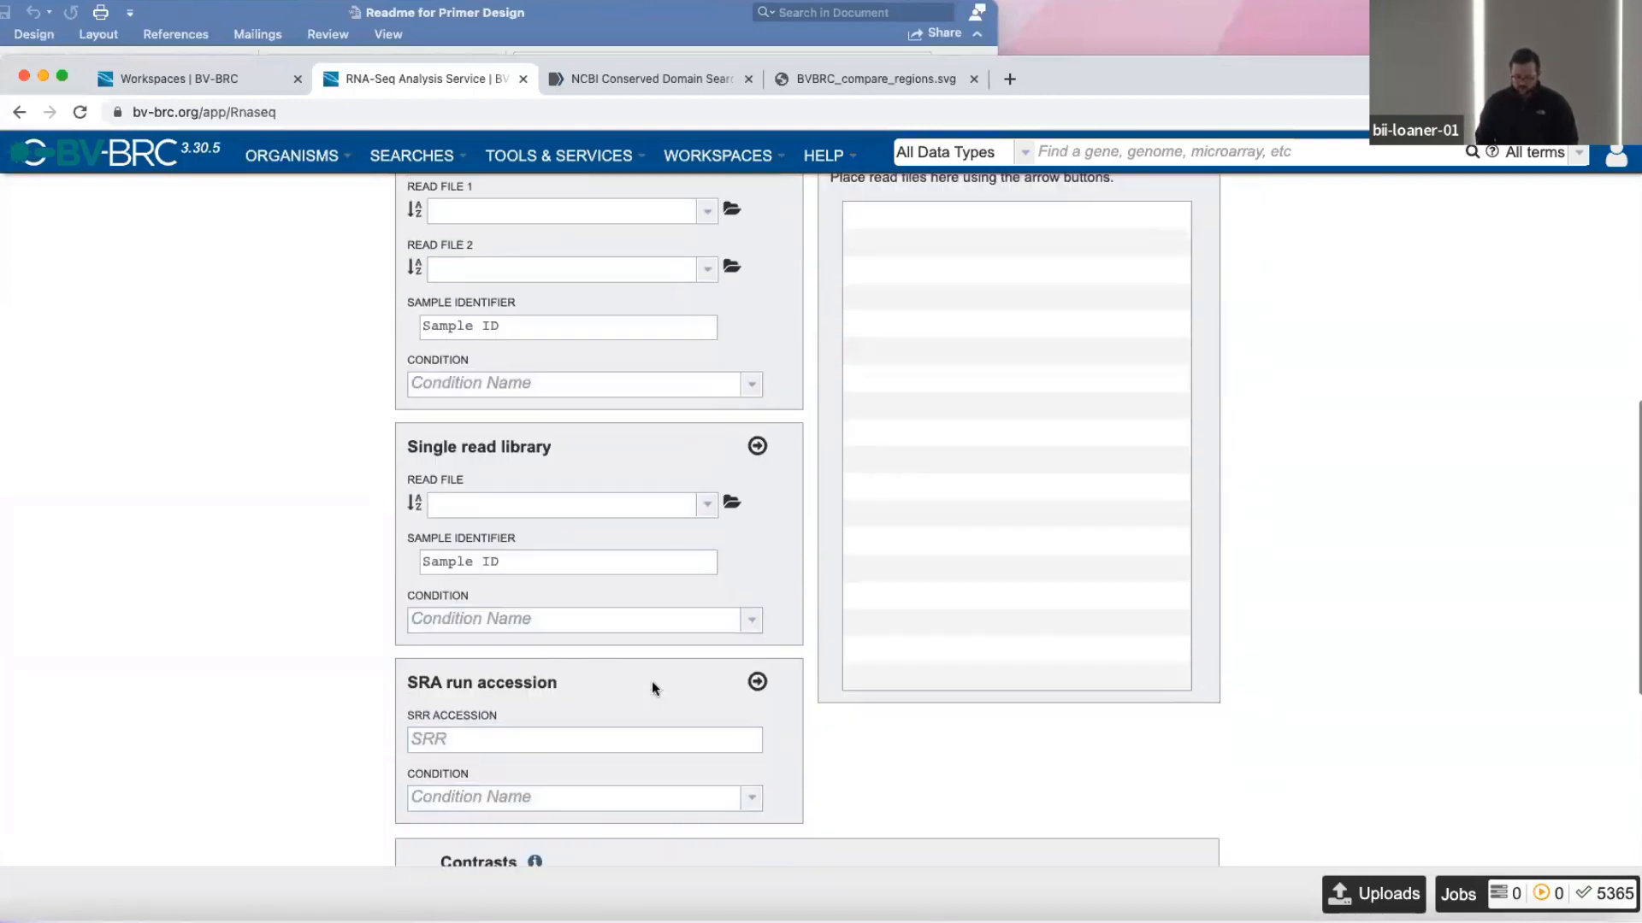
pyautogui.scroll(1, 651, 680)
pyautogui.scroll(1, 708, 253)
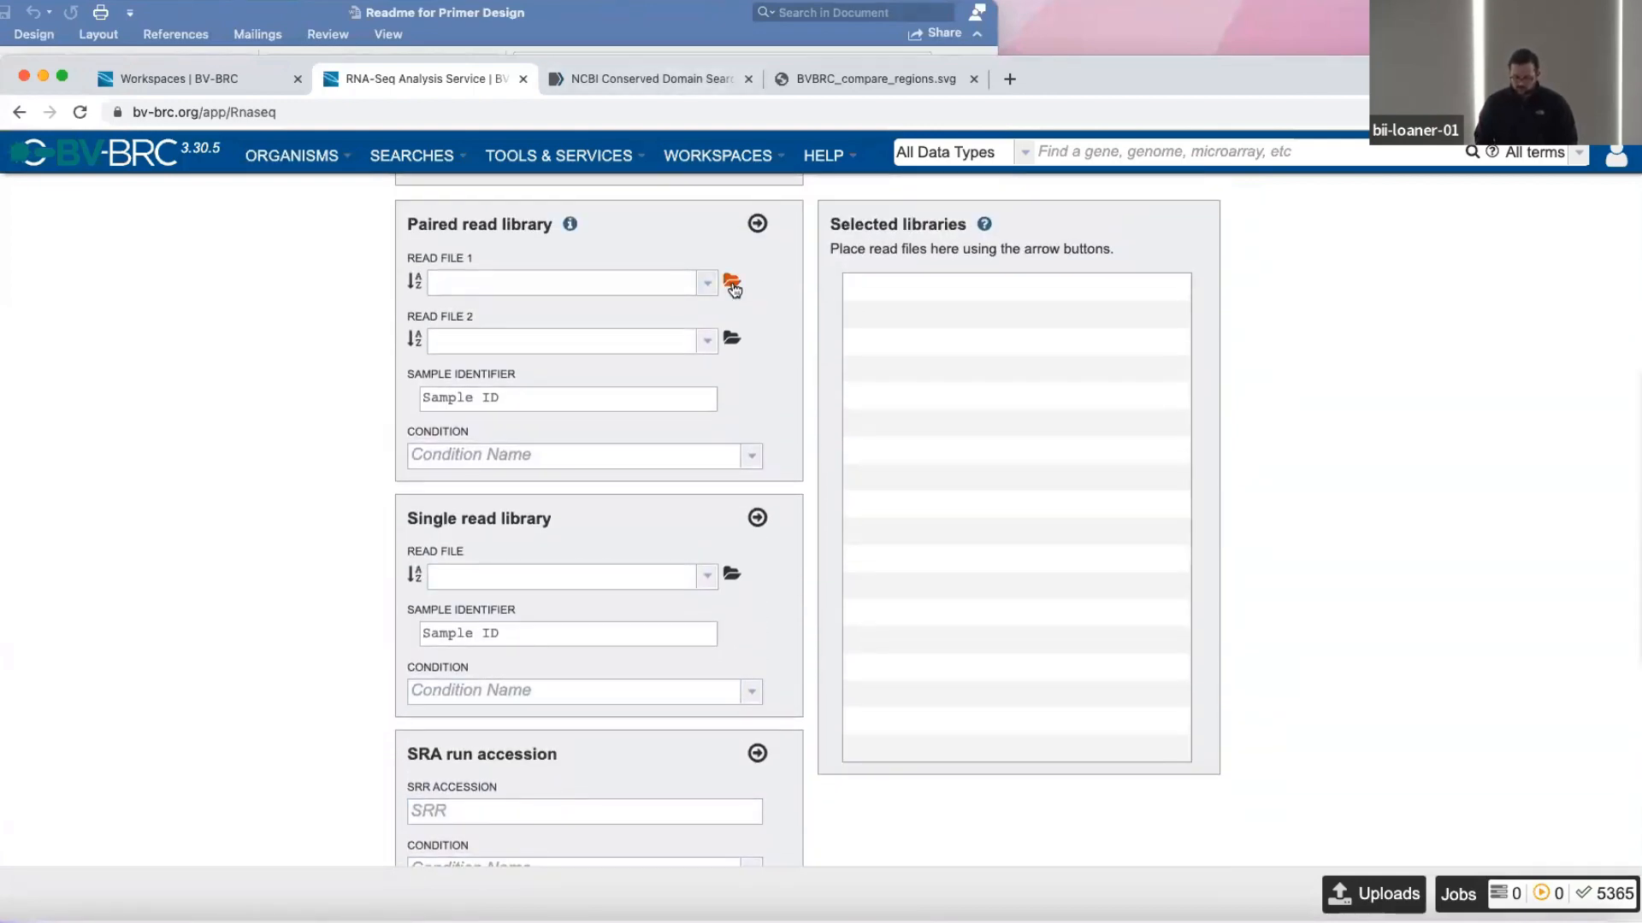
pyautogui.click(732, 283)
pyautogui.click(445, 248)
pyautogui.click(472, 321)
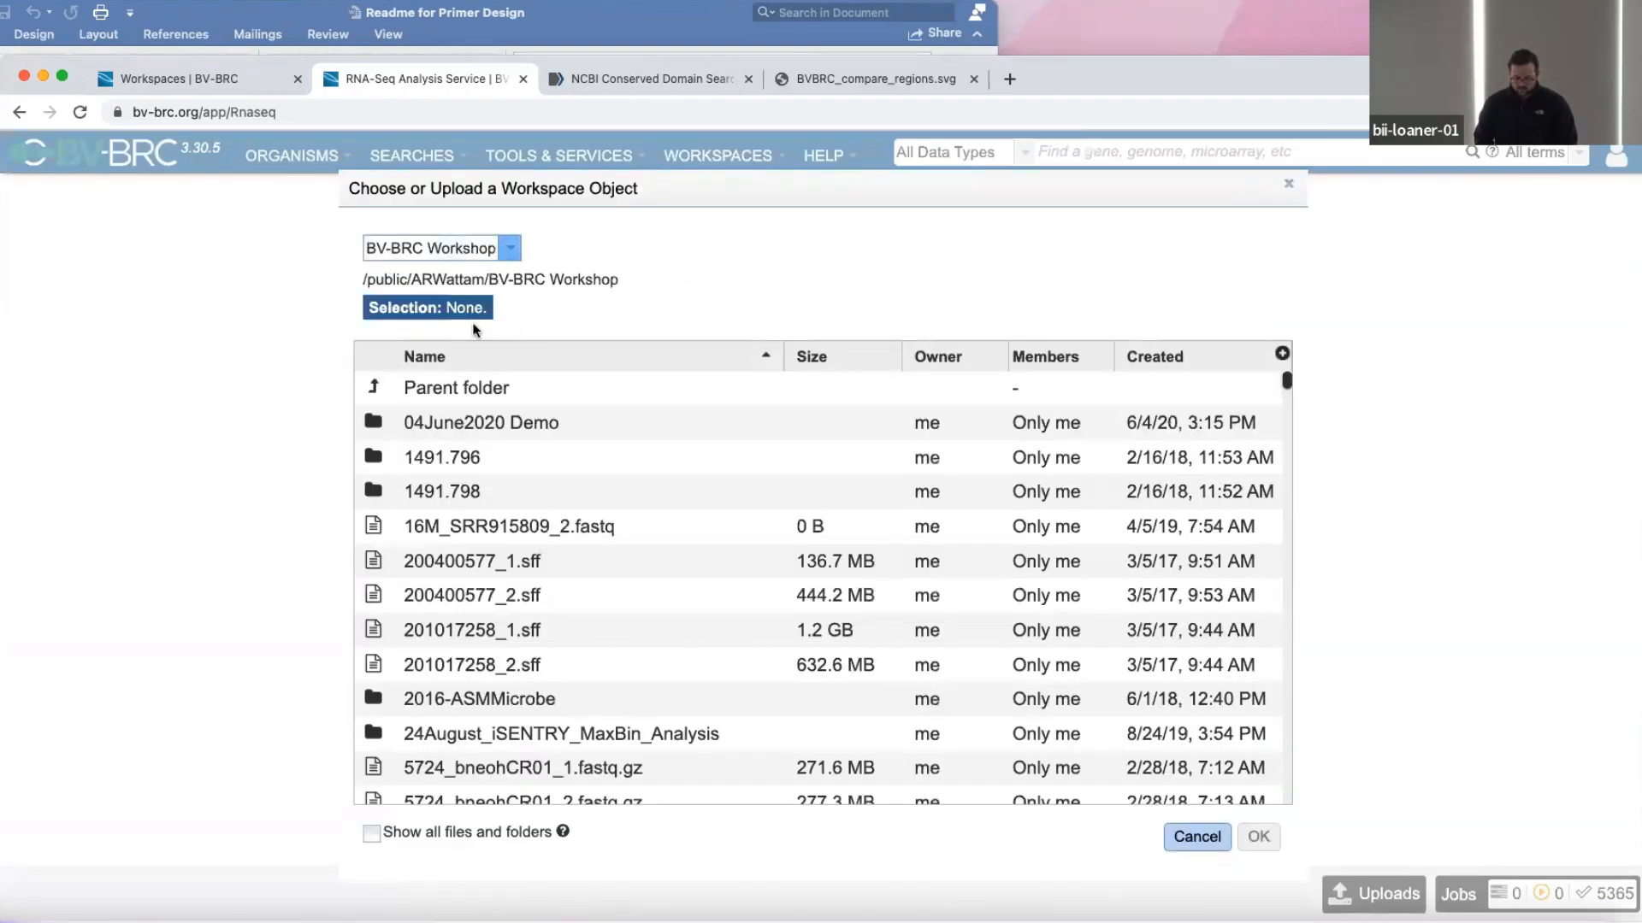
pyautogui.doubleClick(381, 427)
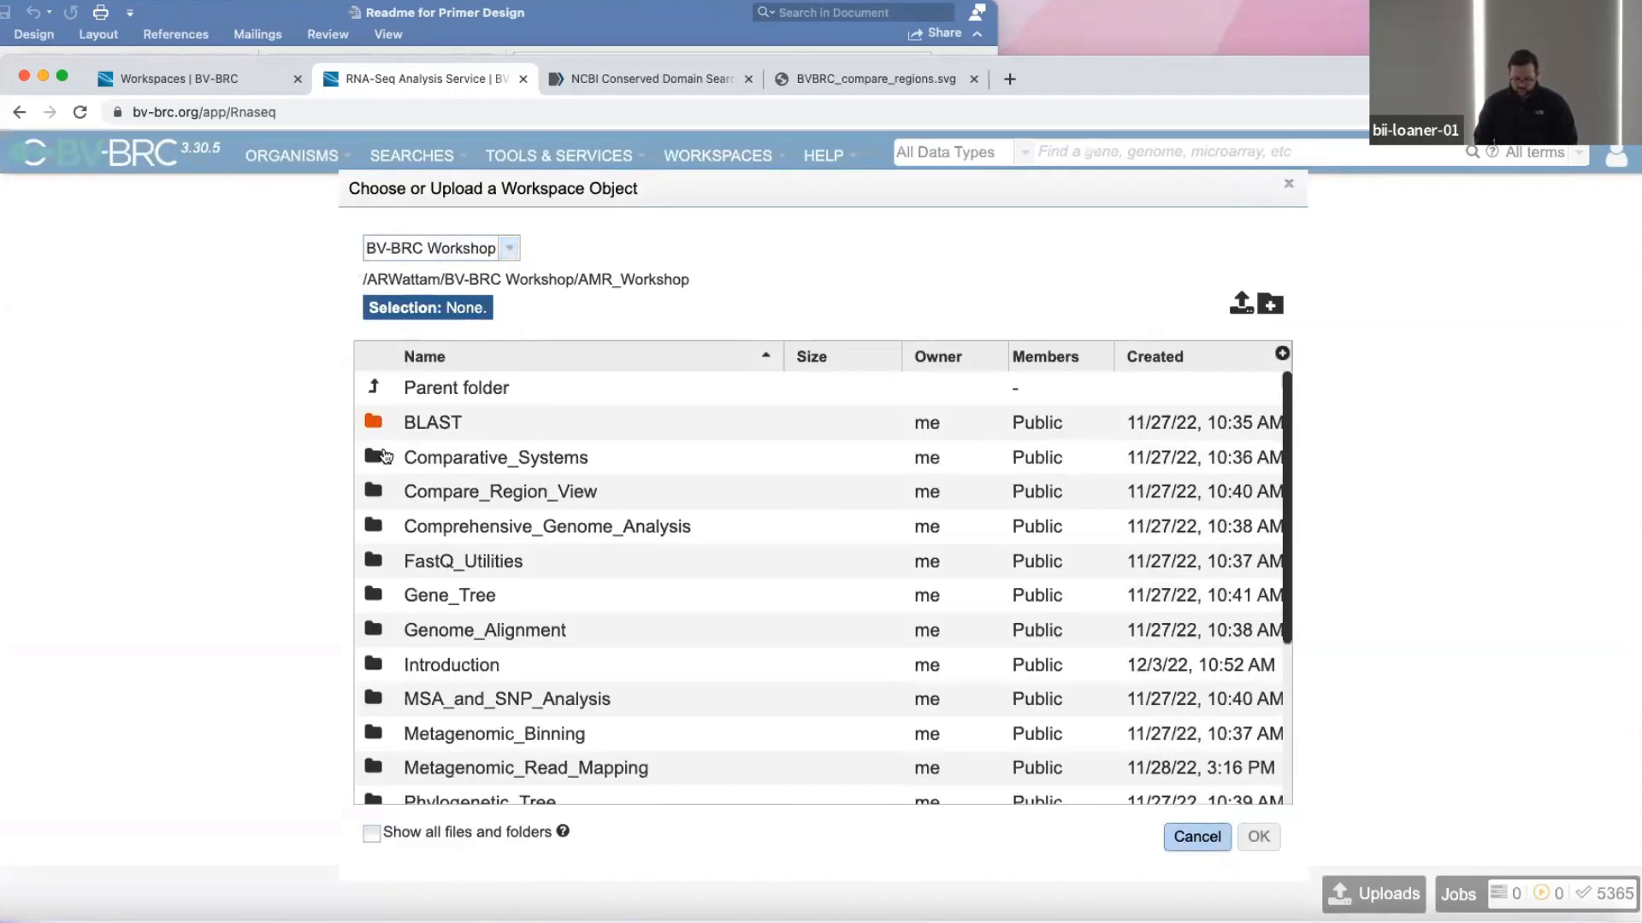
pyautogui.scroll(-3, 453, 641)
pyautogui.doubleClick(373, 648)
pyautogui.doubleClick(373, 422)
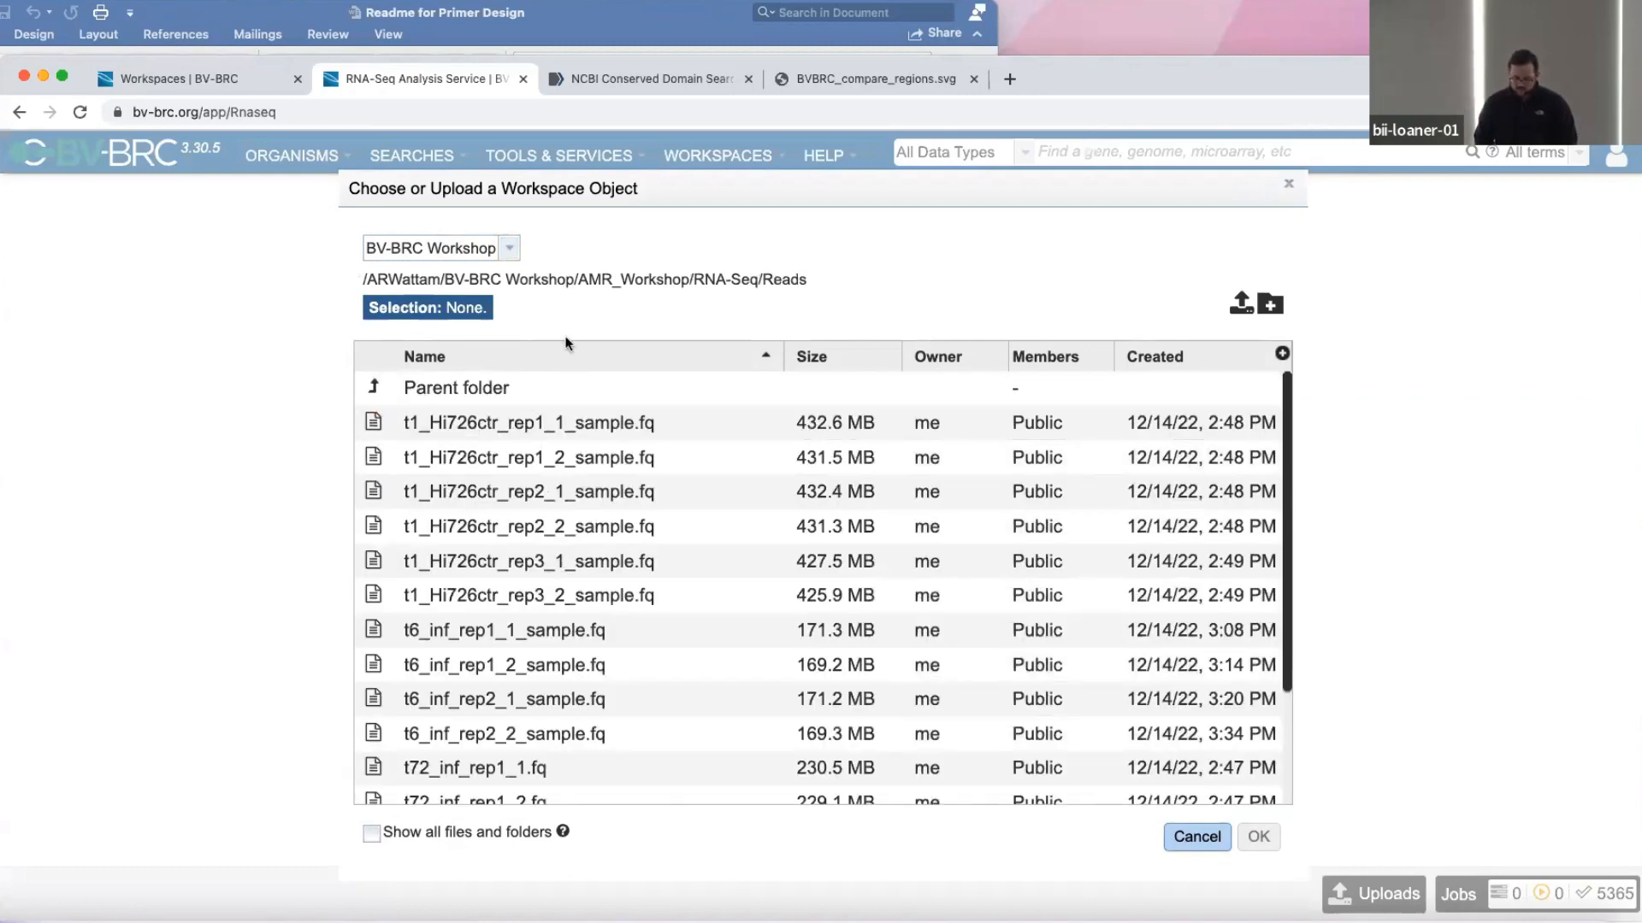
pyautogui.doubleClick(373, 423)
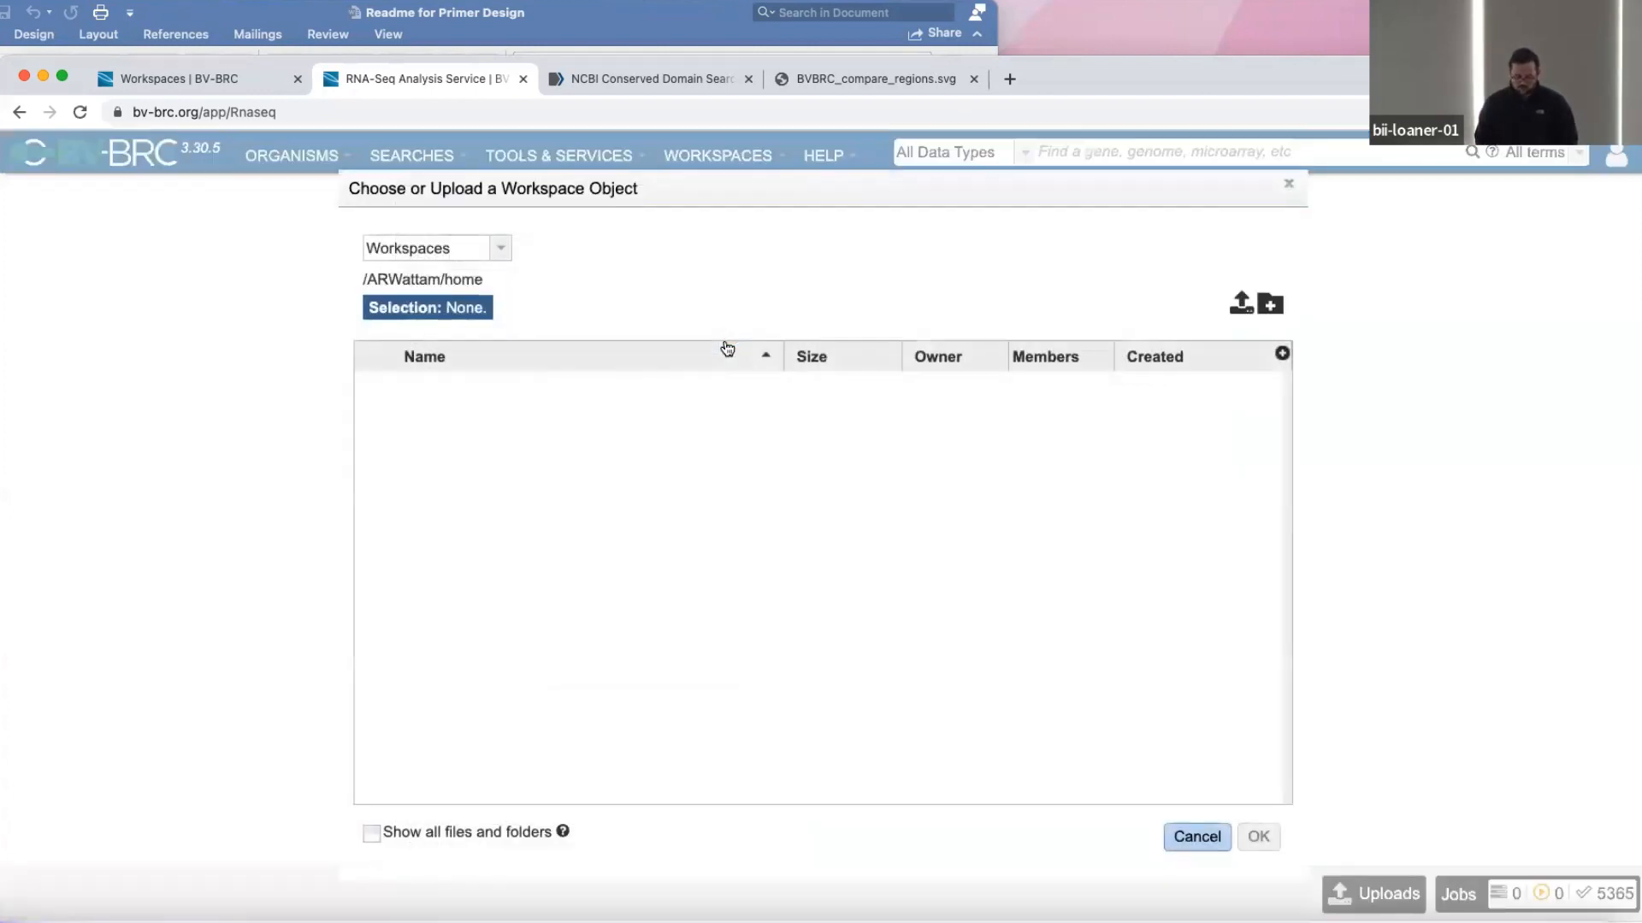
# Set Read File 2 to t1_Hi726ctr_rep1_2_sample.fq from the same BV-BRC Workshop RNA-Seq/Reads folder.
pyautogui.click(731, 339)
pyautogui.click(483, 249)
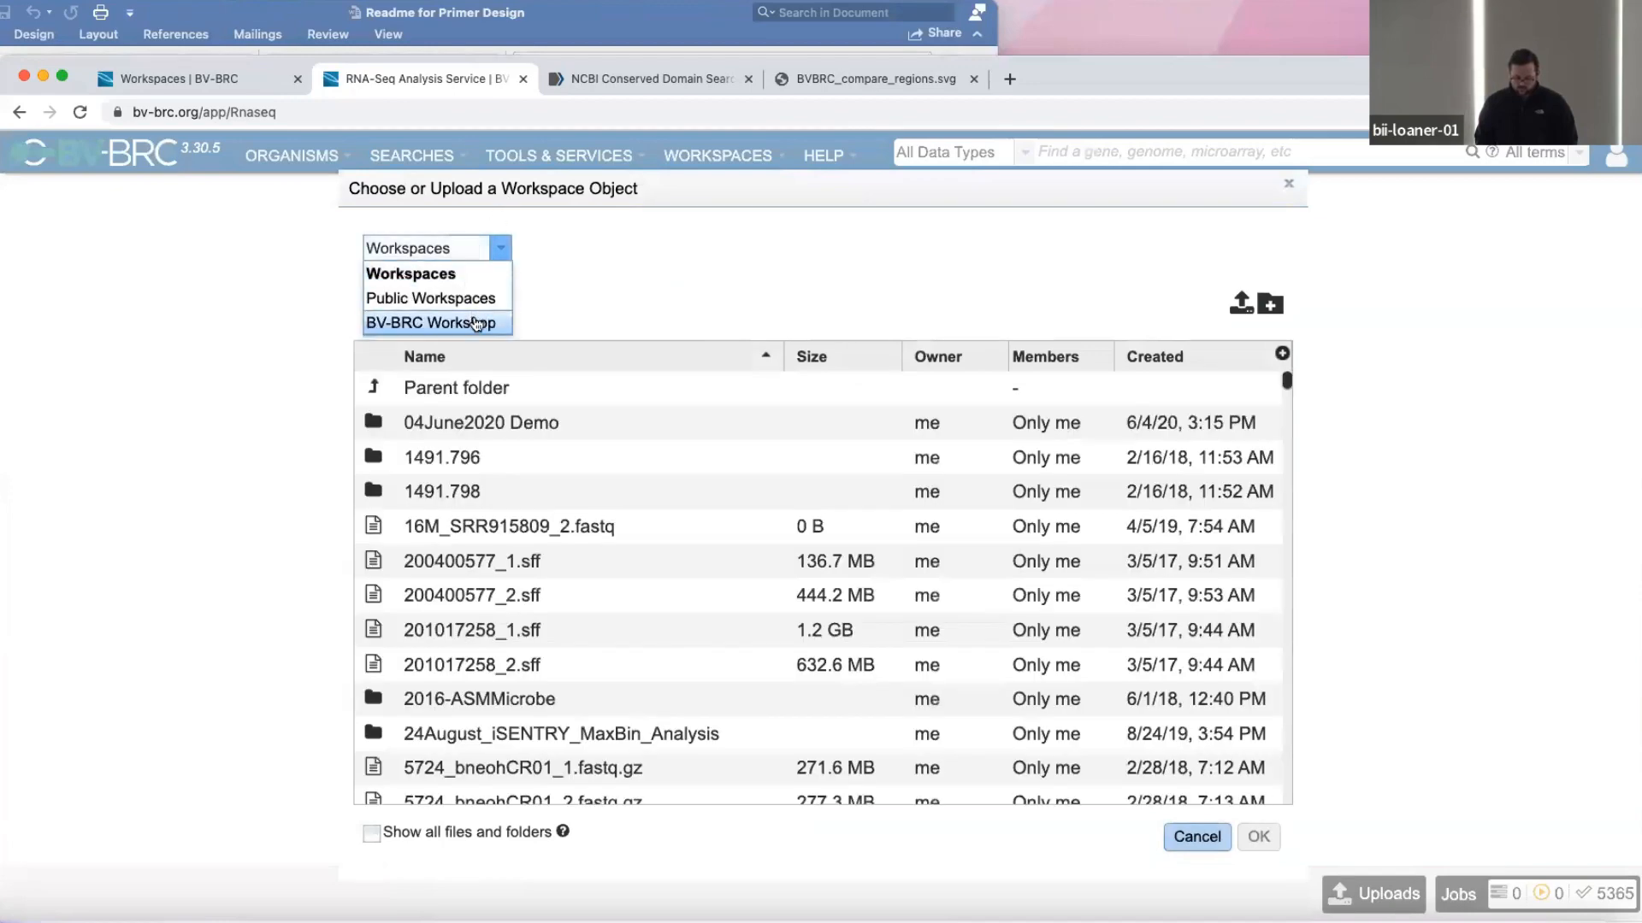
pyautogui.click(411, 322)
pyautogui.doubleClick(373, 425)
pyautogui.doubleClick(371, 656)
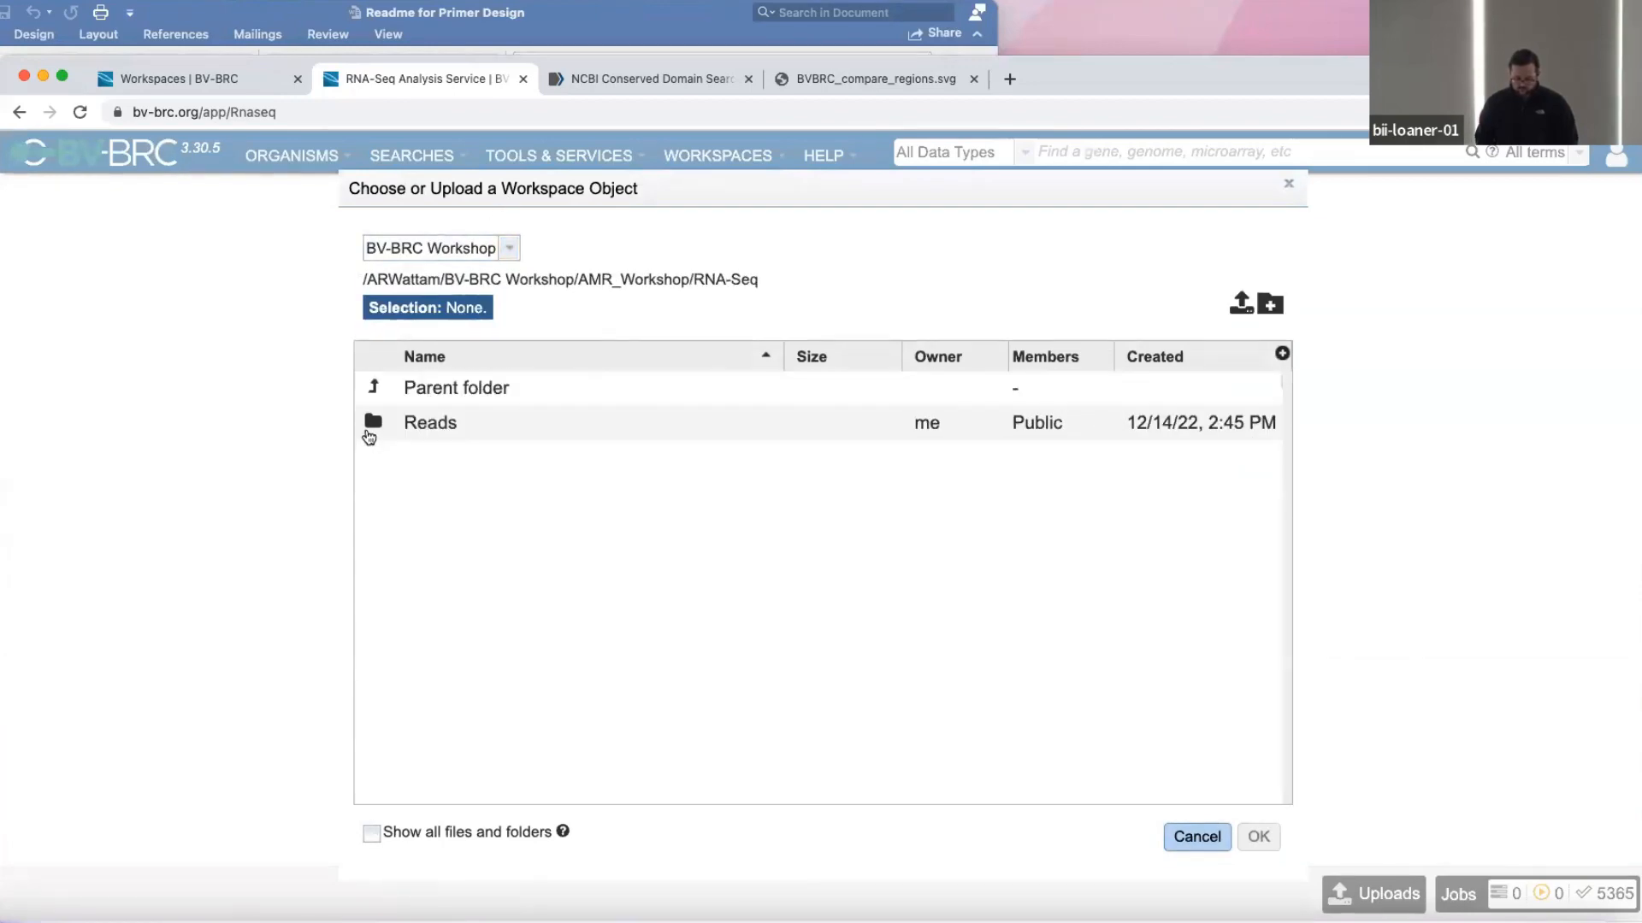
pyautogui.doubleClick(371, 431)
pyautogui.doubleClick(373, 458)
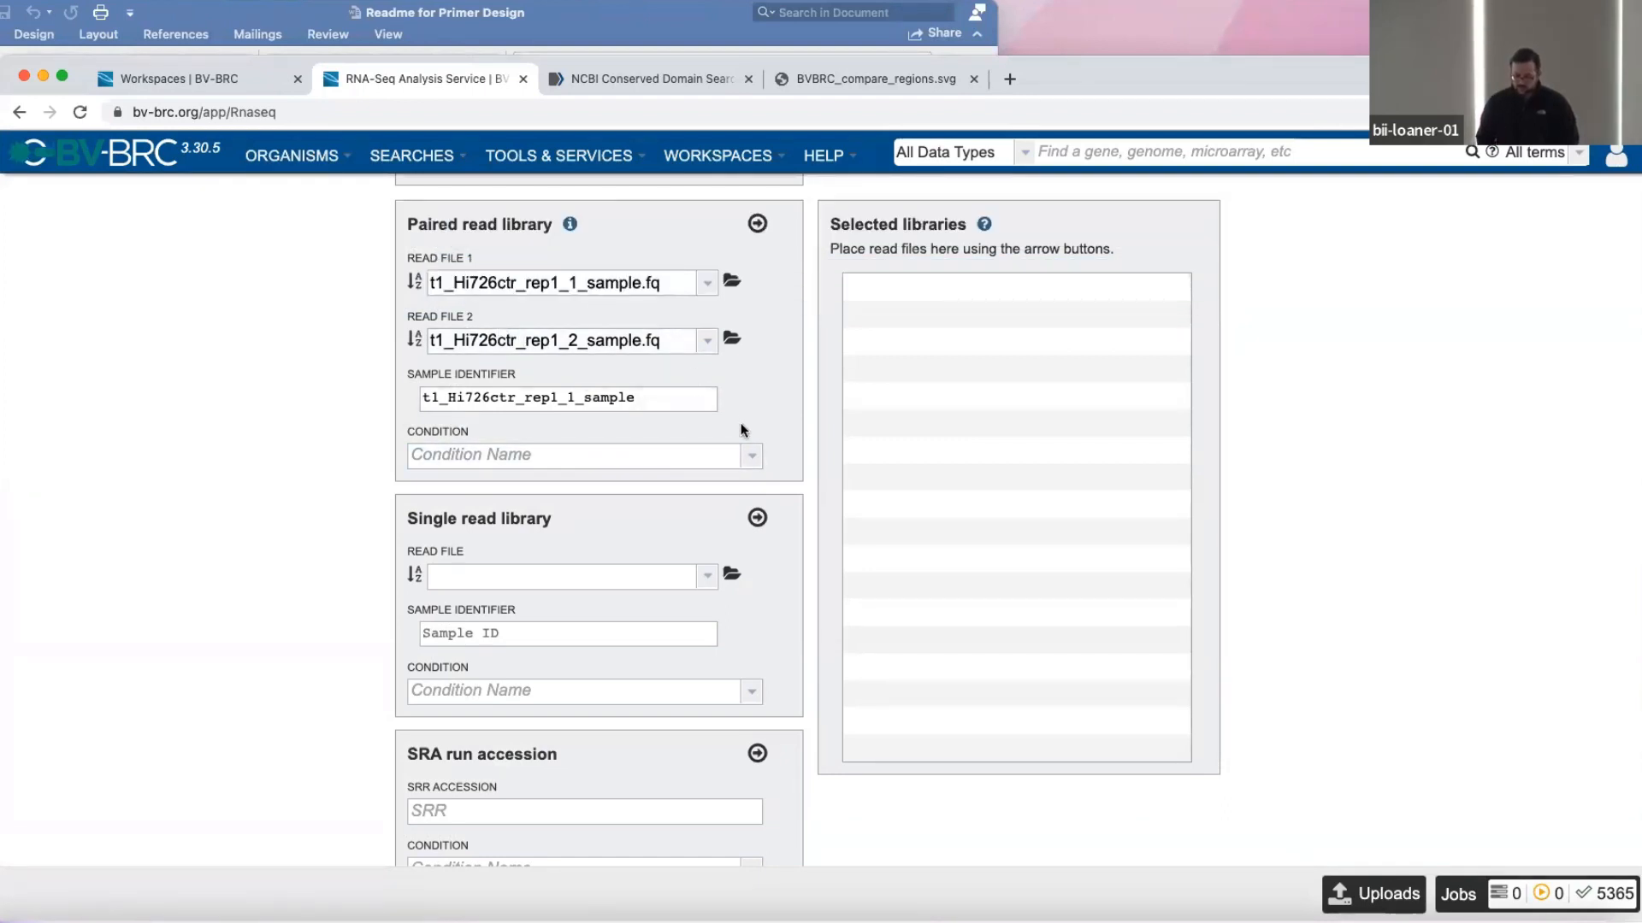
# Assign the rep1 paired read library to condition cond1 and add it to the selected libraries.
pyautogui.scroll(2, 742, 405)
pyautogui.click(750, 607)
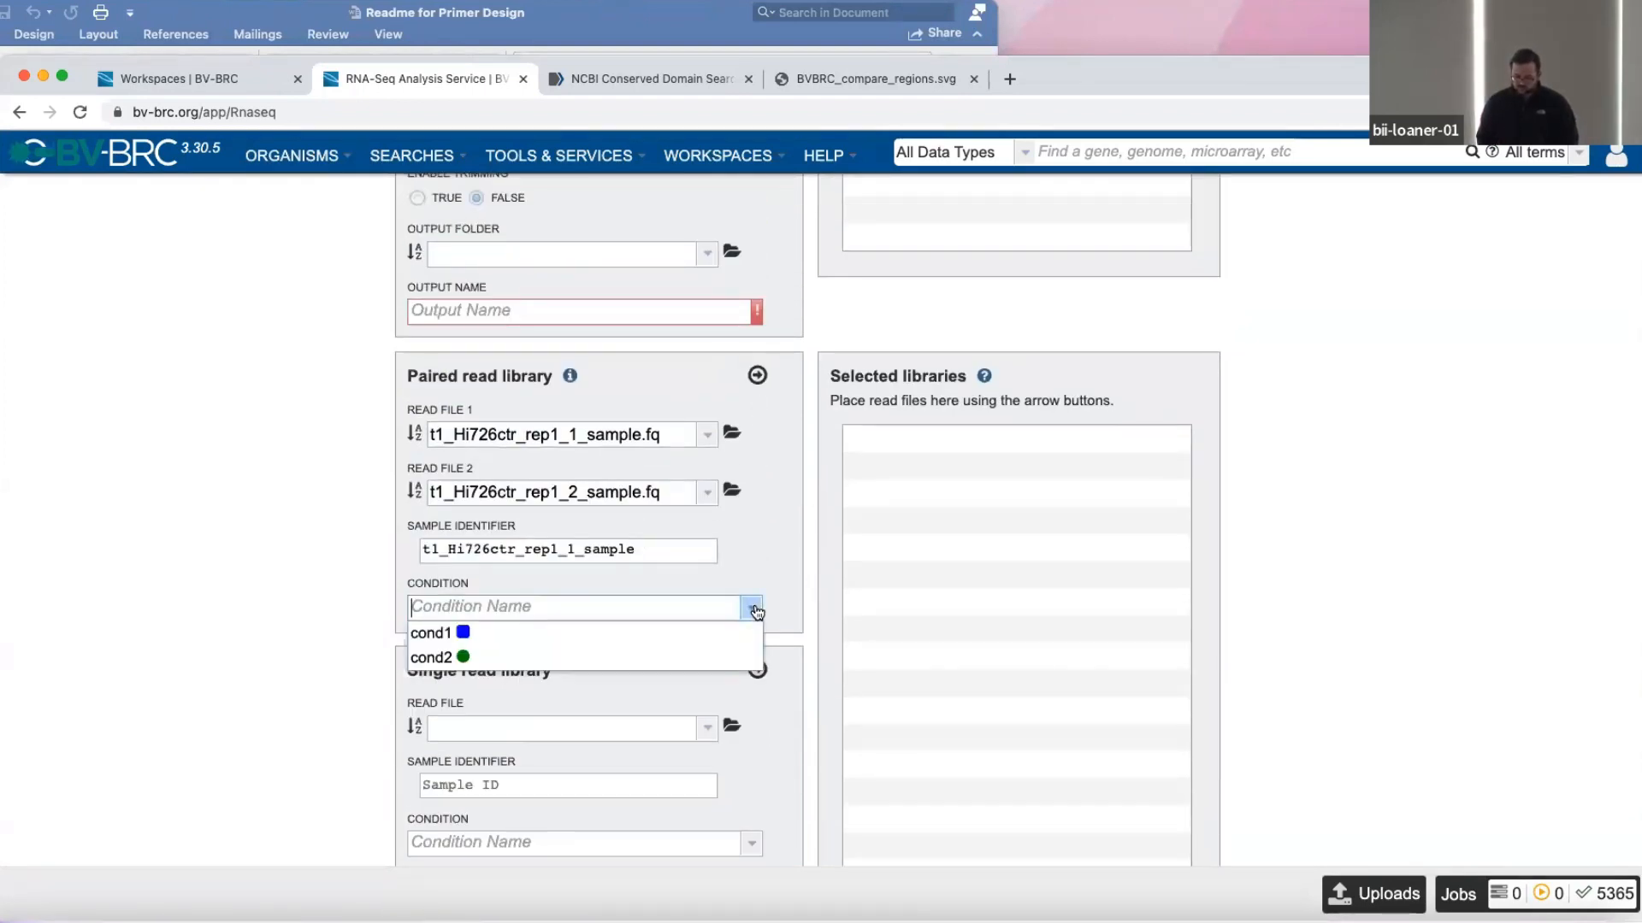
pyautogui.click(633, 639)
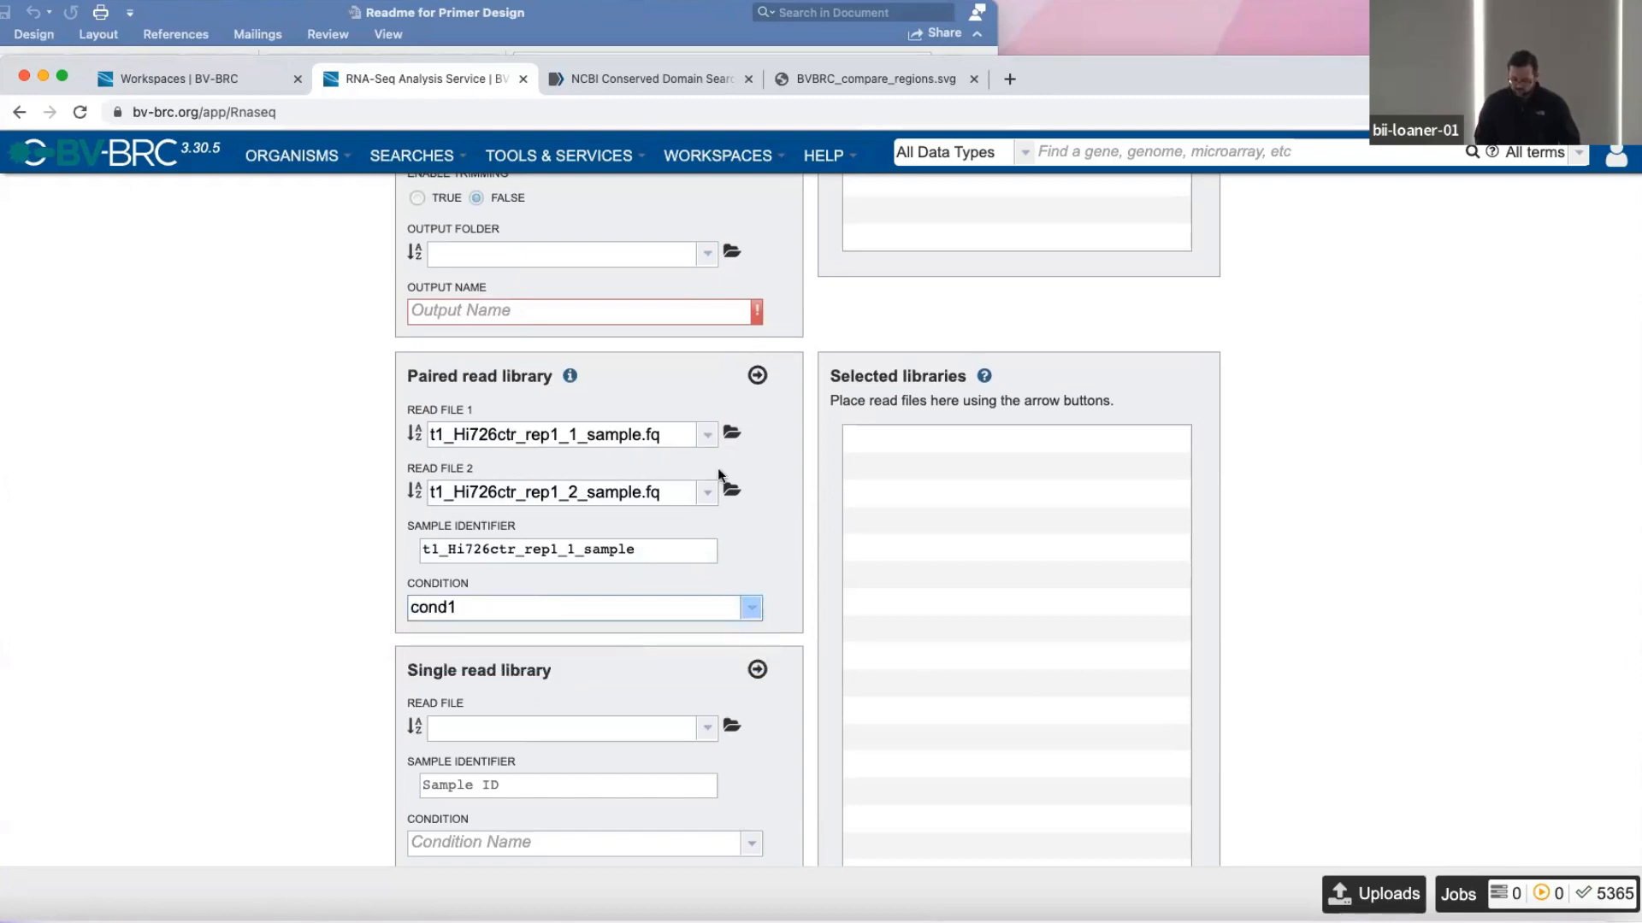
pyautogui.click(756, 374)
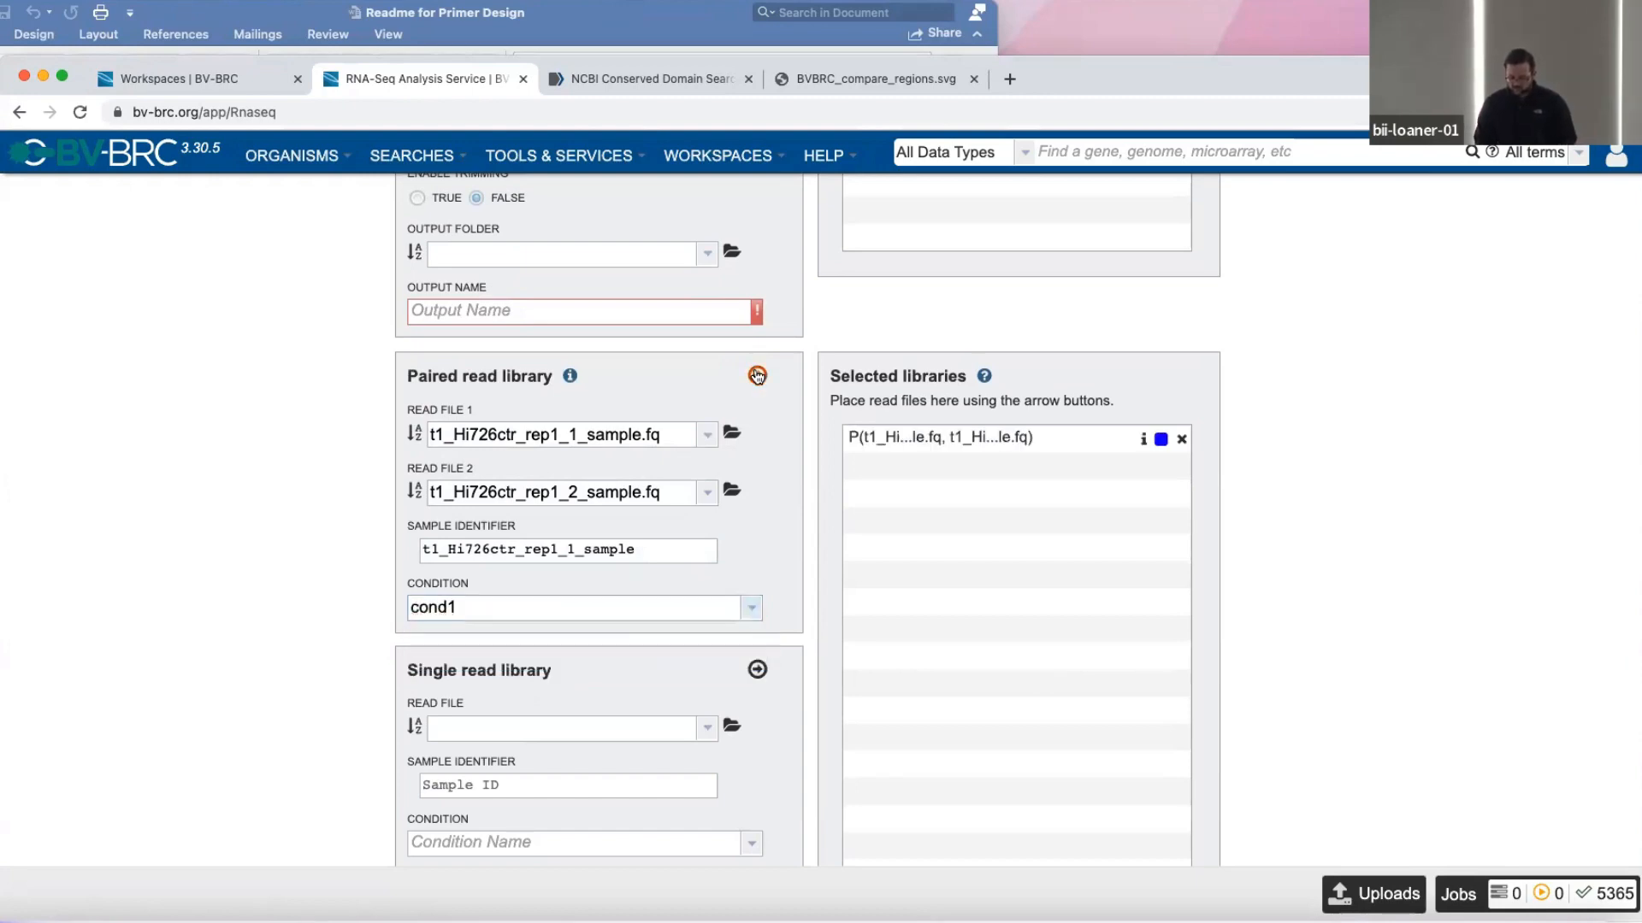
# Choose t1_Hi726ctr_rep2_1_sample.fq and t1_Hi726ctr_rep2_2_sample.fq as the read pair and add it to the selected libraries under cond1.
pyautogui.scroll(1, 707, 513)
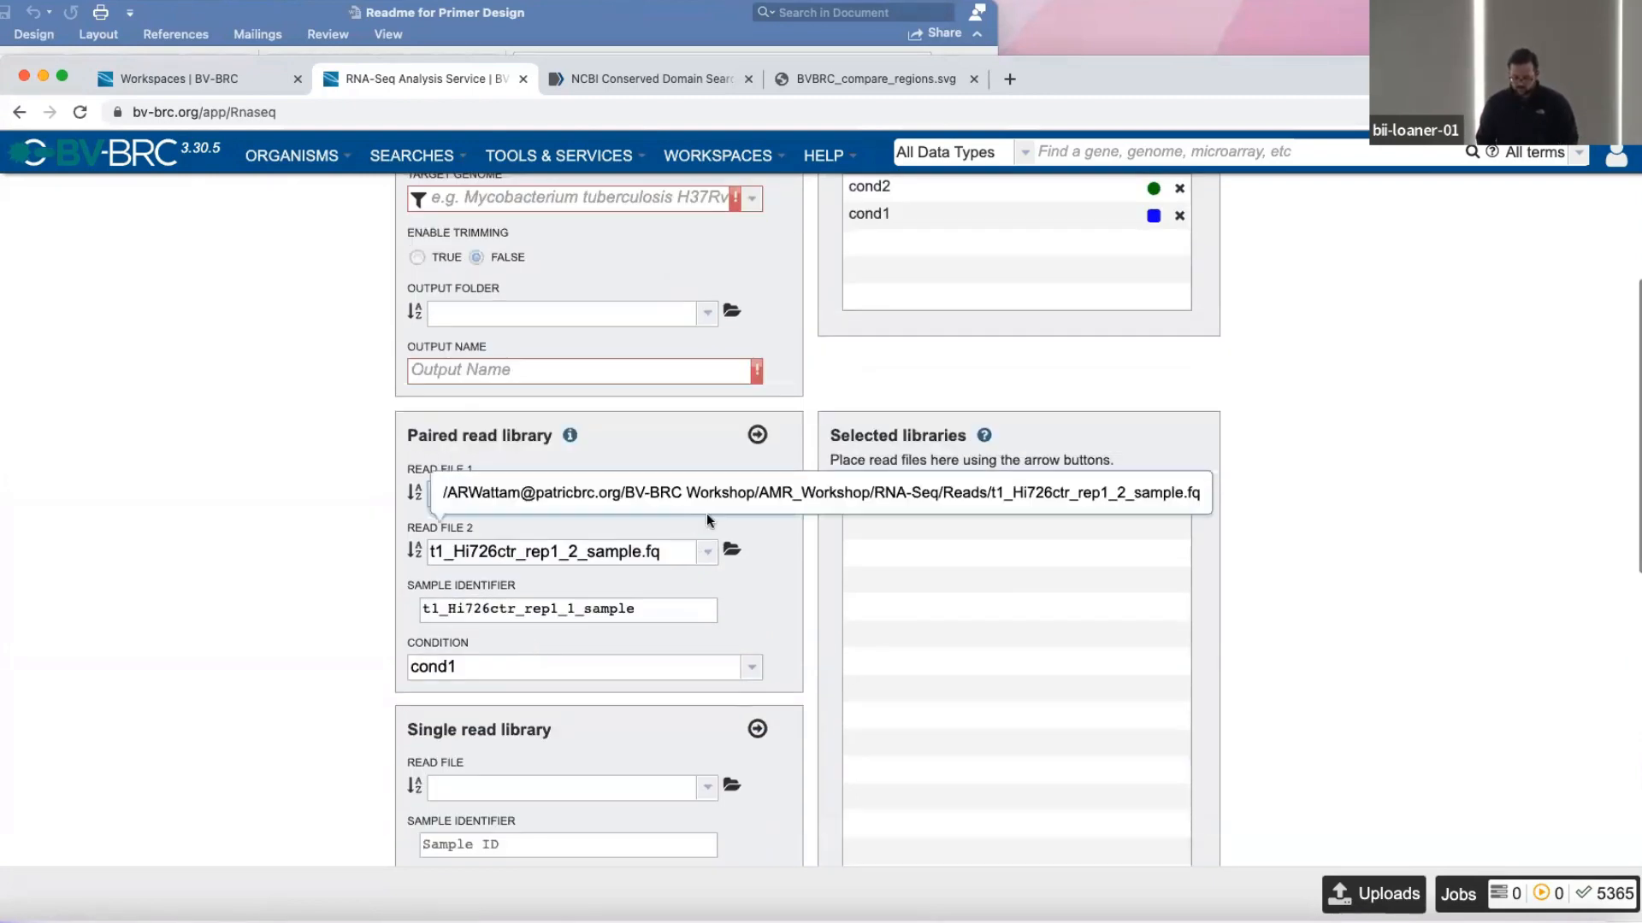
pyautogui.click(732, 493)
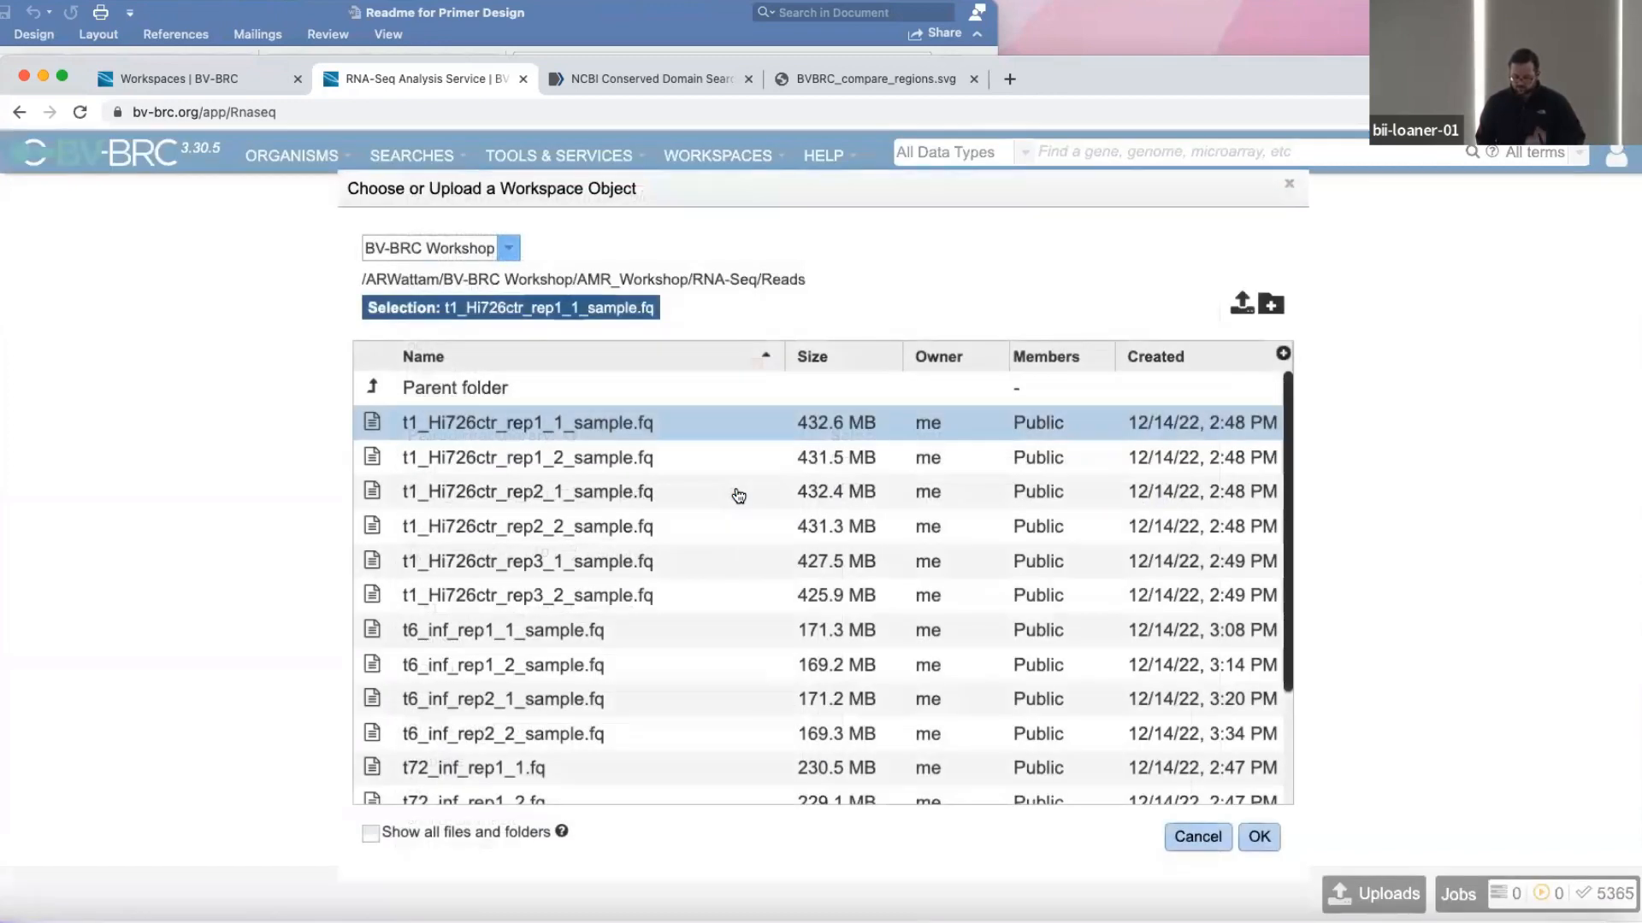
pyautogui.doubleClick(374, 493)
pyautogui.click(737, 550)
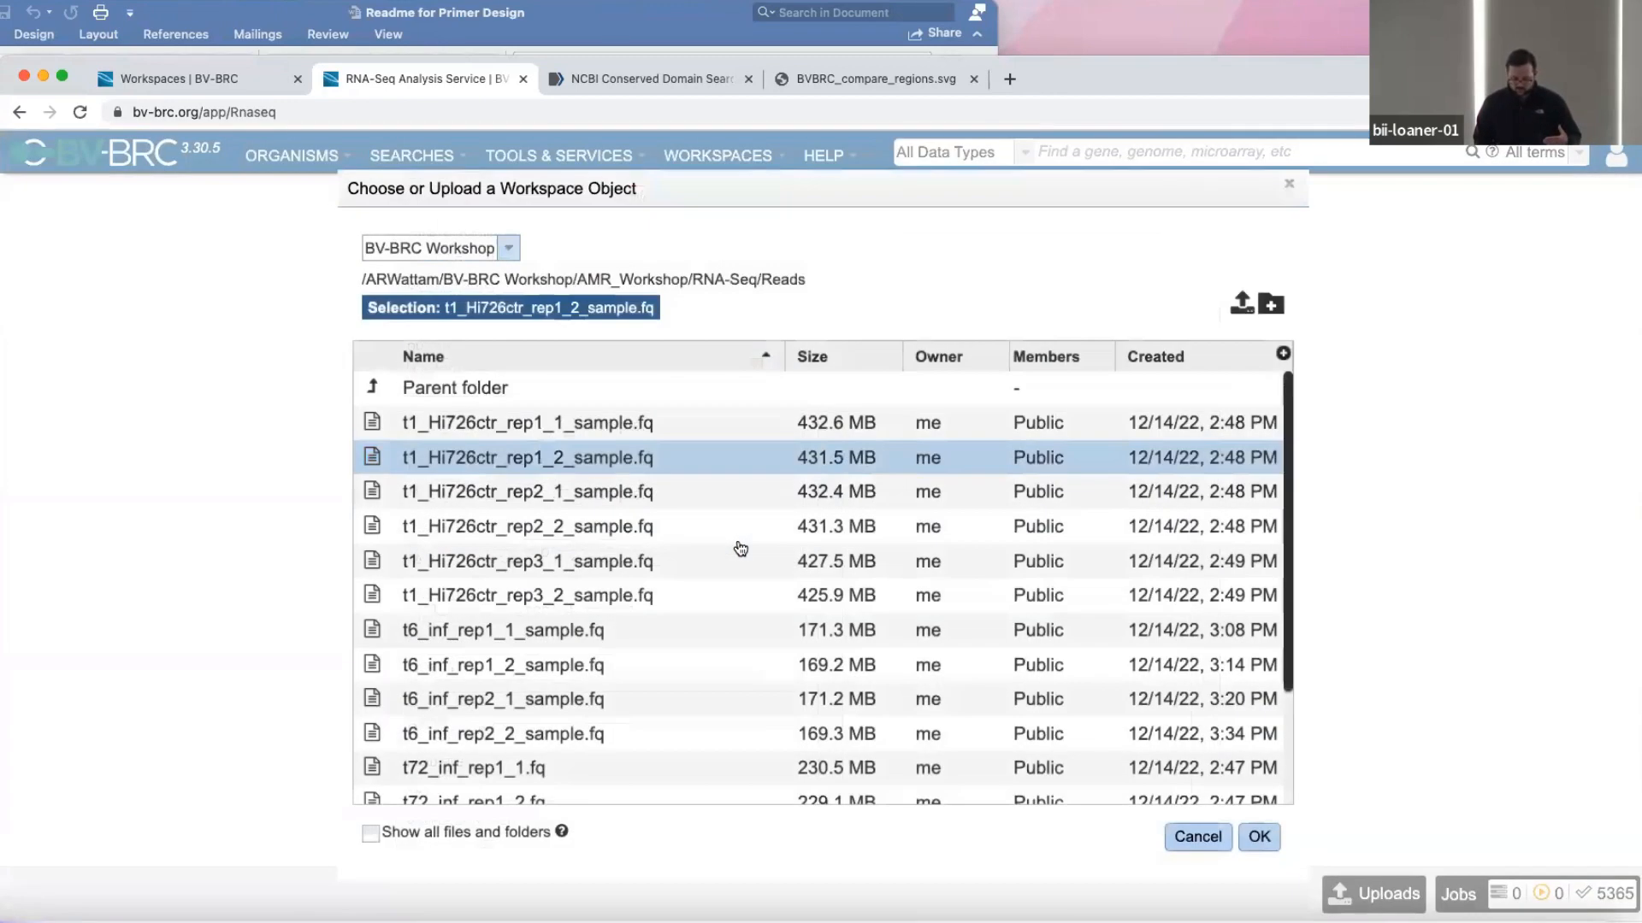
pyautogui.doubleClick(370, 526)
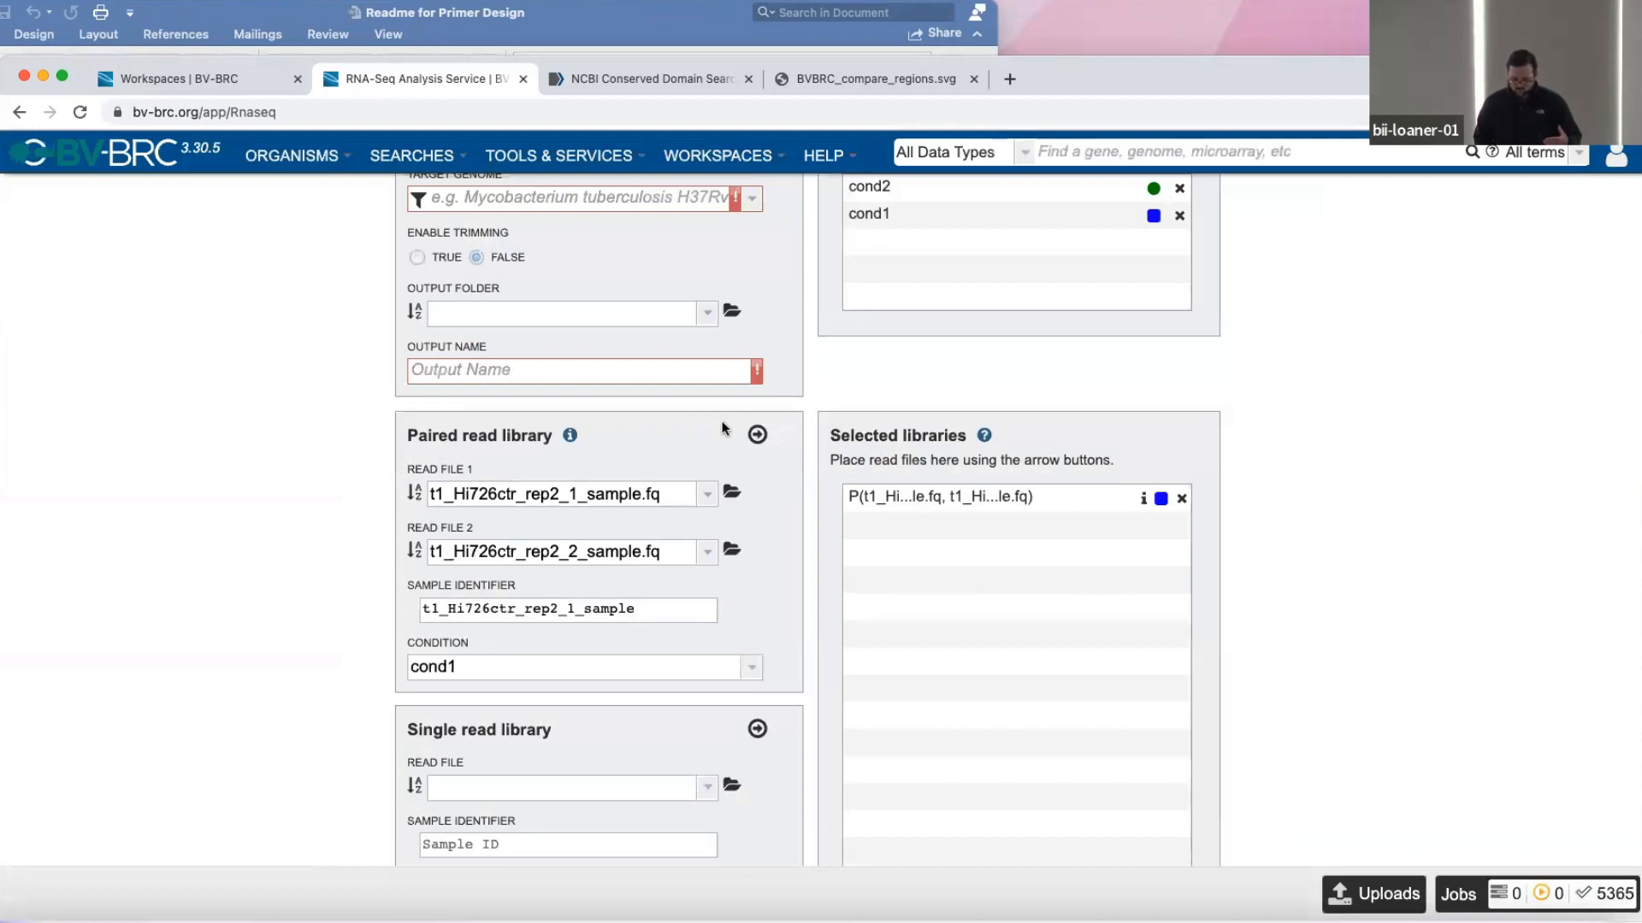
pyautogui.click(757, 435)
pyautogui.scroll(-1, 427, 590)
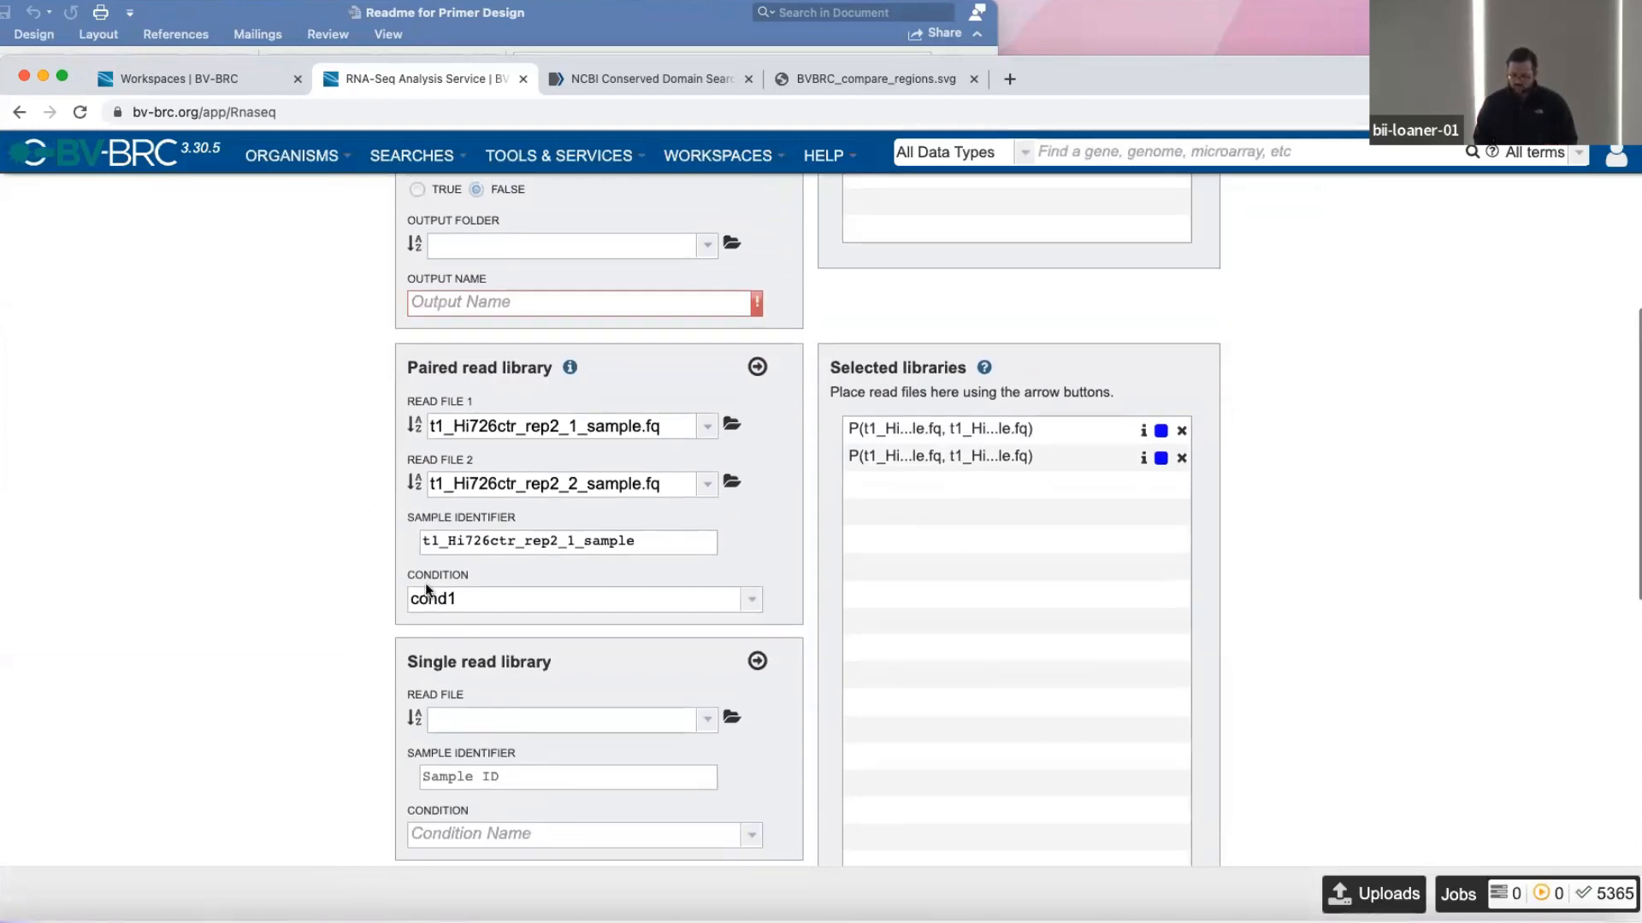
# Set the paired library's Read File 1 to t6_inf_rep1_1_sample.fq from the RNA-Seq/Reads workspace folder.
pyautogui.scroll(-2, 427, 590)
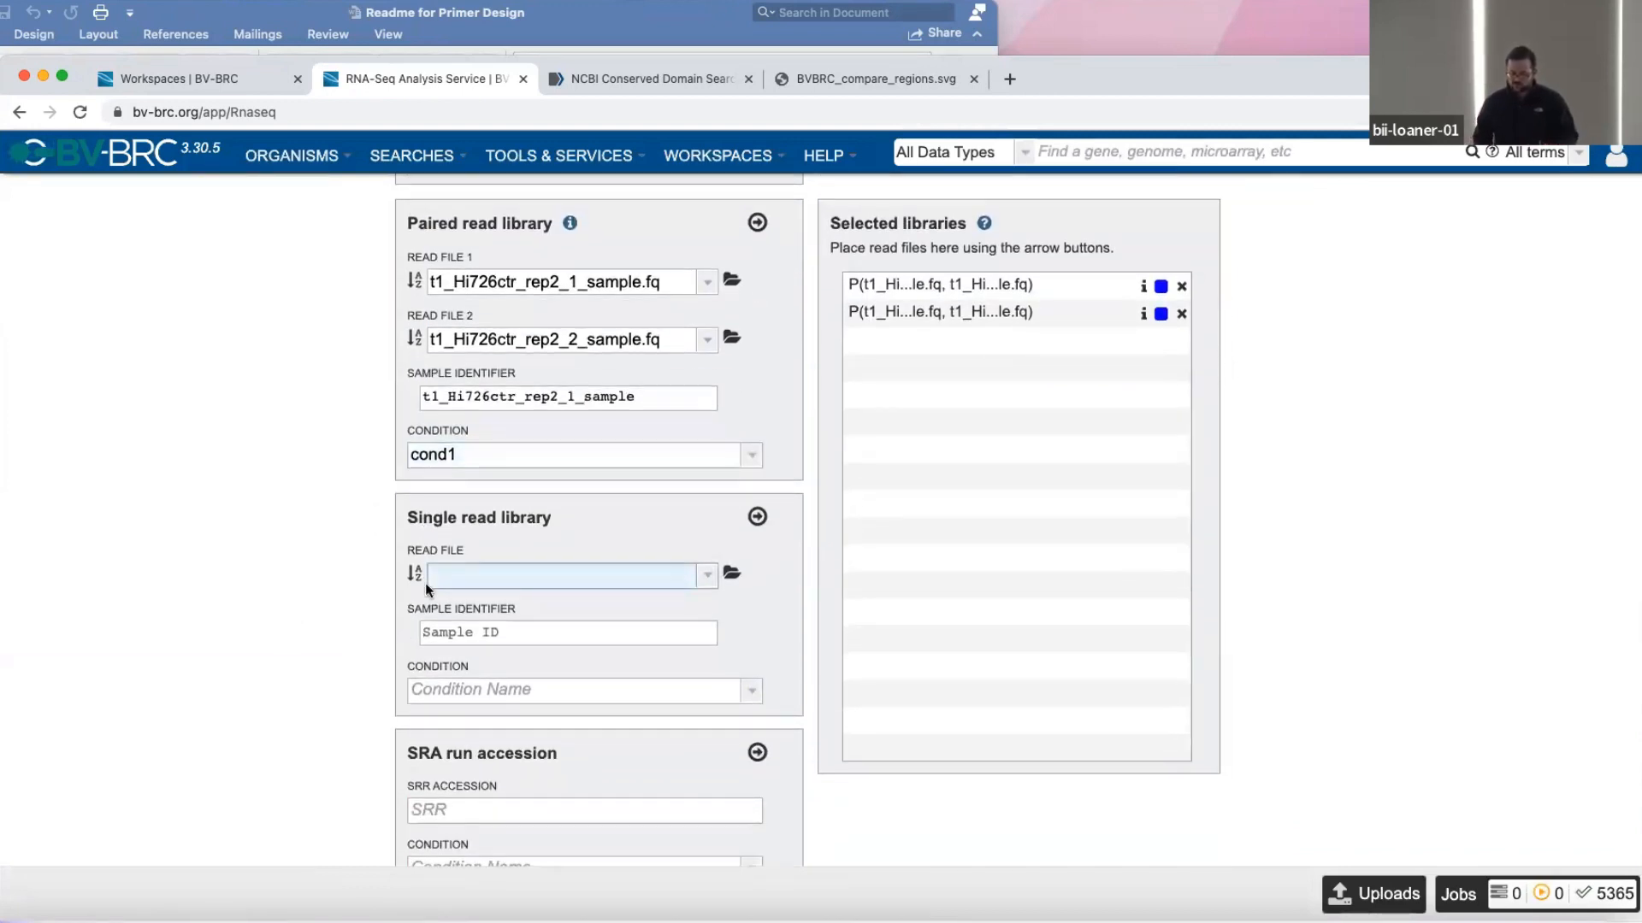
pyautogui.scroll(1, 425, 583)
pyautogui.scroll(-2, 424, 583)
pyautogui.scroll(4, 537, 434)
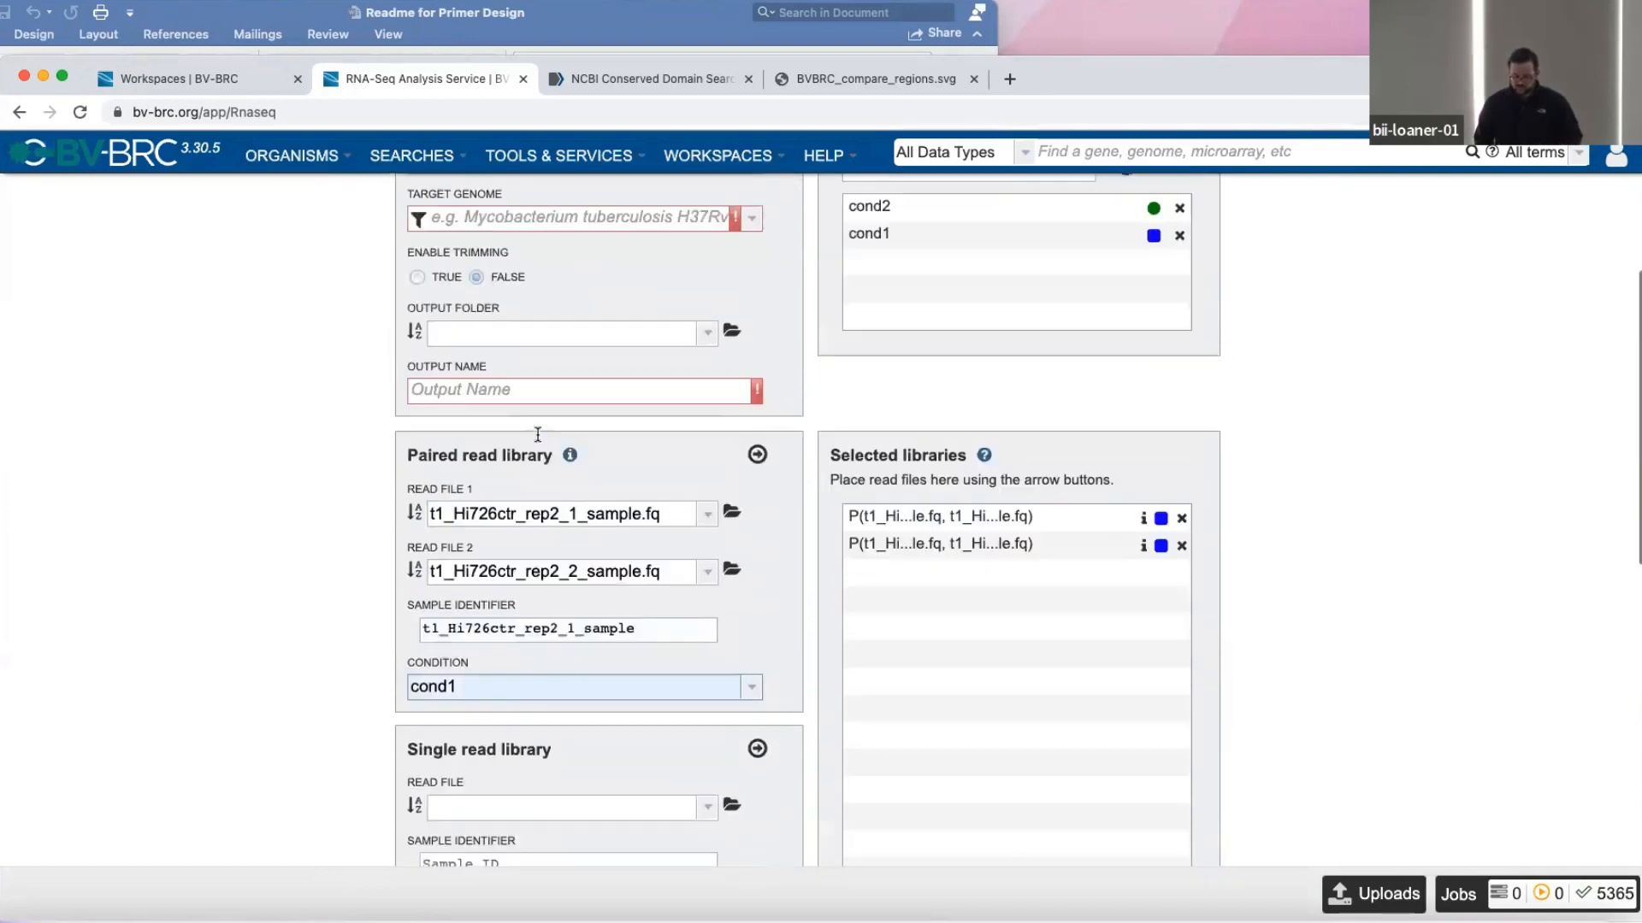
pyautogui.scroll(3, 537, 434)
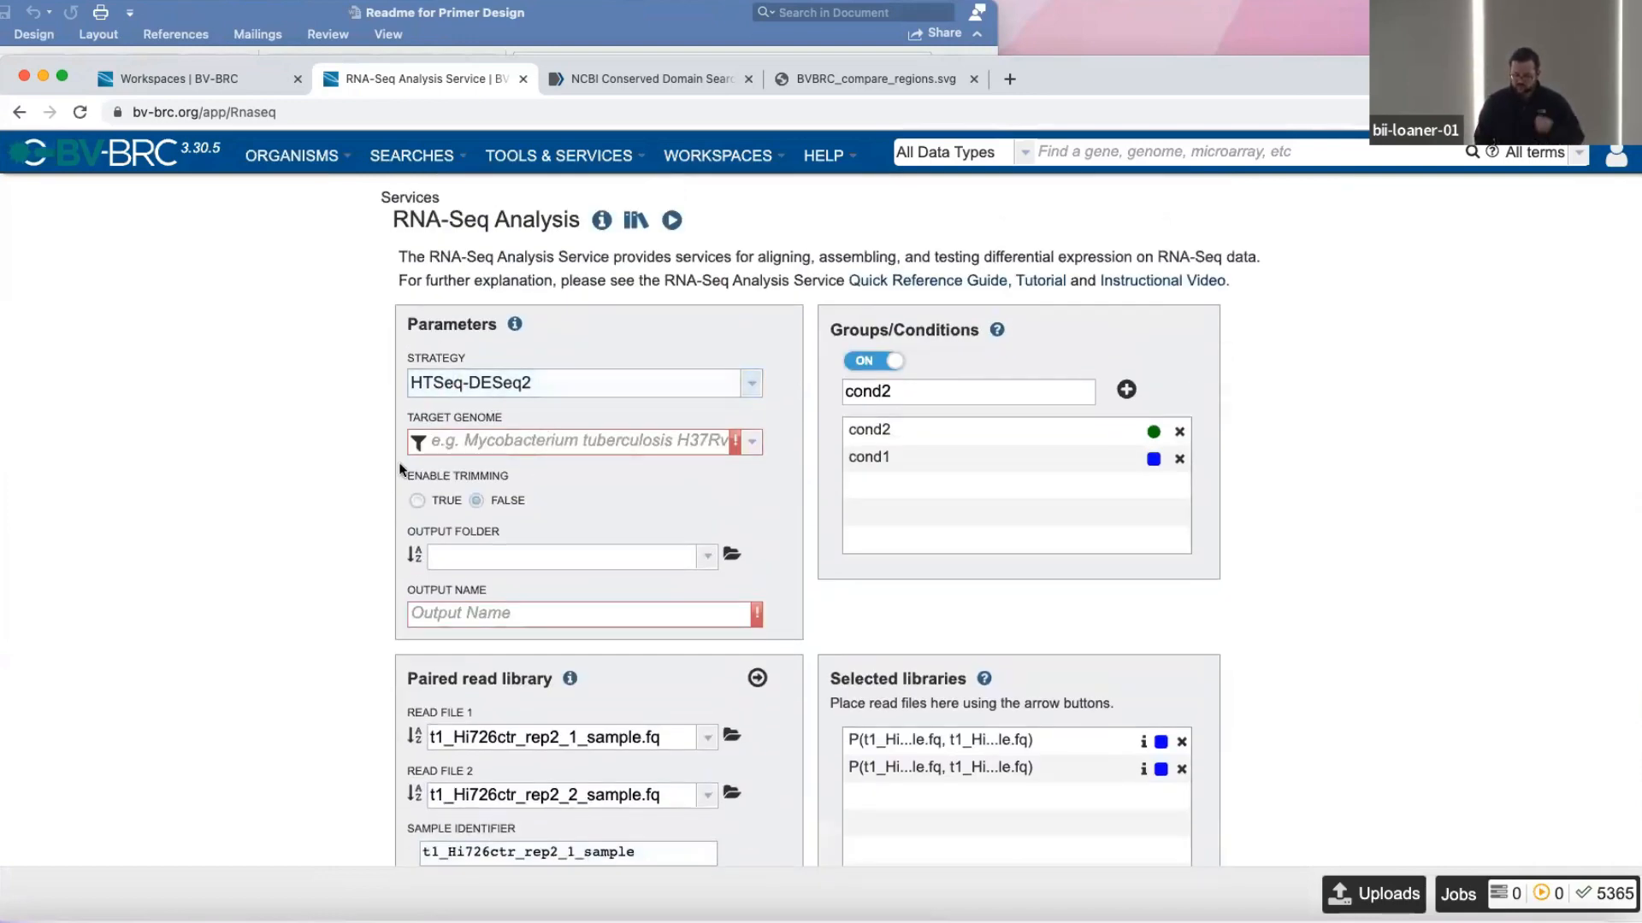
pyautogui.scroll(-5, 398, 462)
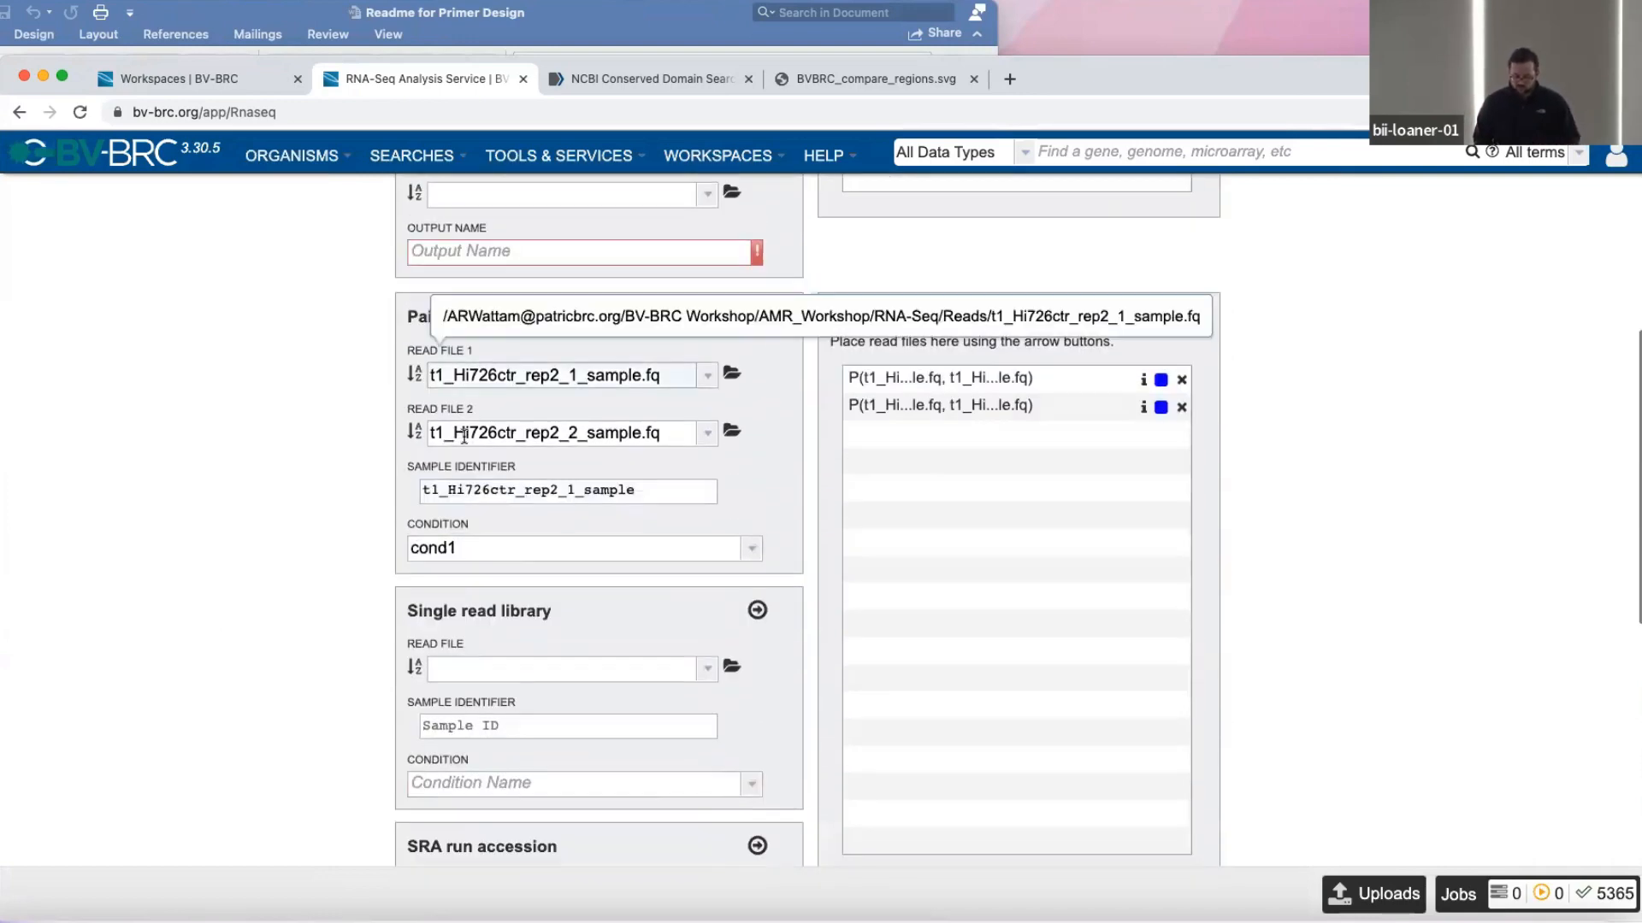
pyautogui.click(731, 372)
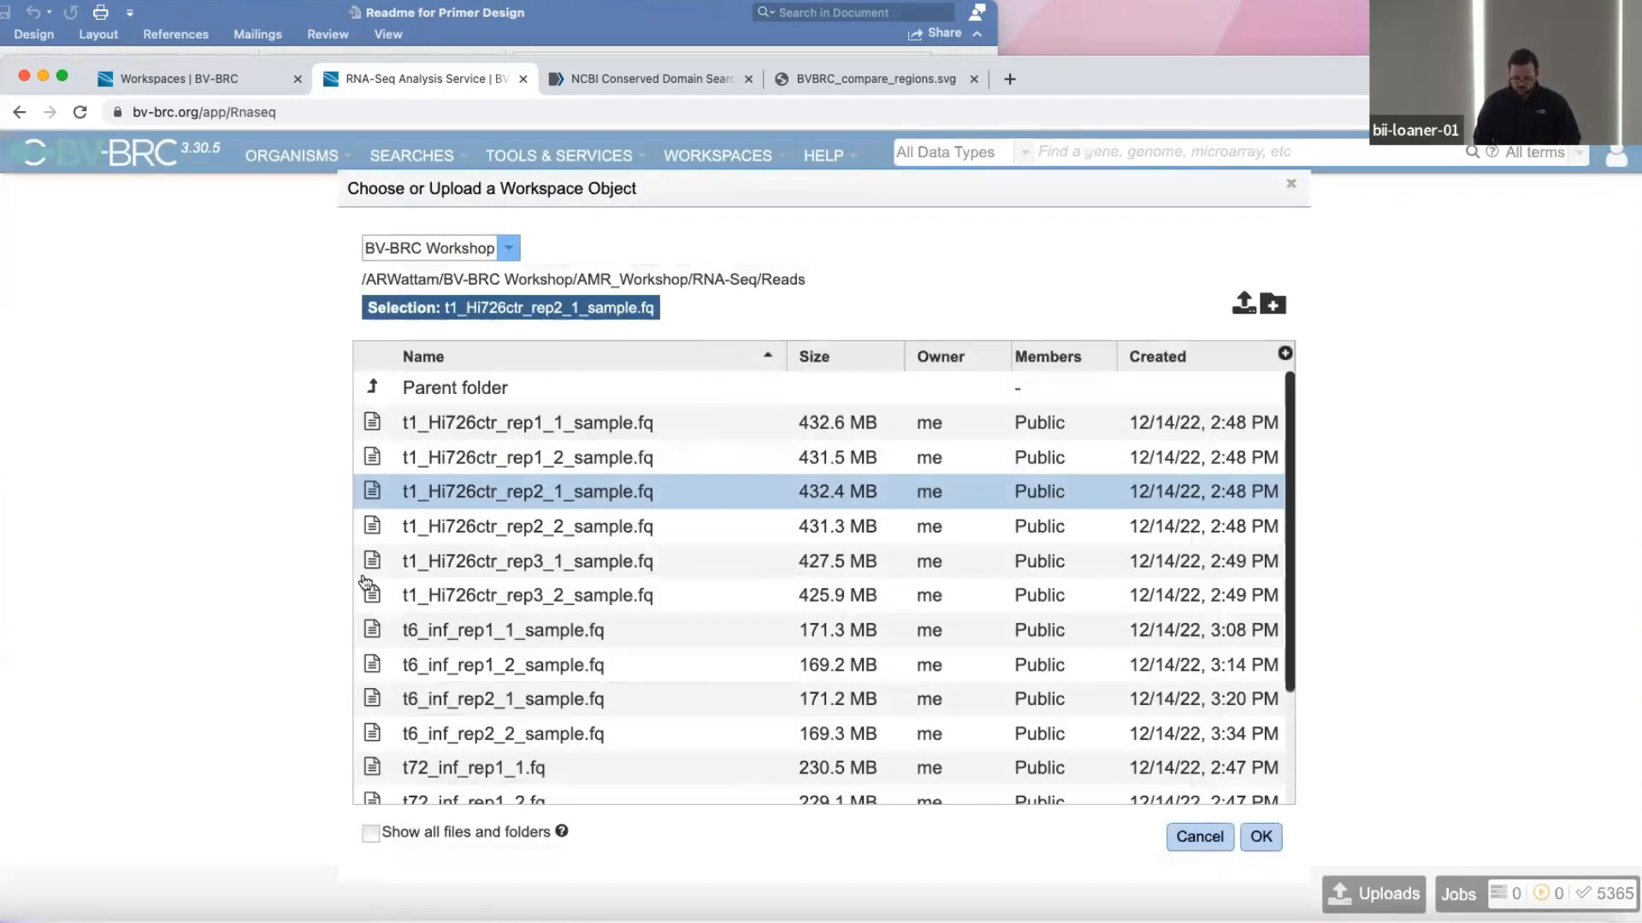
pyautogui.doubleClick(372, 631)
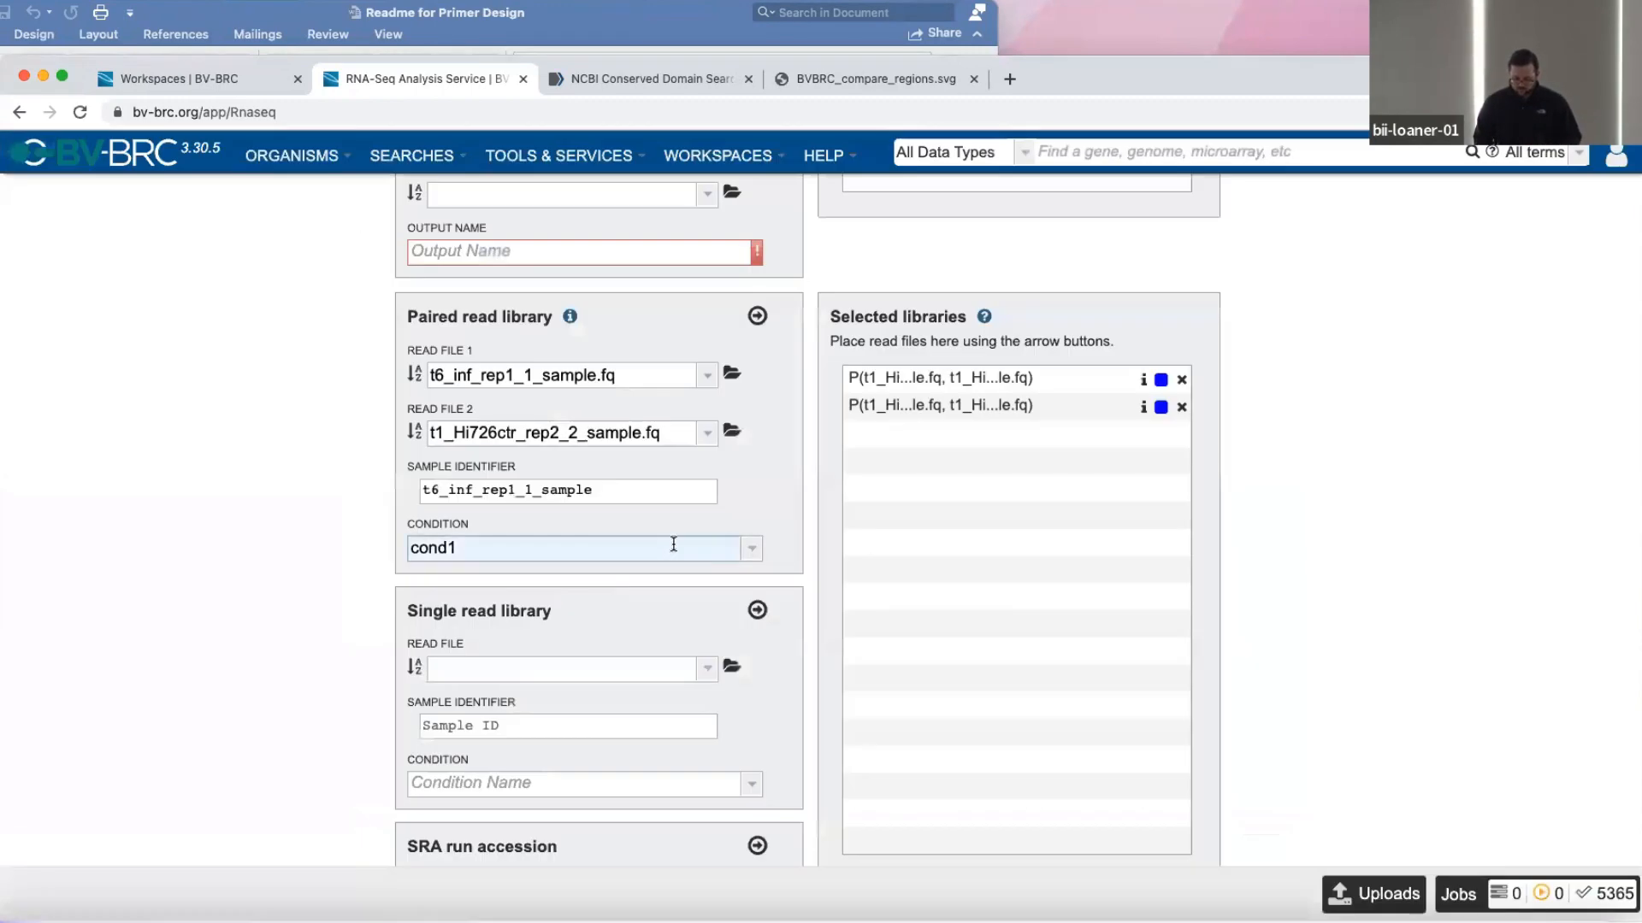
# Set the paired library's Read File 2 to t6_inf_rep1_2_sample.fq from the same Reads folder.
pyautogui.click(707, 433)
pyautogui.click(419, 597)
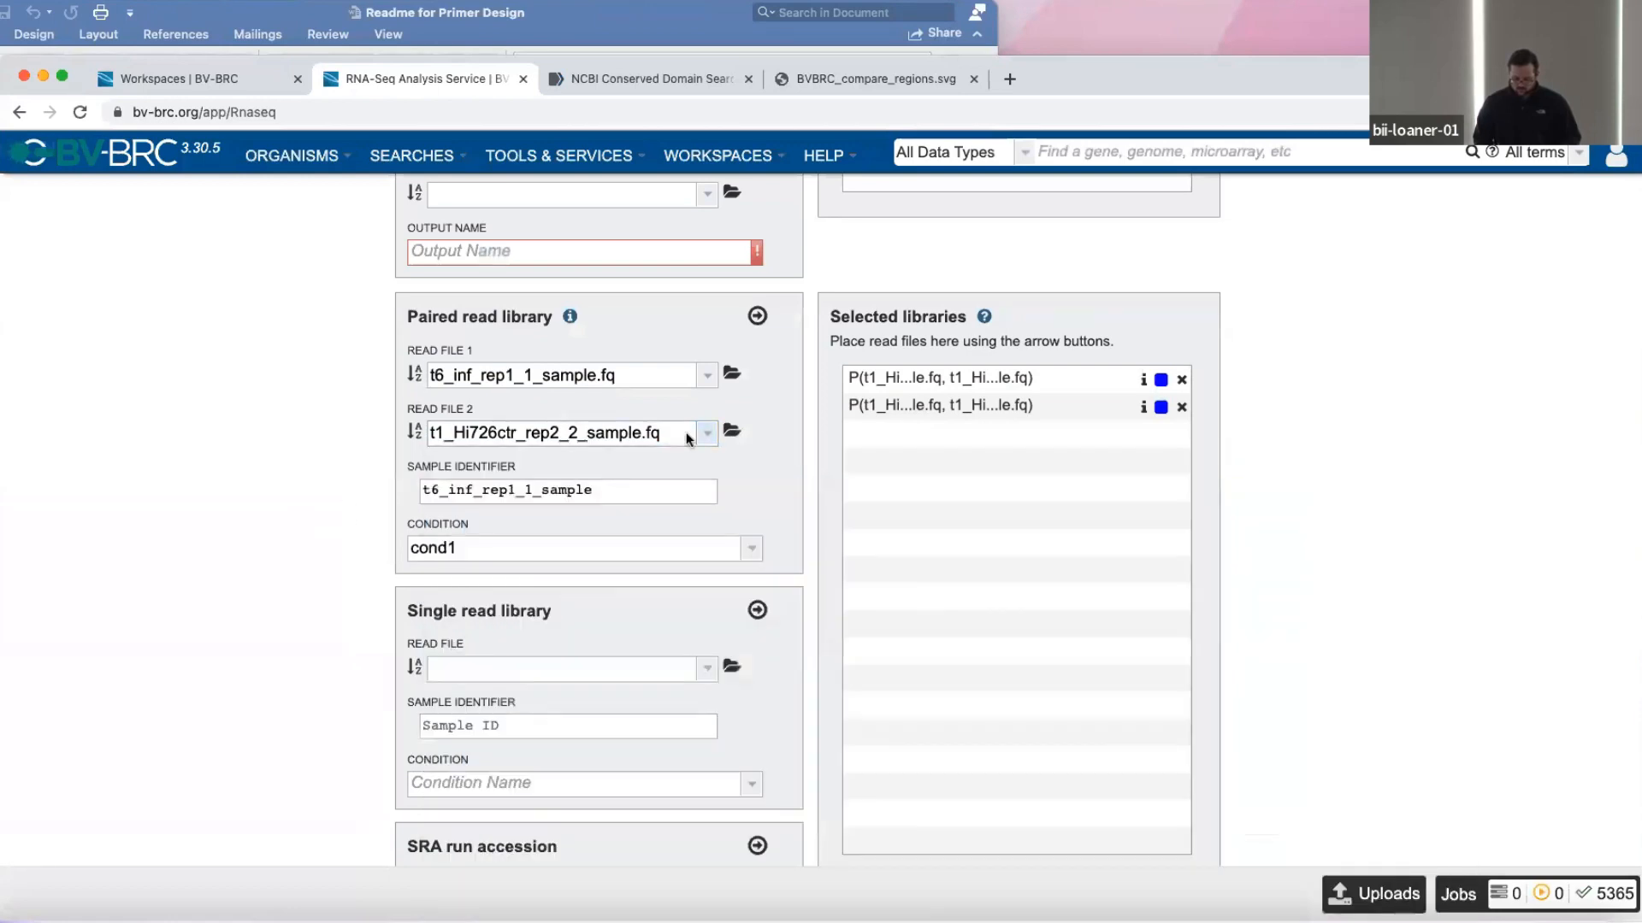
pyautogui.click(733, 432)
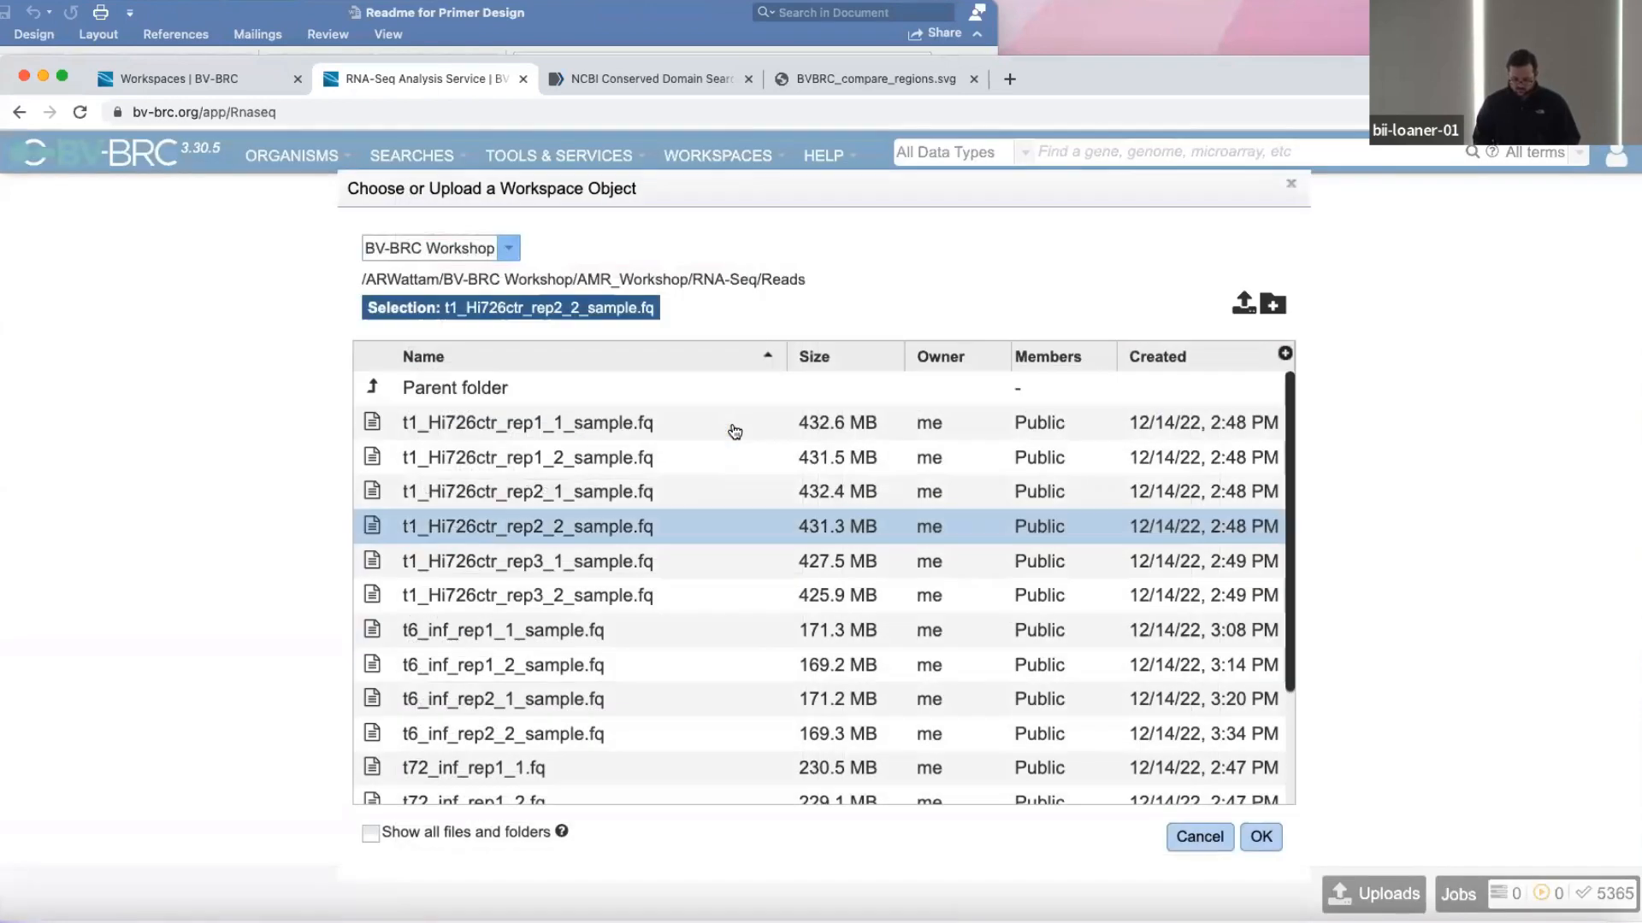
pyautogui.doubleClick(373, 665)
# Assign the t6_inf_rep1 paired library to condition cond2 and add it to the selected libraries.
pyautogui.click(749, 548)
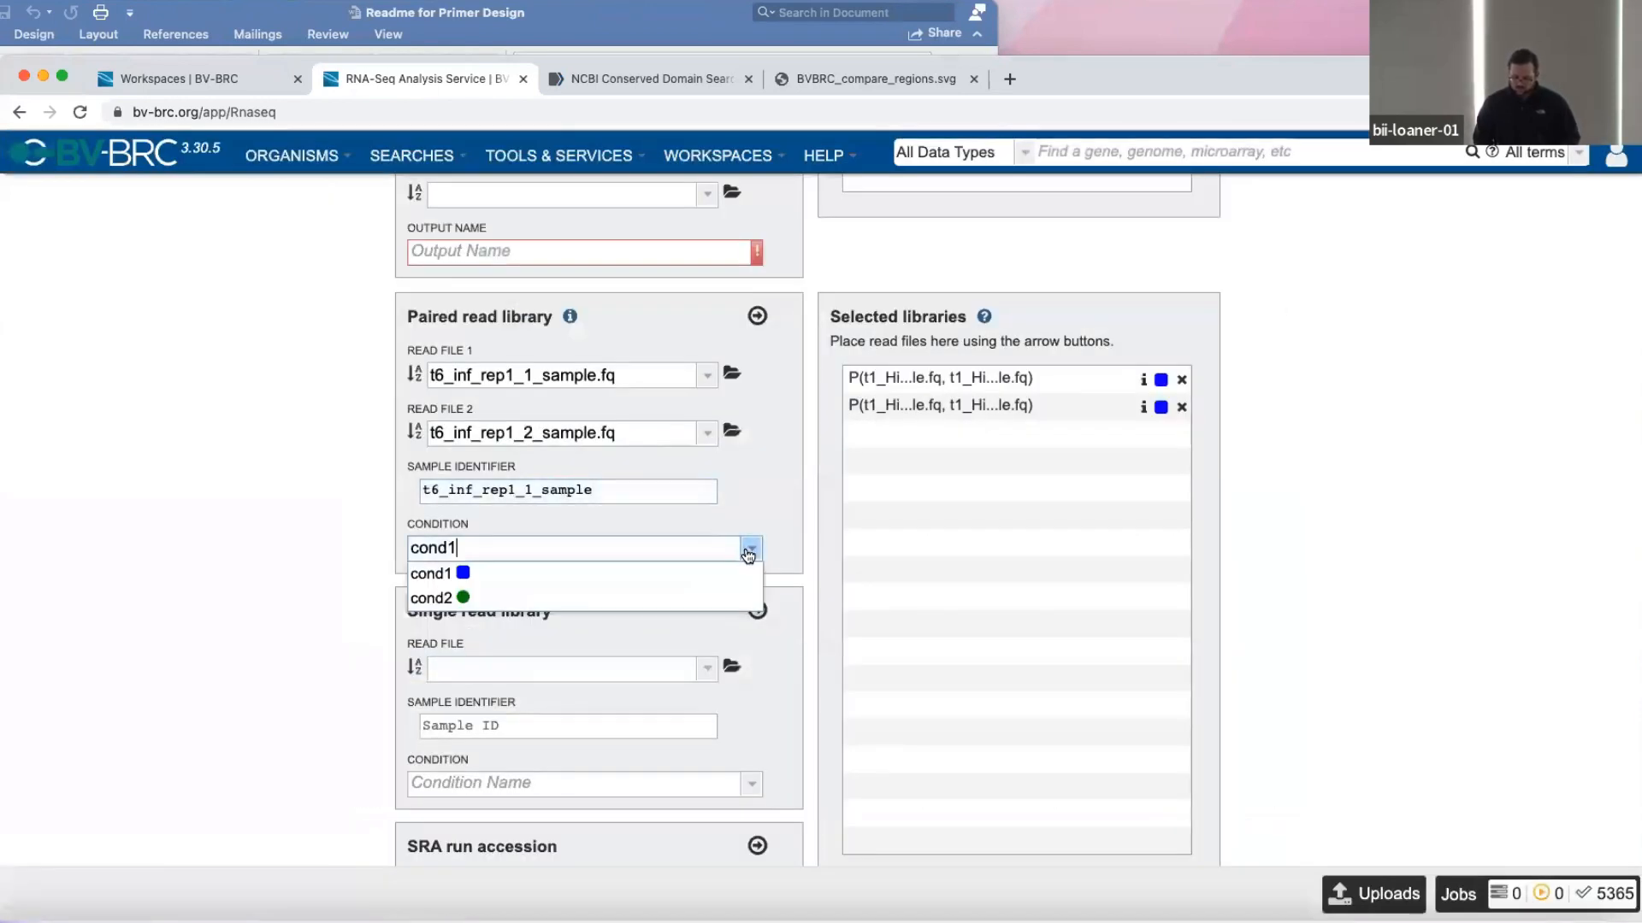
pyautogui.click(550, 600)
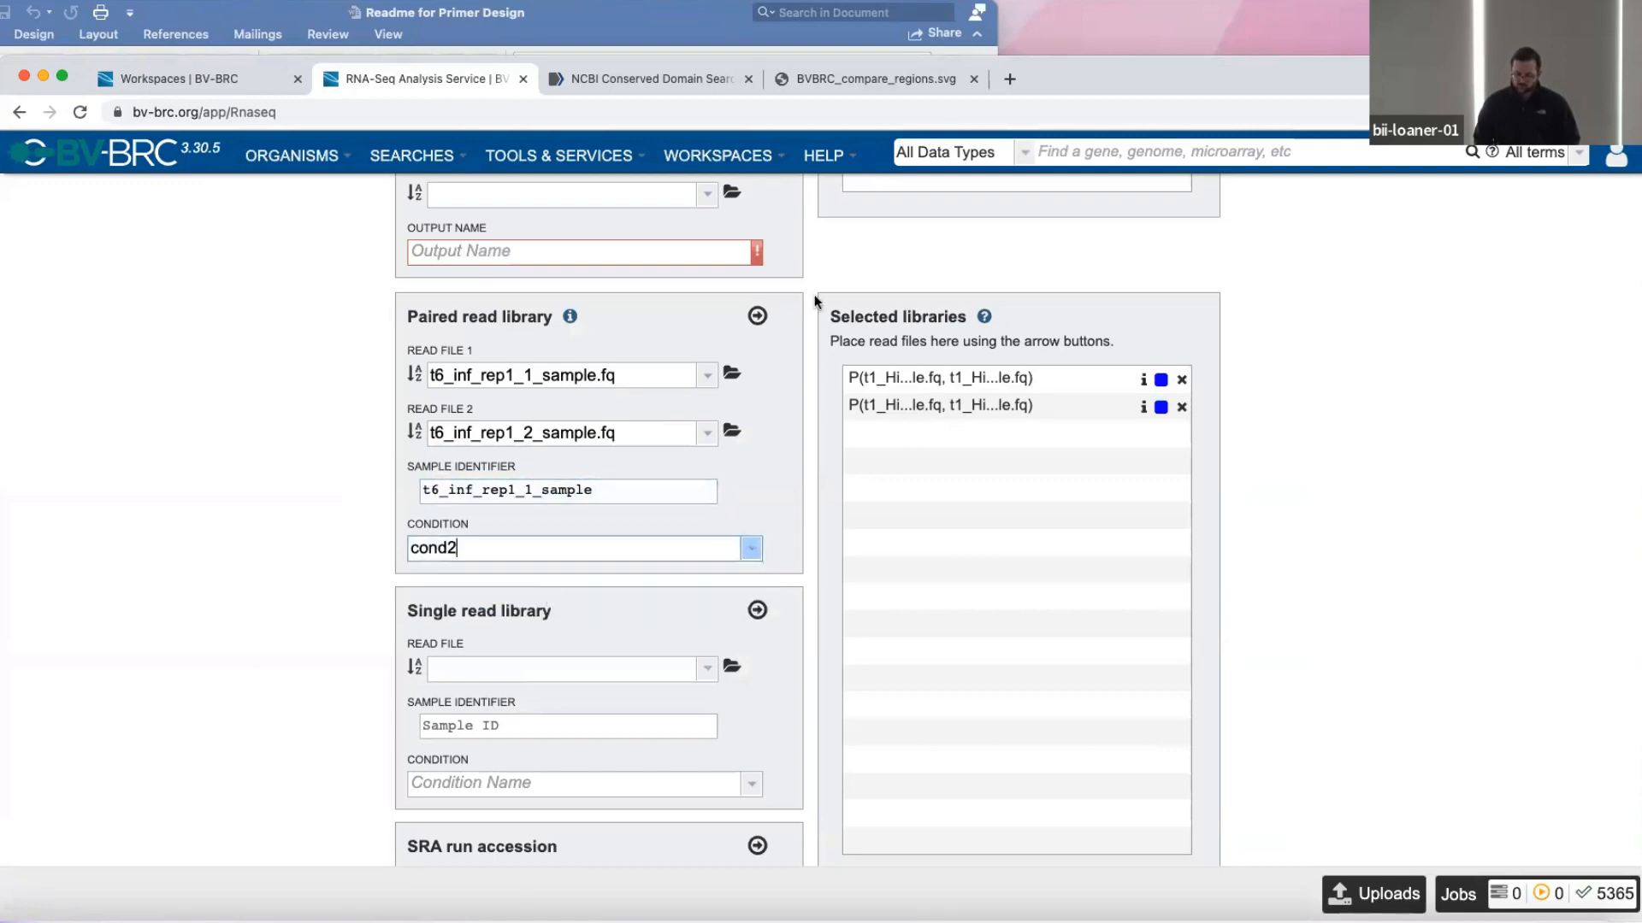
pyautogui.click(758, 316)
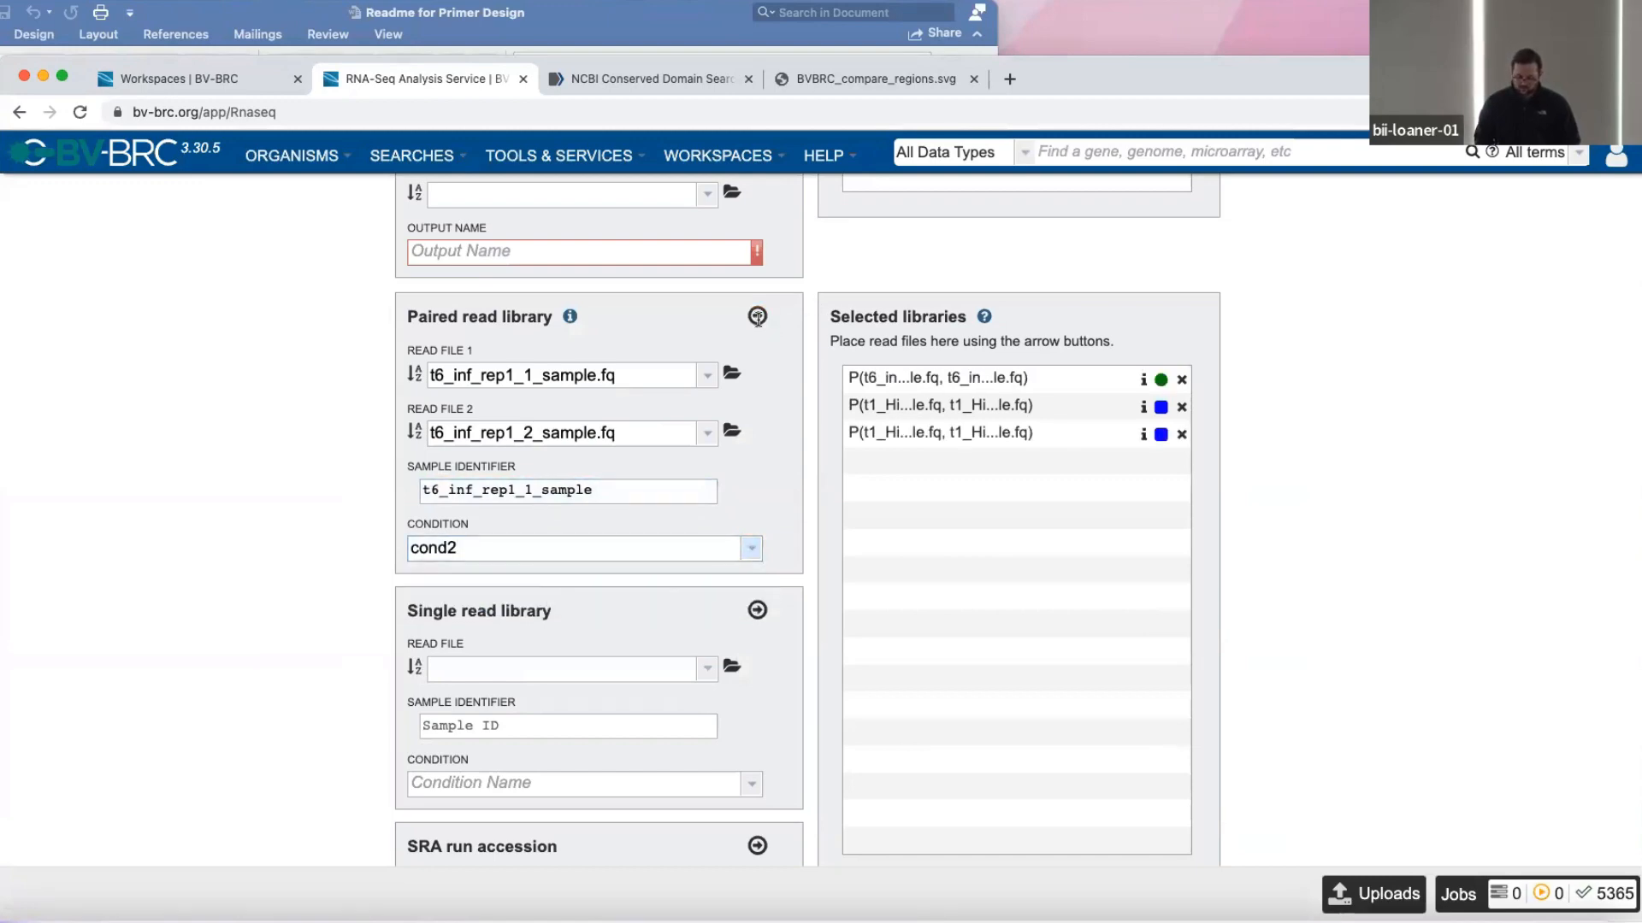
# Choose t6_inf_rep2_1_sample.fq and t6_inf_rep2_2_sample.fq as the read pair and add it to the selected libraries under cond2.
pyautogui.click(731, 376)
pyautogui.doubleClick(373, 699)
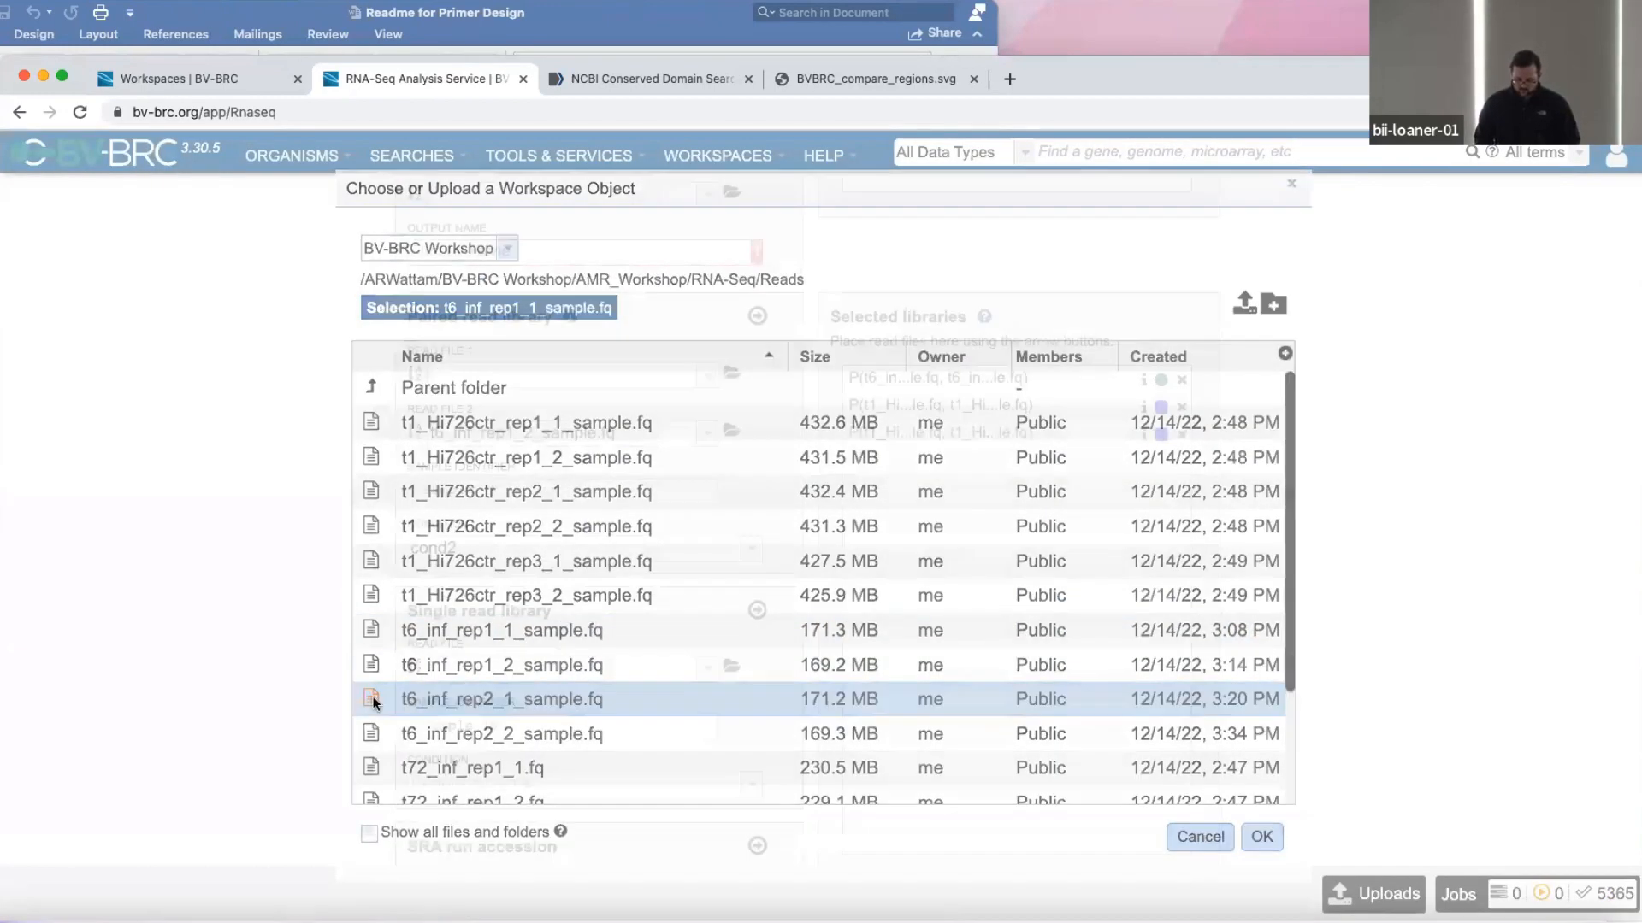
pyautogui.click(731, 430)
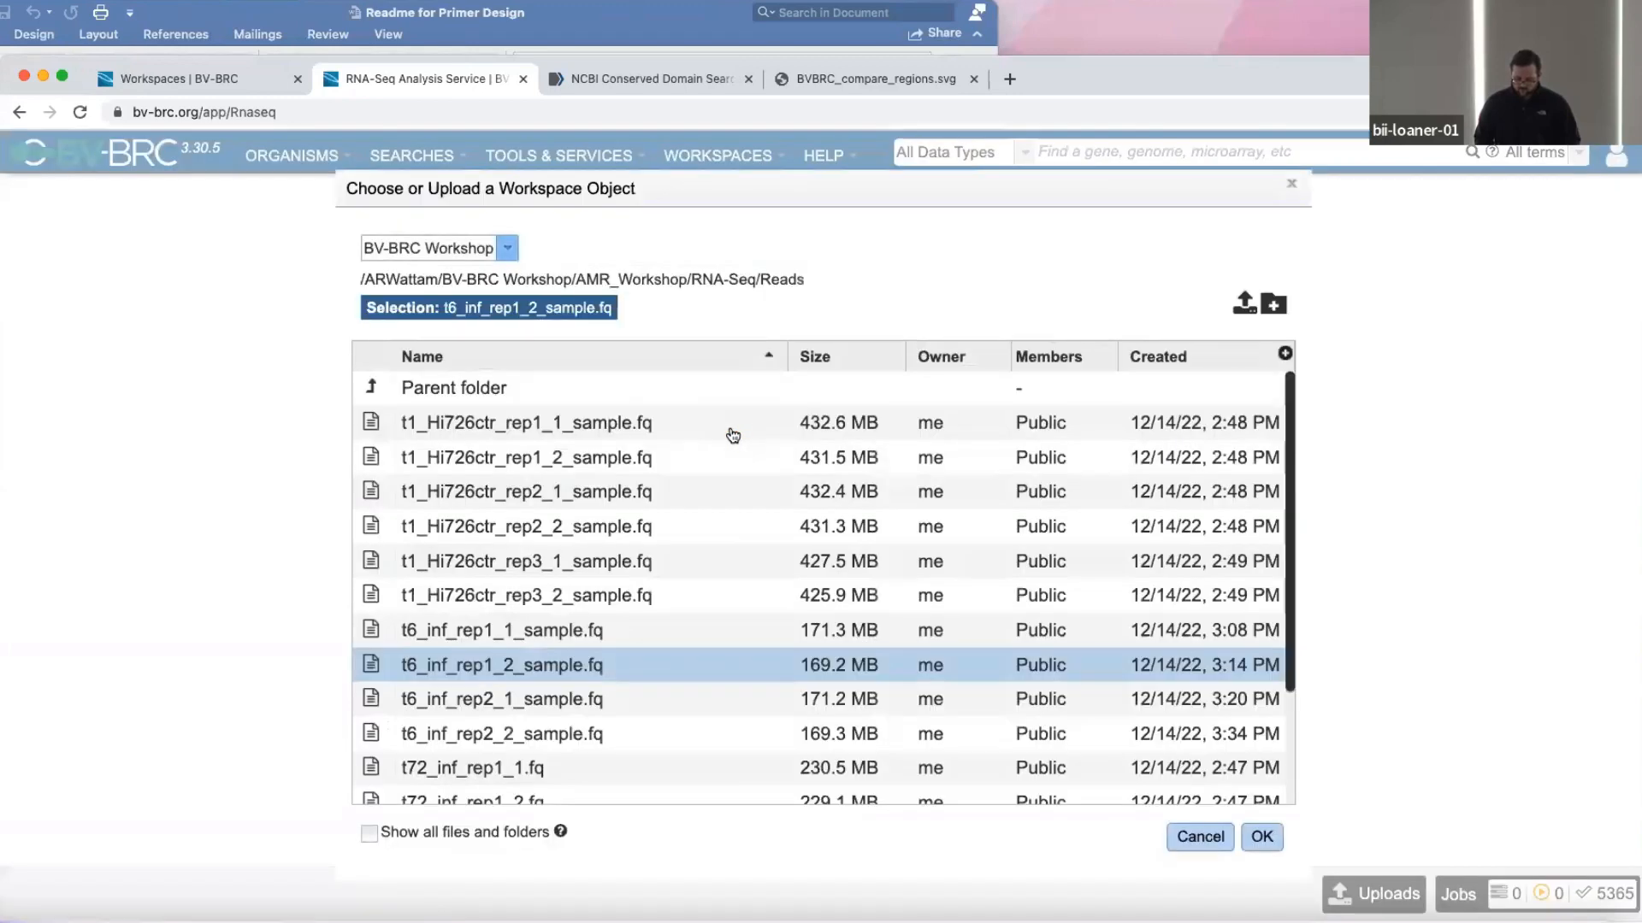
pyautogui.doubleClick(374, 733)
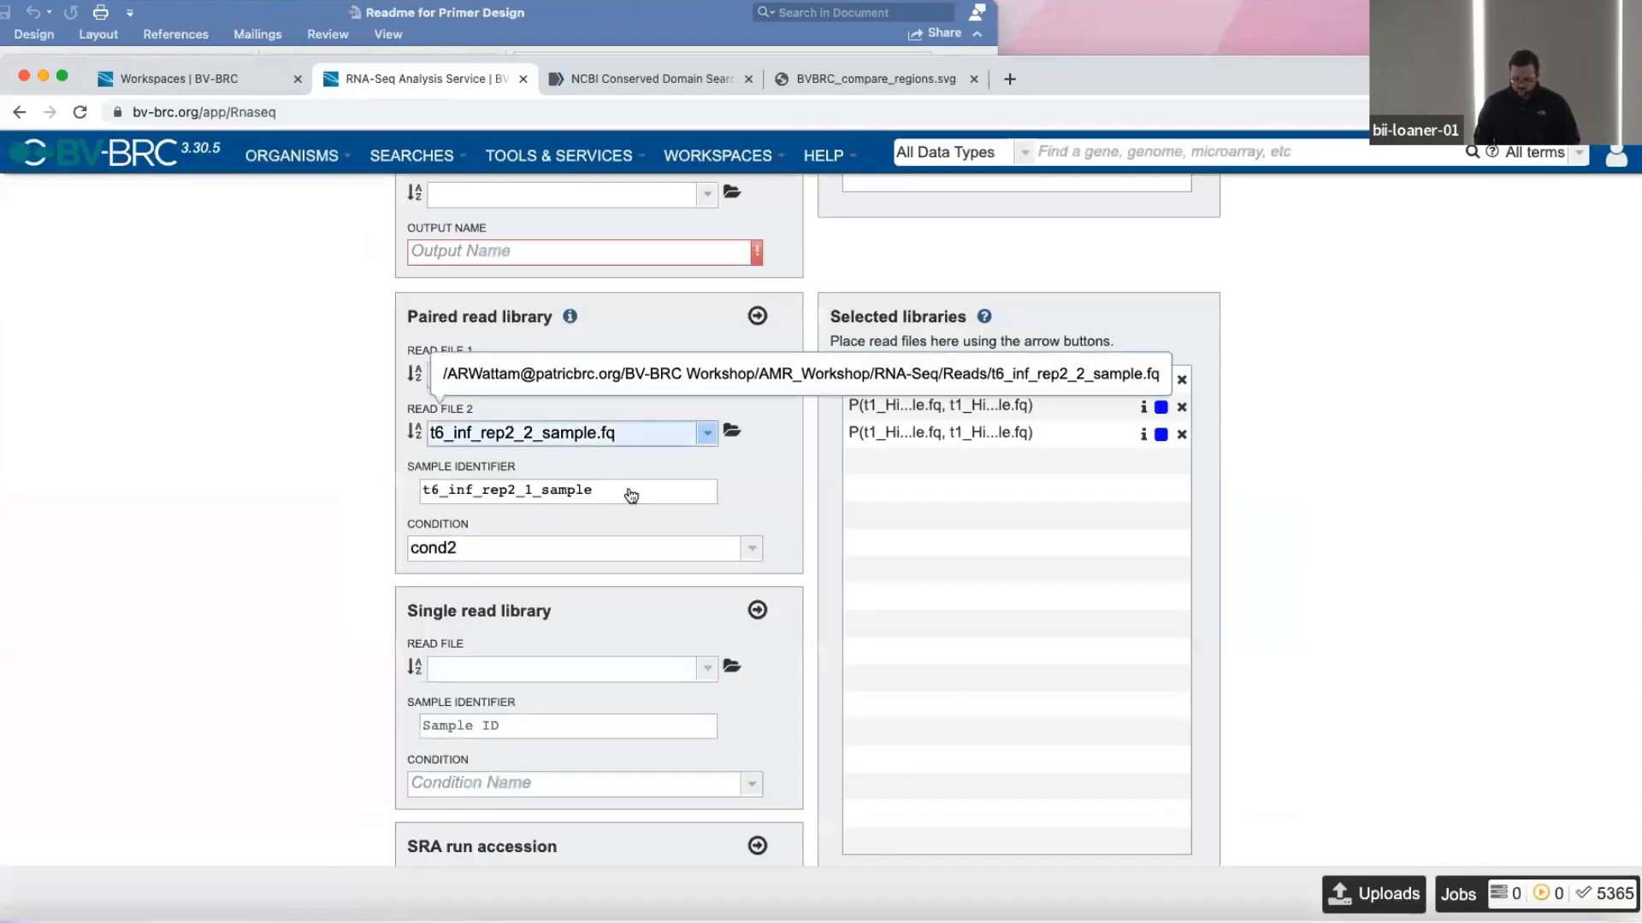
pyautogui.click(758, 318)
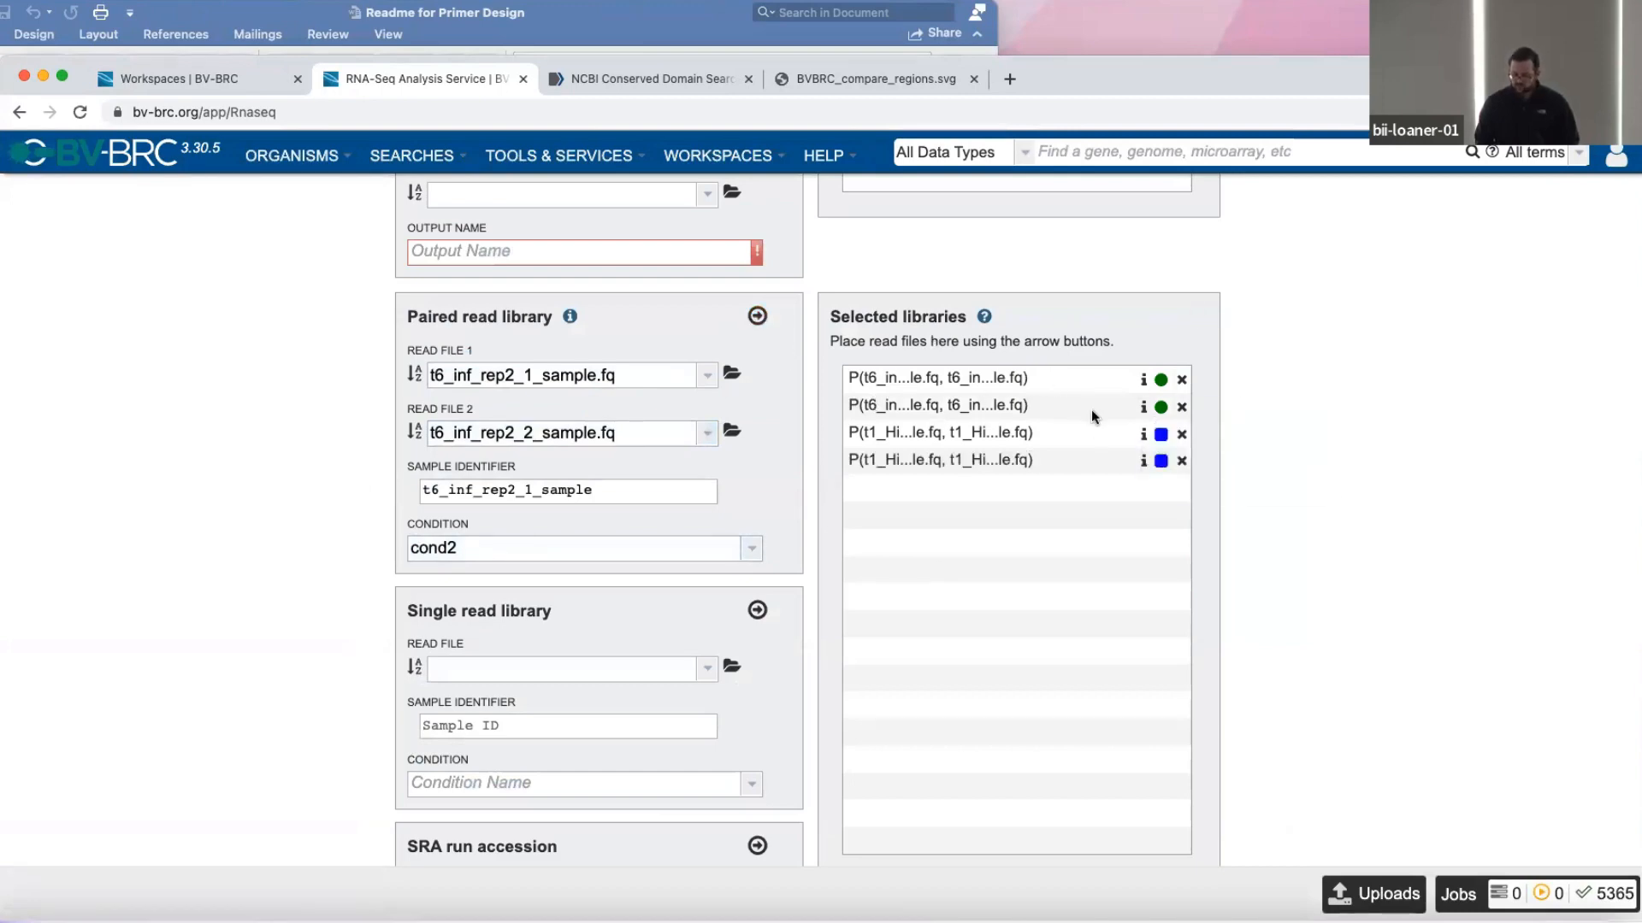
# Add a contrast comparing cond1 as Condition 1 with cond2 as Condition 2.
pyautogui.scroll(3, 963, 486)
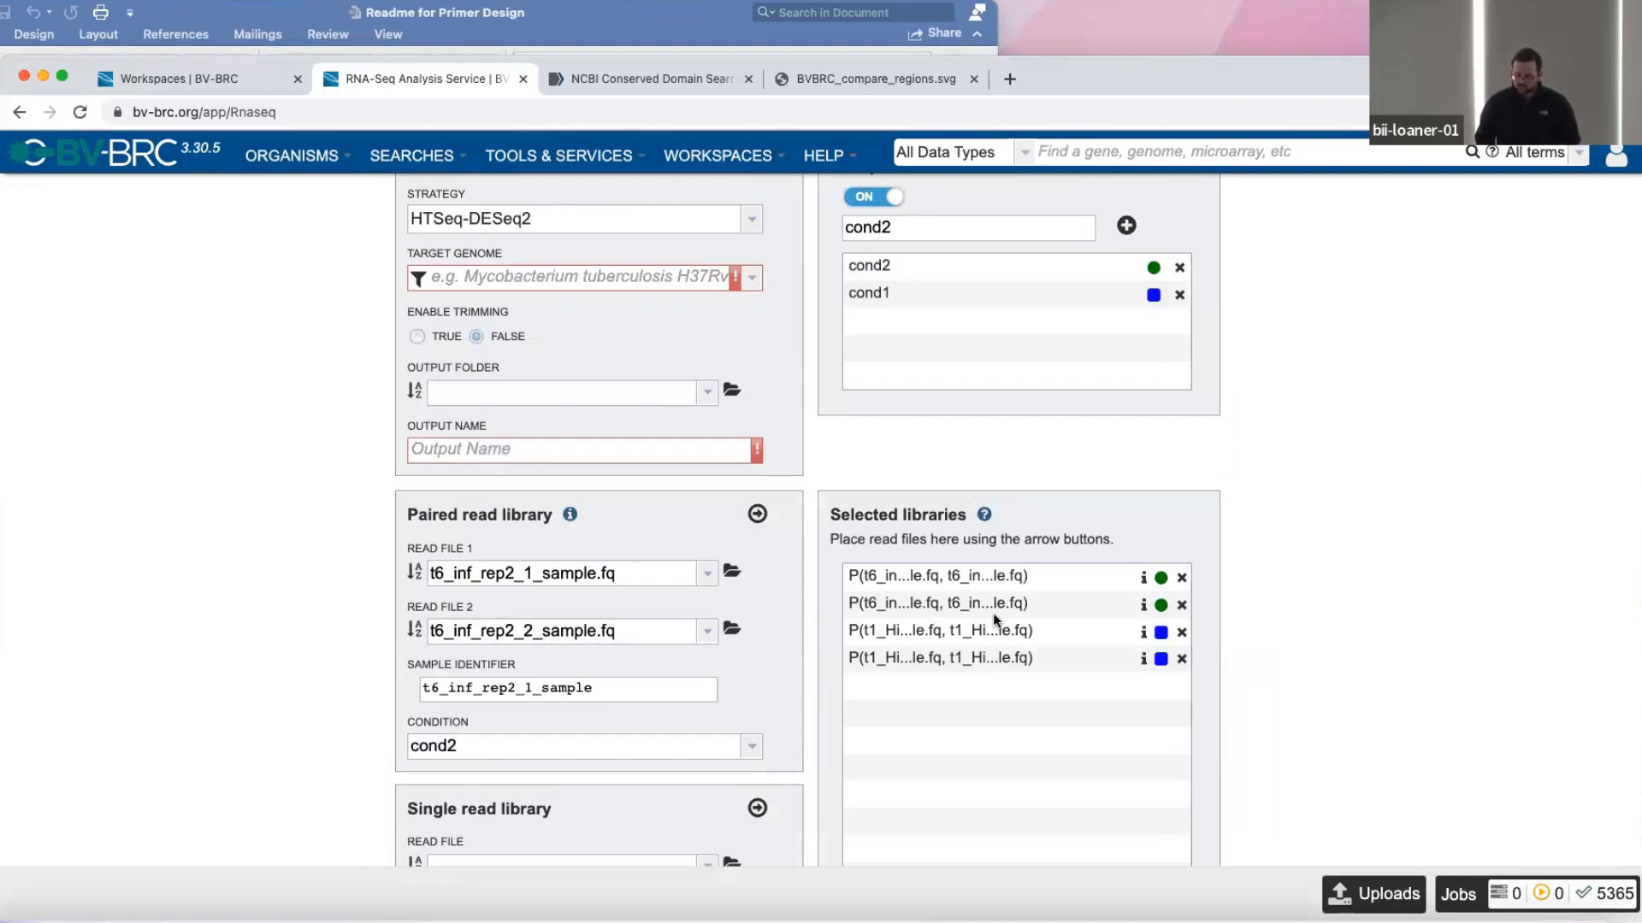
pyautogui.scroll(-2, 993, 613)
pyautogui.scroll(2, 993, 613)
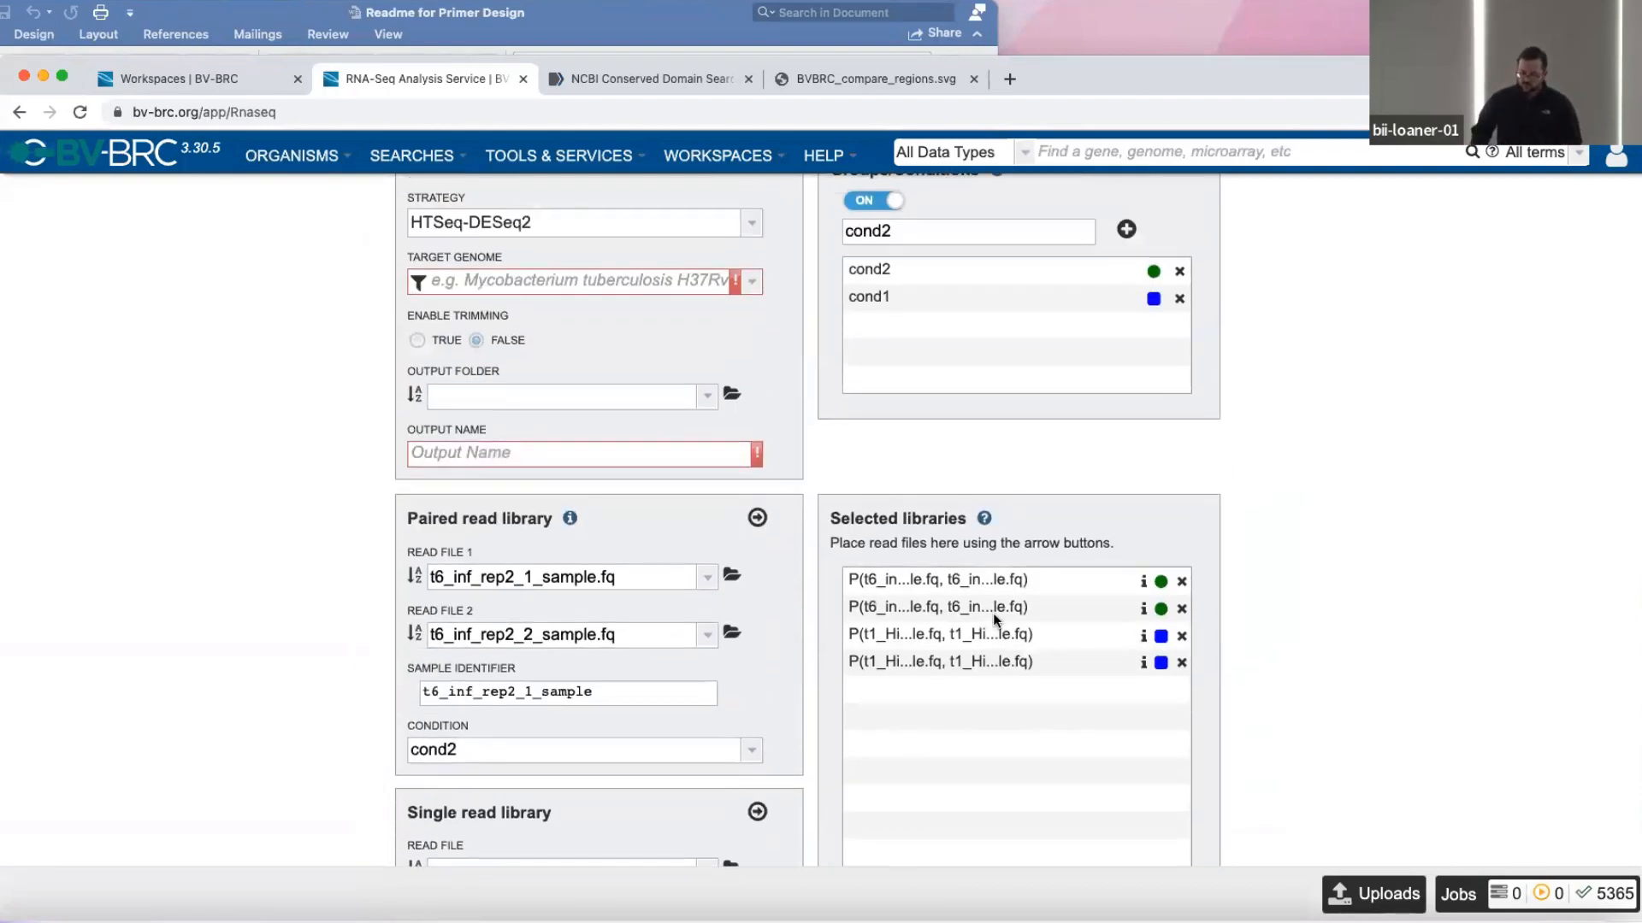
pyautogui.scroll(-10, 993, 613)
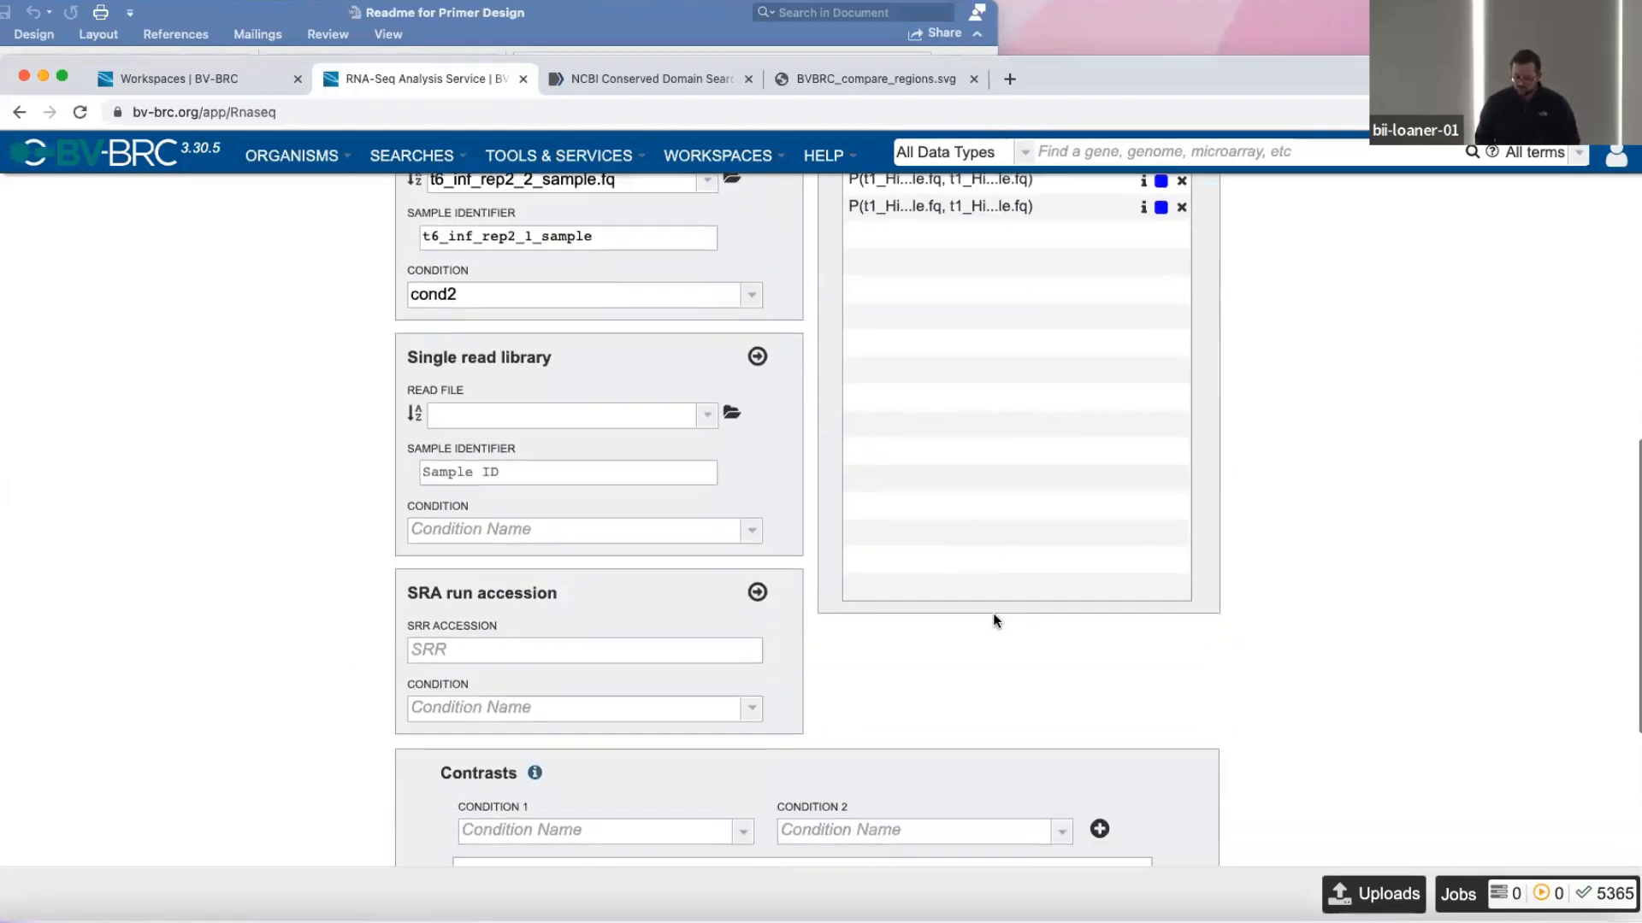
pyautogui.scroll(-2, 993, 613)
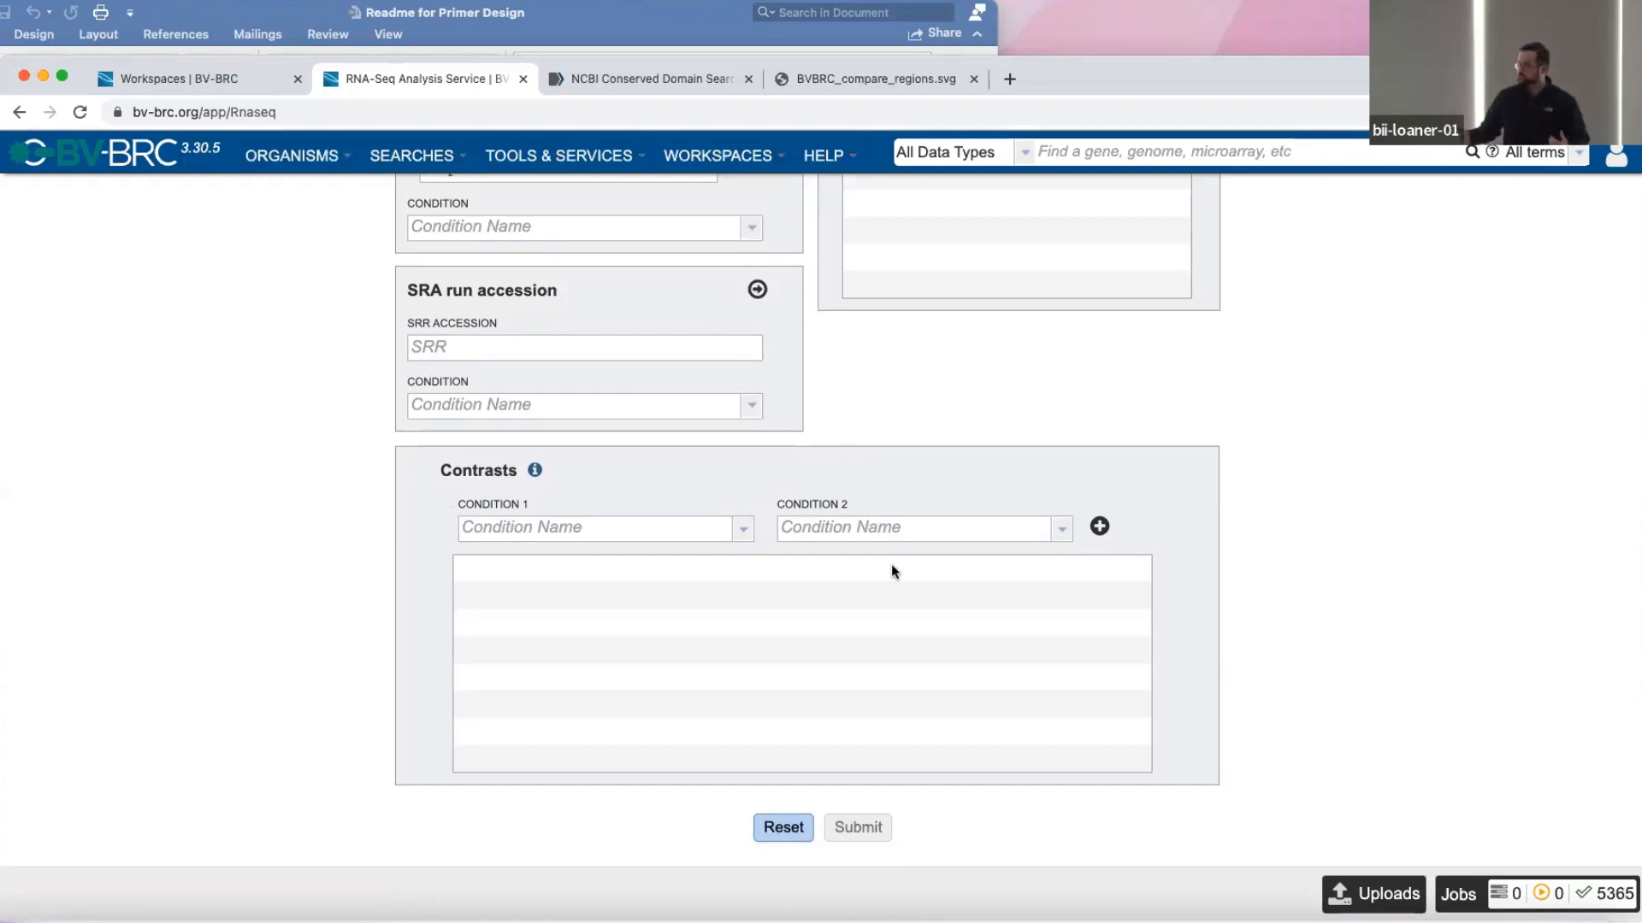
pyautogui.click(725, 539)
pyautogui.click(685, 561)
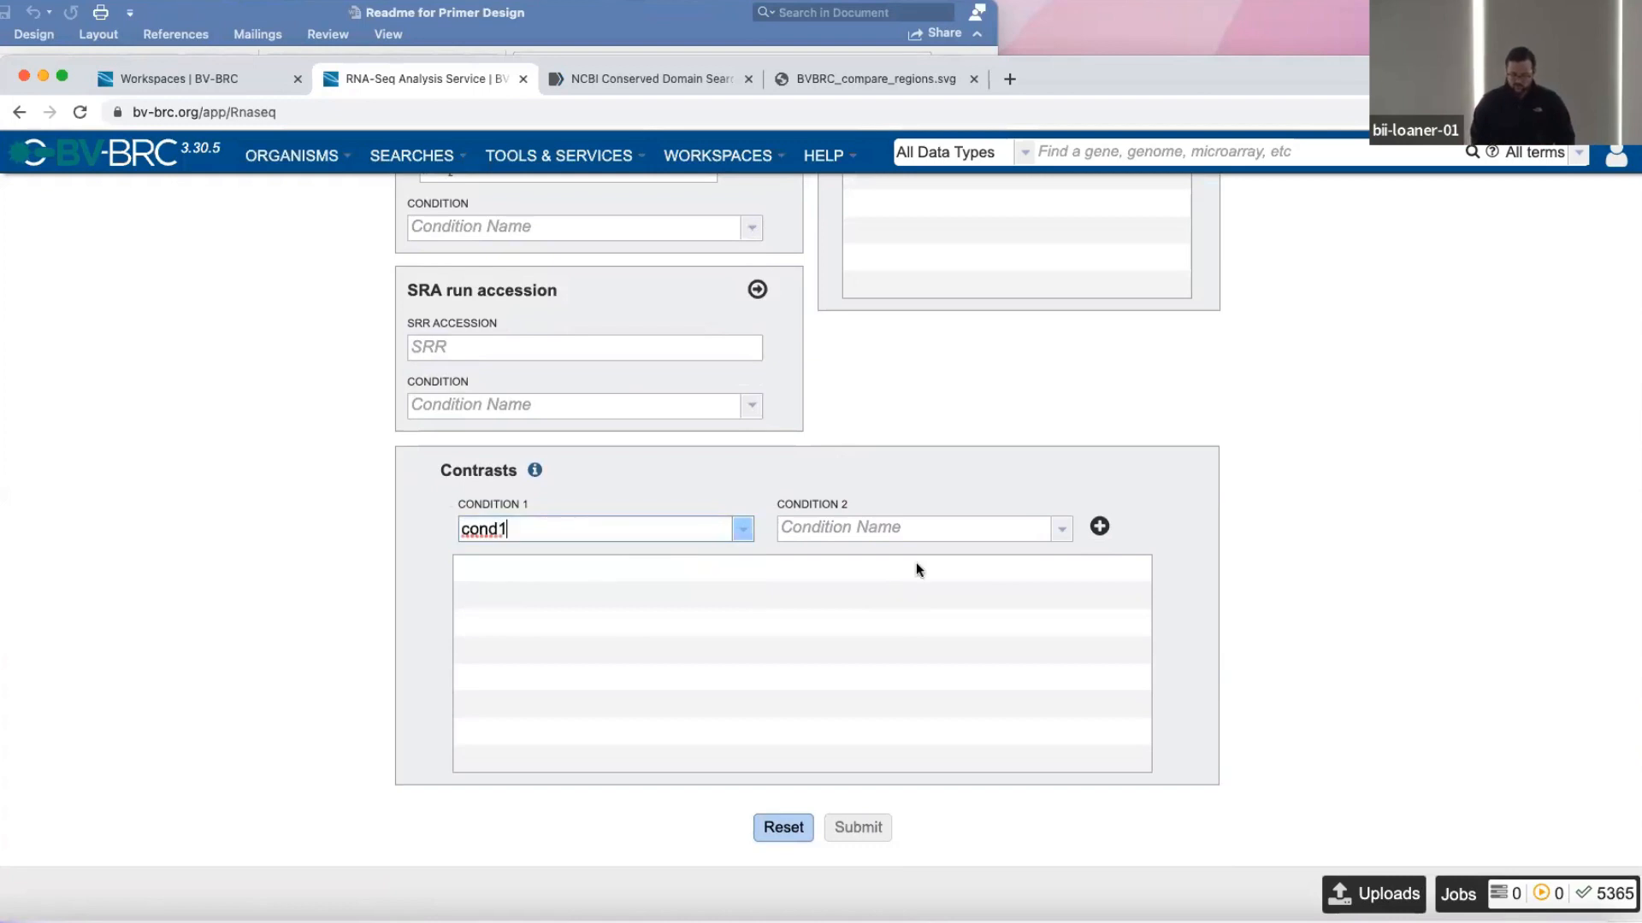
pyautogui.click(1061, 529)
pyautogui.click(1032, 576)
pyautogui.click(1099, 528)
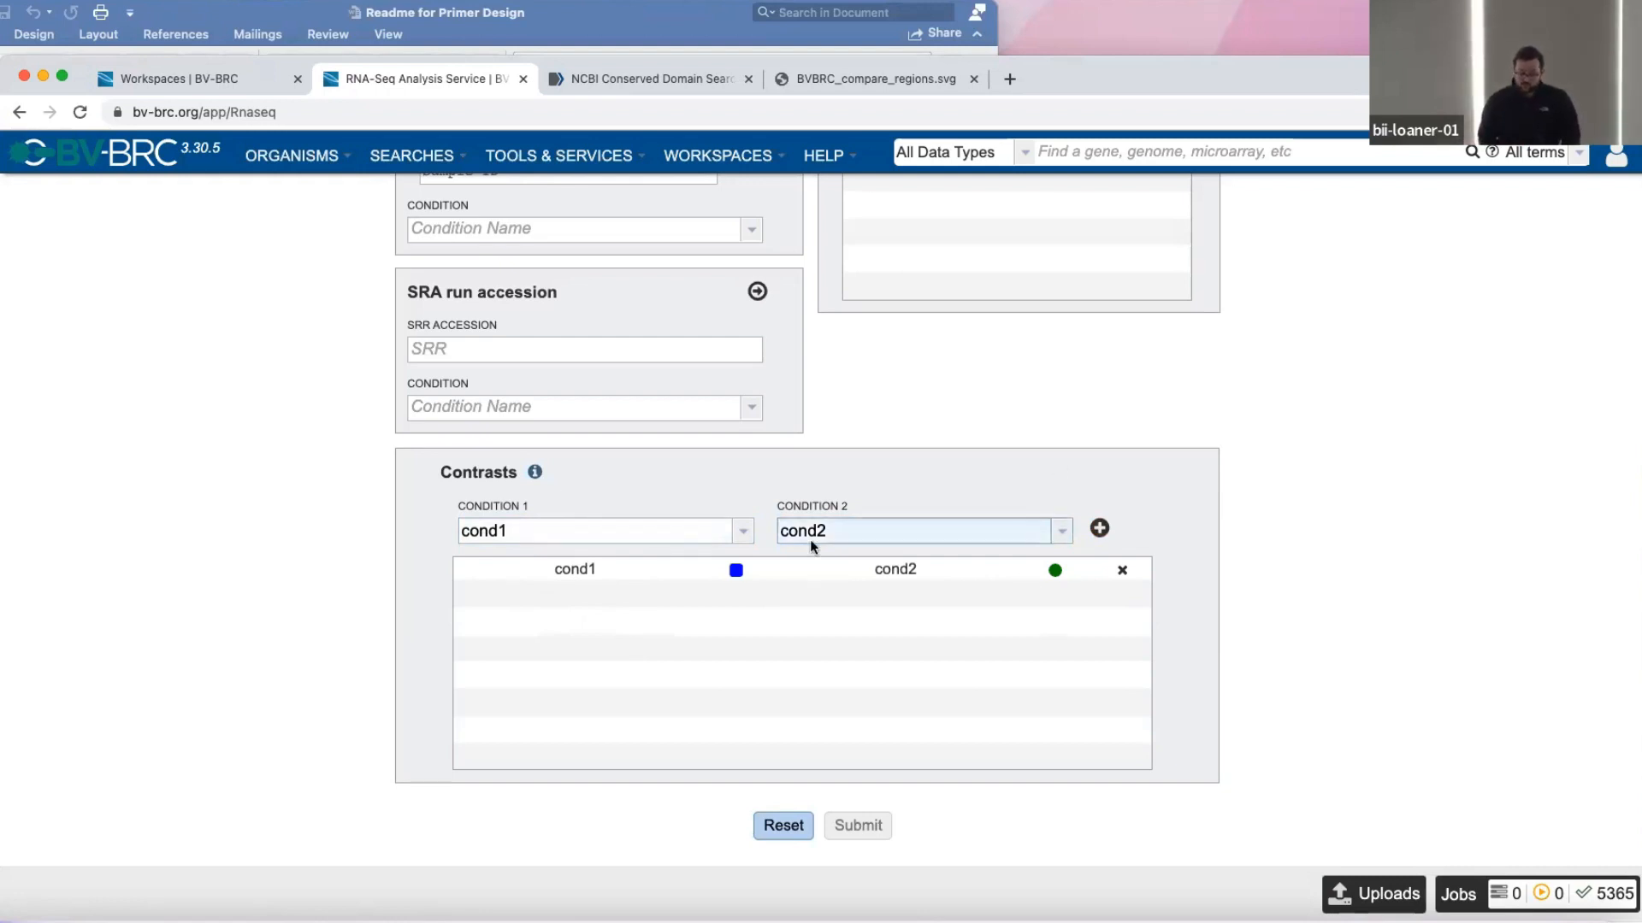
# Open genome_id.txt in the AMR_Workshop/RNA-Seq workspace folder and copy the genome ID it contains.
pyautogui.scroll(10, 1116, 528)
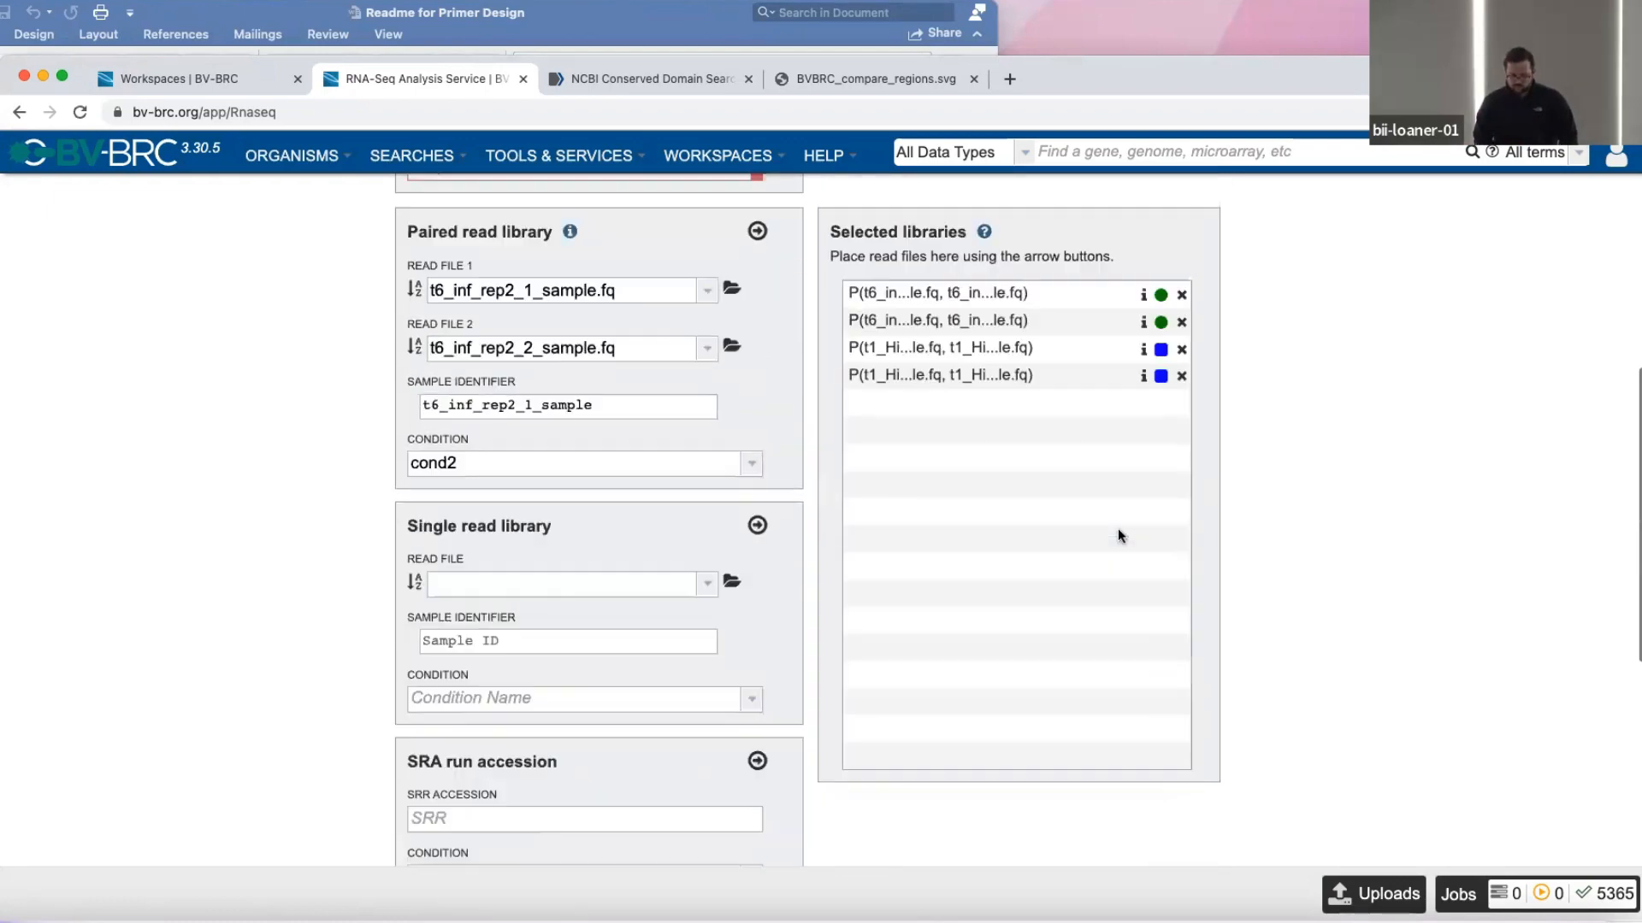
pyautogui.scroll(-2, 1117, 529)
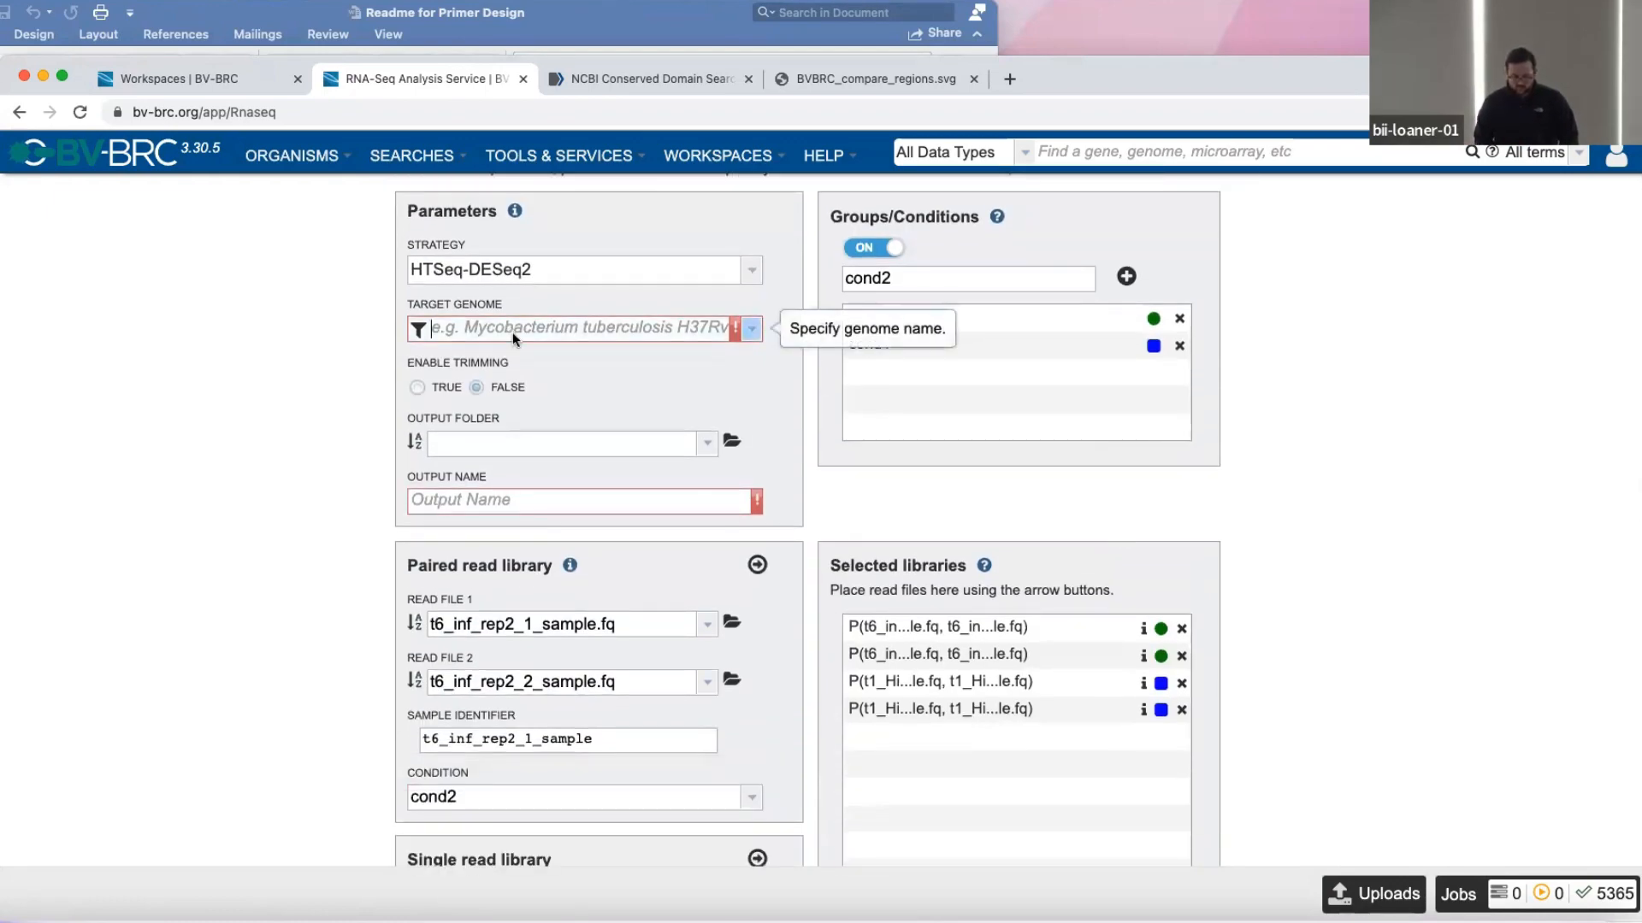
pyautogui.click(164, 77)
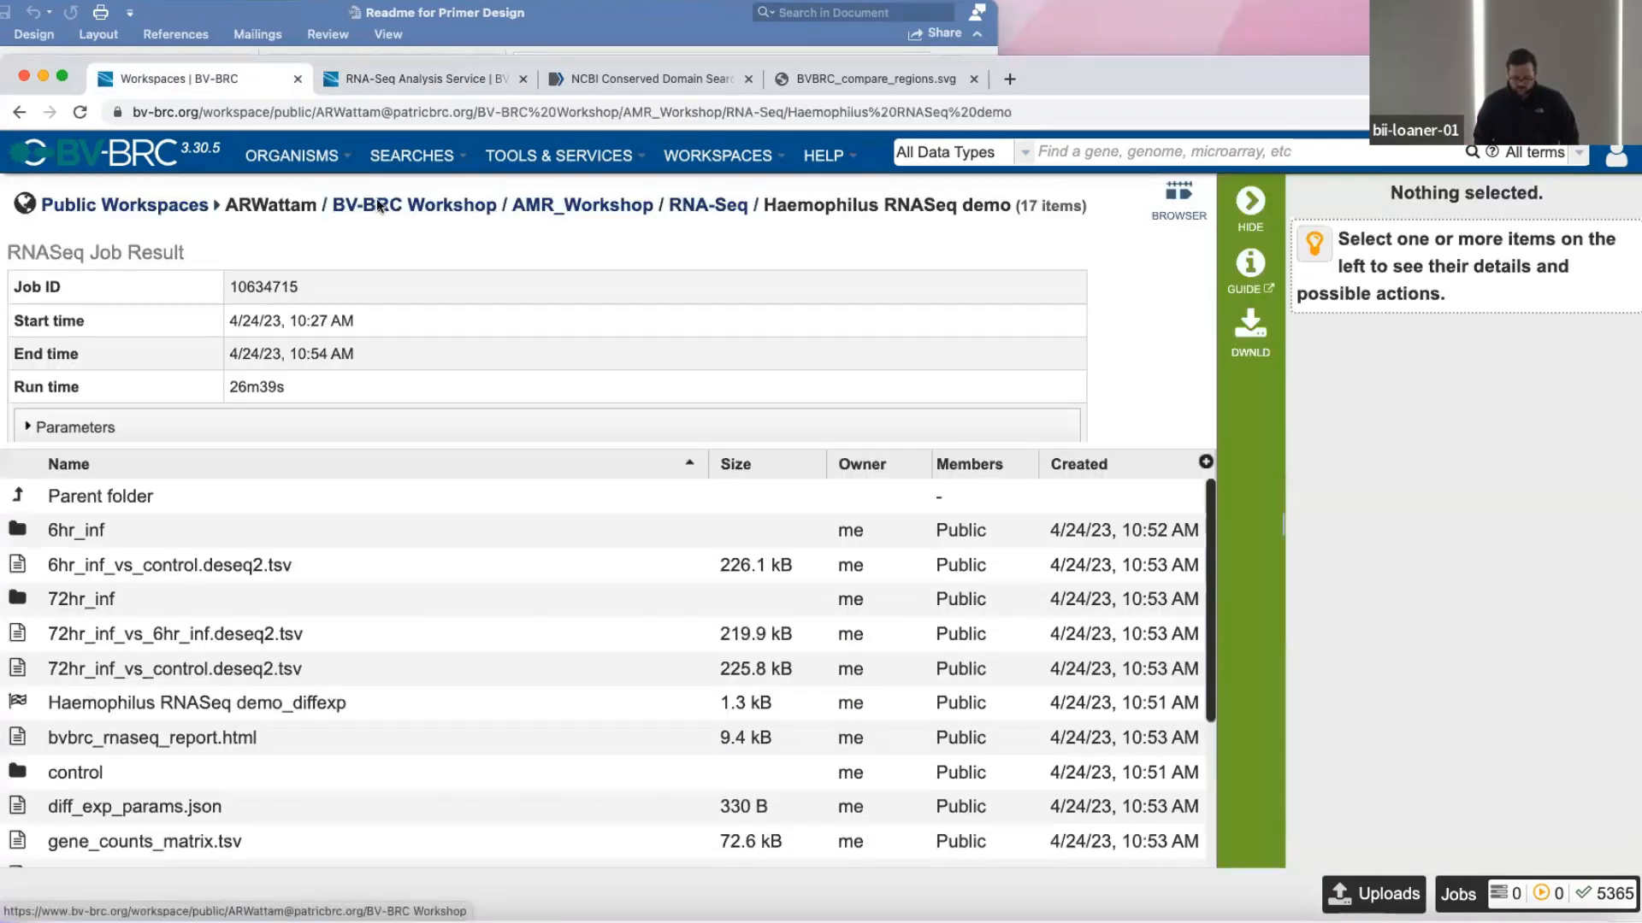
pyautogui.click(706, 205)
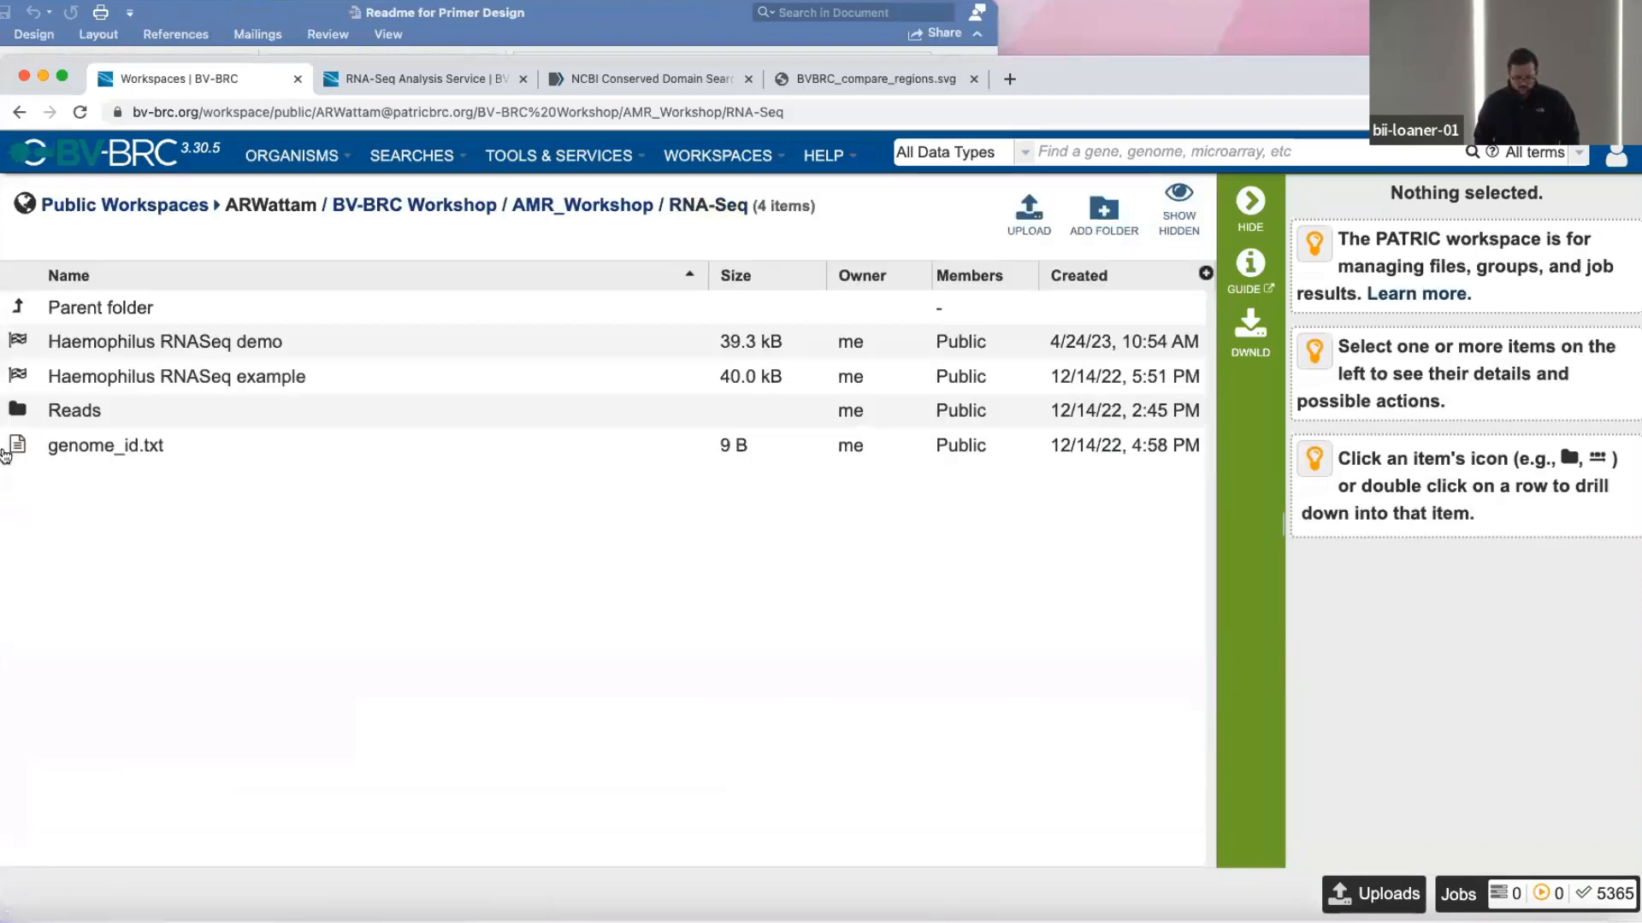
pyautogui.click(12, 450)
pyautogui.doubleClick(28, 334)
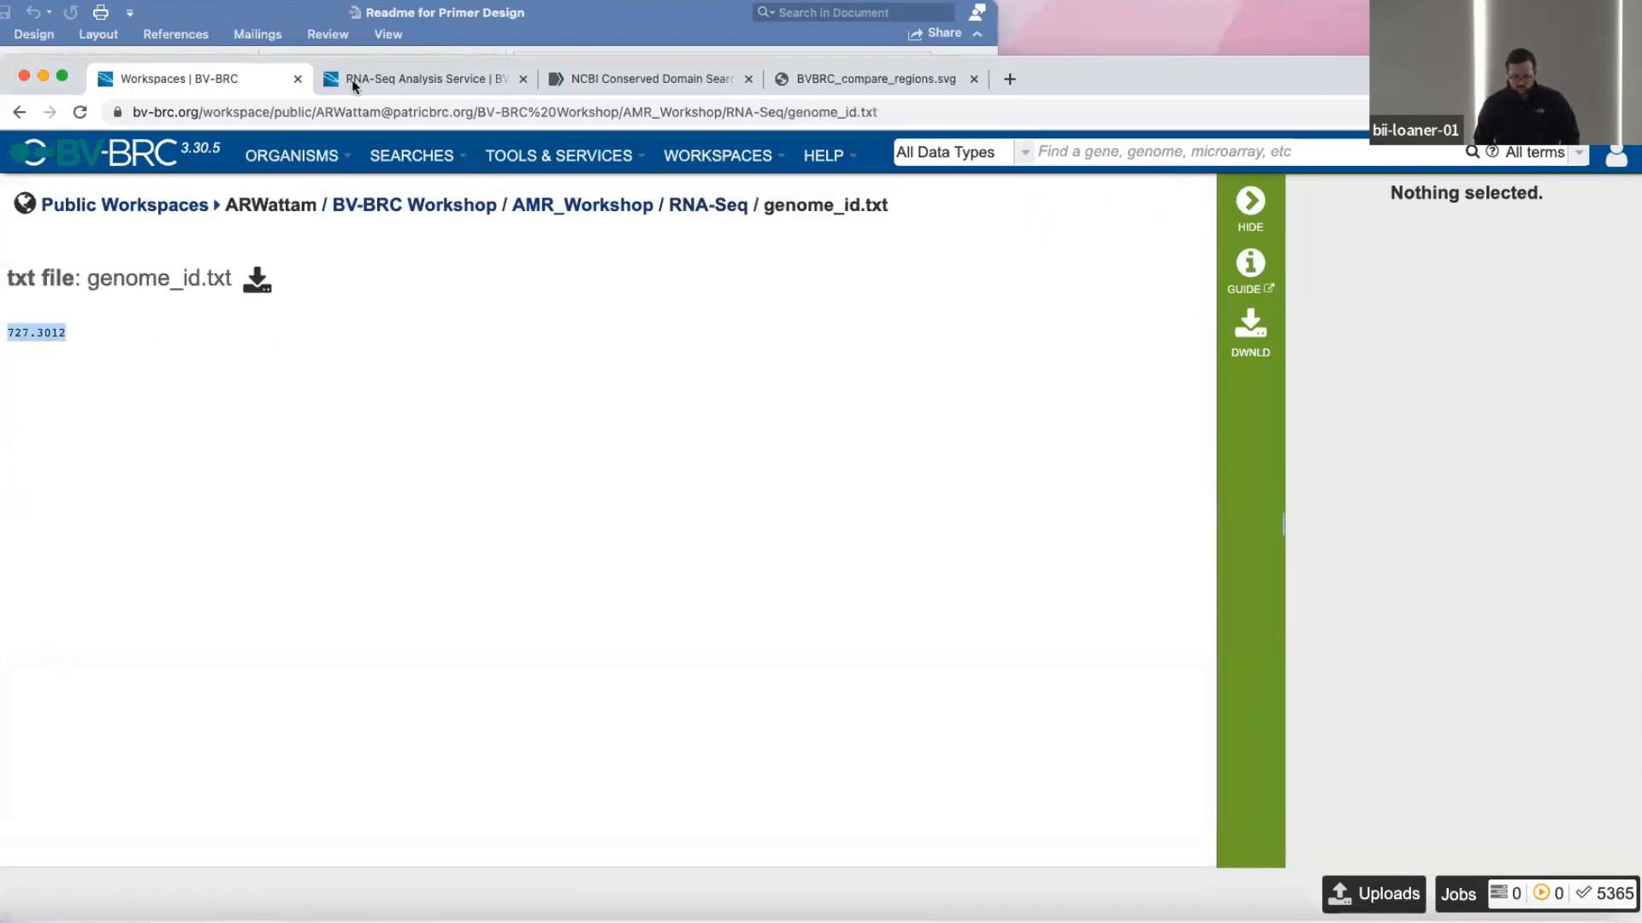
# Return to the RNA-Seq Analysis form and paste genome ID 727.3012 as the target genome.
pyautogui.click(351, 79)
pyautogui.scroll(-3, 295, 540)
pyautogui.write('727.3012')
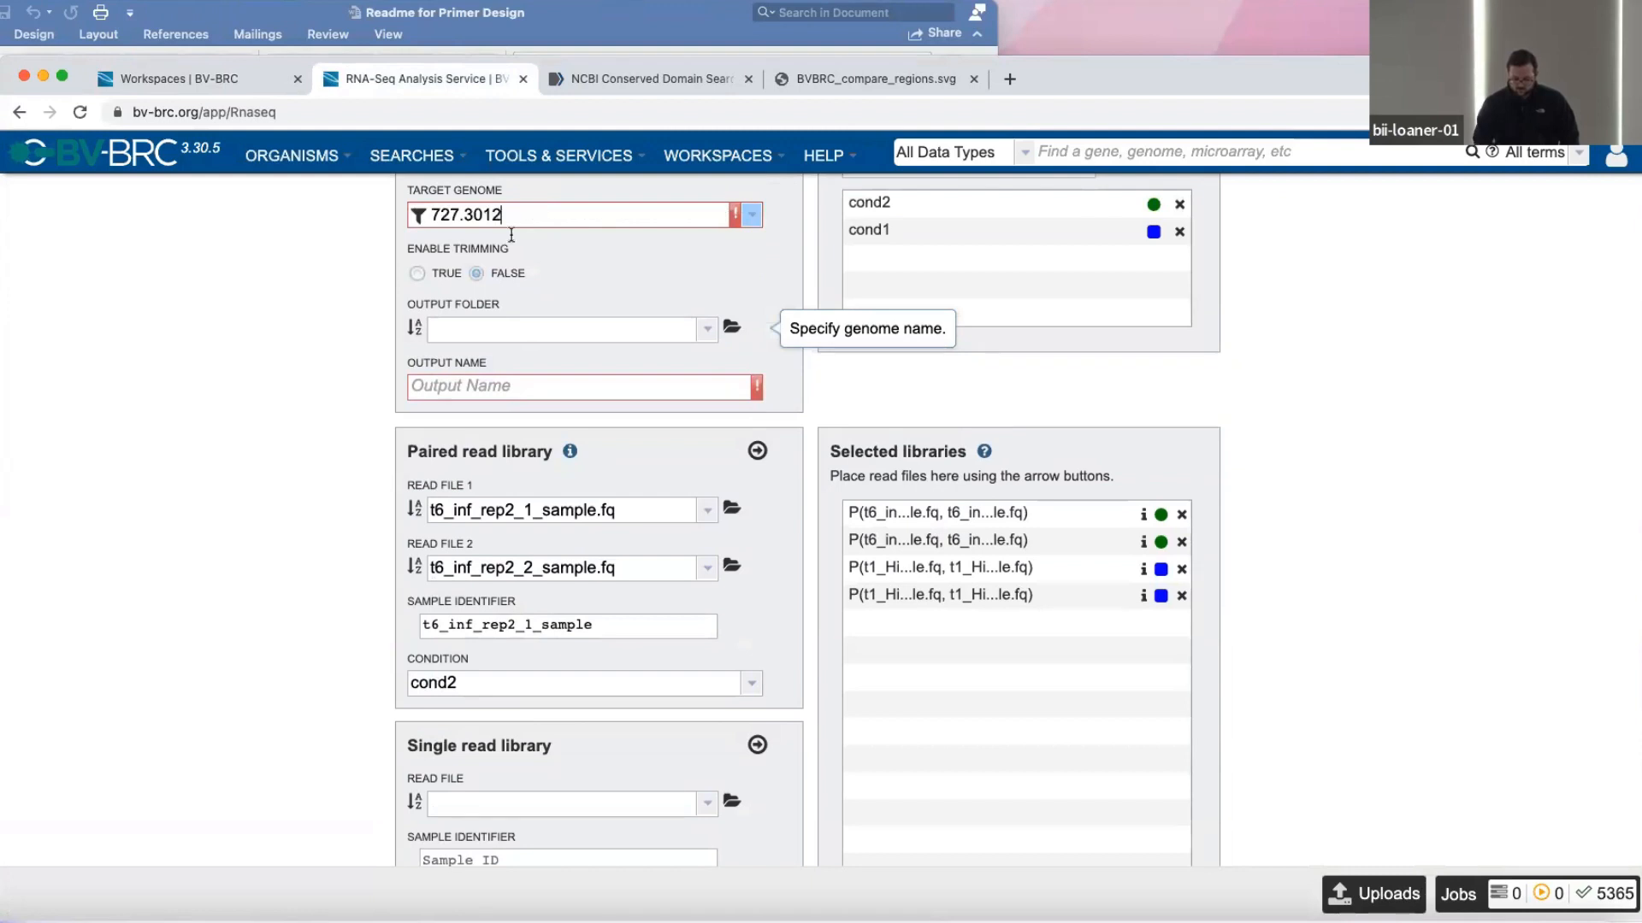
# Set the output folder to UVa April 2023 and the output name to "test rnaseq example".
pyautogui.scroll(3, 244, 387)
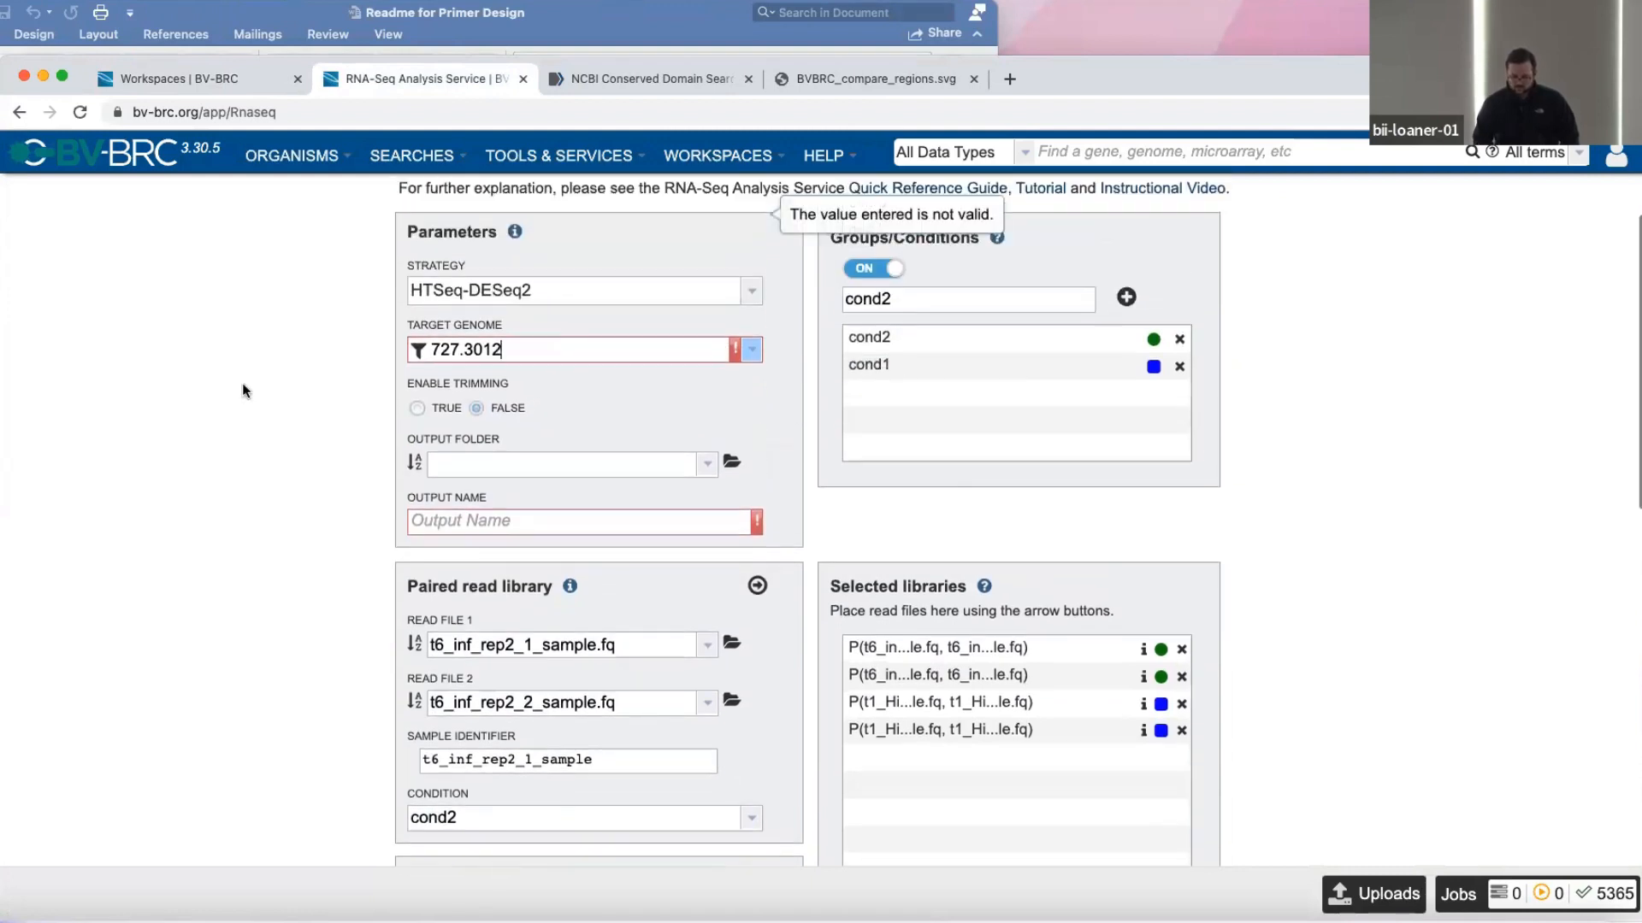
pyautogui.click(707, 462)
pyautogui.click(624, 502)
pyautogui.click(553, 522)
pyautogui.write('test rn')
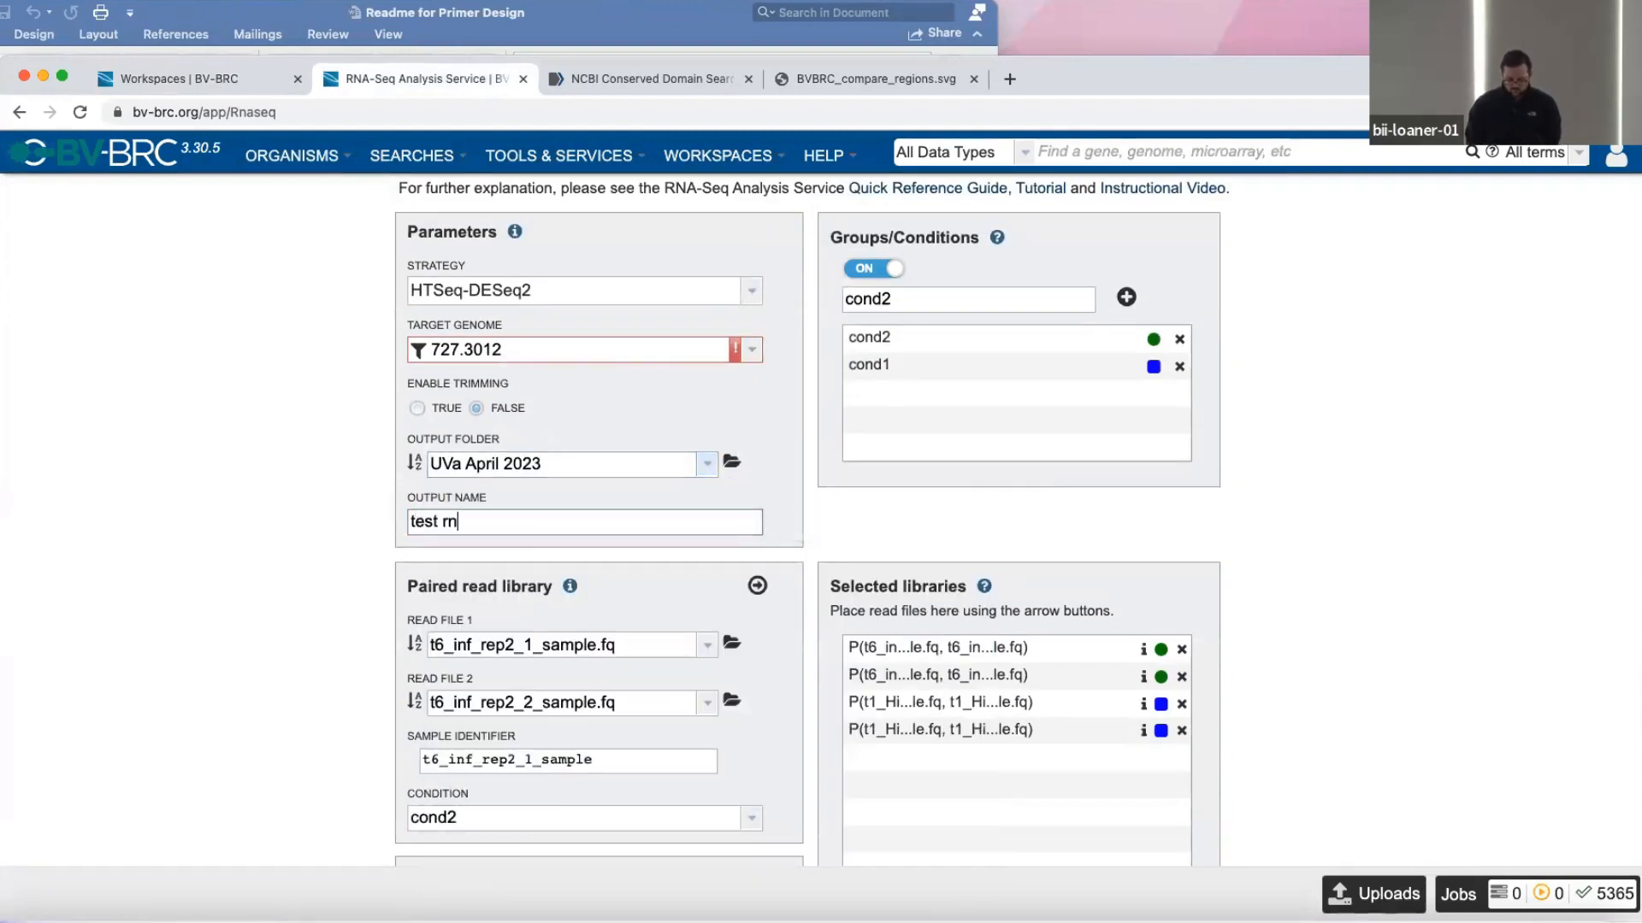
pyautogui.write('aseq example')
# Re-enter the last digit of target genome ID 727.3012 and select the matching Haemophilus influenzae strain CHBN-III genome.
pyautogui.click(593, 345)
pyautogui.press('BackSpace')
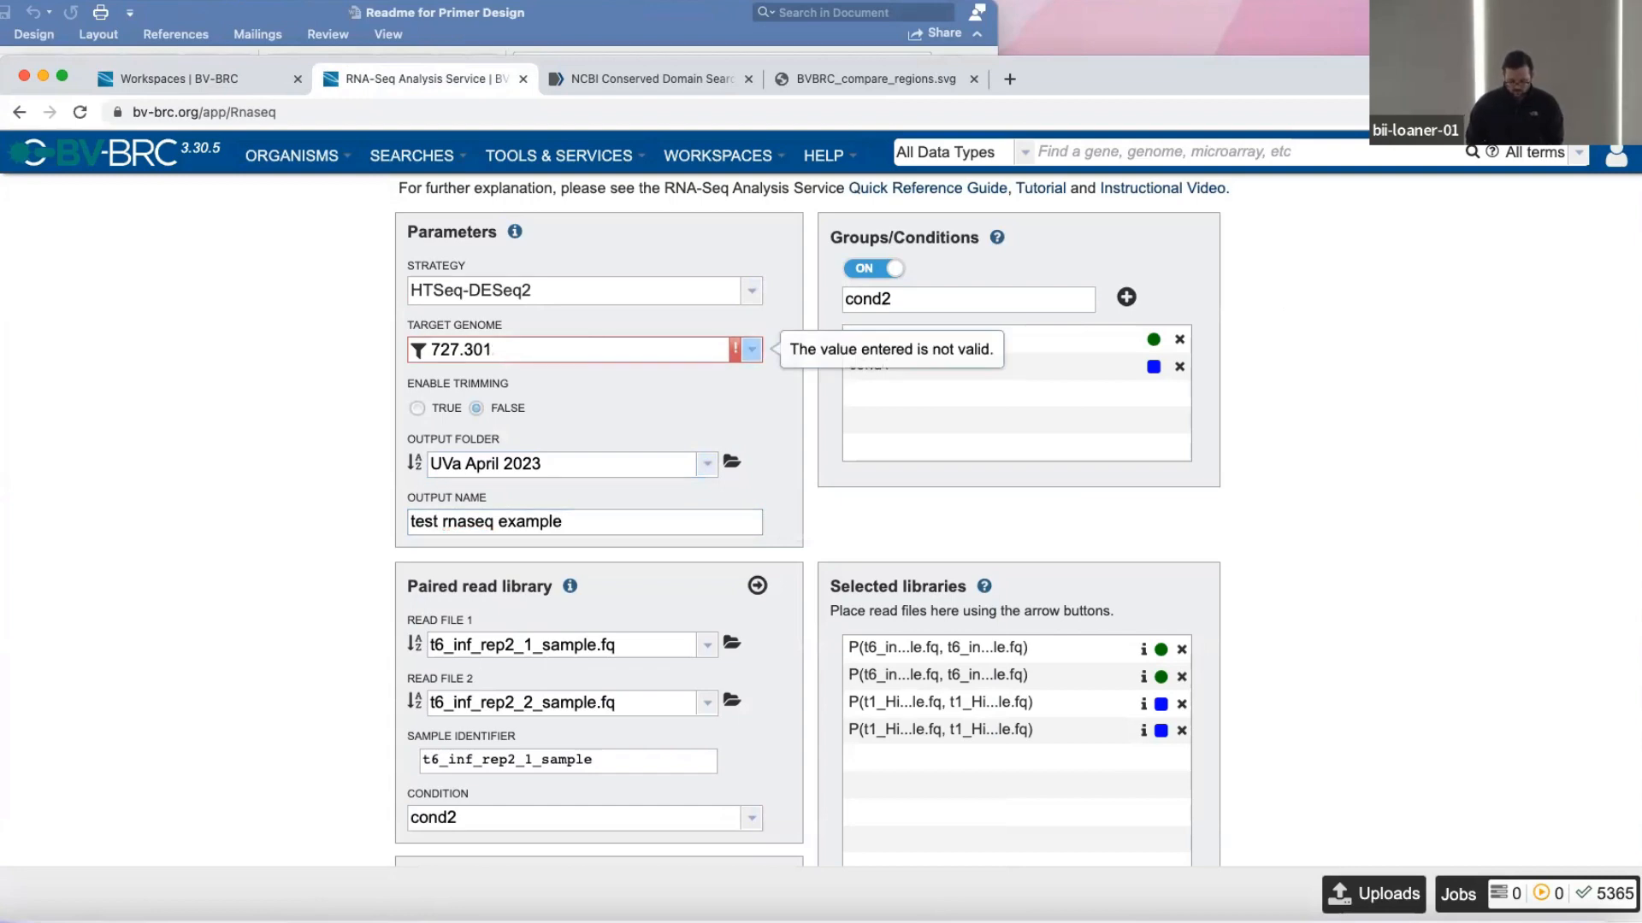
pyautogui.write('2')
pyautogui.click(606, 374)
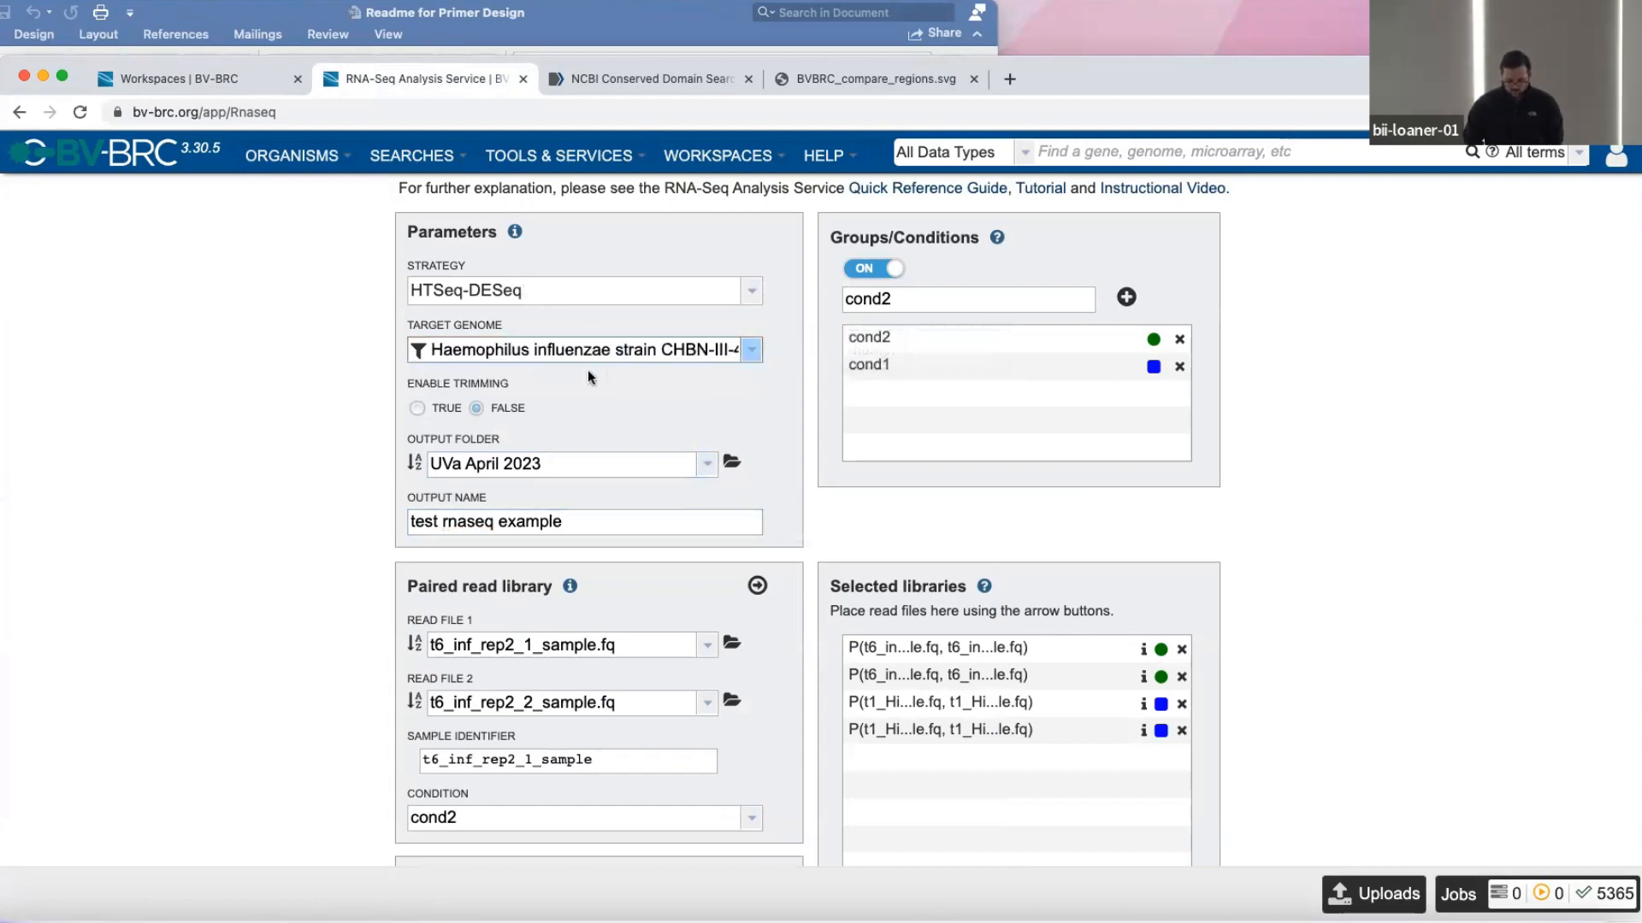
pyautogui.scroll(-2, 284, 474)
pyautogui.scroll(-2, 283, 474)
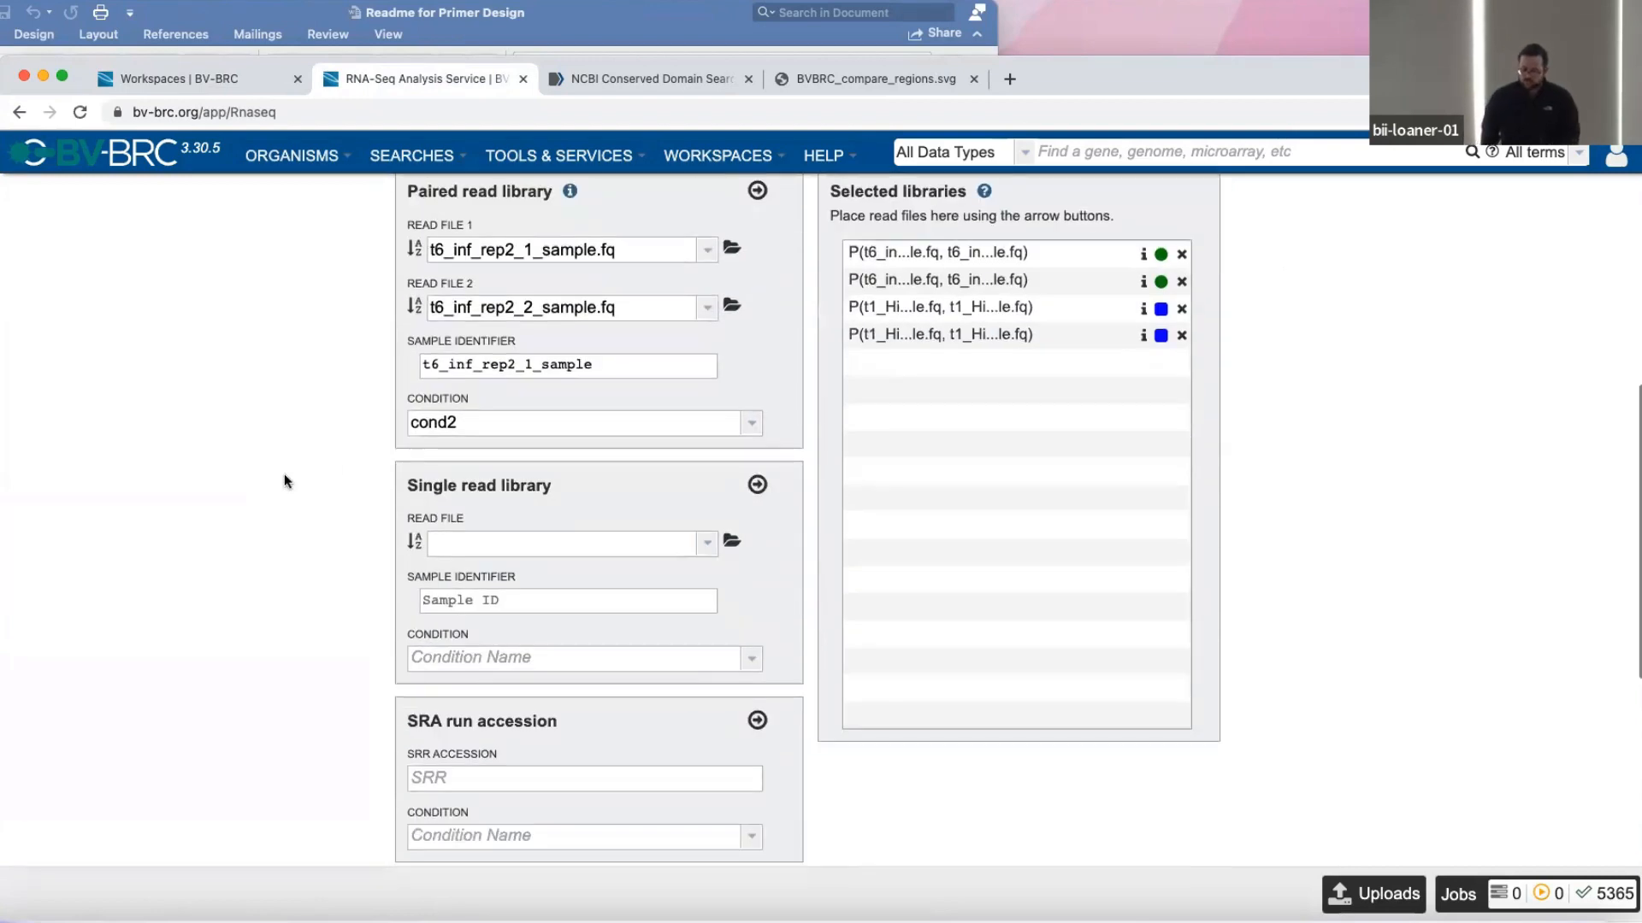
pyautogui.scroll(4, 283, 473)
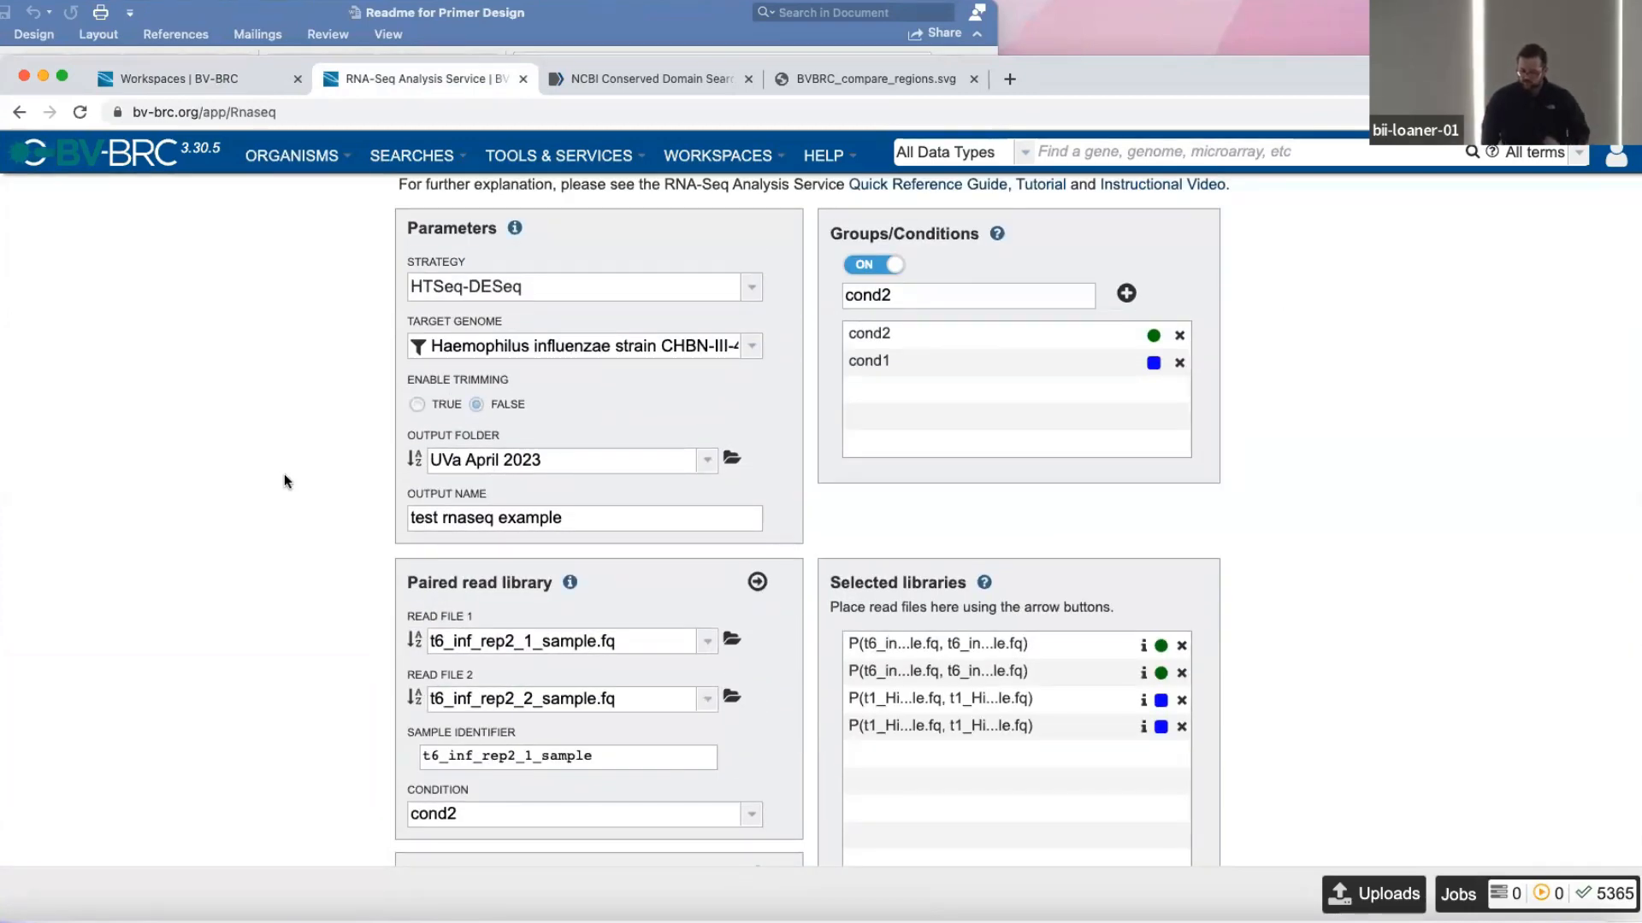
pyautogui.scroll(-3, 284, 474)
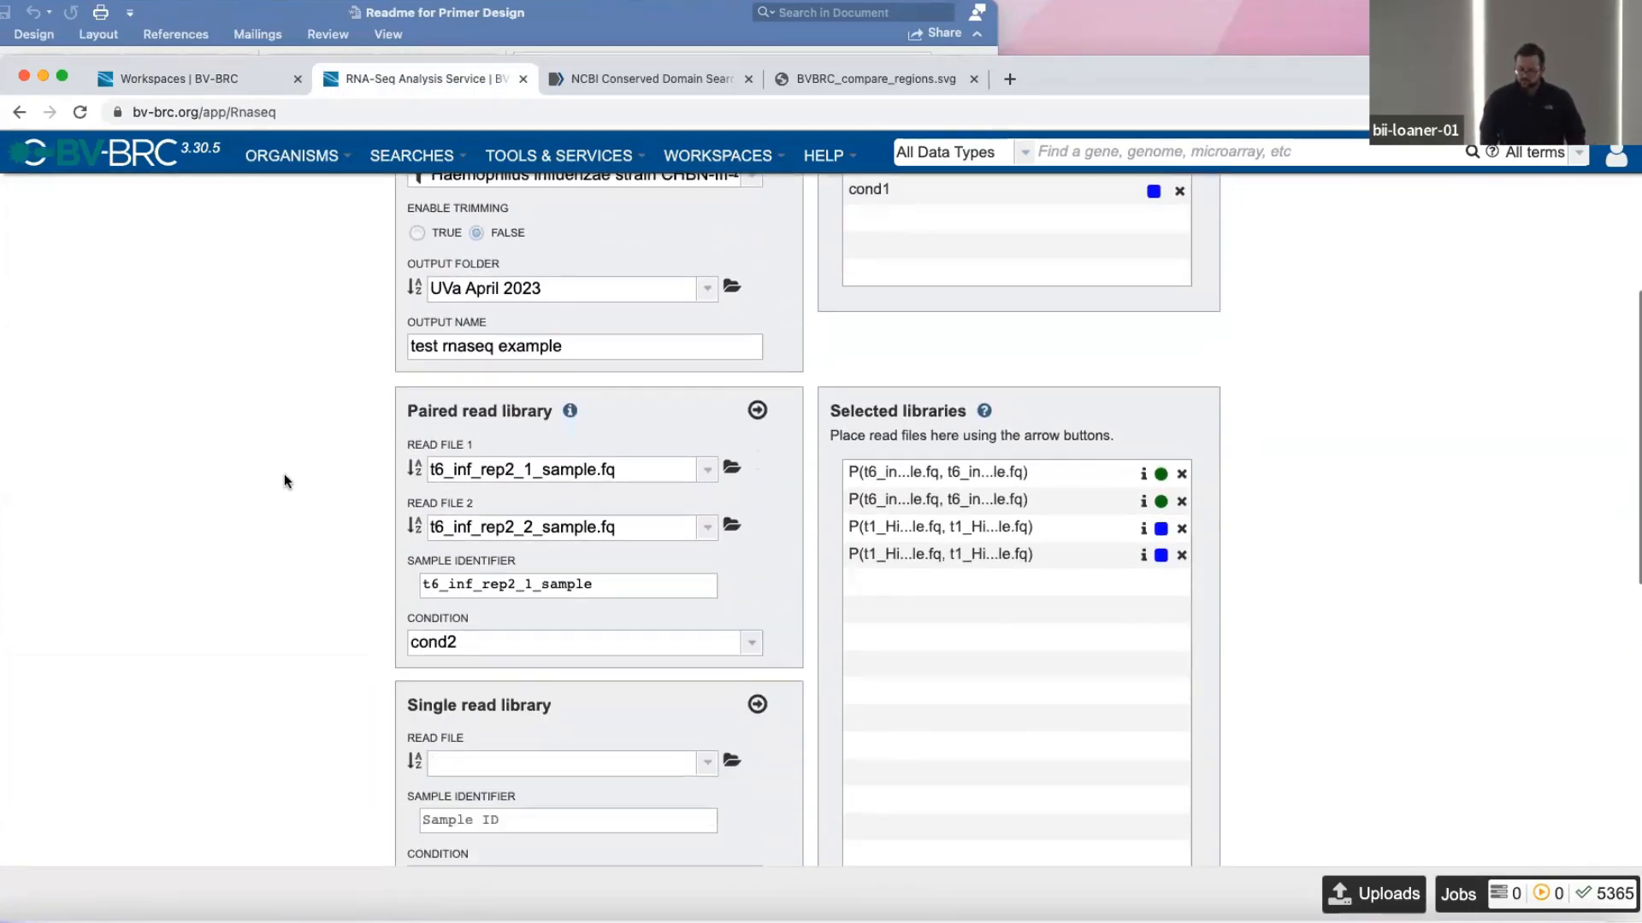
pyautogui.scroll(2, 284, 474)
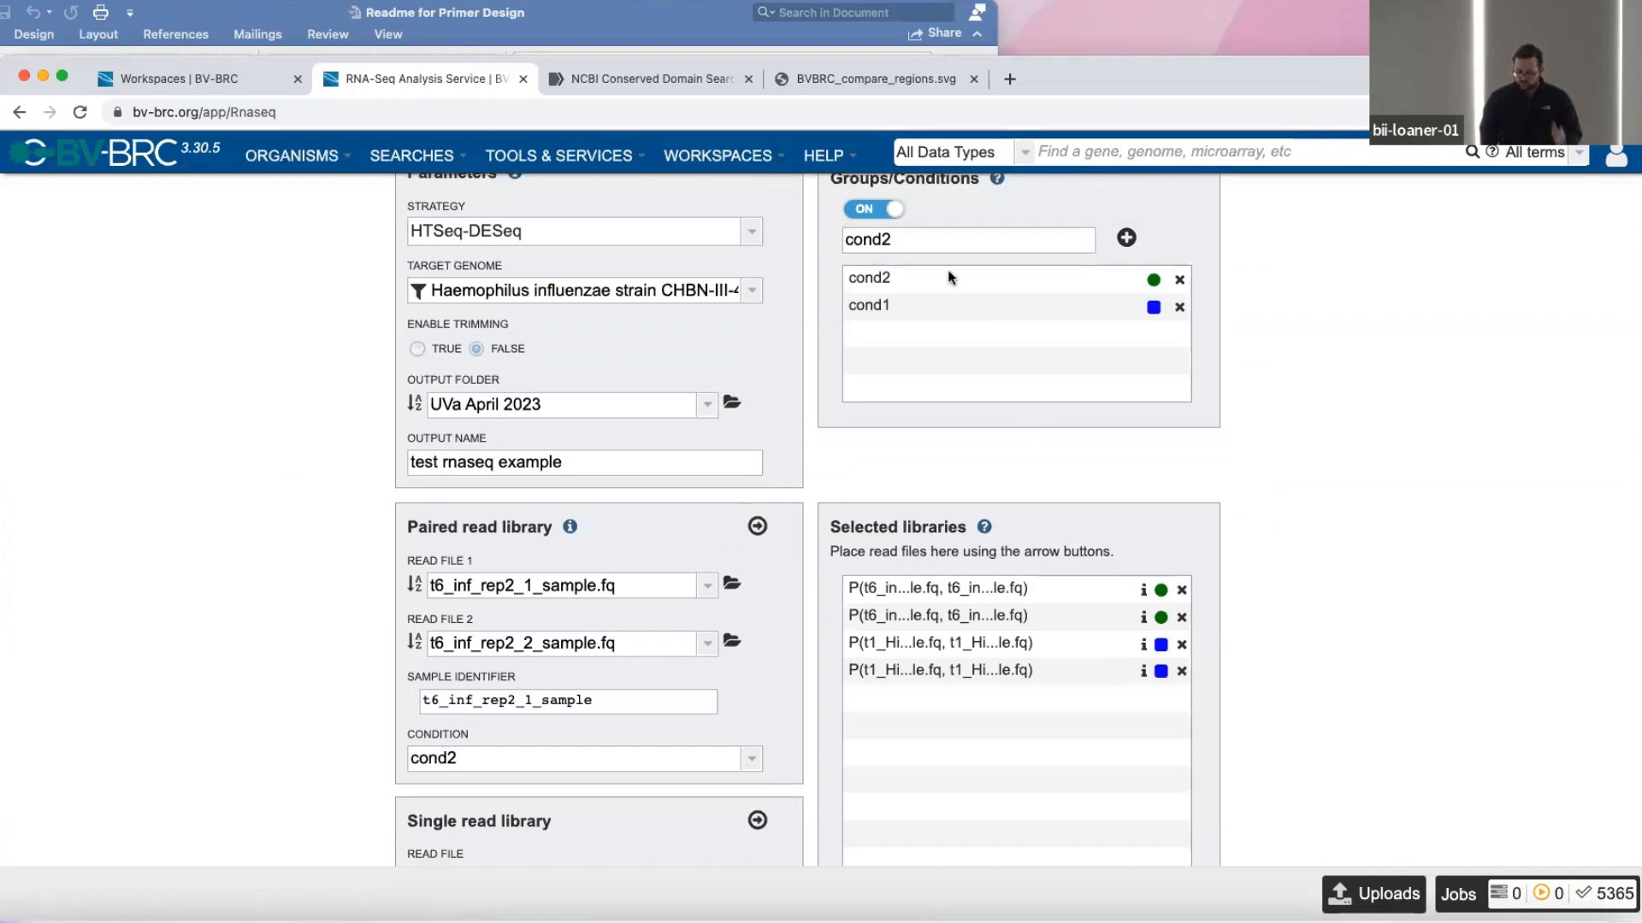
# Review the completed RNA-Seq form down to the contrasts, submit the job, and open the job status list.
pyautogui.scroll(-4, 1076, 622)
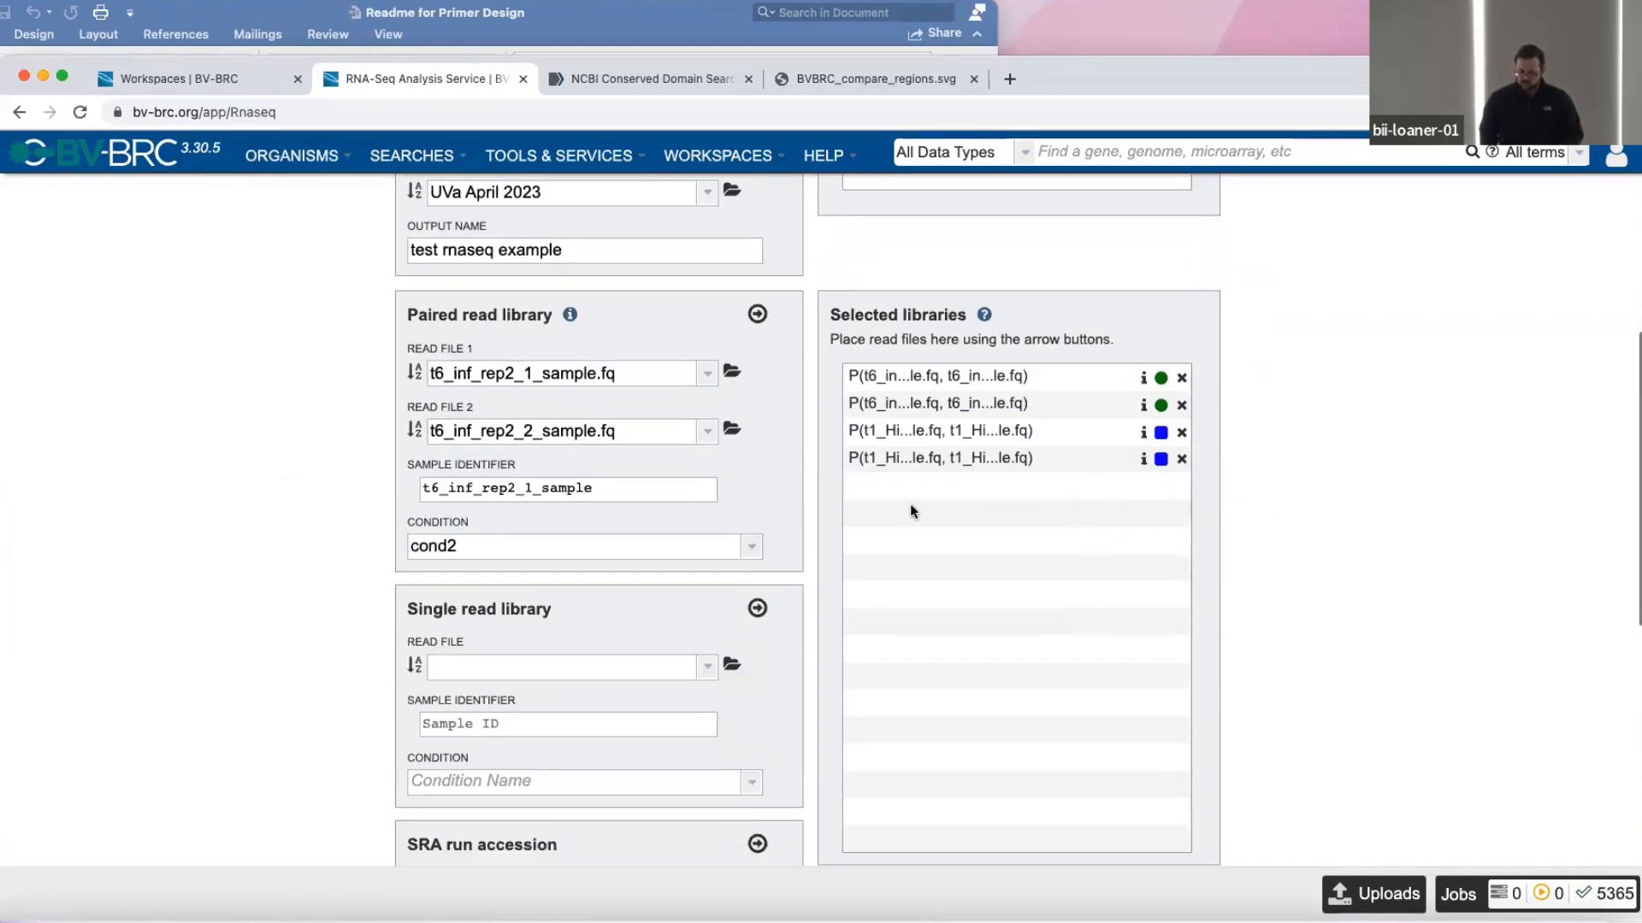
pyautogui.scroll(-5, 1097, 460)
pyautogui.scroll(-5, 1100, 460)
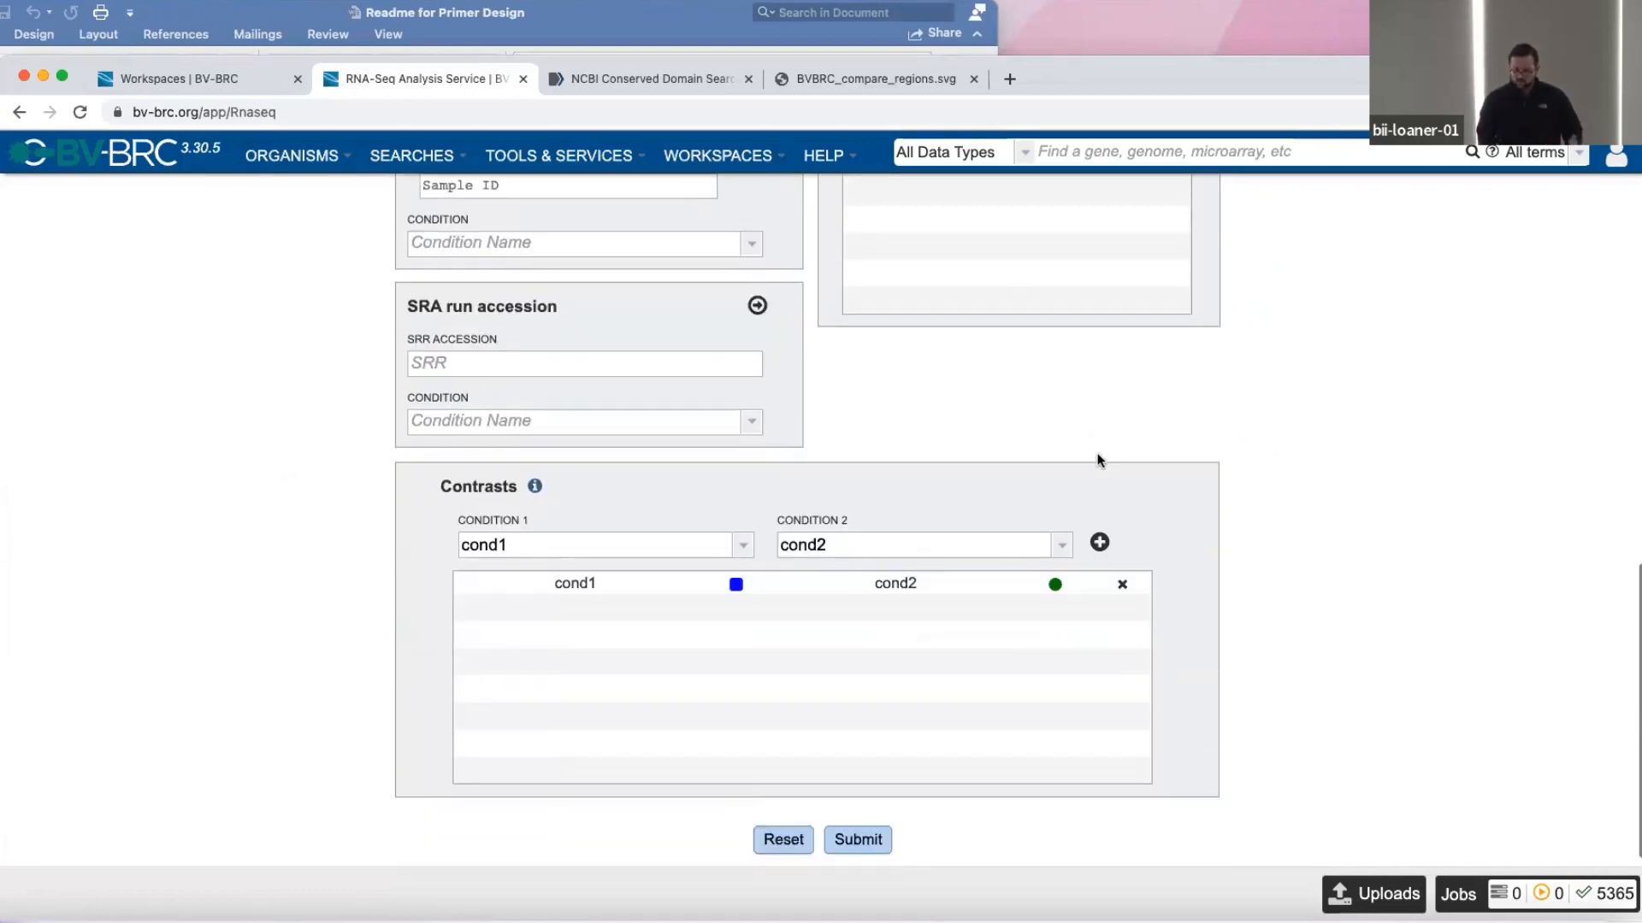
pyautogui.scroll(-1, 1051, 604)
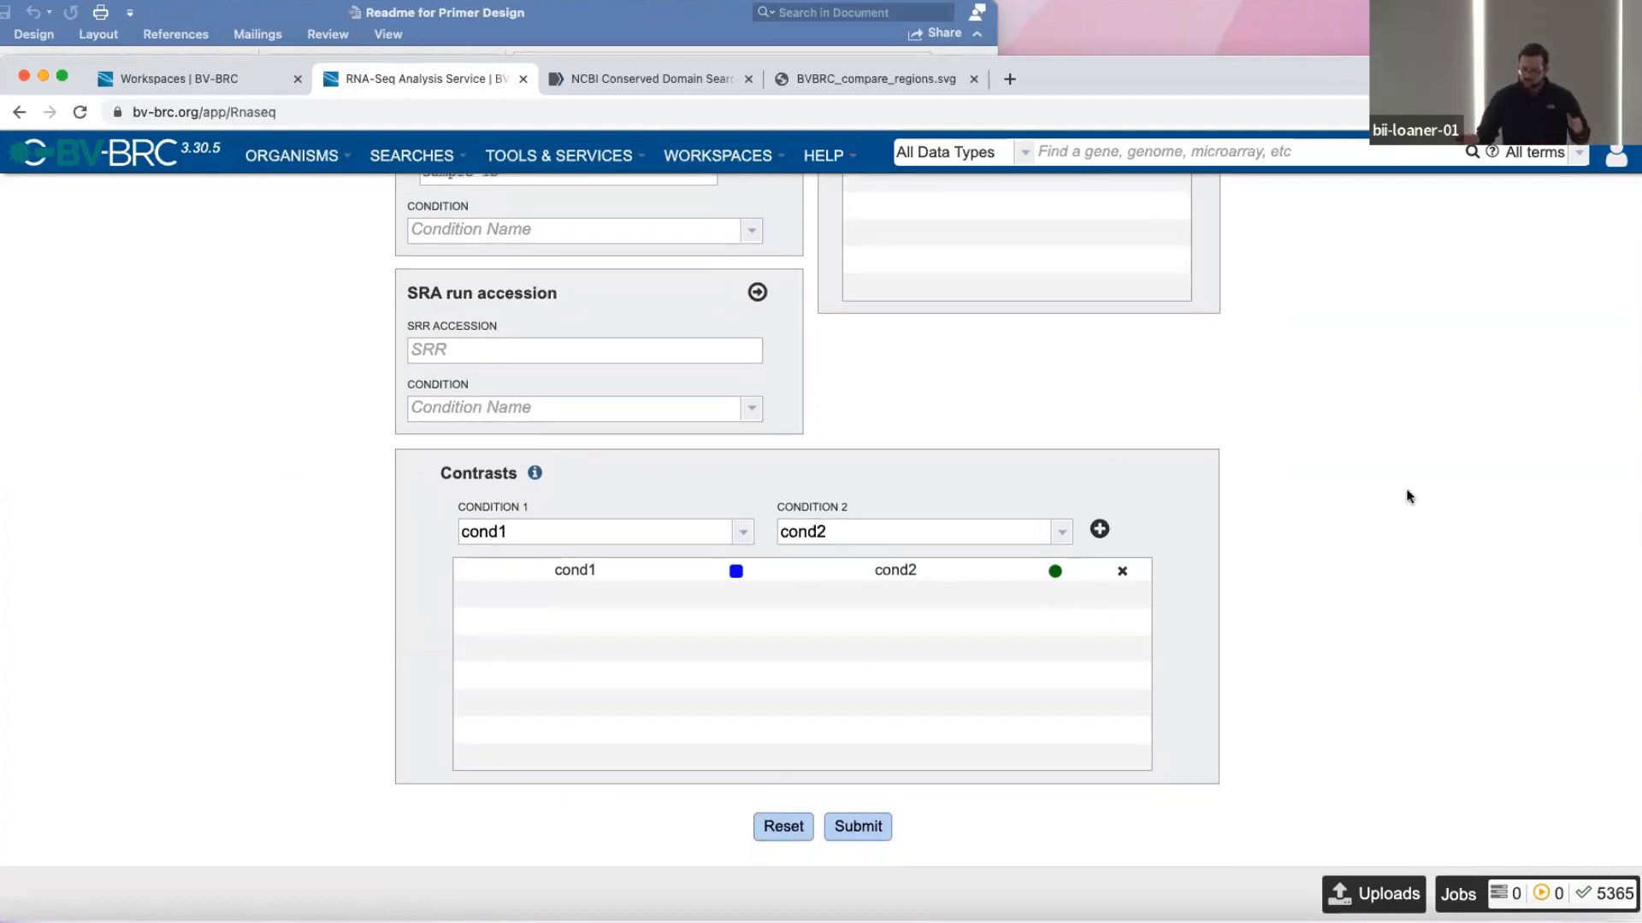
pyautogui.click(859, 826)
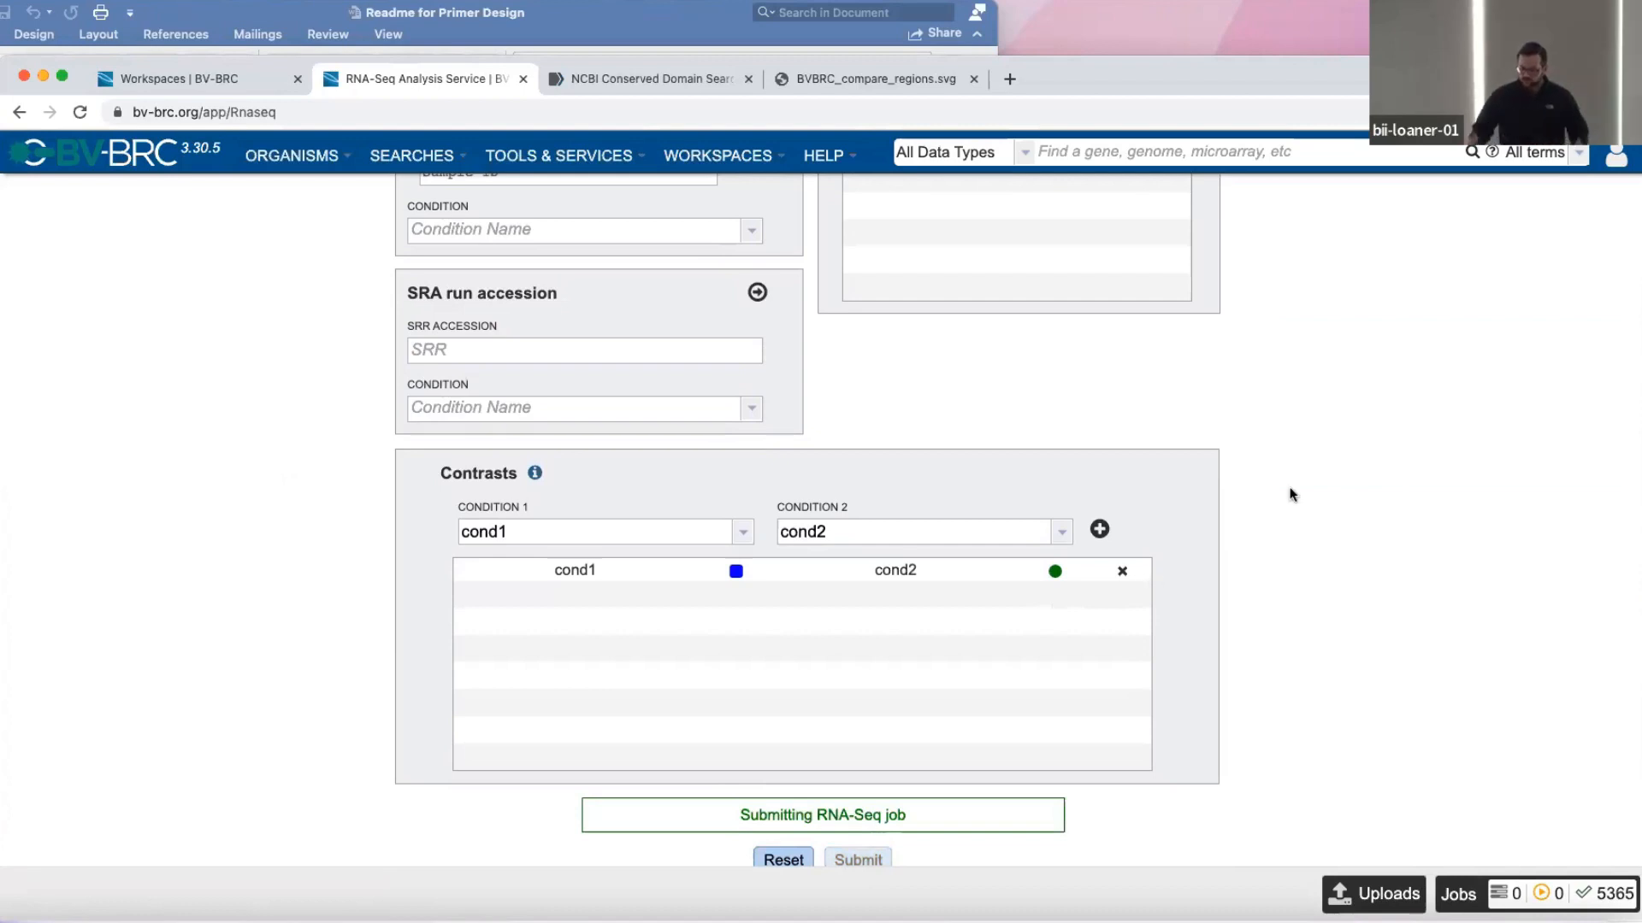
pyautogui.scroll(-1, 1245, 497)
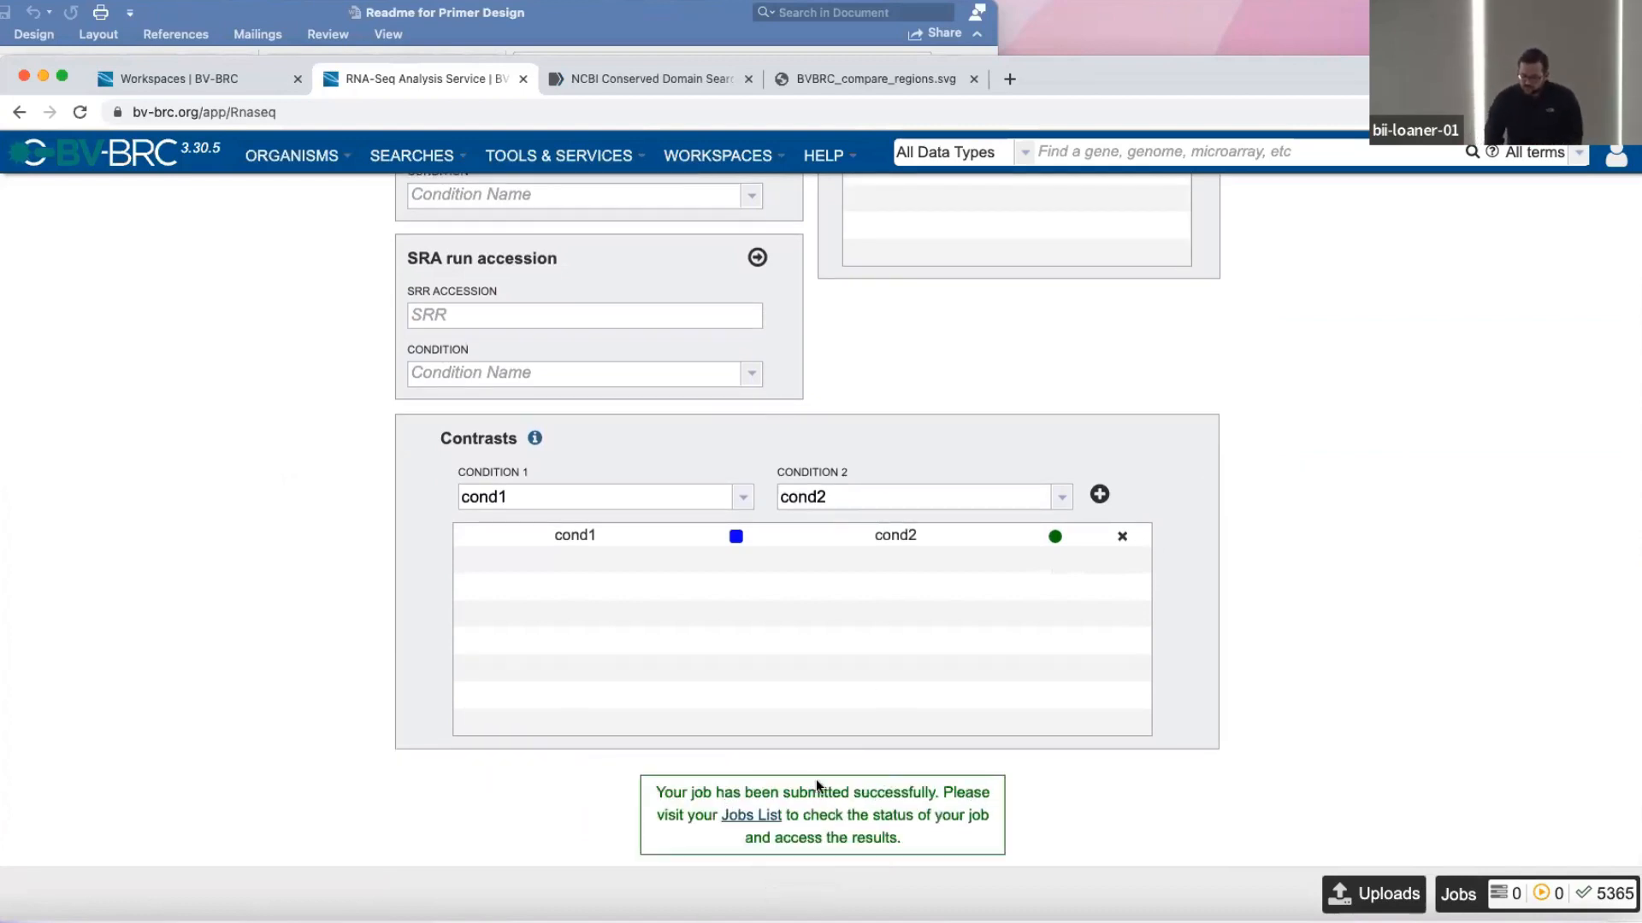
pyautogui.scroll(-1, 817, 785)
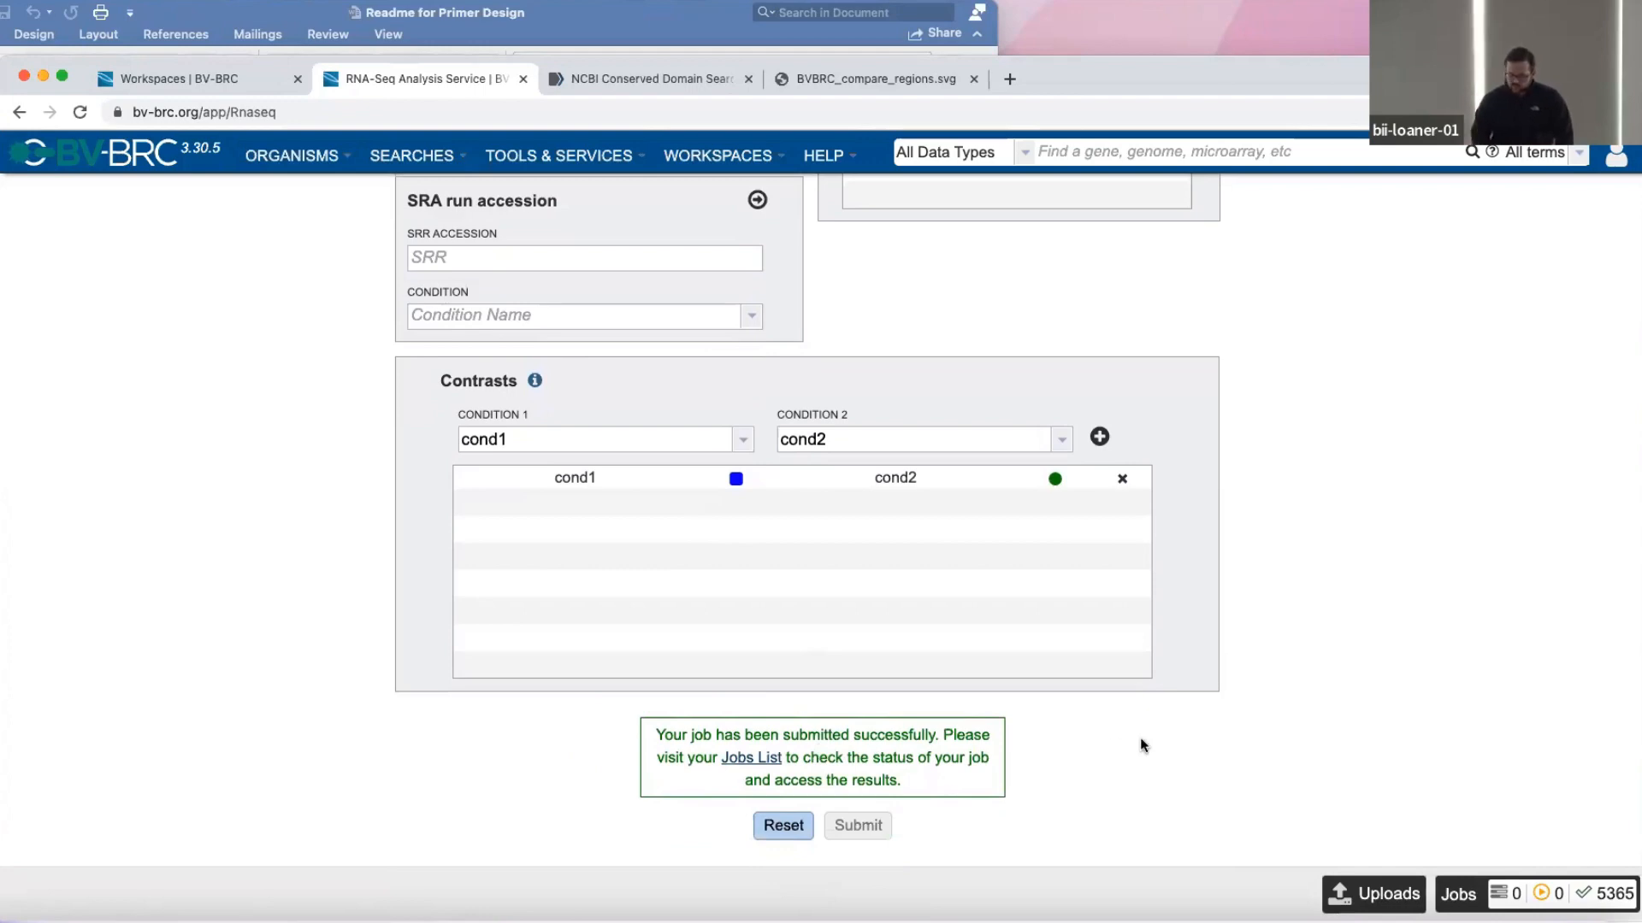
pyautogui.click(1457, 895)
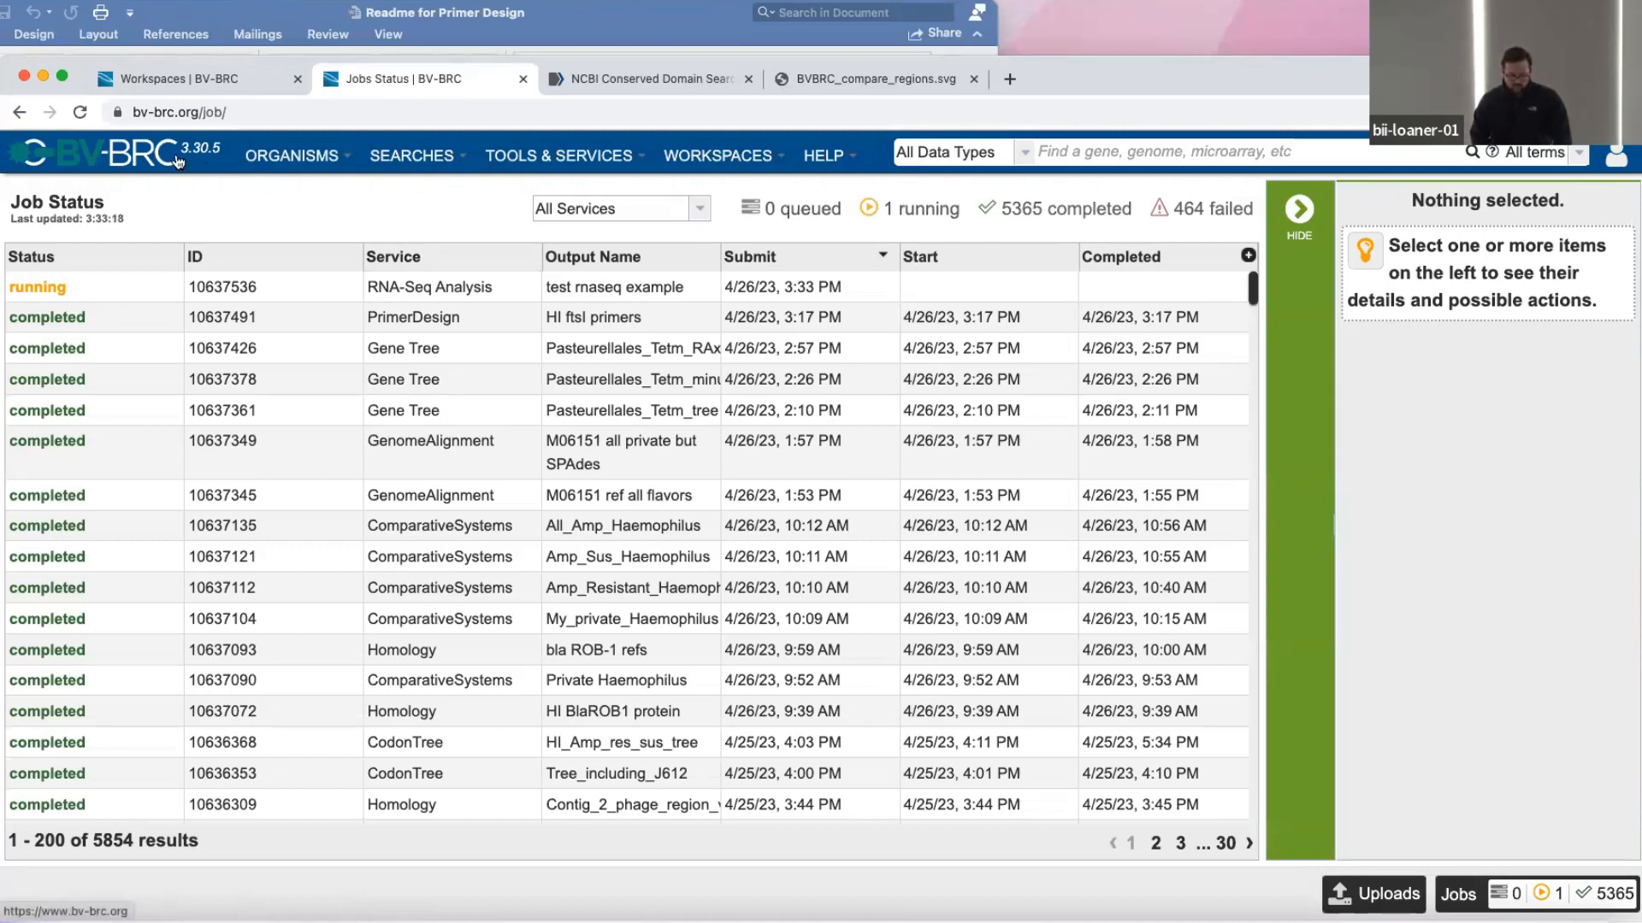
# Open the Haemophilus RNASeq demo job result in the AMR_Workshop/RNA-Seq workspace folder and look over its output files.
pyautogui.click(222, 76)
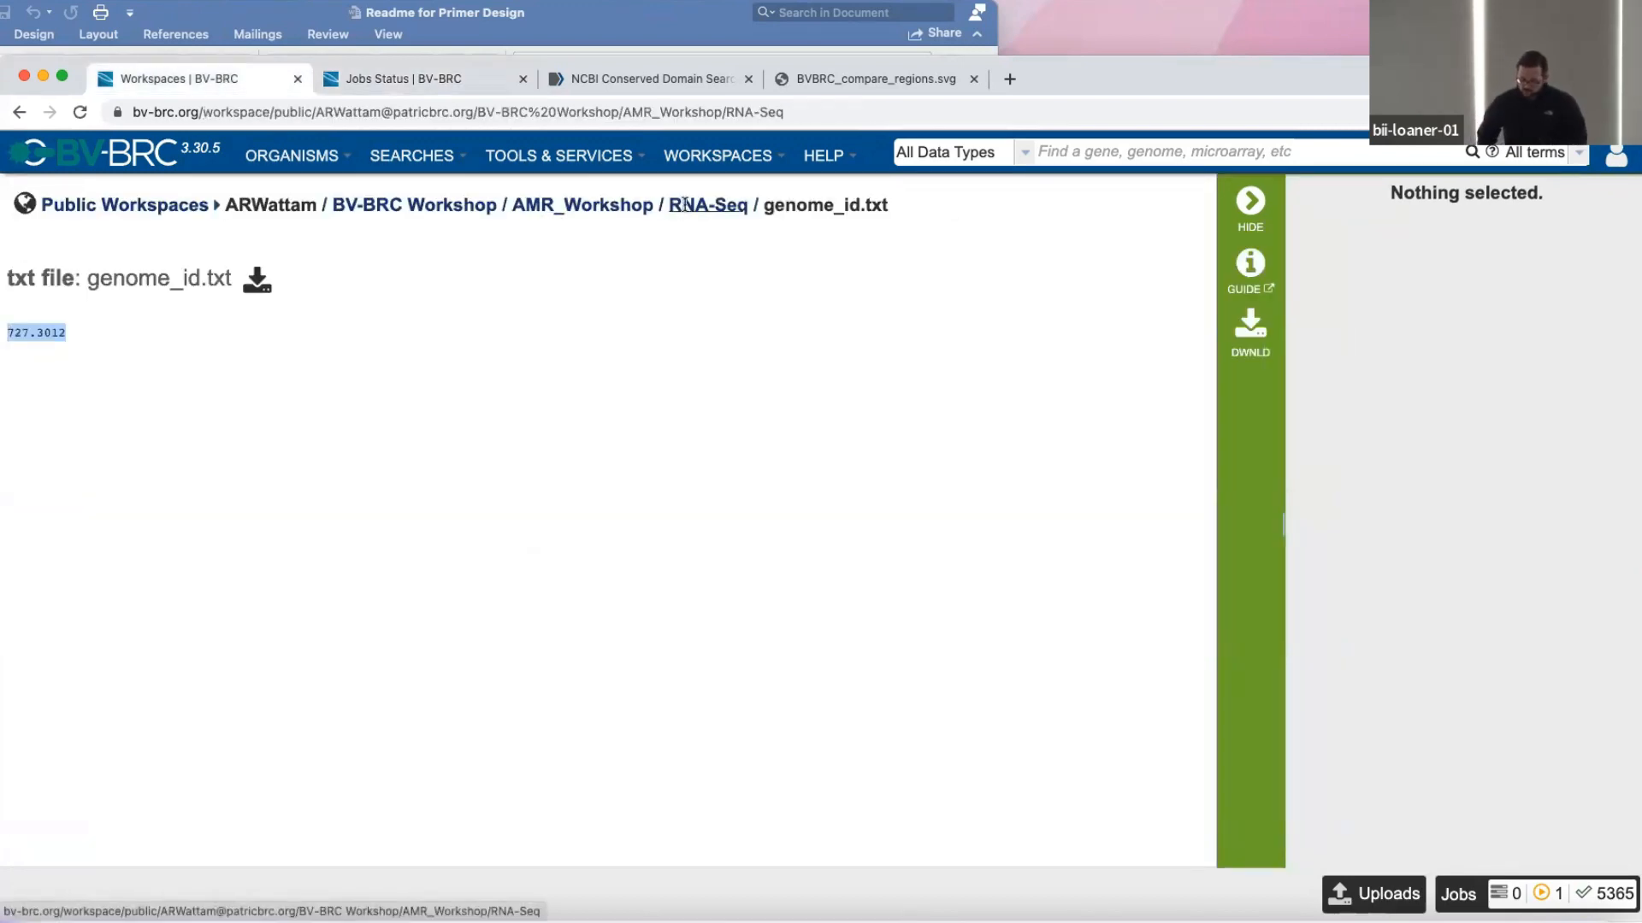
pyautogui.click(708, 205)
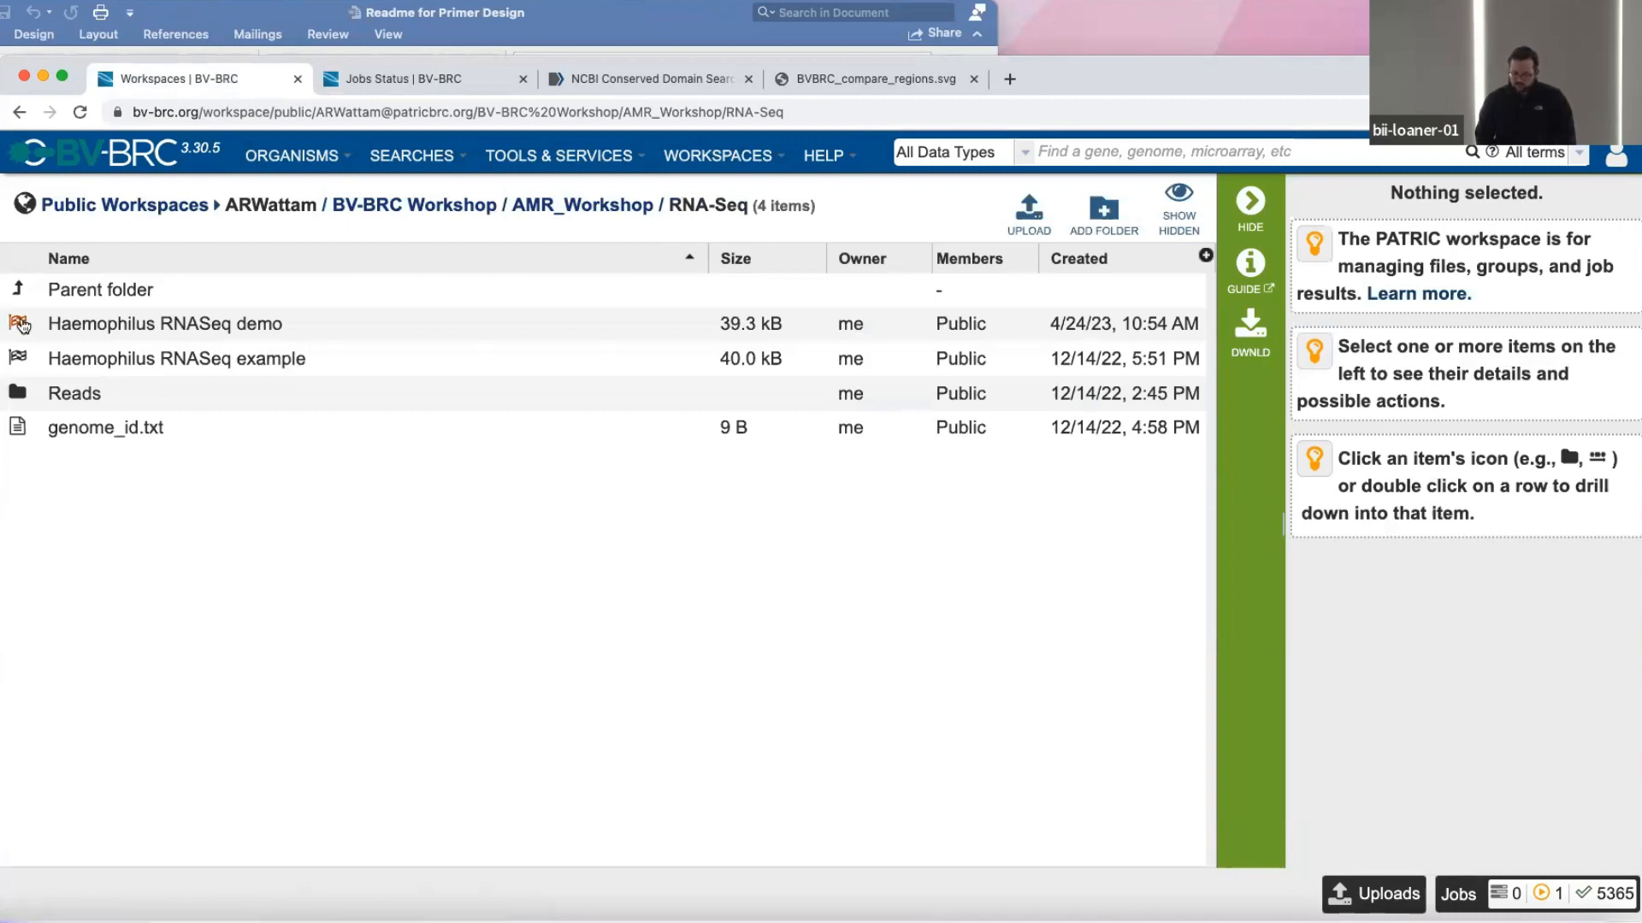
pyautogui.click(23, 325)
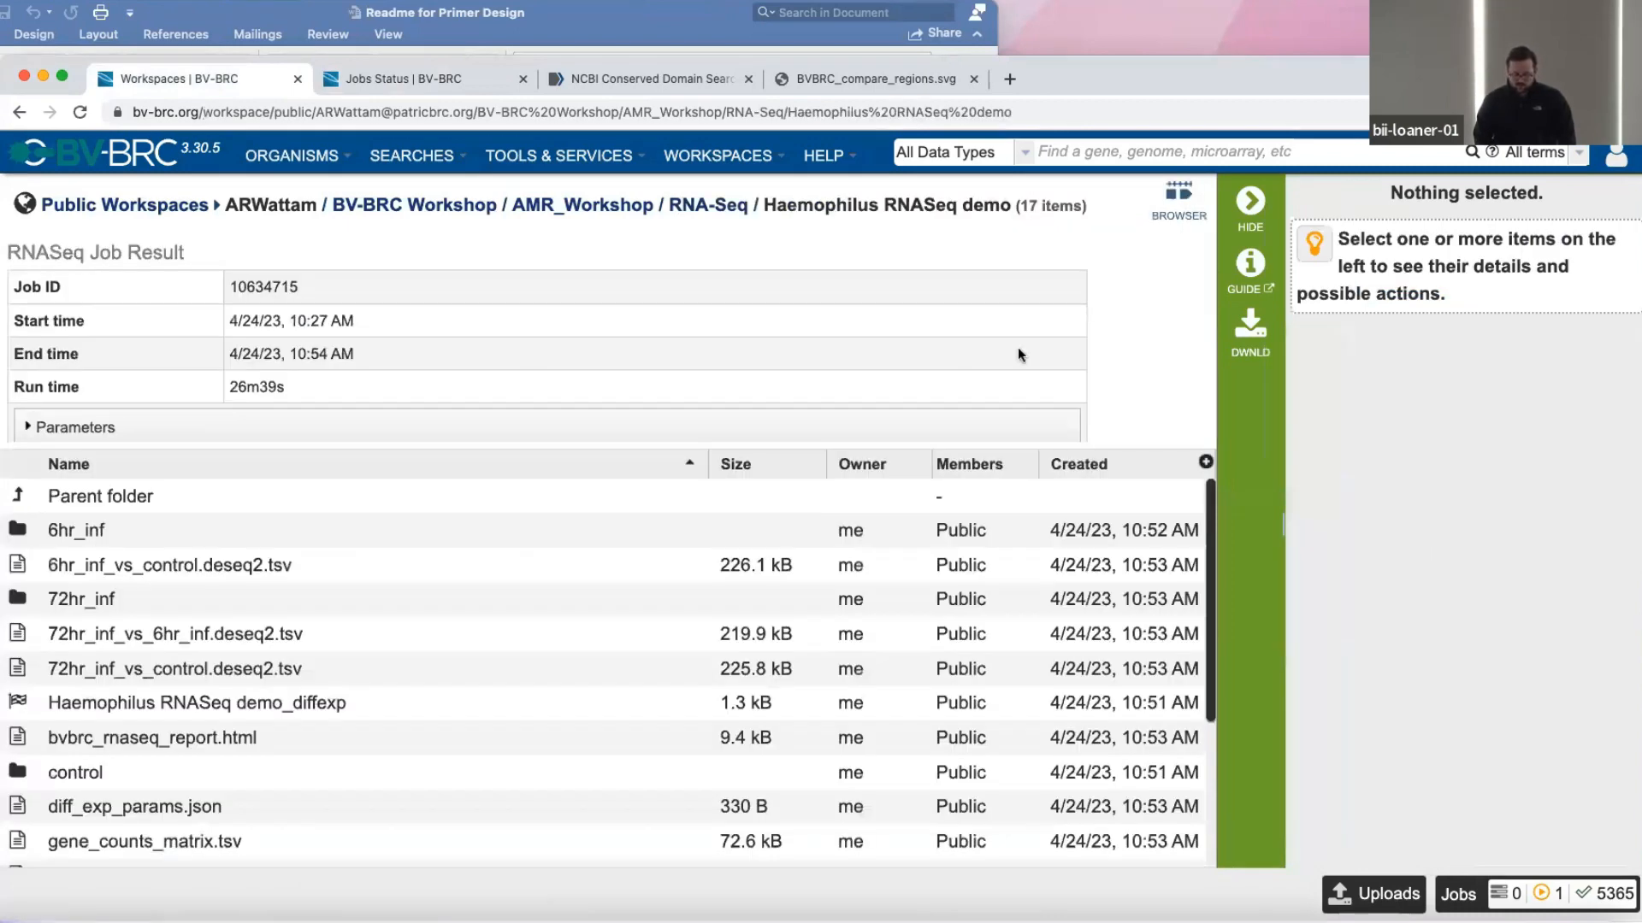
pyautogui.scroll(-5, 216, 764)
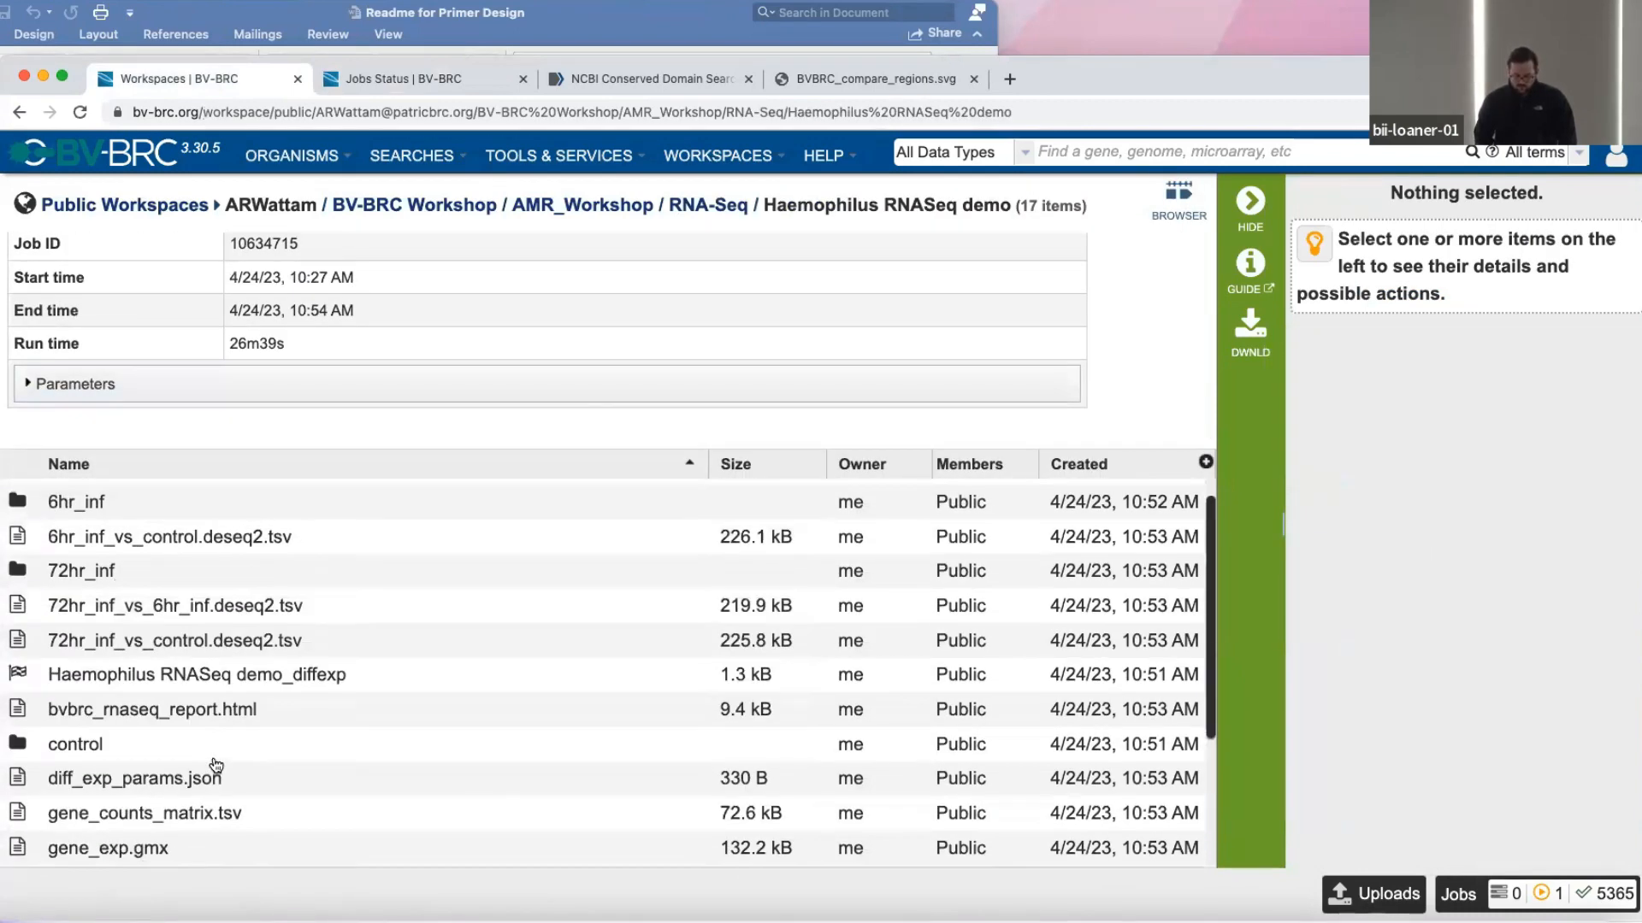
pyautogui.scroll(5, 217, 763)
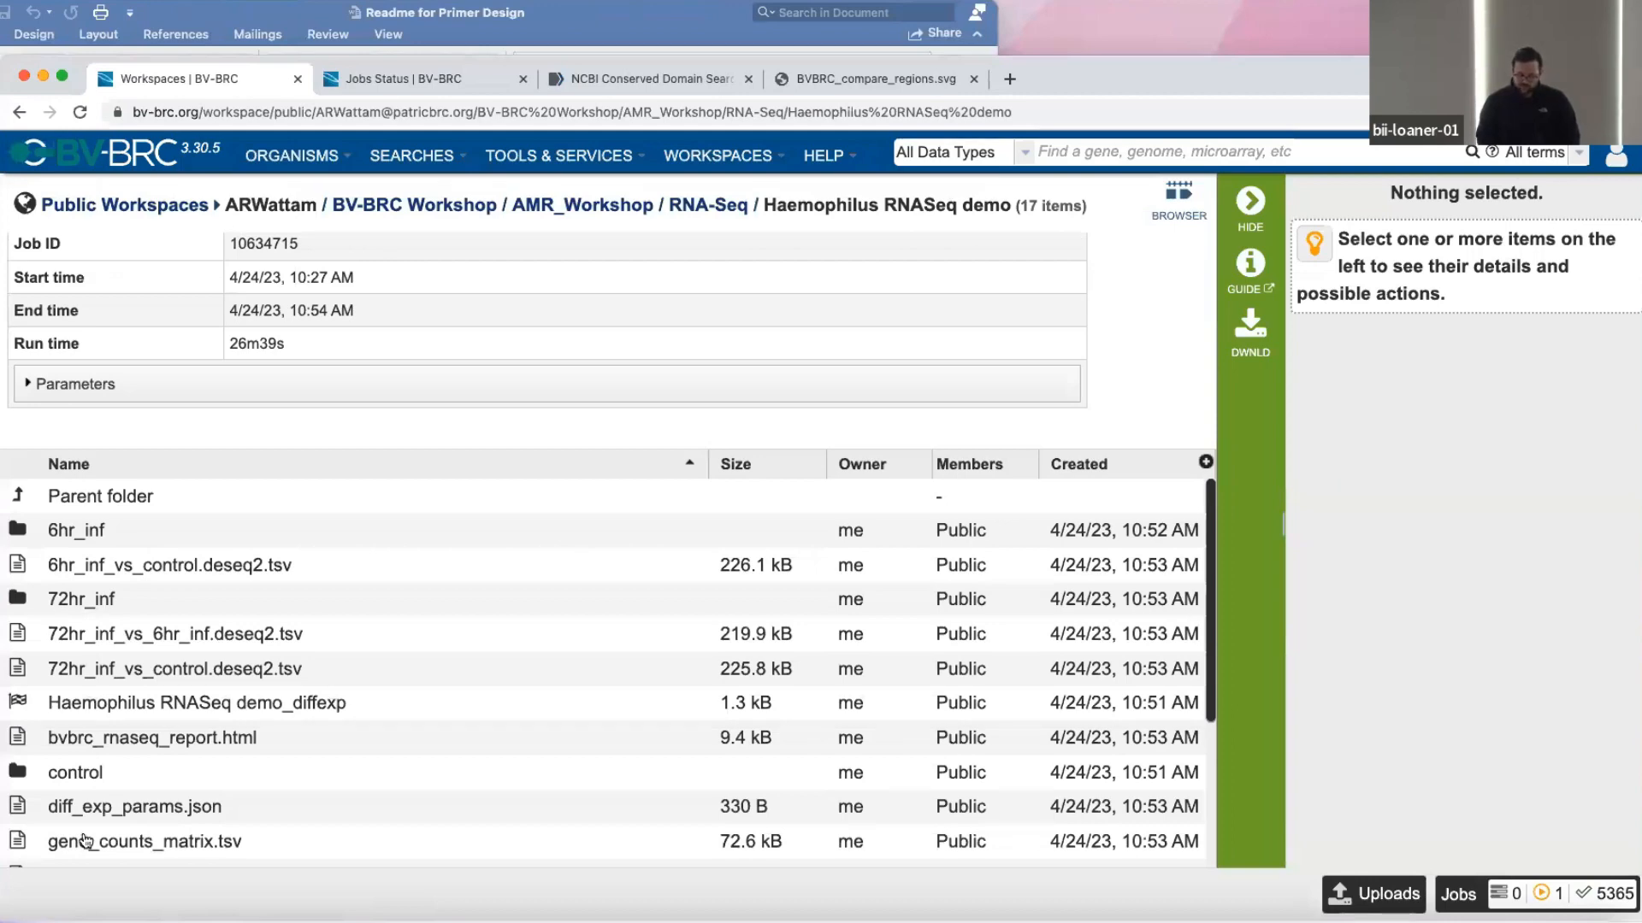
pyautogui.scroll(-3, 86, 841)
pyautogui.scroll(3, 107, 609)
# Go back to the job status page and open a blank RNA-Seq Analysis service form.
pyautogui.click(432, 78)
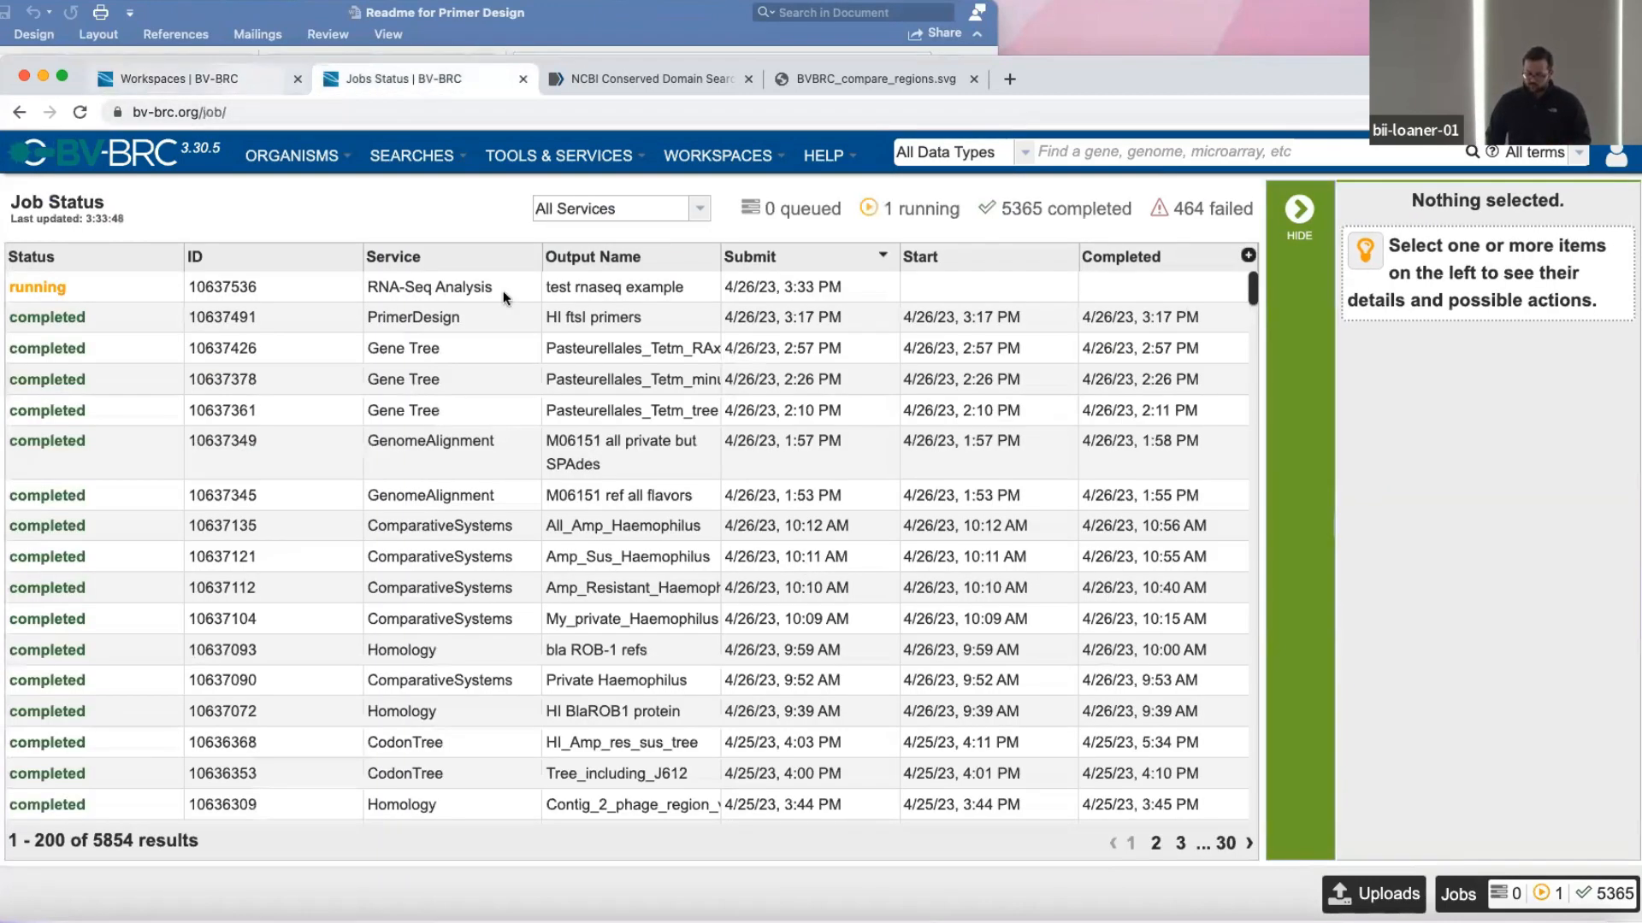
pyautogui.click(517, 156)
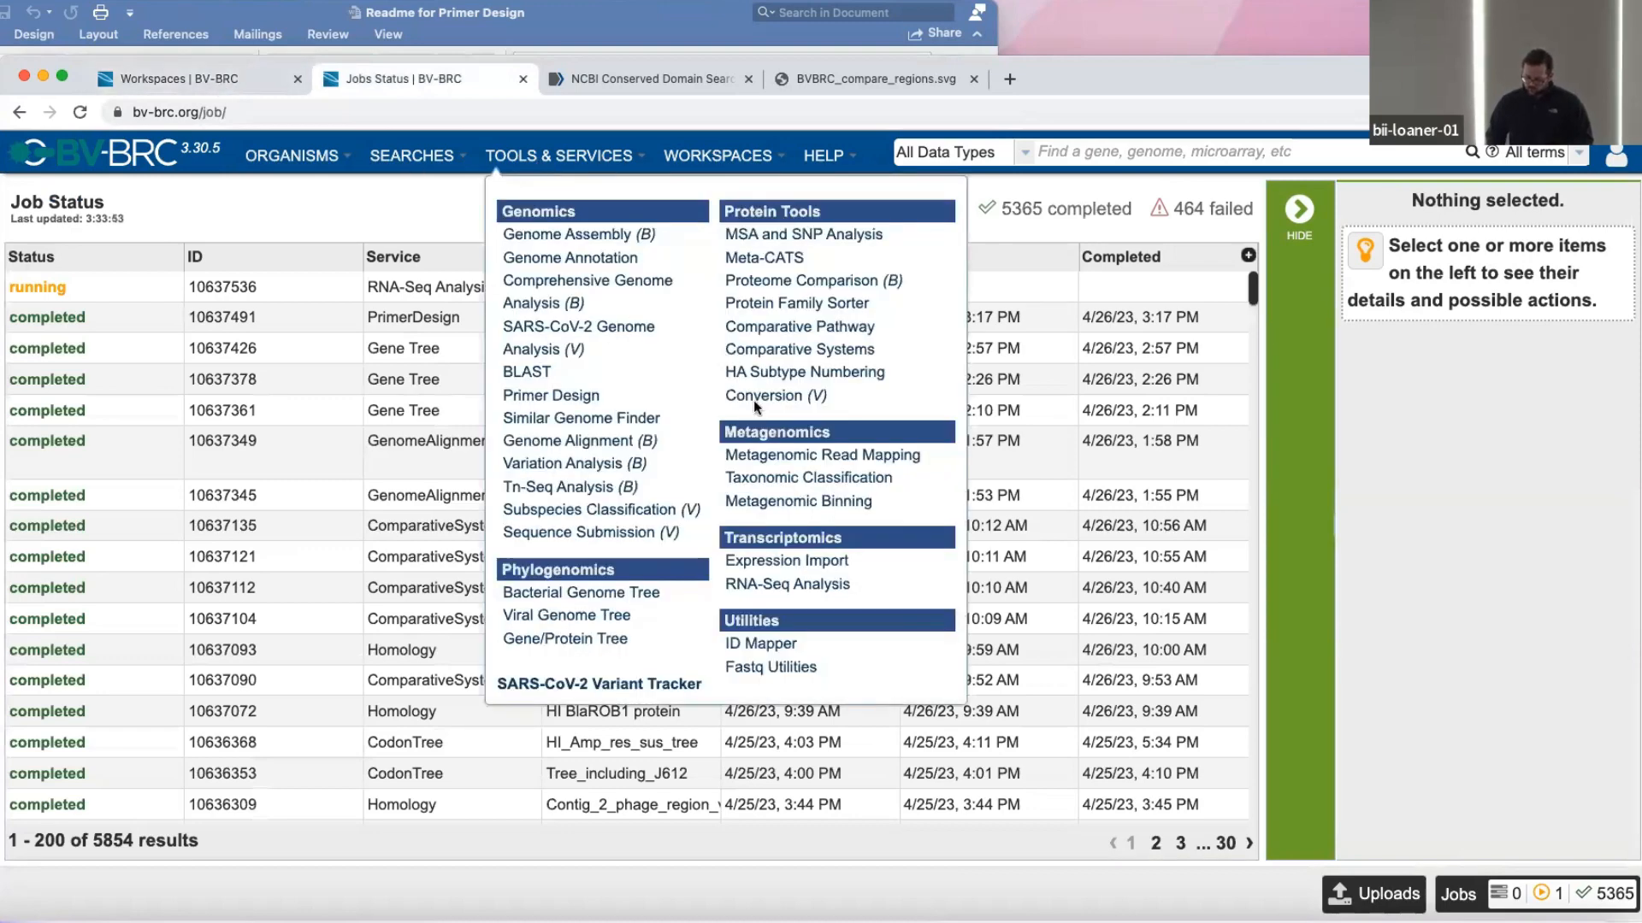
pyautogui.click(782, 585)
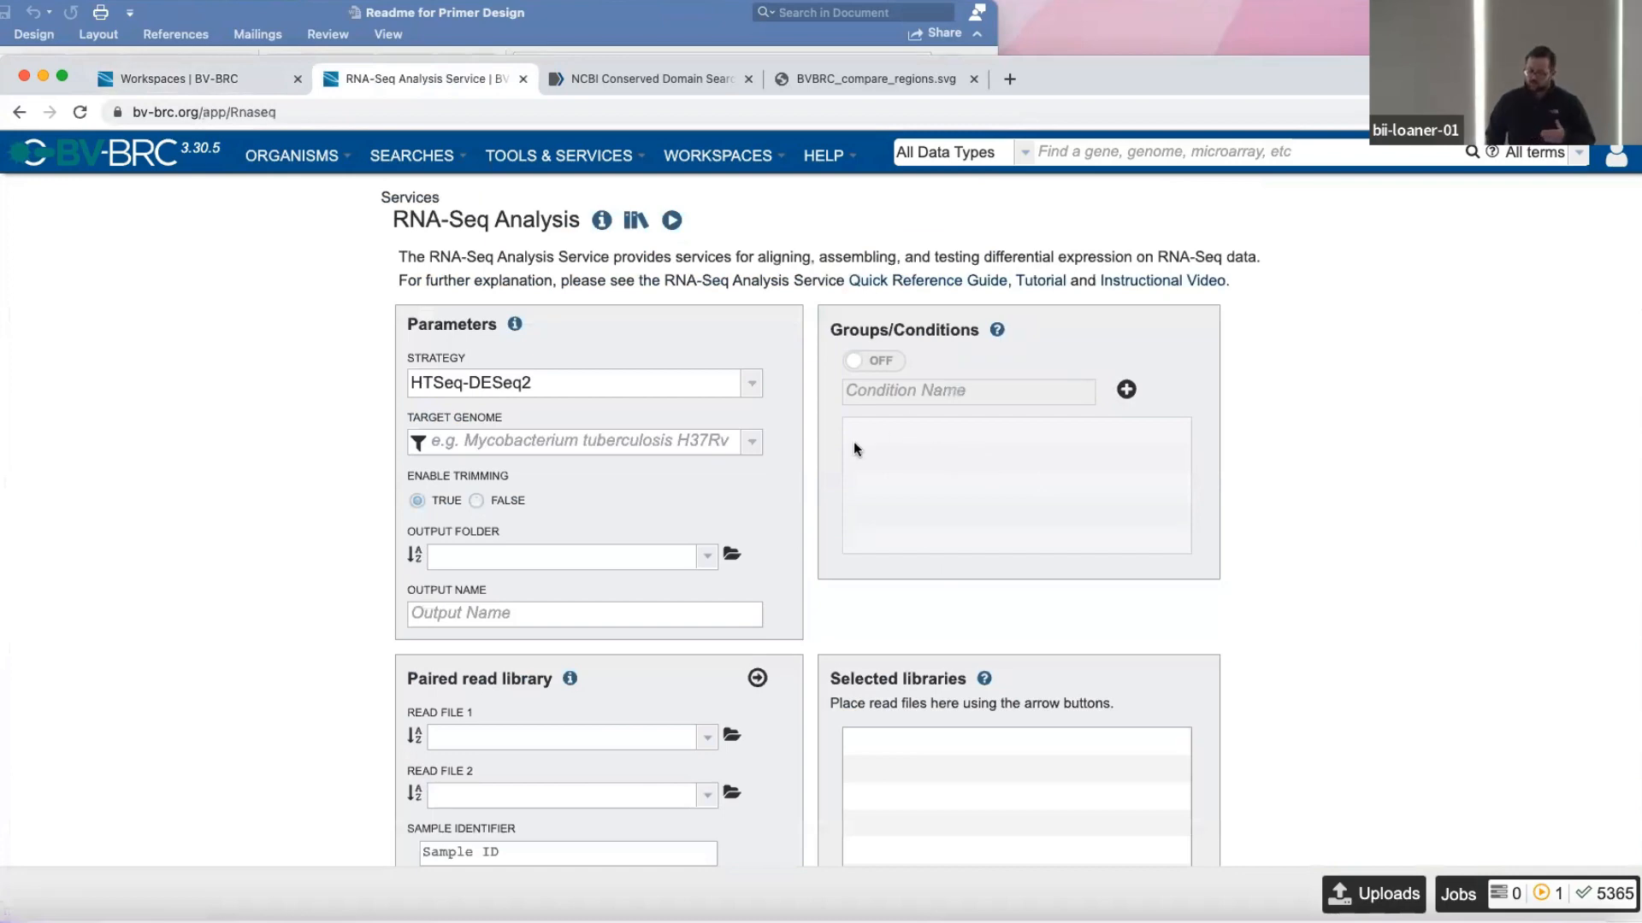
# In the demo job result, open 6hr_inf/t6_inf_rep1_1_sample and inspect its files, selecting t6_inf_rep1_1_sample_val_1.fq.
pyautogui.click(187, 74)
pyautogui.scroll(-2, 190, 672)
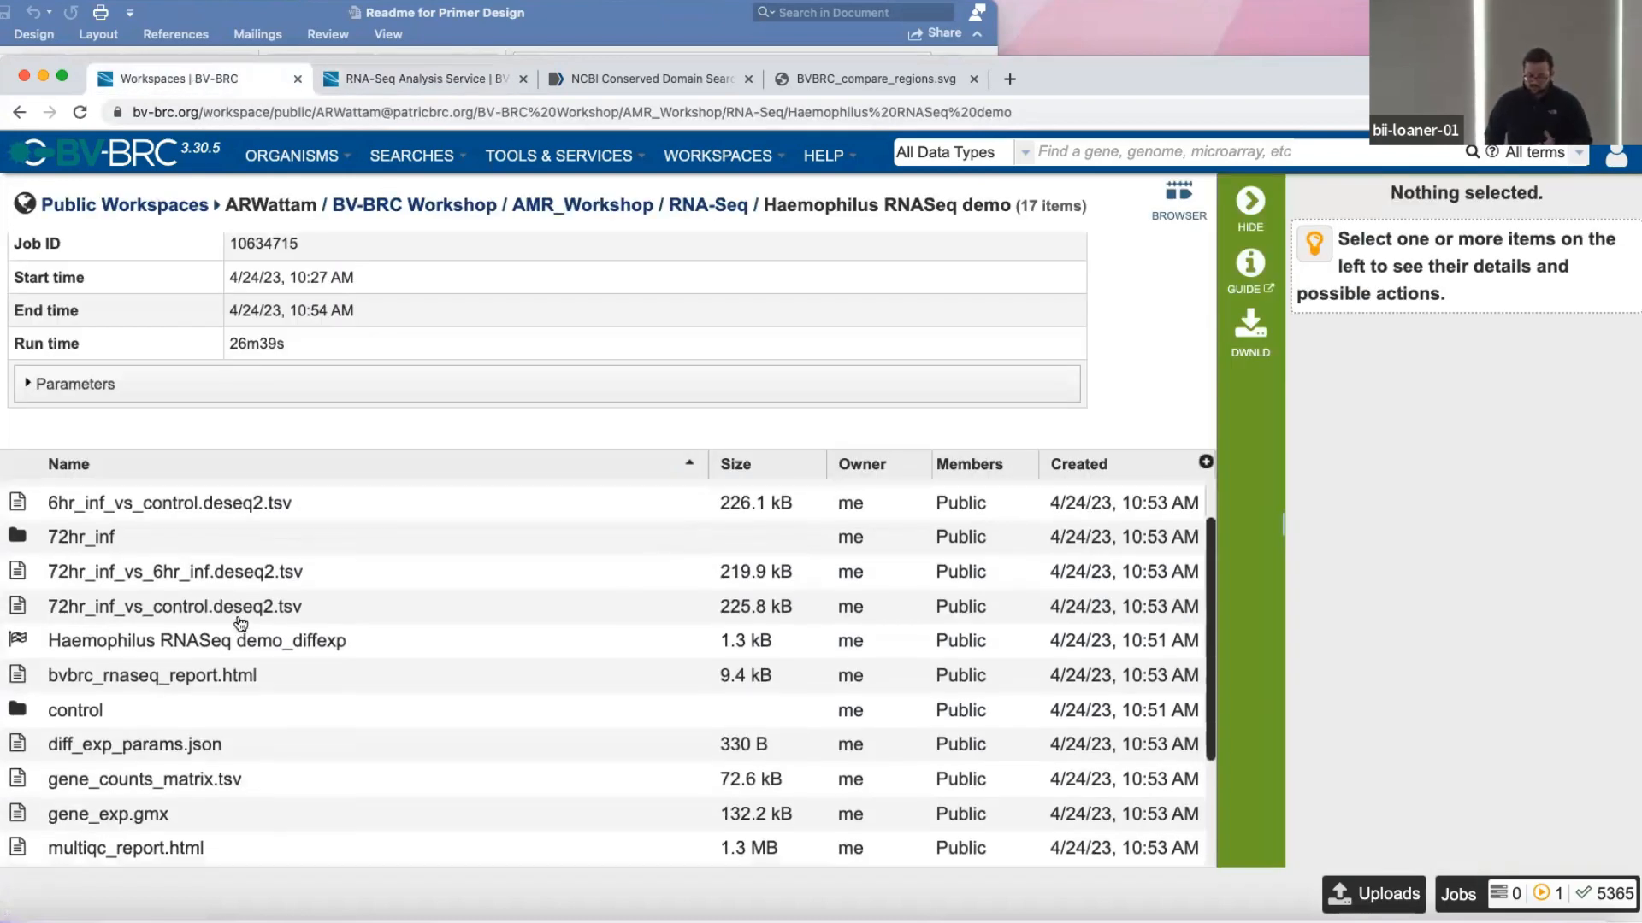
pyautogui.scroll(2, 190, 672)
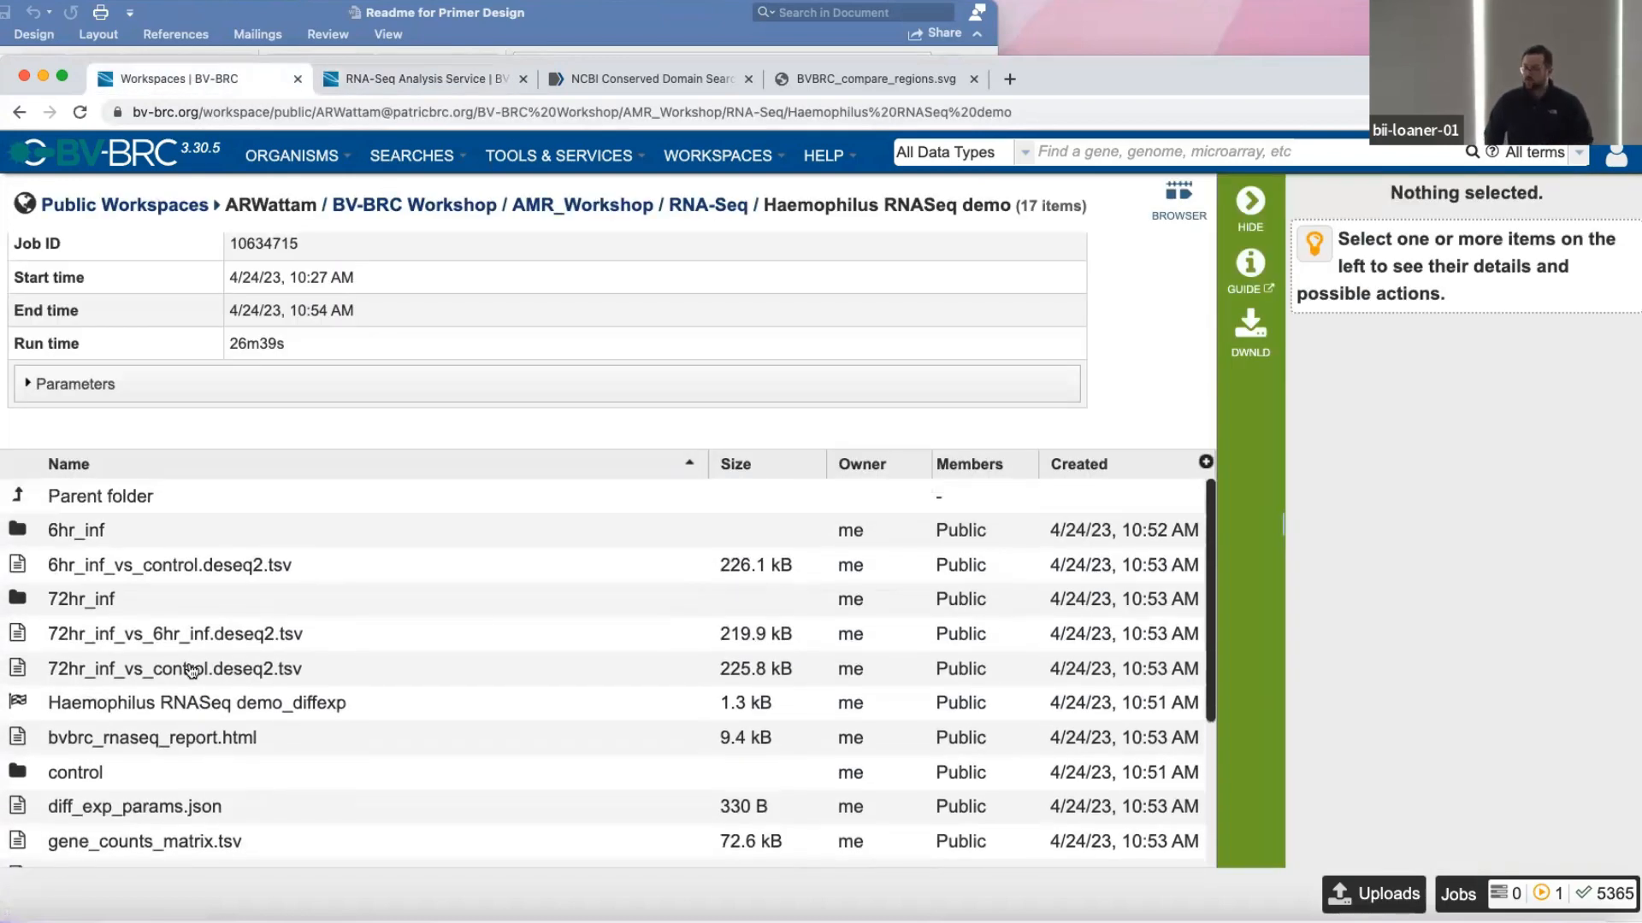
pyautogui.click(19, 534)
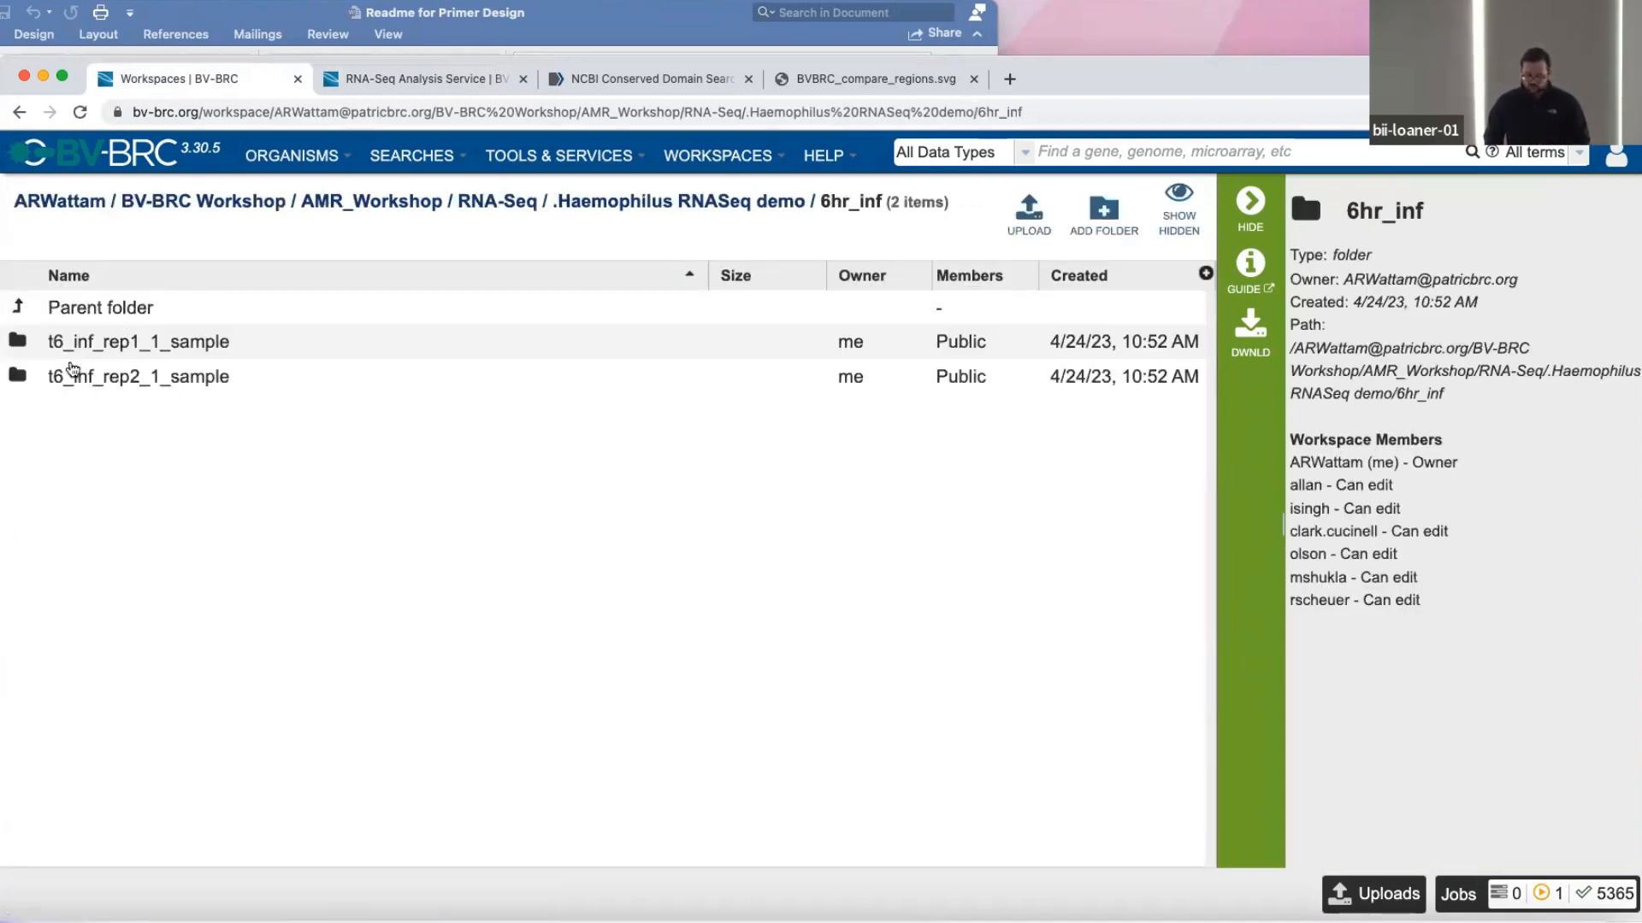
pyautogui.click(17, 342)
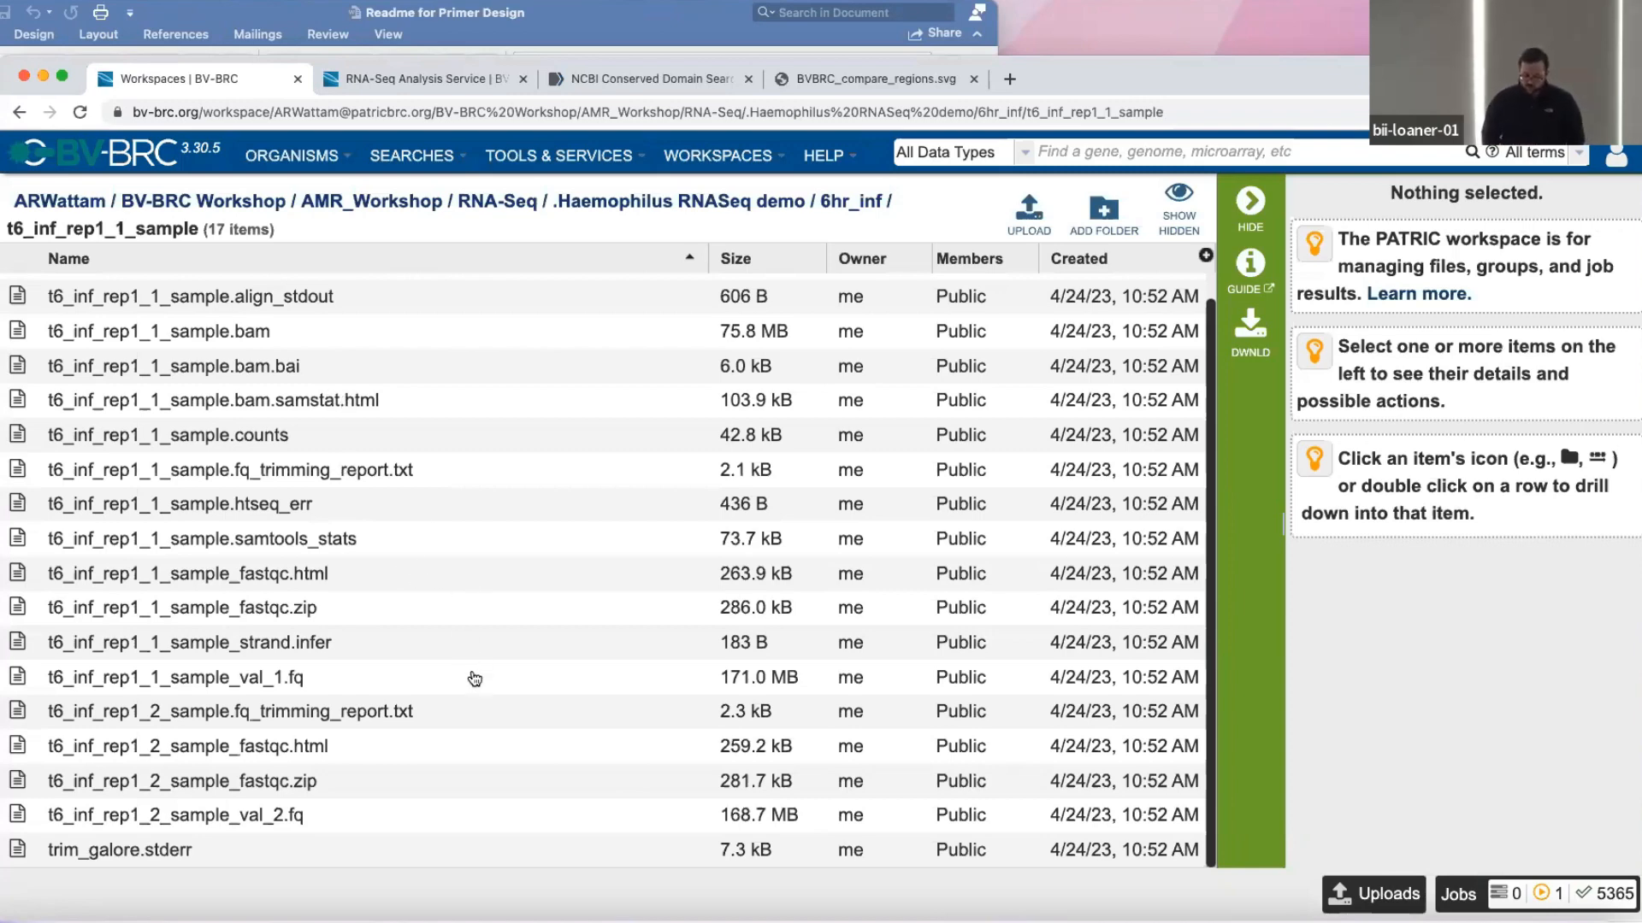
pyautogui.click(474, 678)
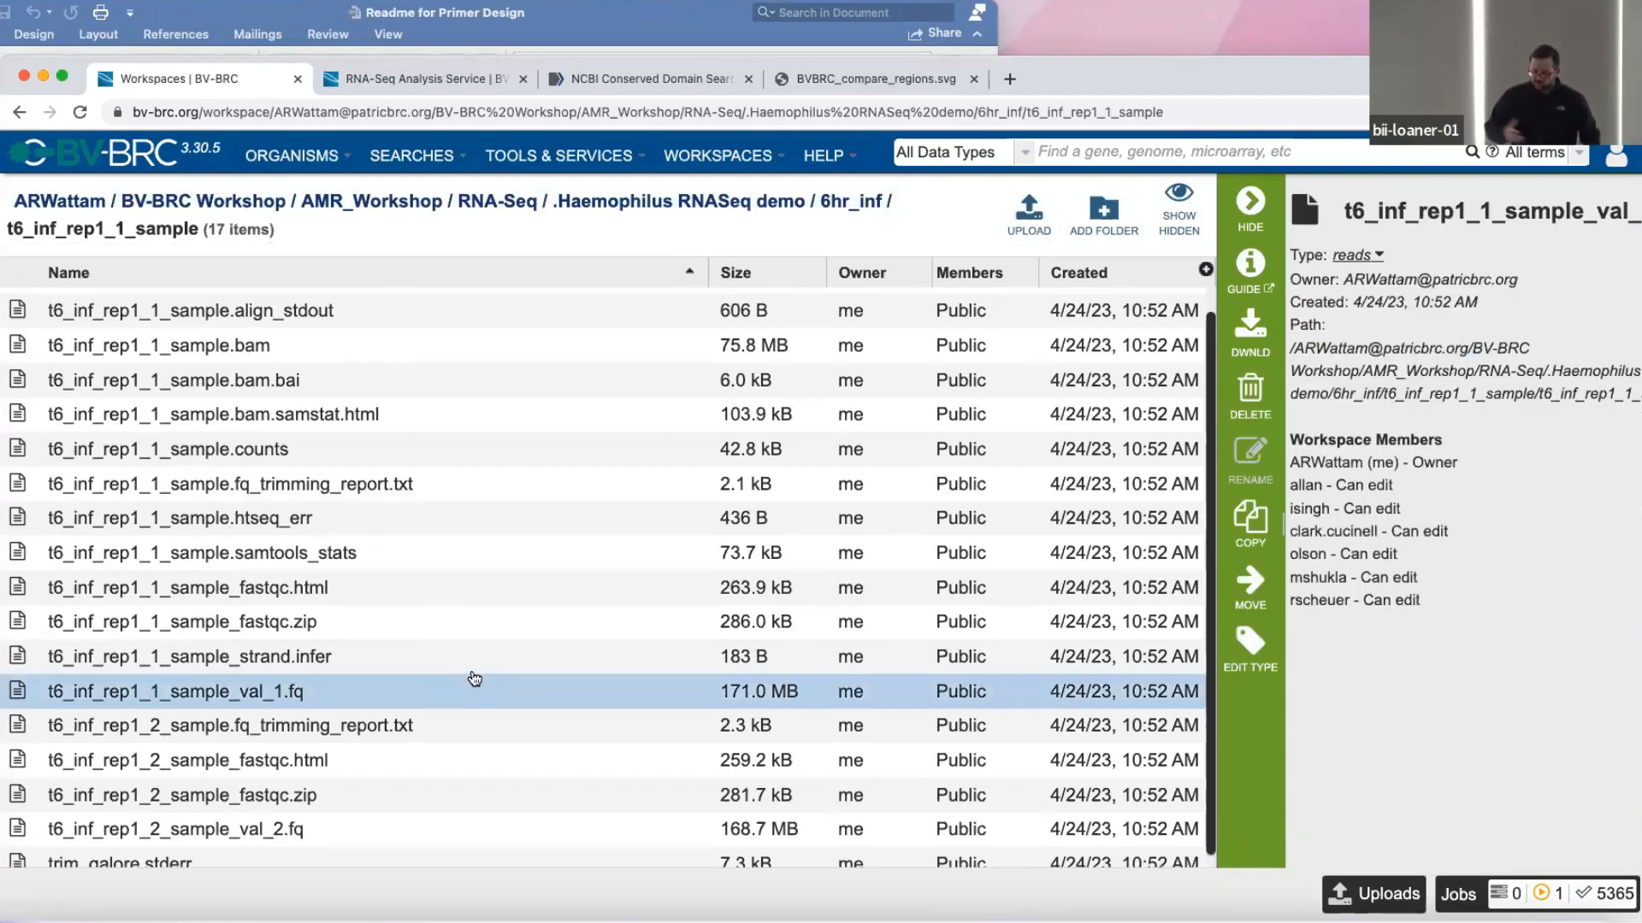
pyautogui.scroll(-1, 475, 679)
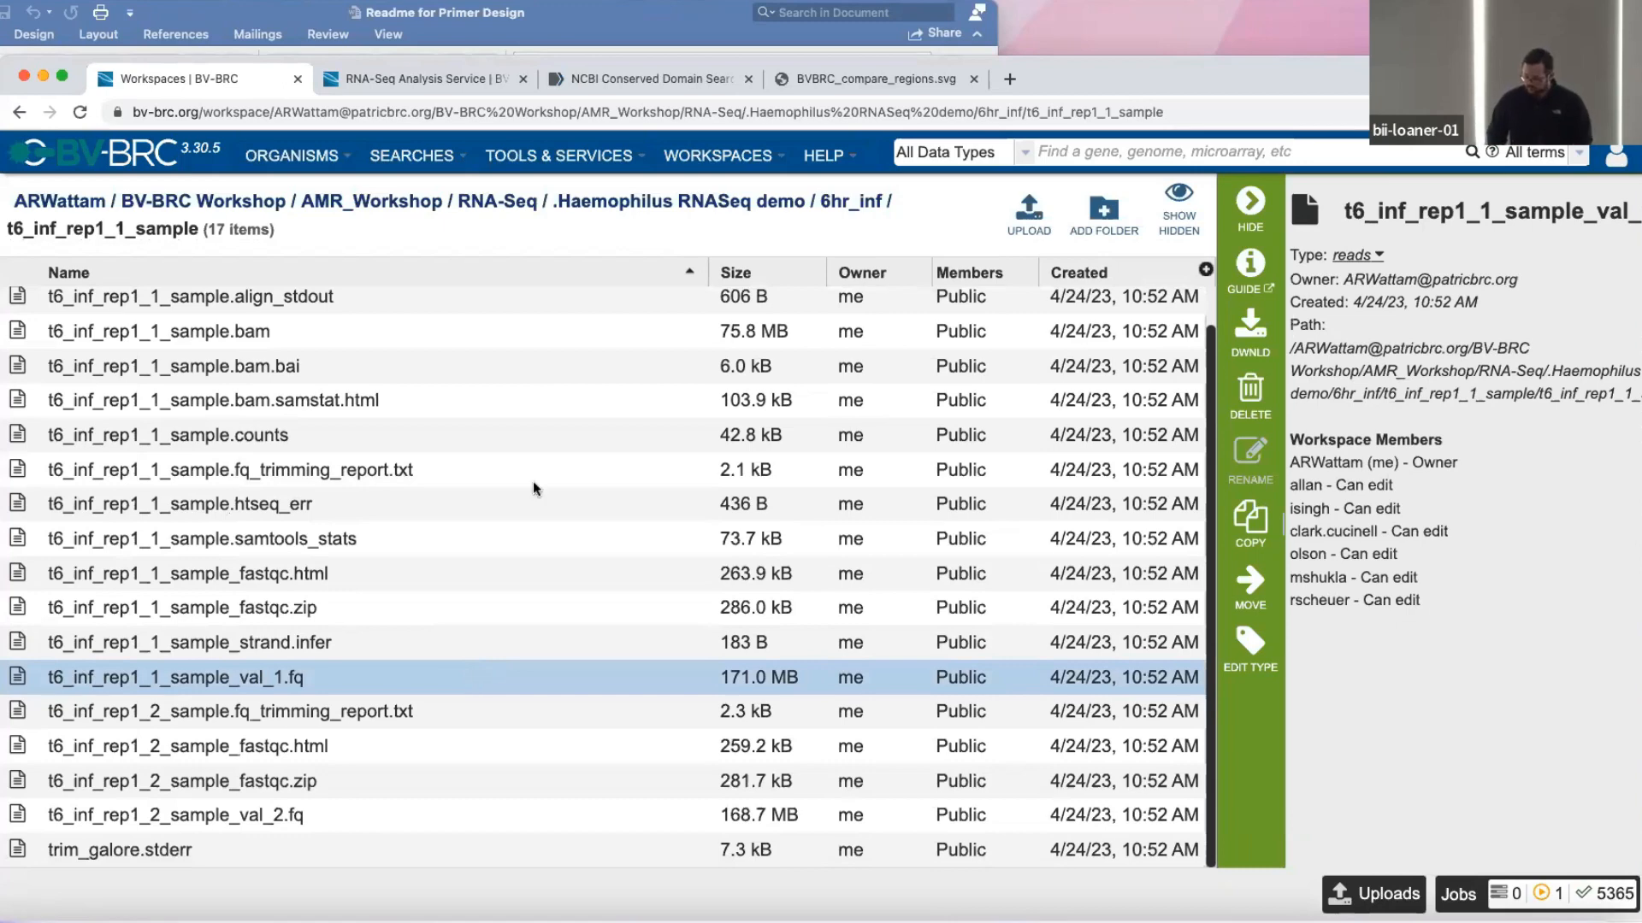
# Return to the Haemophilus RNASeq demo result and view the 6hr_inf_vs_control.deseq2.tsv table.
pyautogui.click(831, 207)
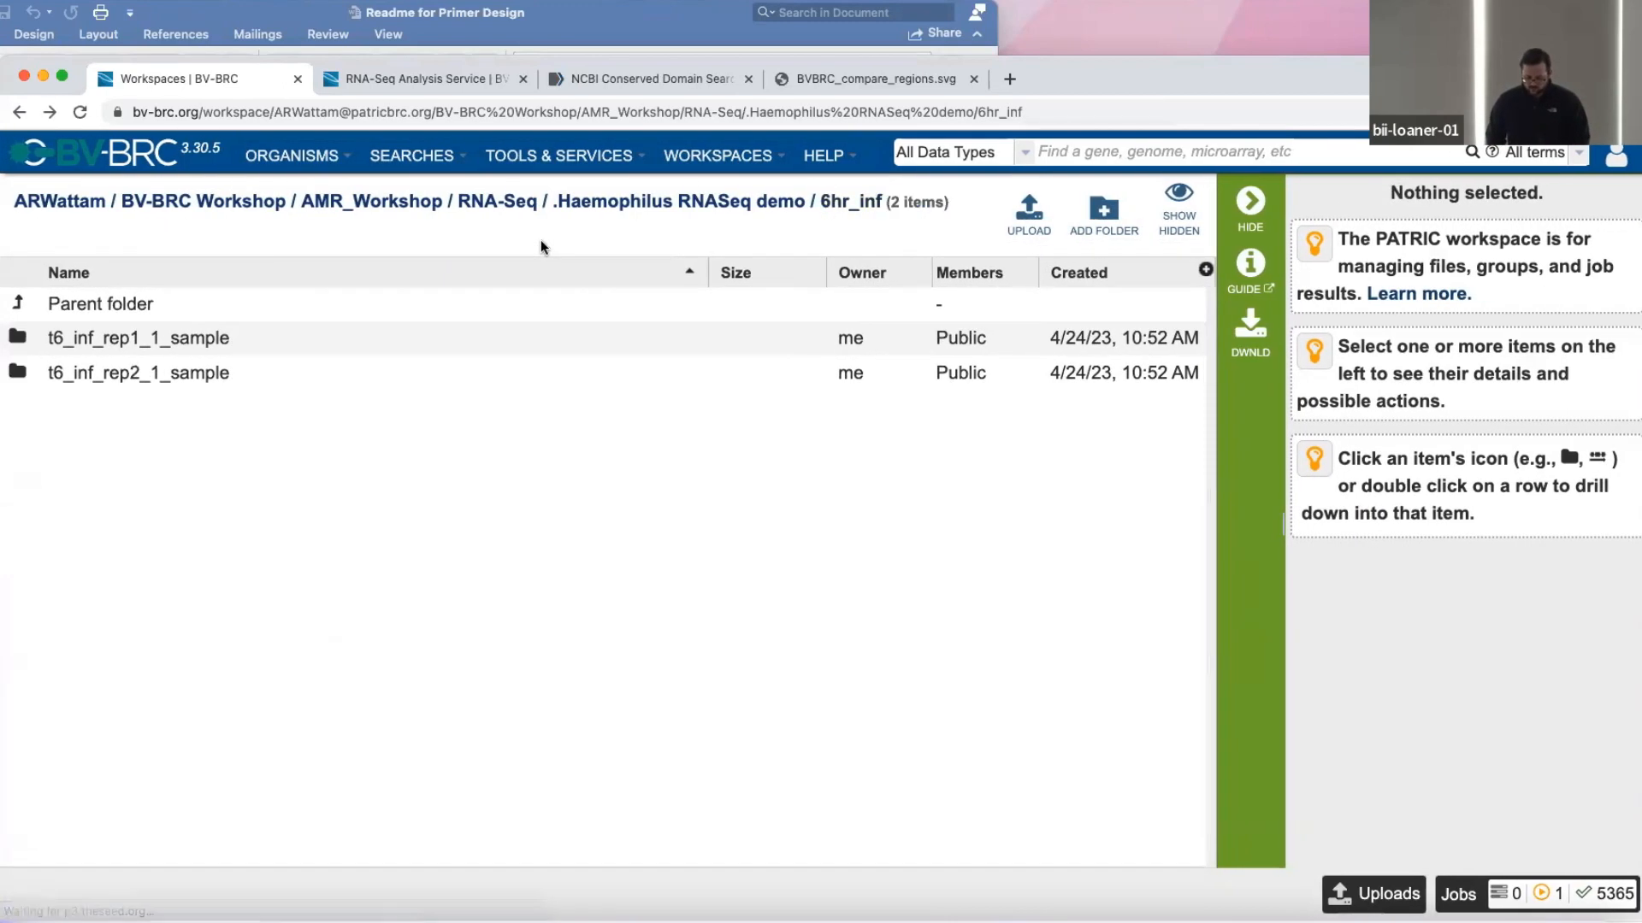
pyautogui.click(540, 245)
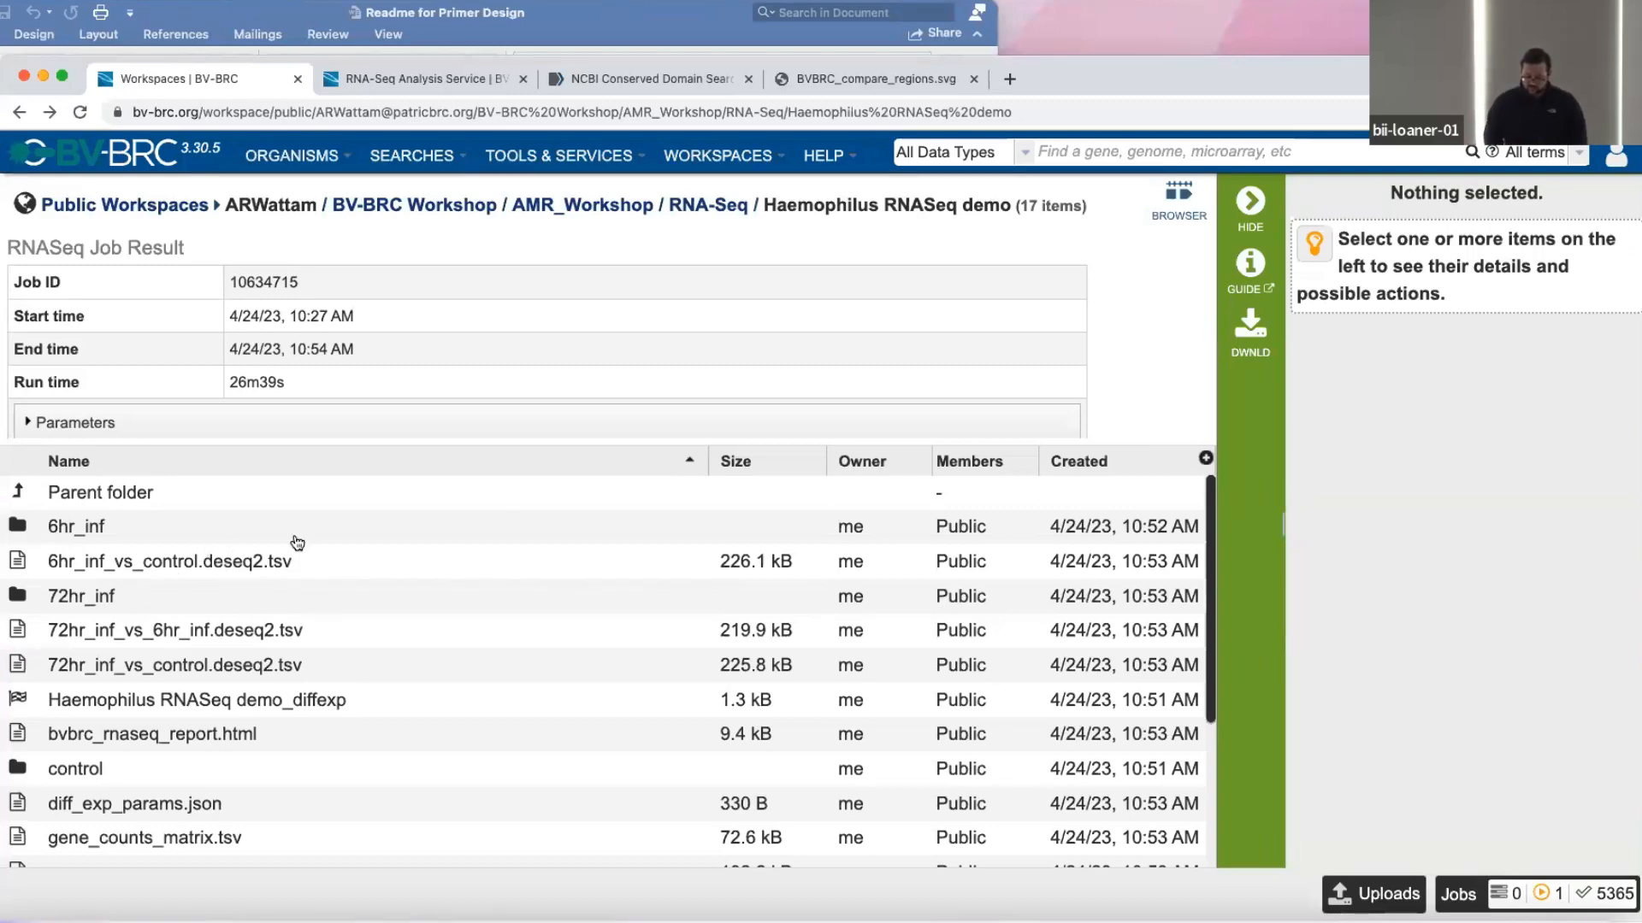
pyautogui.click(18, 564)
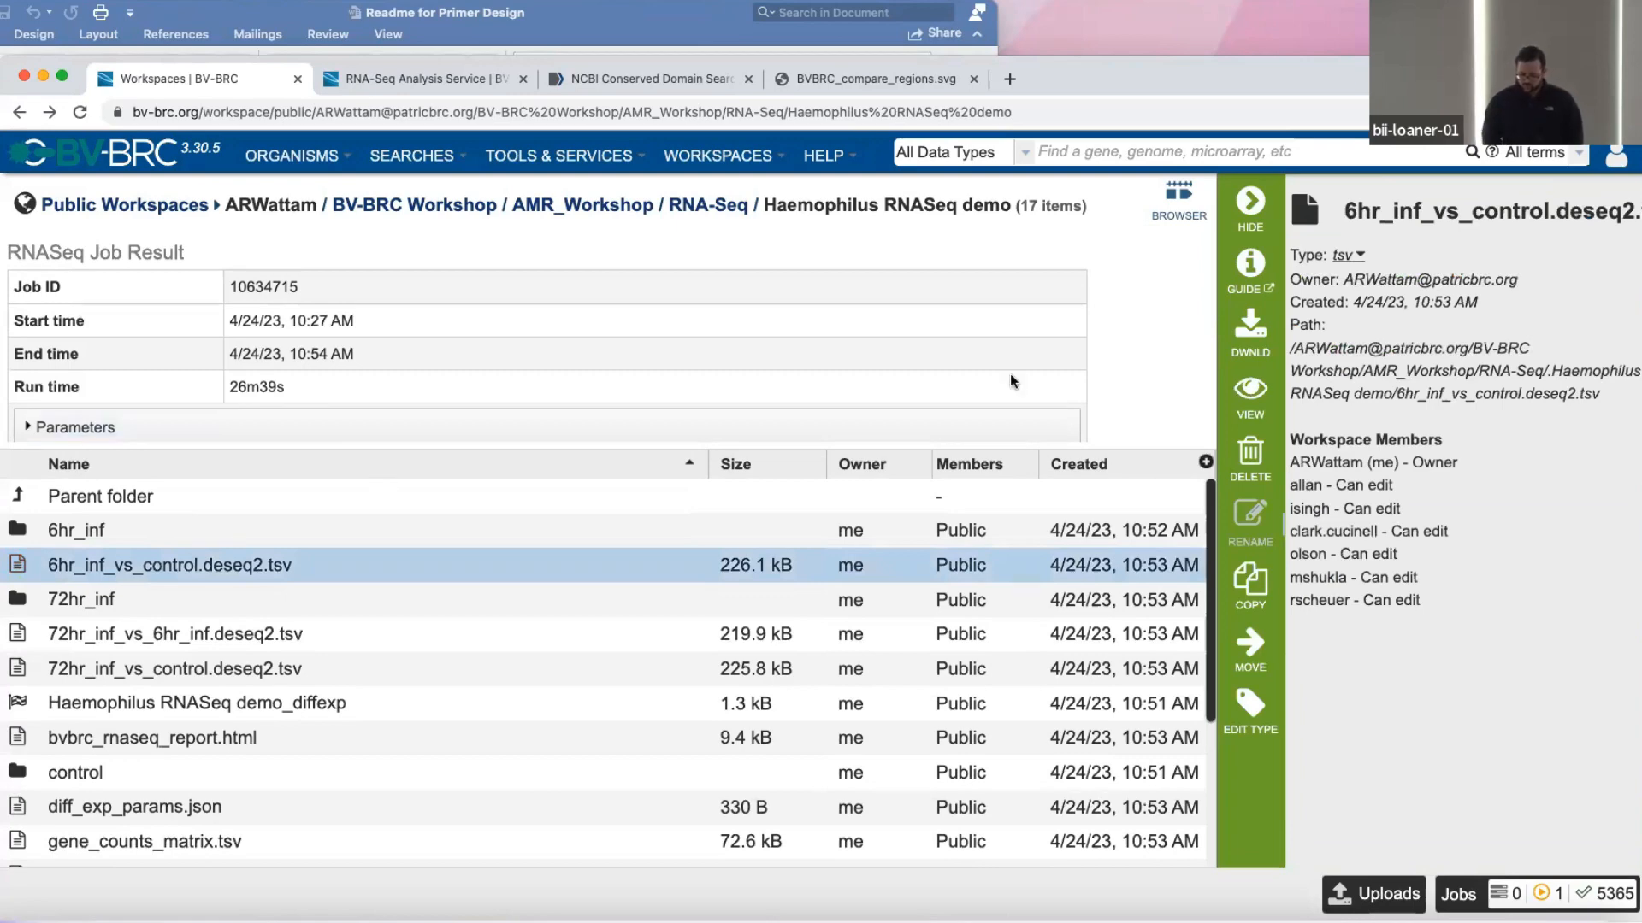
pyautogui.click(1267, 403)
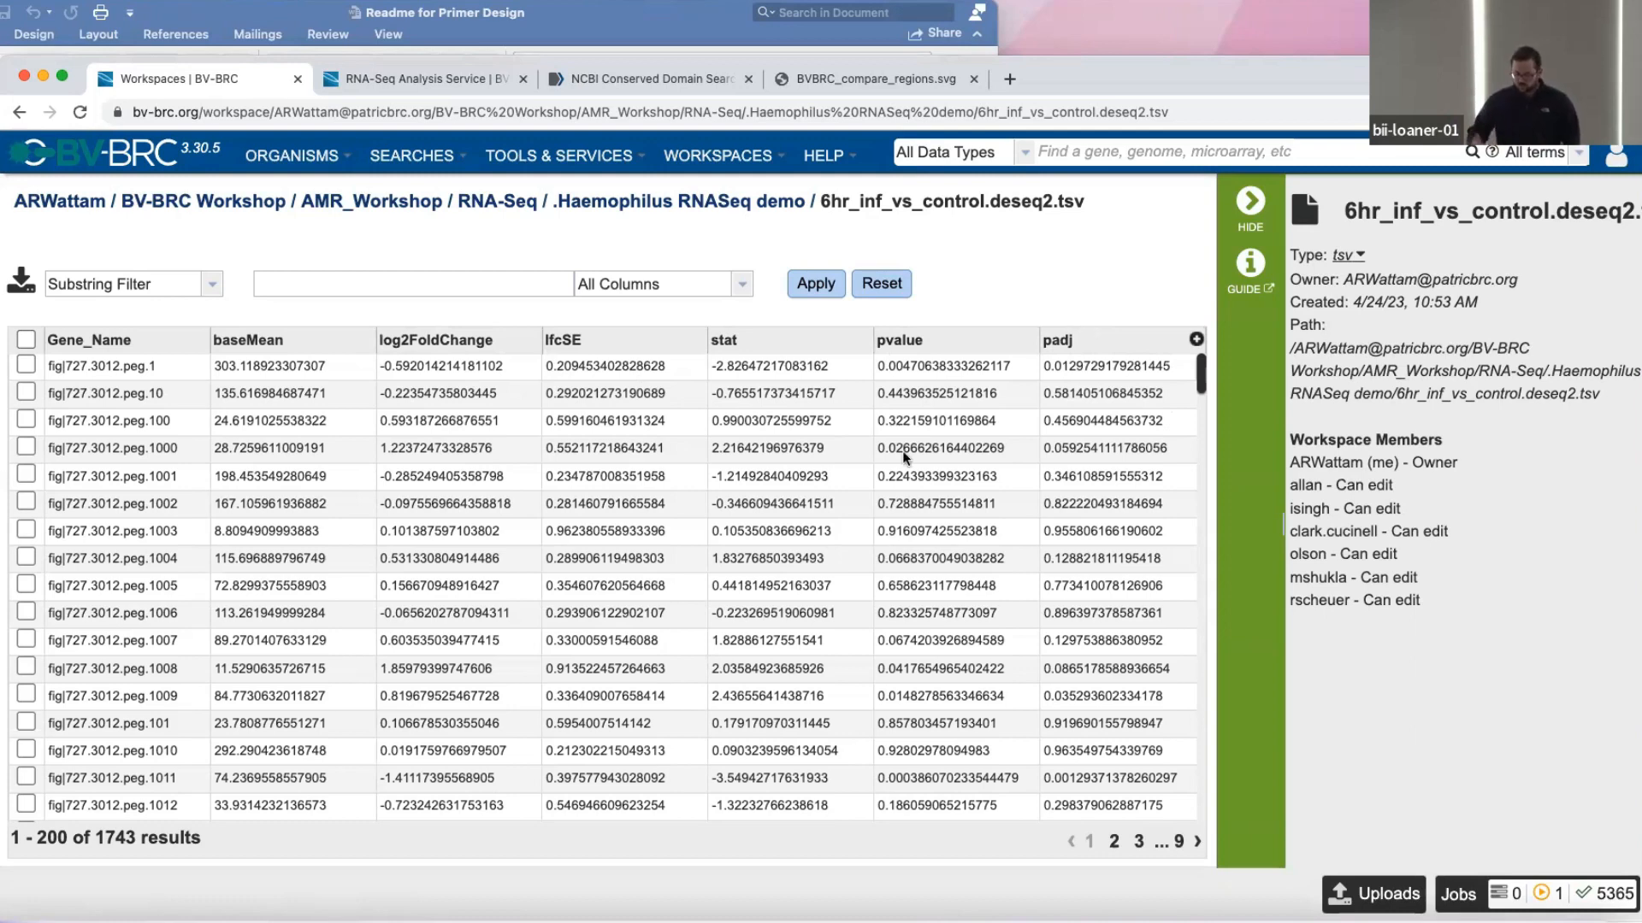
# Go back to the demo result's file list and select the Haemophilus RNASeq demo_diffexp job result.
pyautogui.click(19, 112)
pyautogui.scroll(-1, 133, 587)
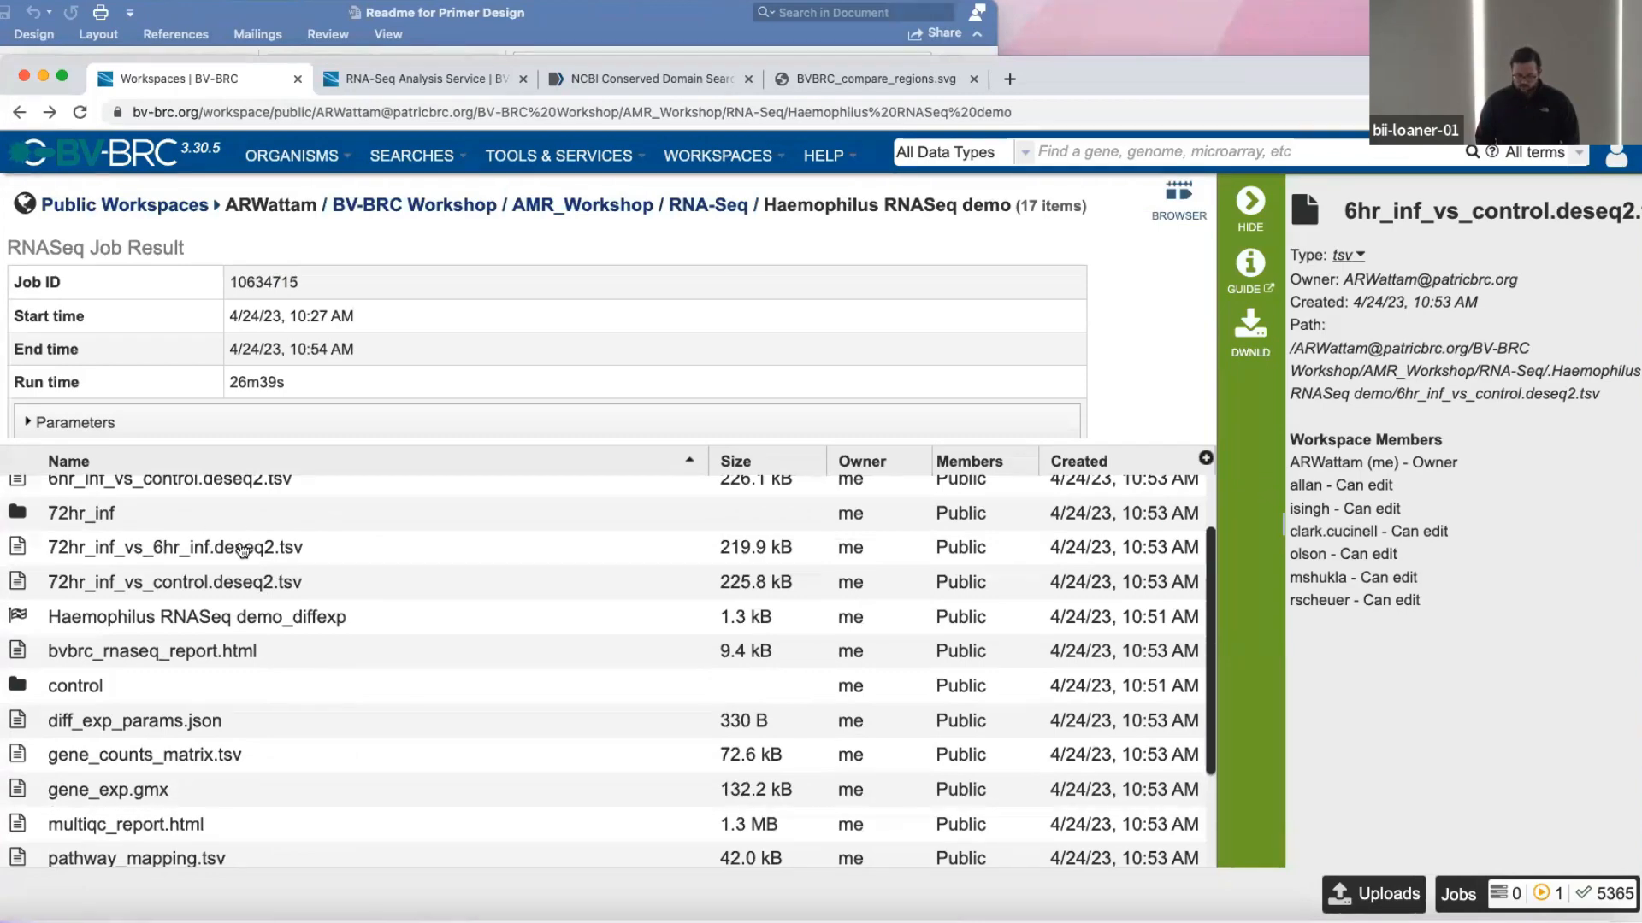
pyautogui.scroll(-1, 414, 560)
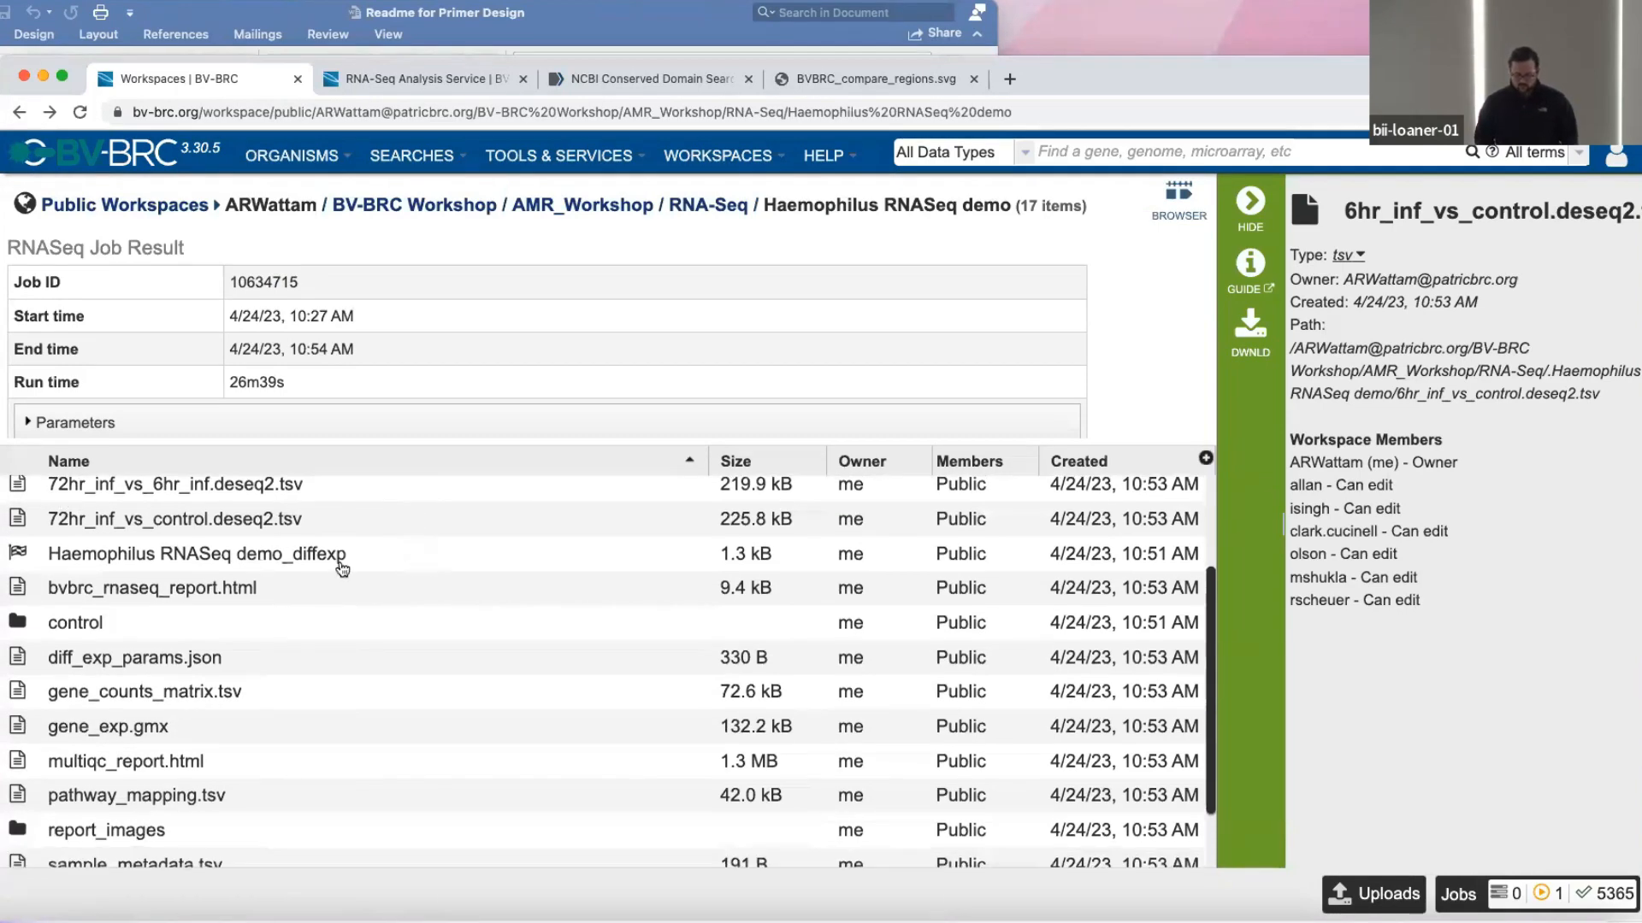
pyautogui.click(100, 558)
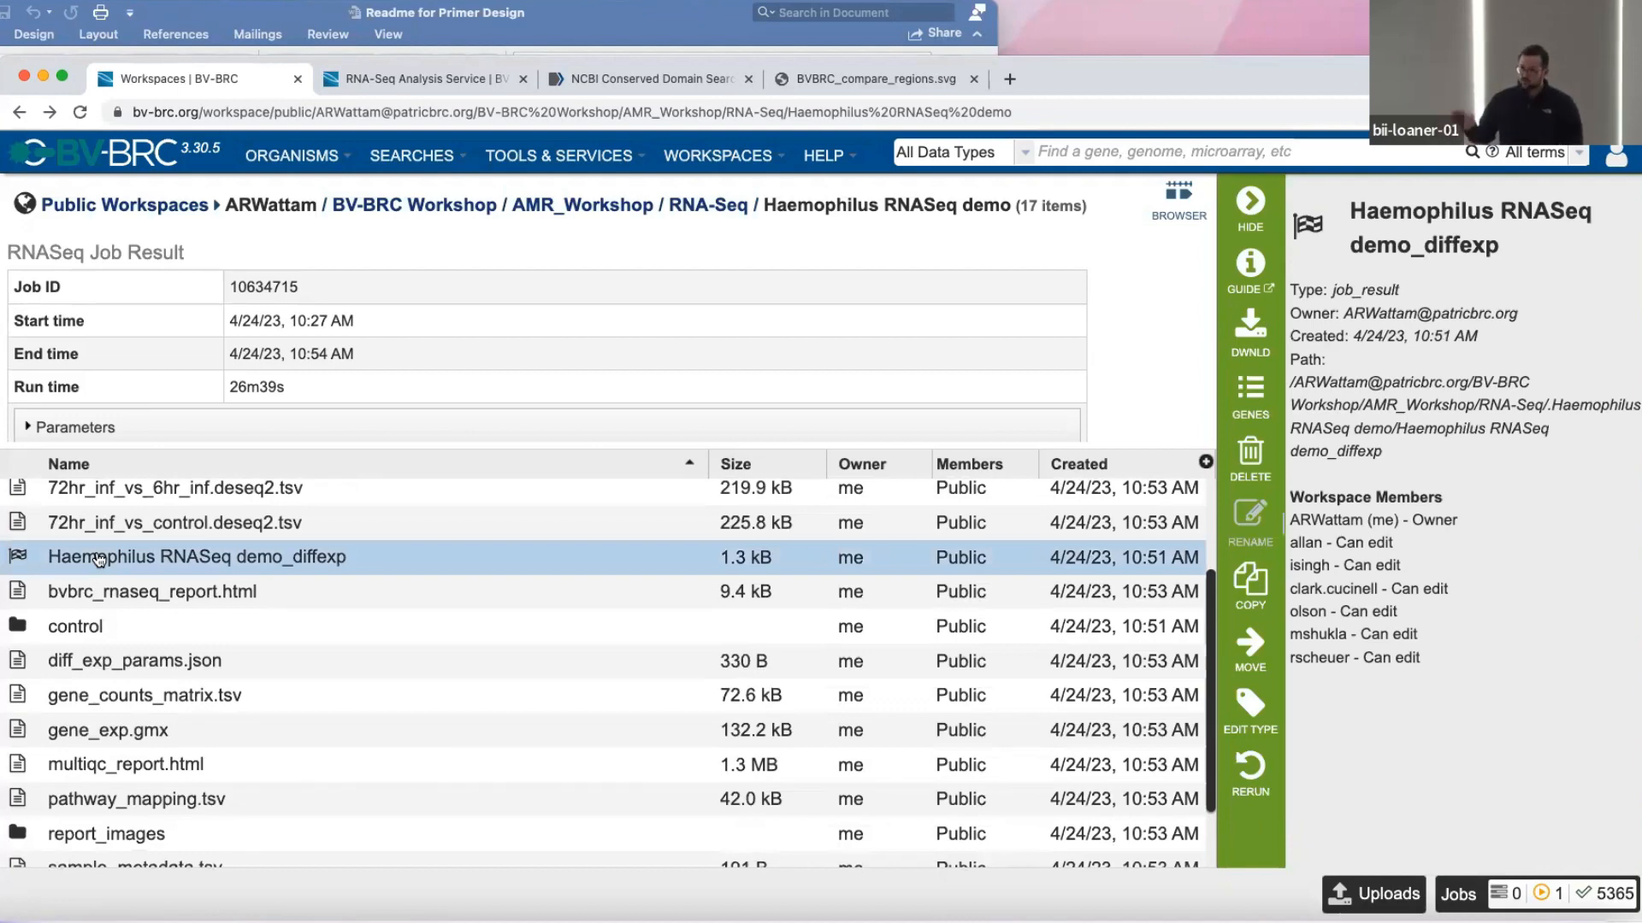
# Open bvbrc_rnaseq_report.html and read through its summary, sample details table and references, ending at the MultiQC report link.
pyautogui.scroll(-2, 90, 564)
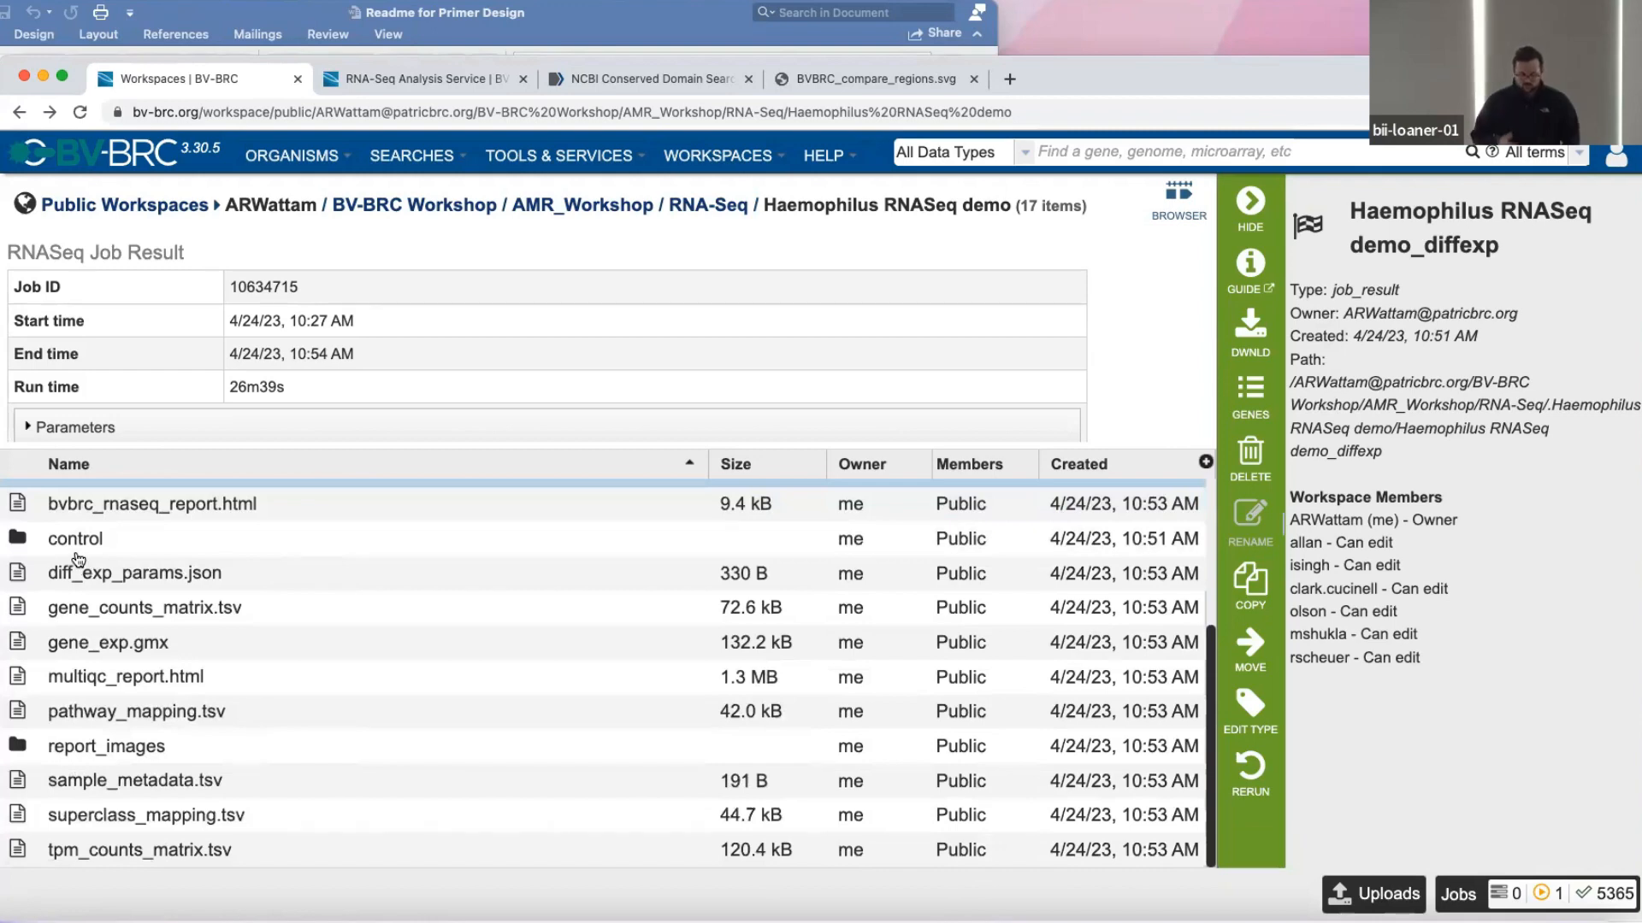
pyautogui.click(206, 517)
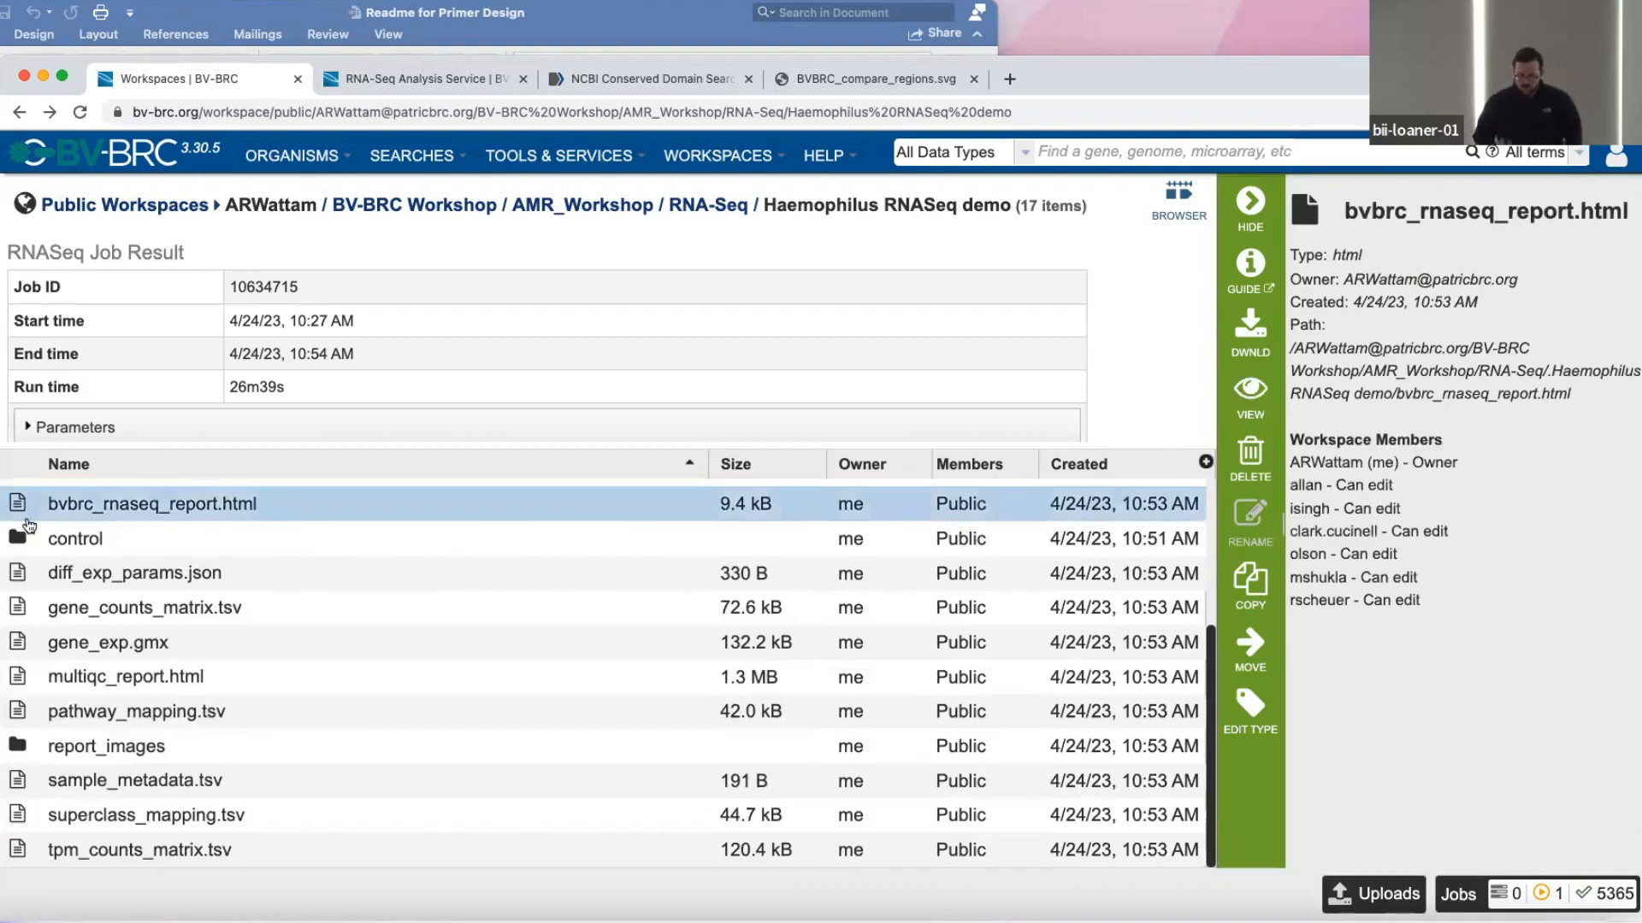
pyautogui.doubleClick(22, 506)
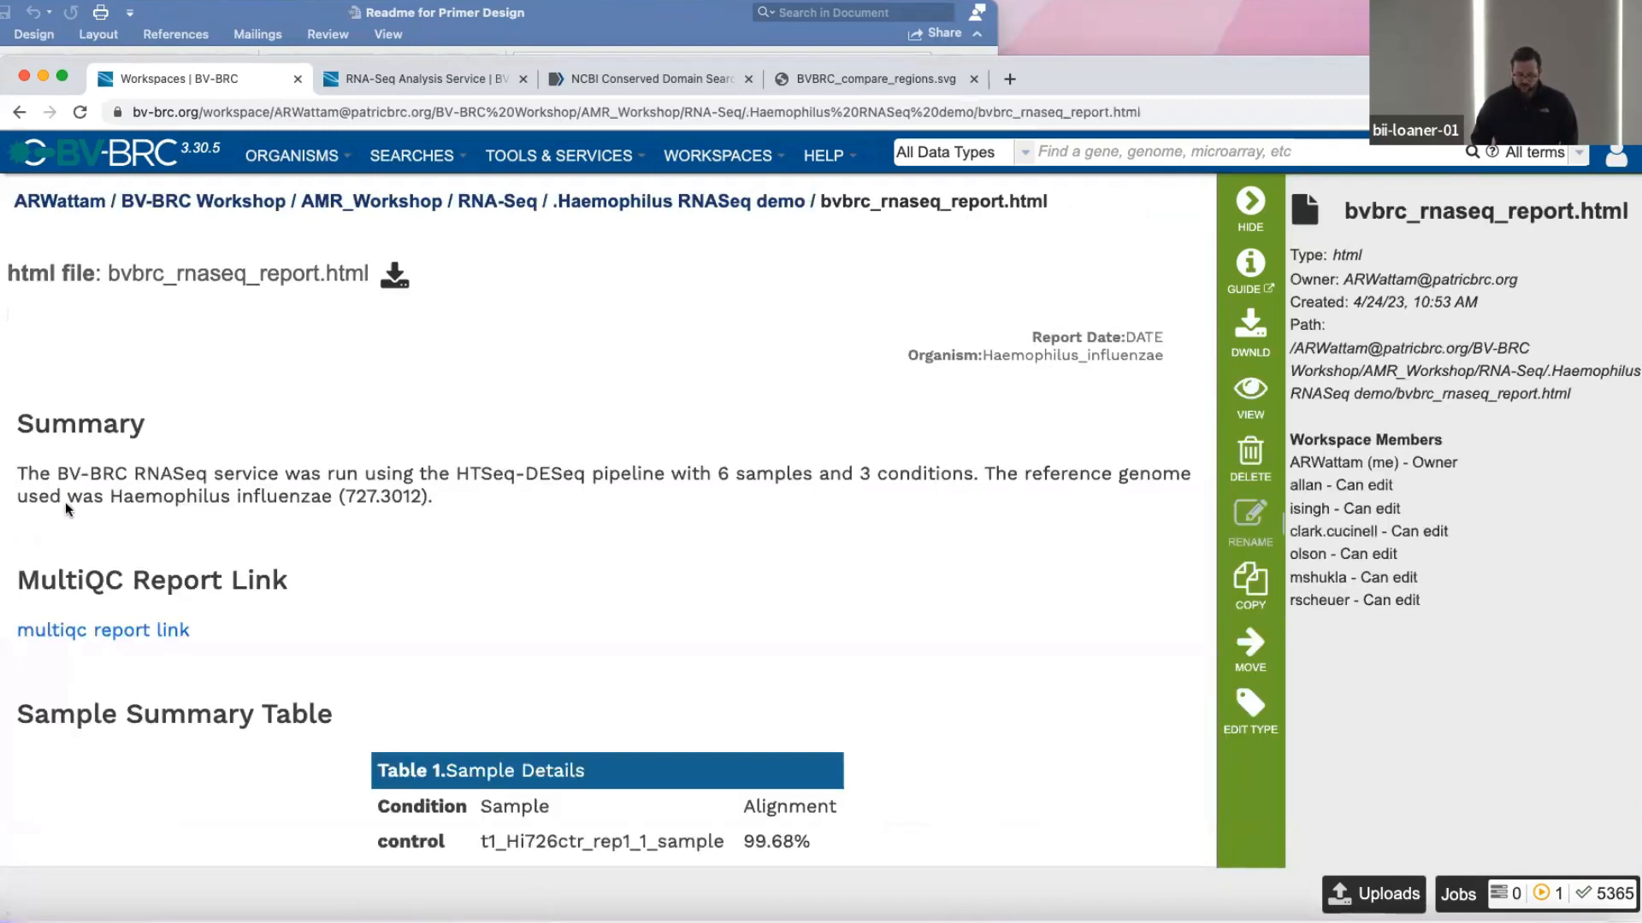
pyautogui.scroll(-1, 554, 478)
pyautogui.scroll(-1, 554, 478)
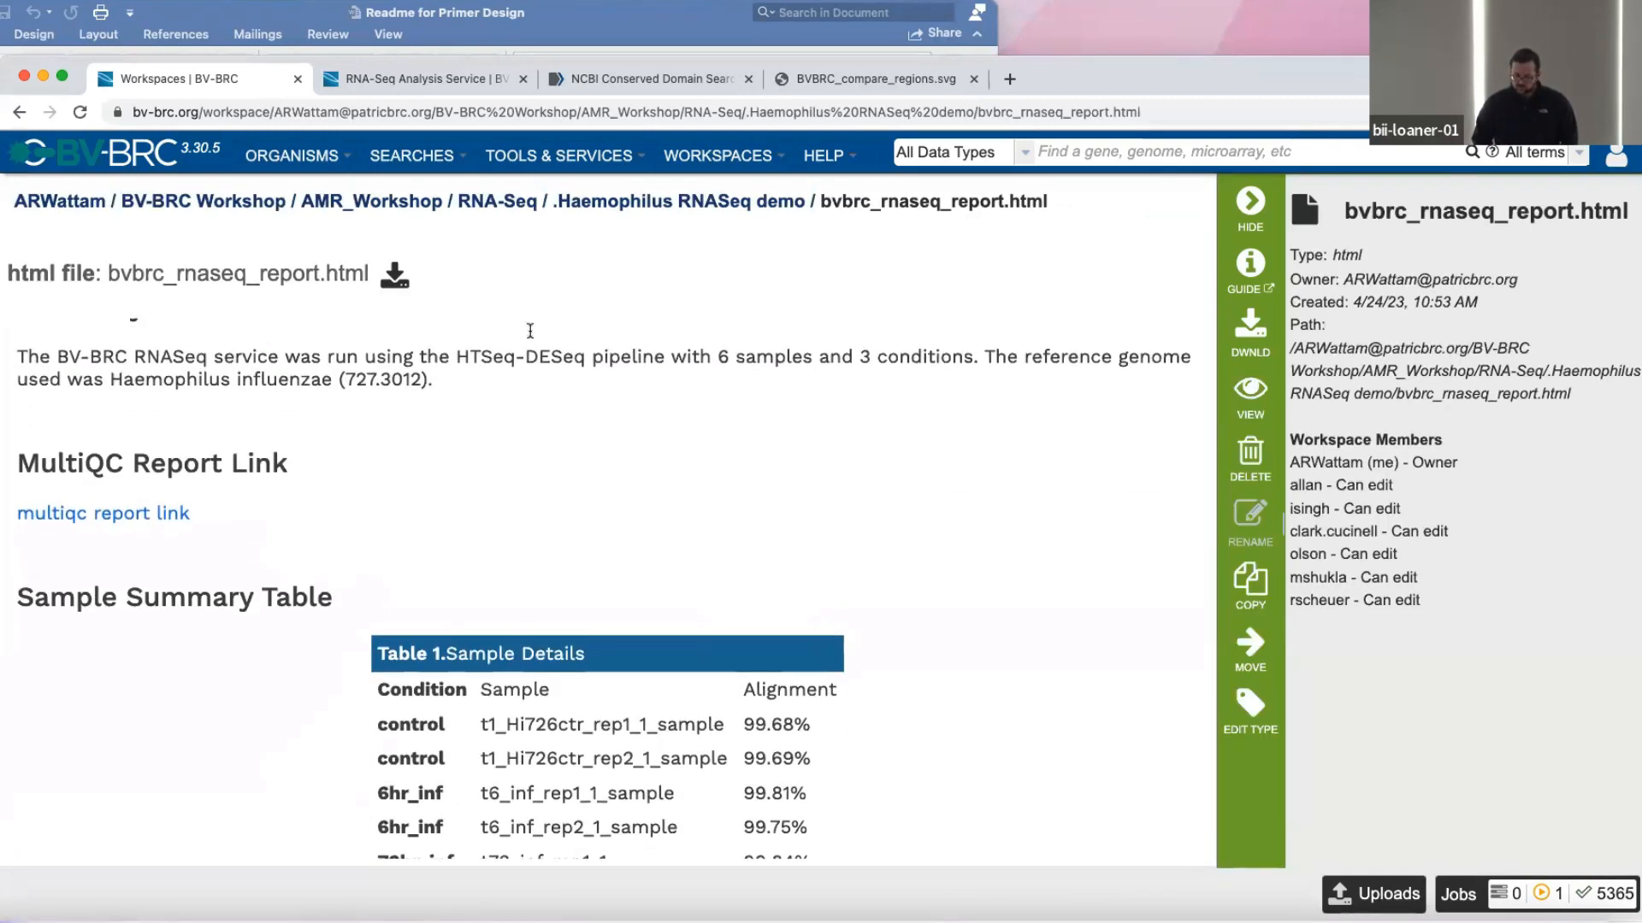
pyautogui.scroll(-2, 550, 537)
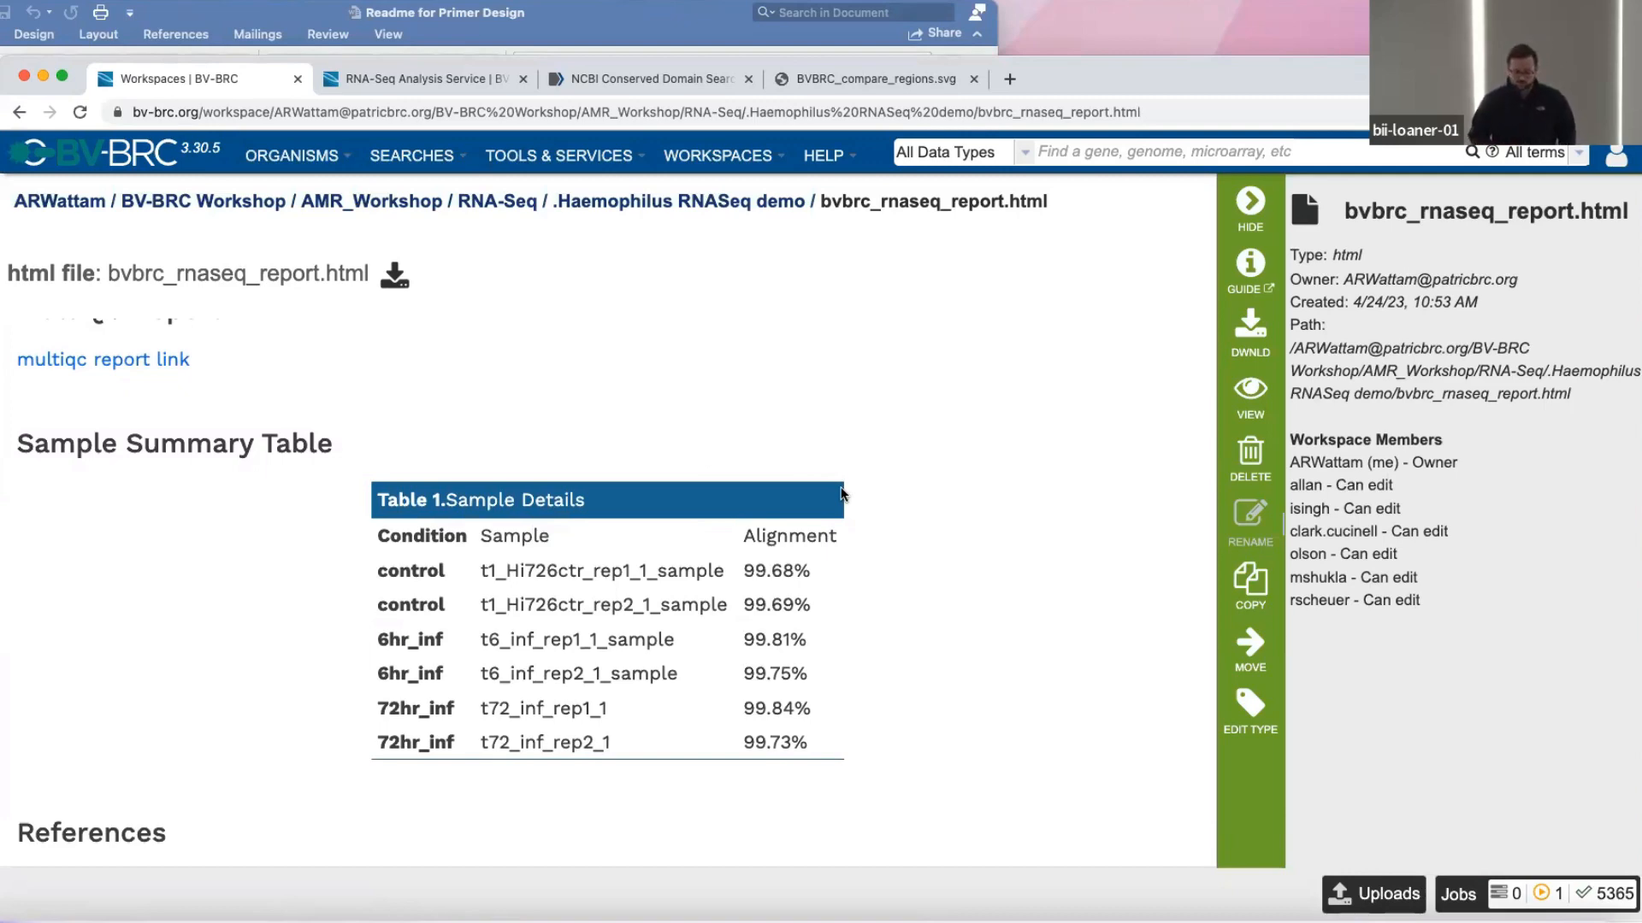
pyautogui.scroll(-4, 565, 547)
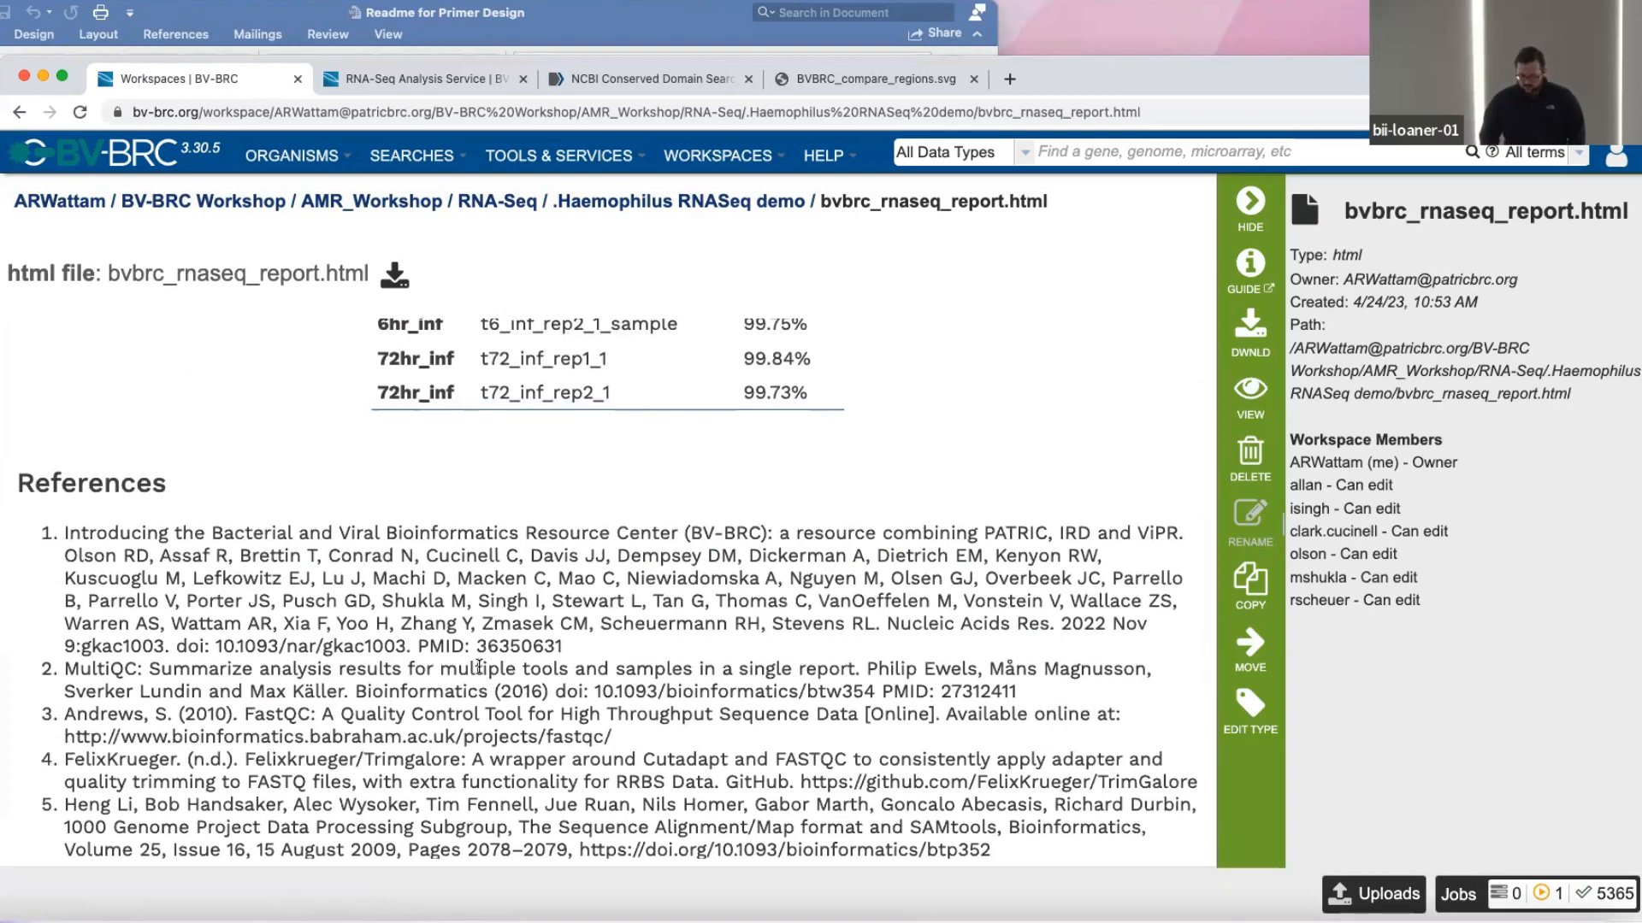
pyautogui.scroll(6, 478, 667)
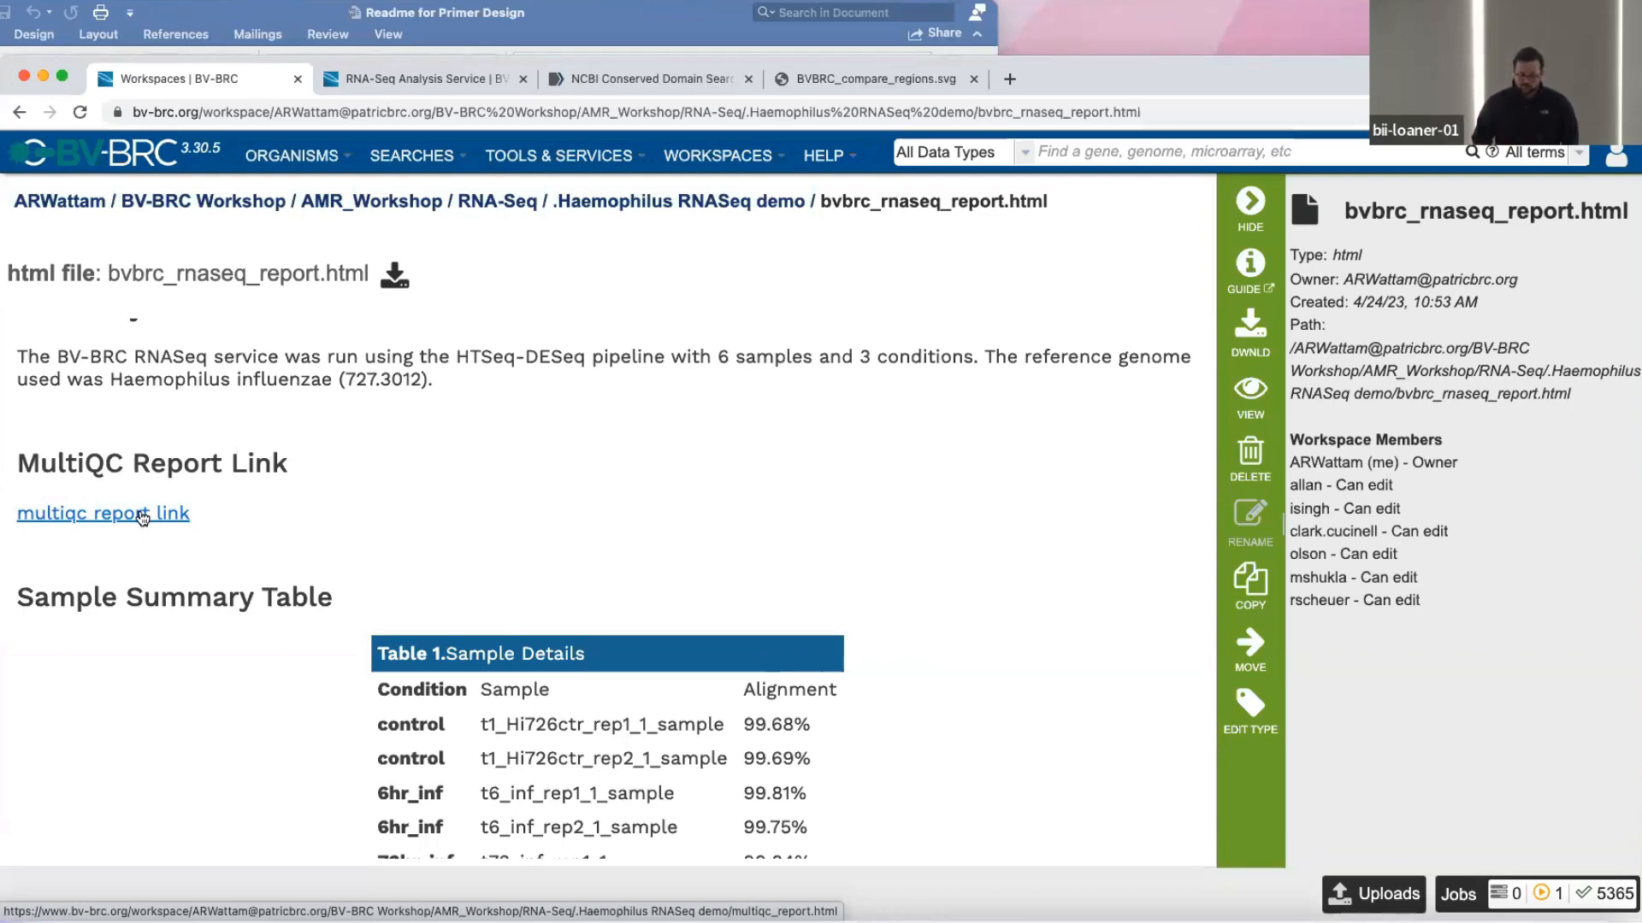
# Open the linked MultiQC report in a new browser tab and switch to it.
pyautogui.rightClick(142, 518)
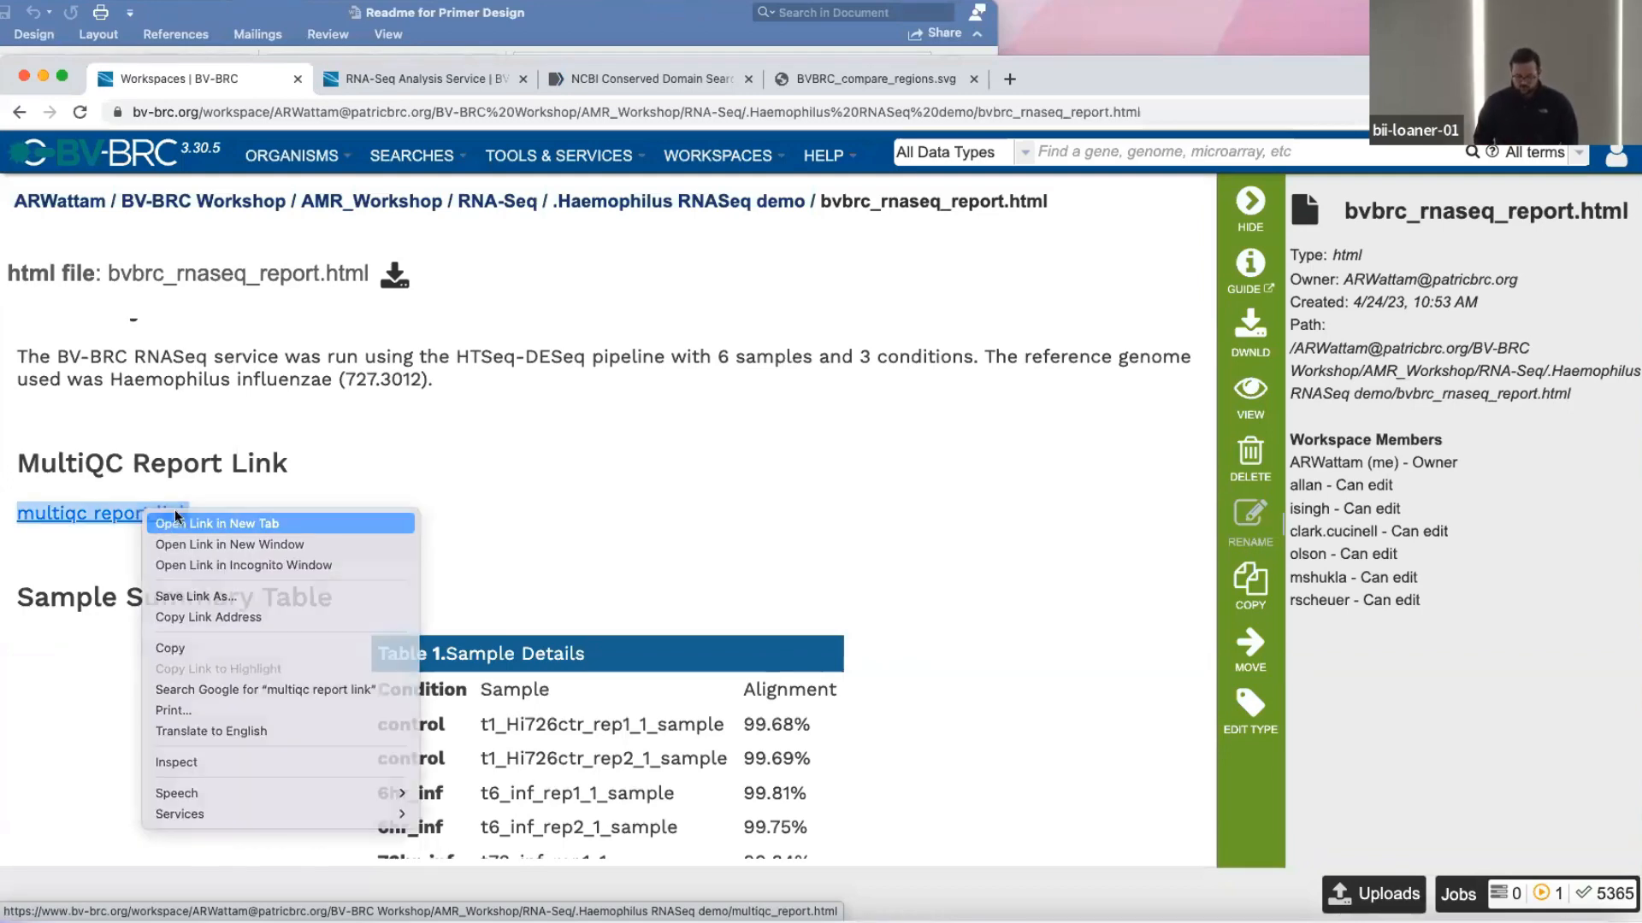
pyautogui.click(218, 522)
pyautogui.click(394, 85)
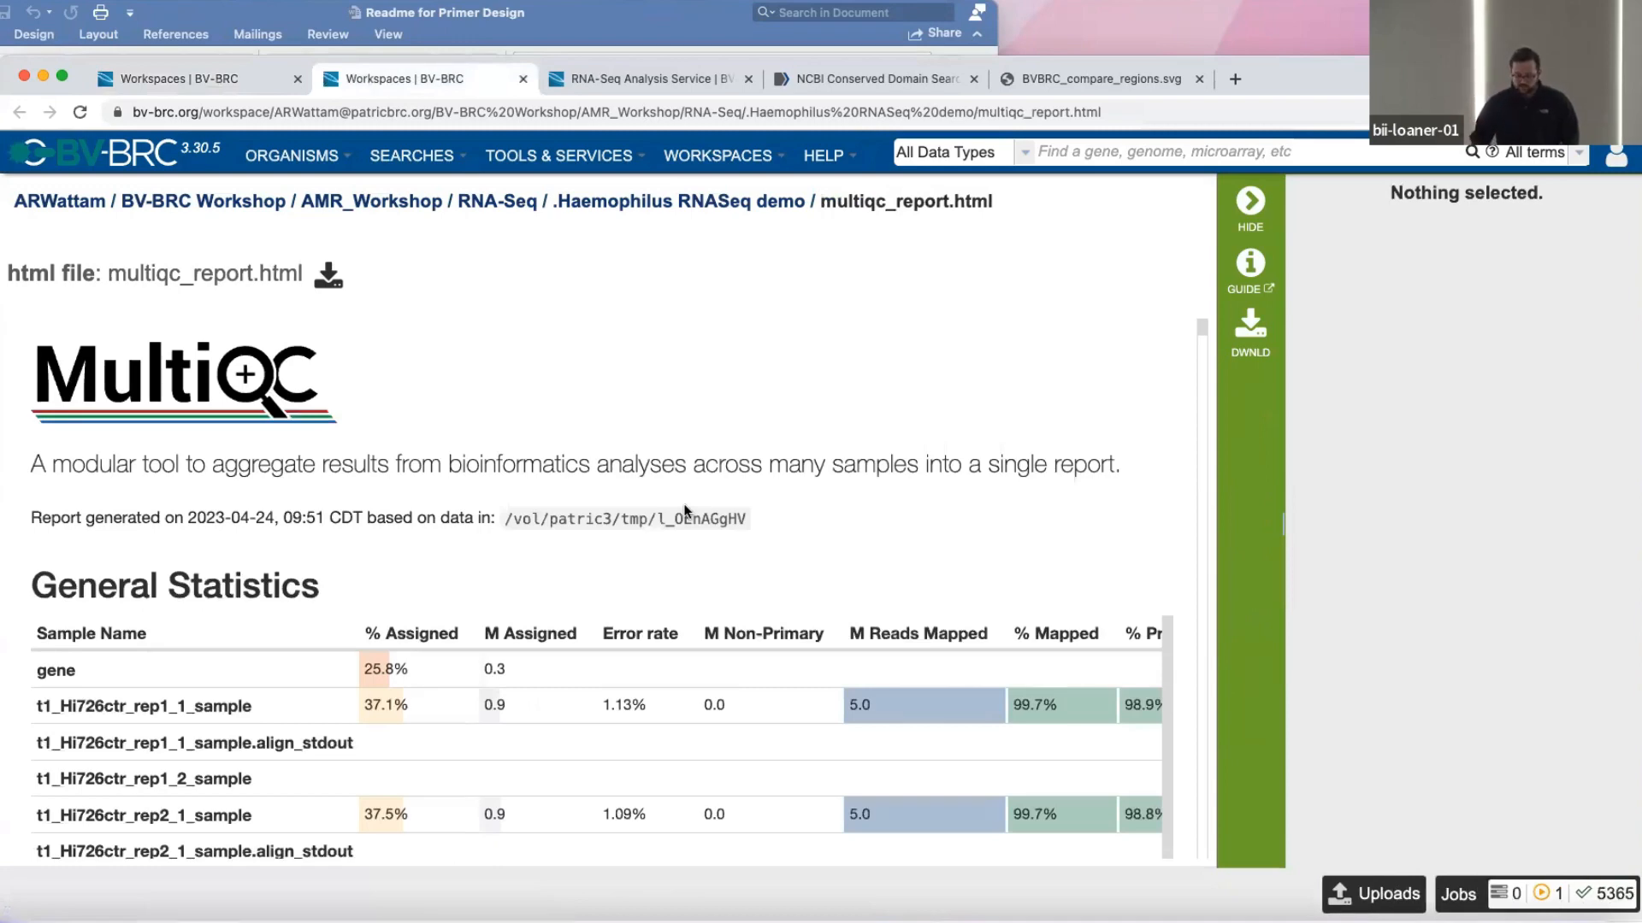
# Examine the report's General Statistics table across all samples, including the assigned, error rate, mapped and proper pairs columns.
pyautogui.scroll(-3, 985, 423)
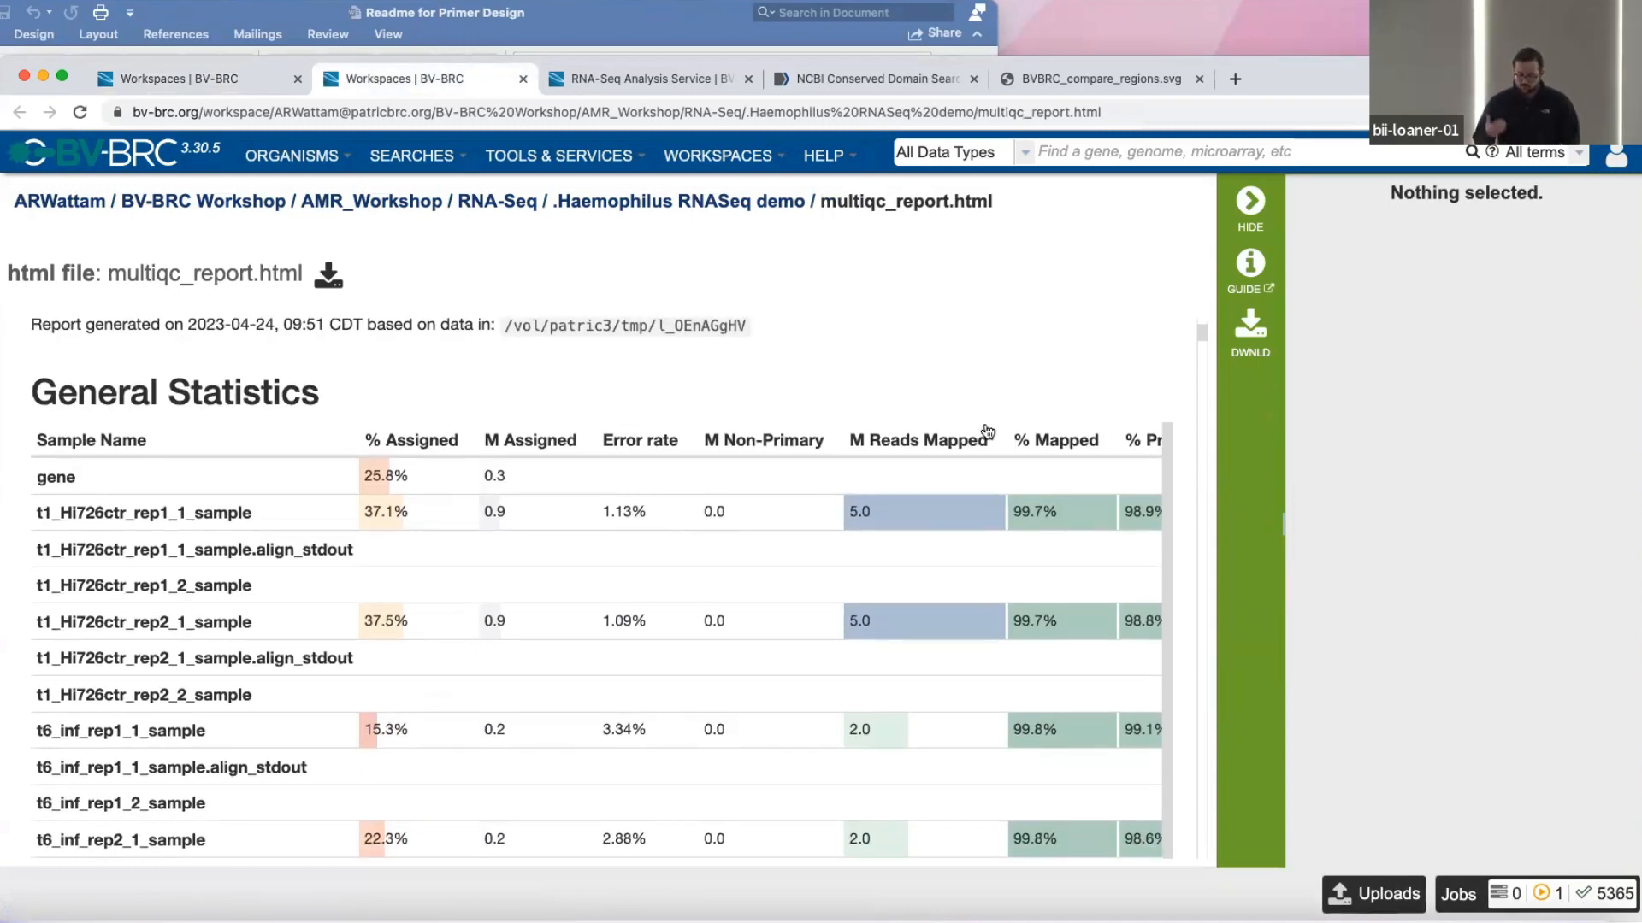
pyautogui.hscroll(3, 972, 464)
pyautogui.scroll(-2, 972, 464)
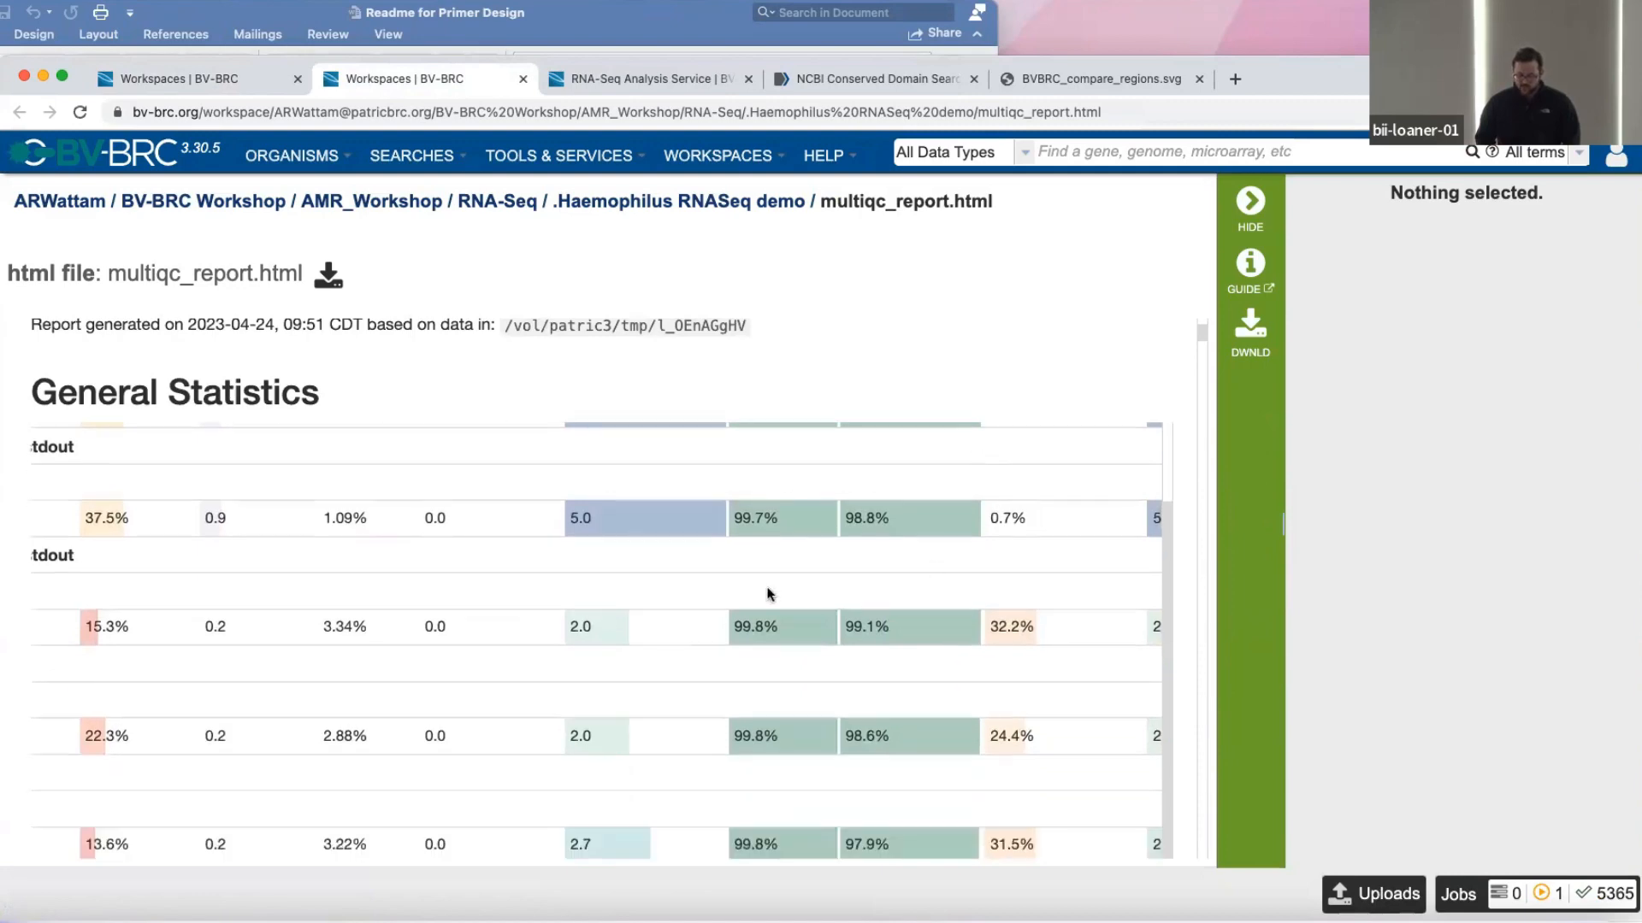
pyautogui.hscroll(-2, 768, 593)
pyautogui.scroll(2, 769, 593)
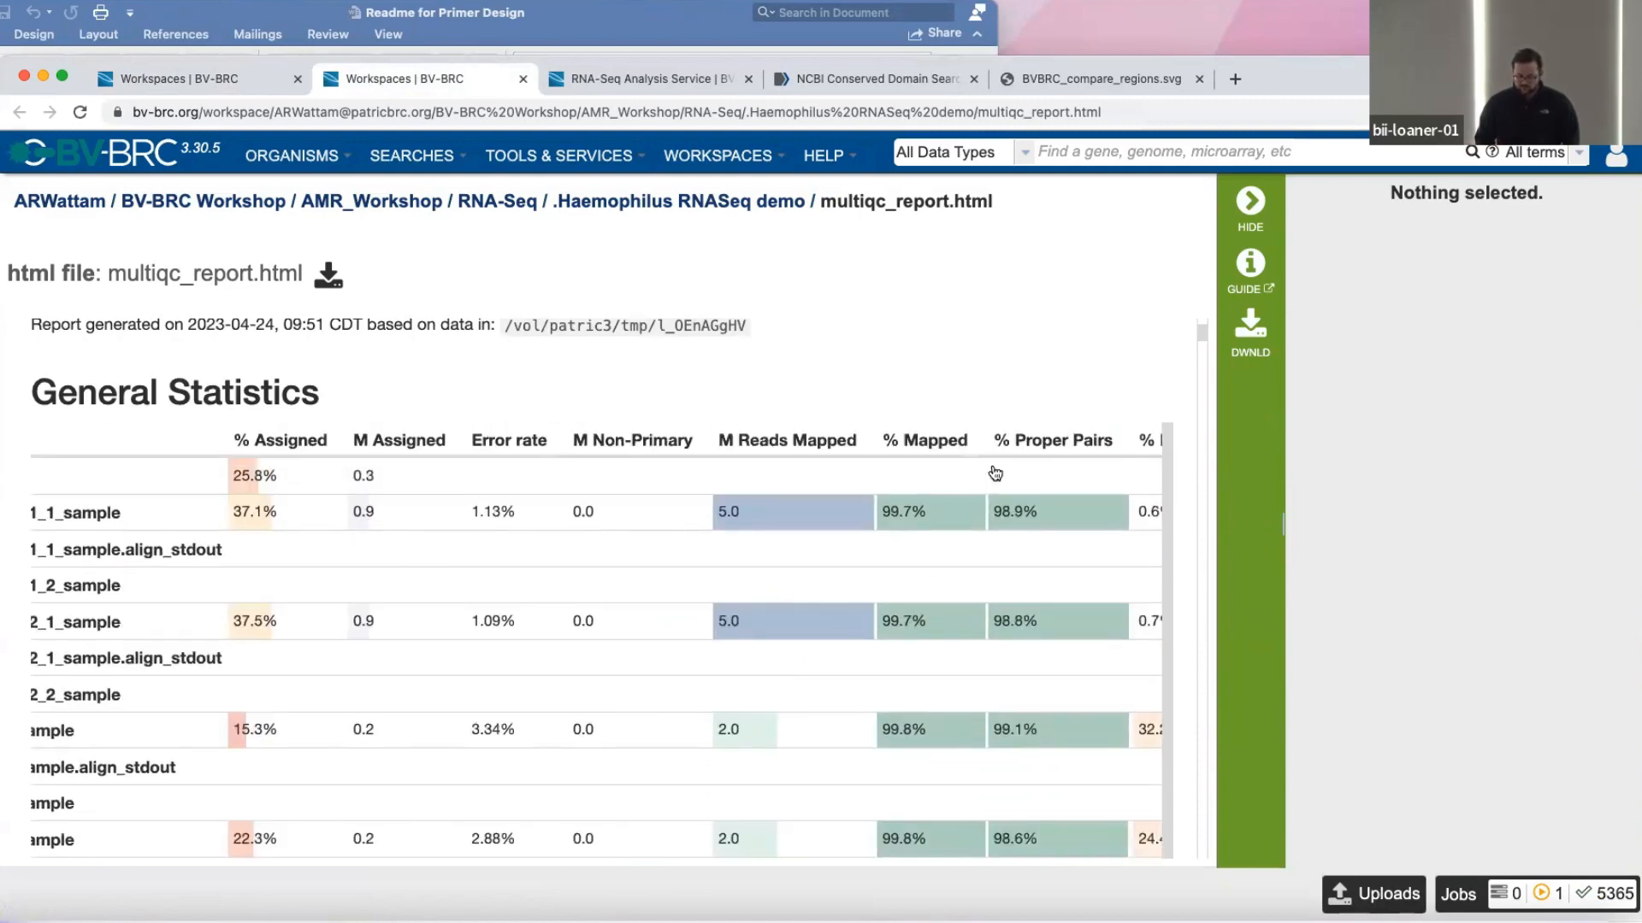
pyautogui.scroll(-3, 949, 453)
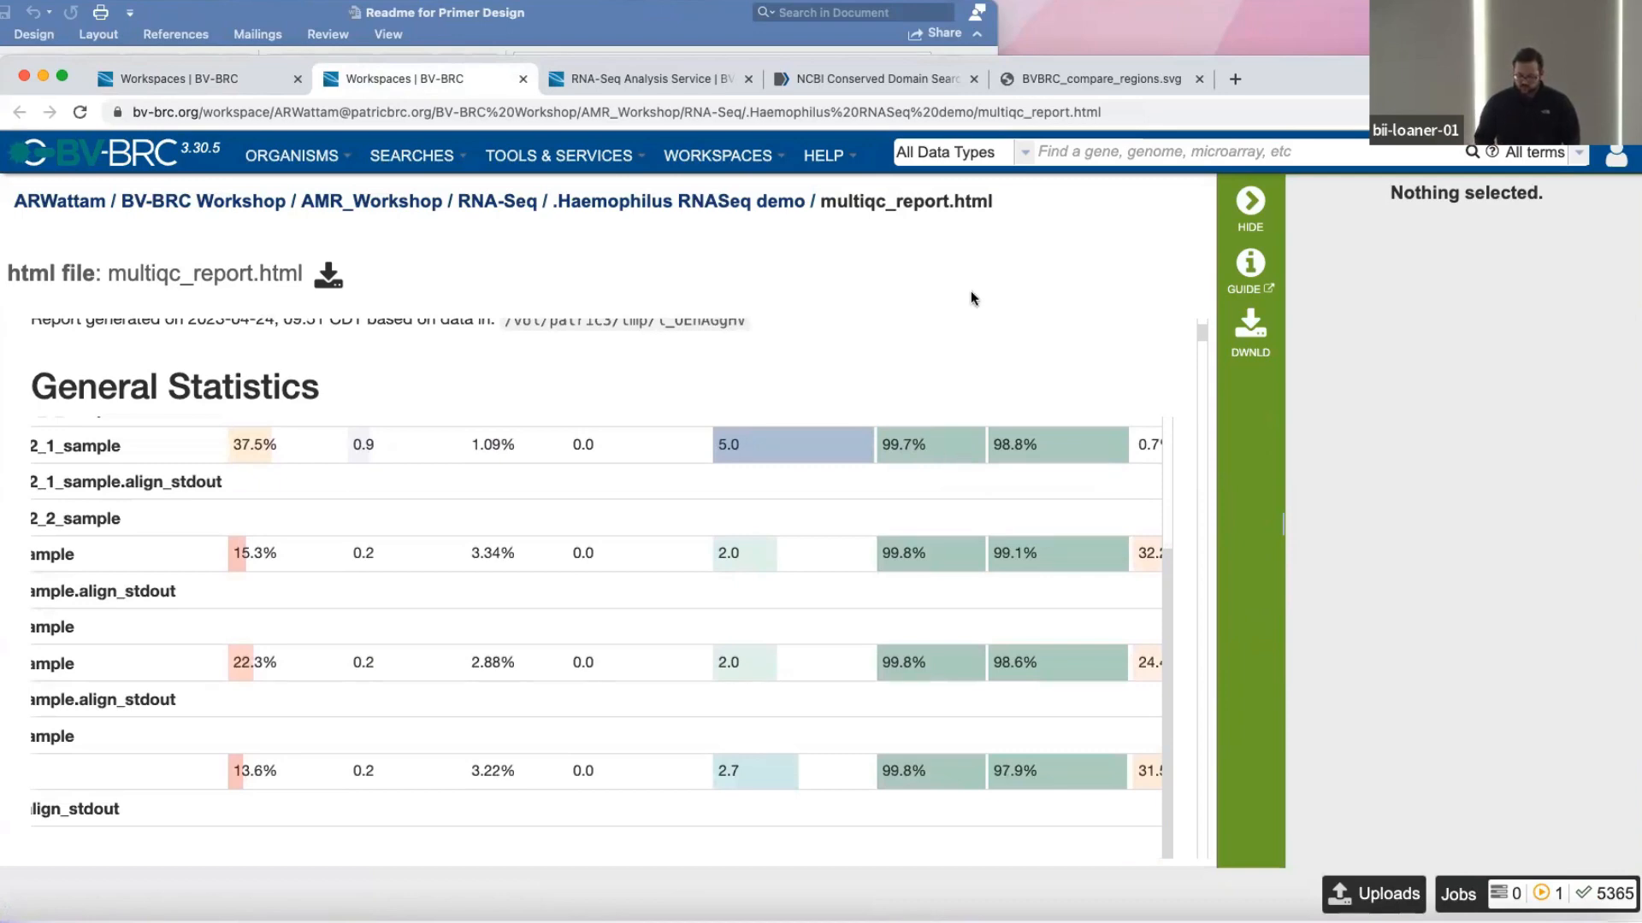
# Examine the RSeQC Infer experiment section and its plot of sense and antisense tags for each sample.
pyautogui.scroll(-10, 912, 561)
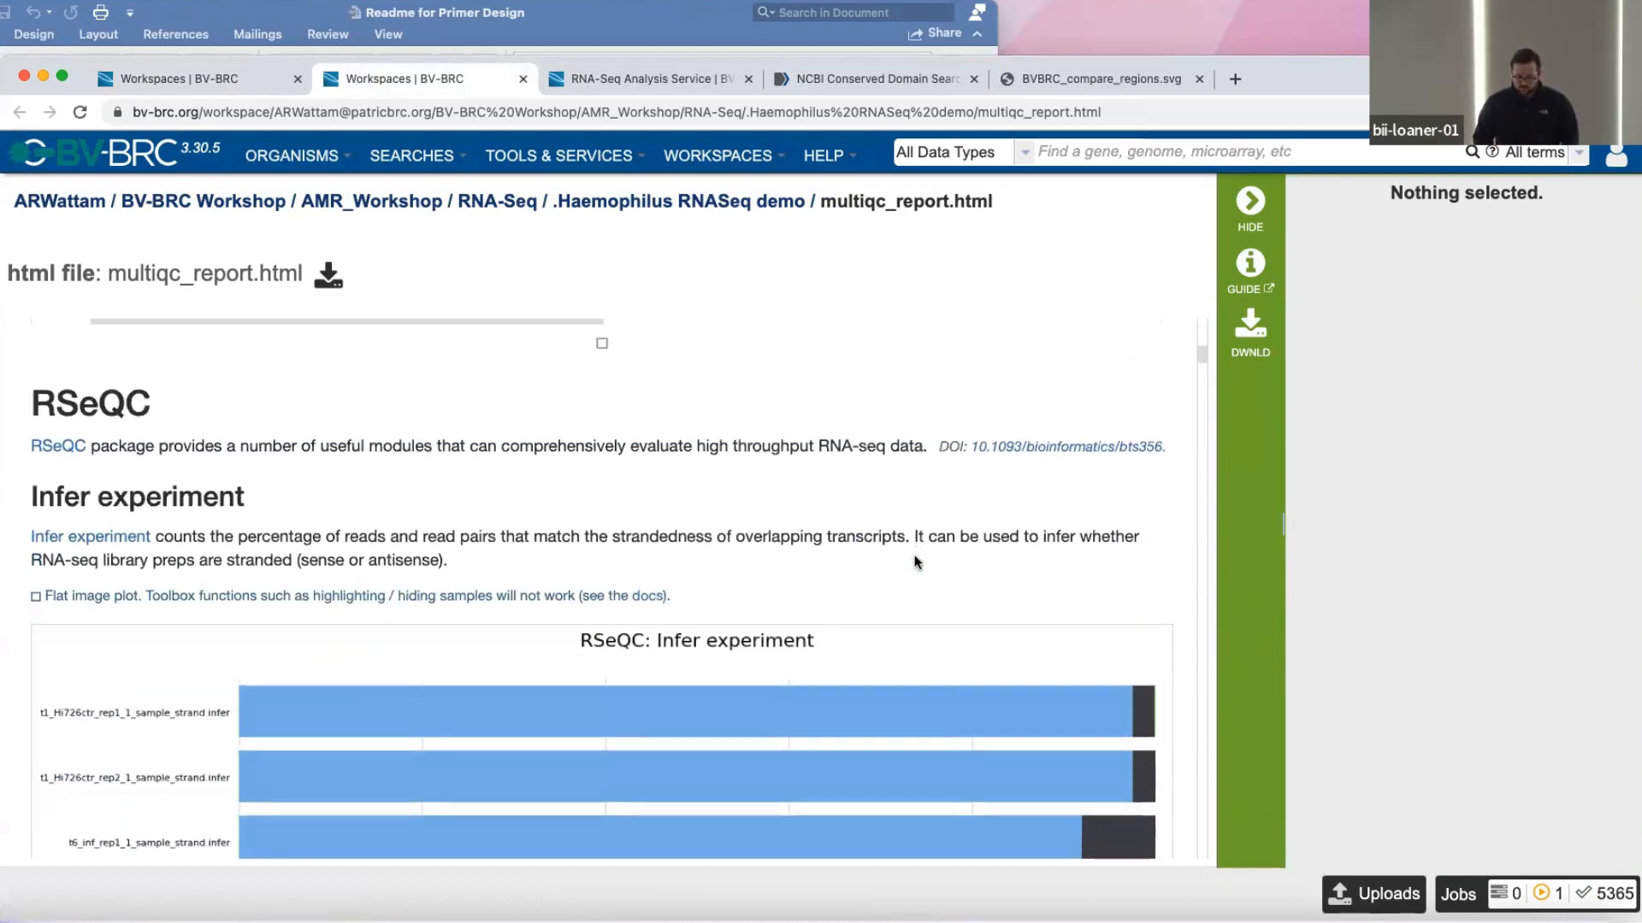
pyautogui.scroll(-2, 916, 561)
pyautogui.scroll(1, 917, 561)
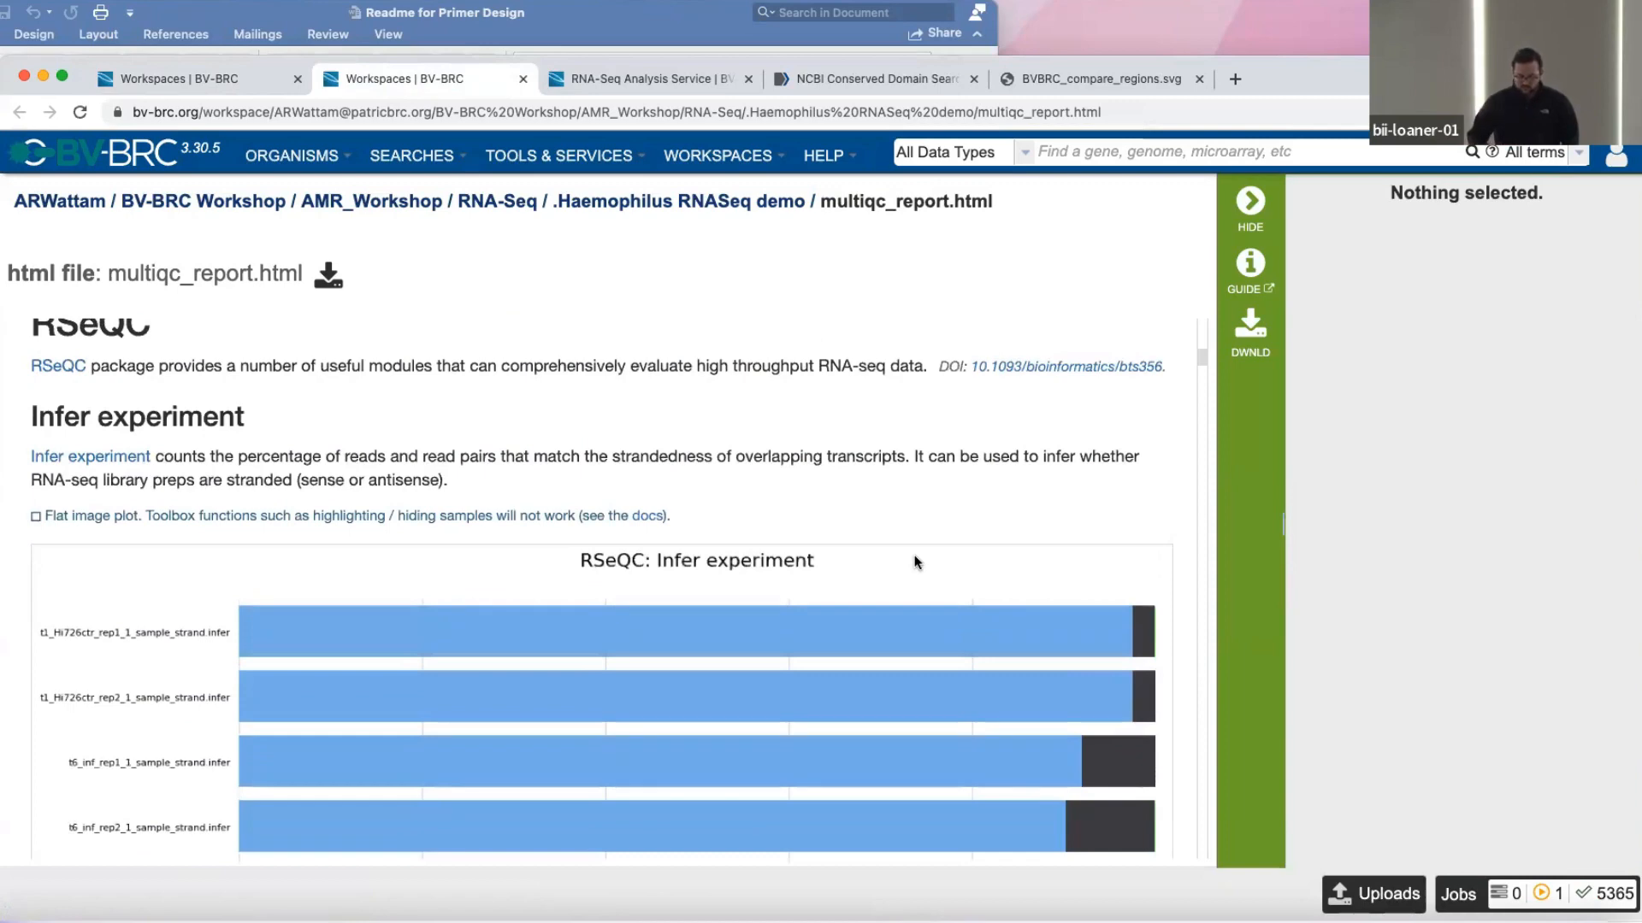
pyautogui.scroll(-3, 916, 561)
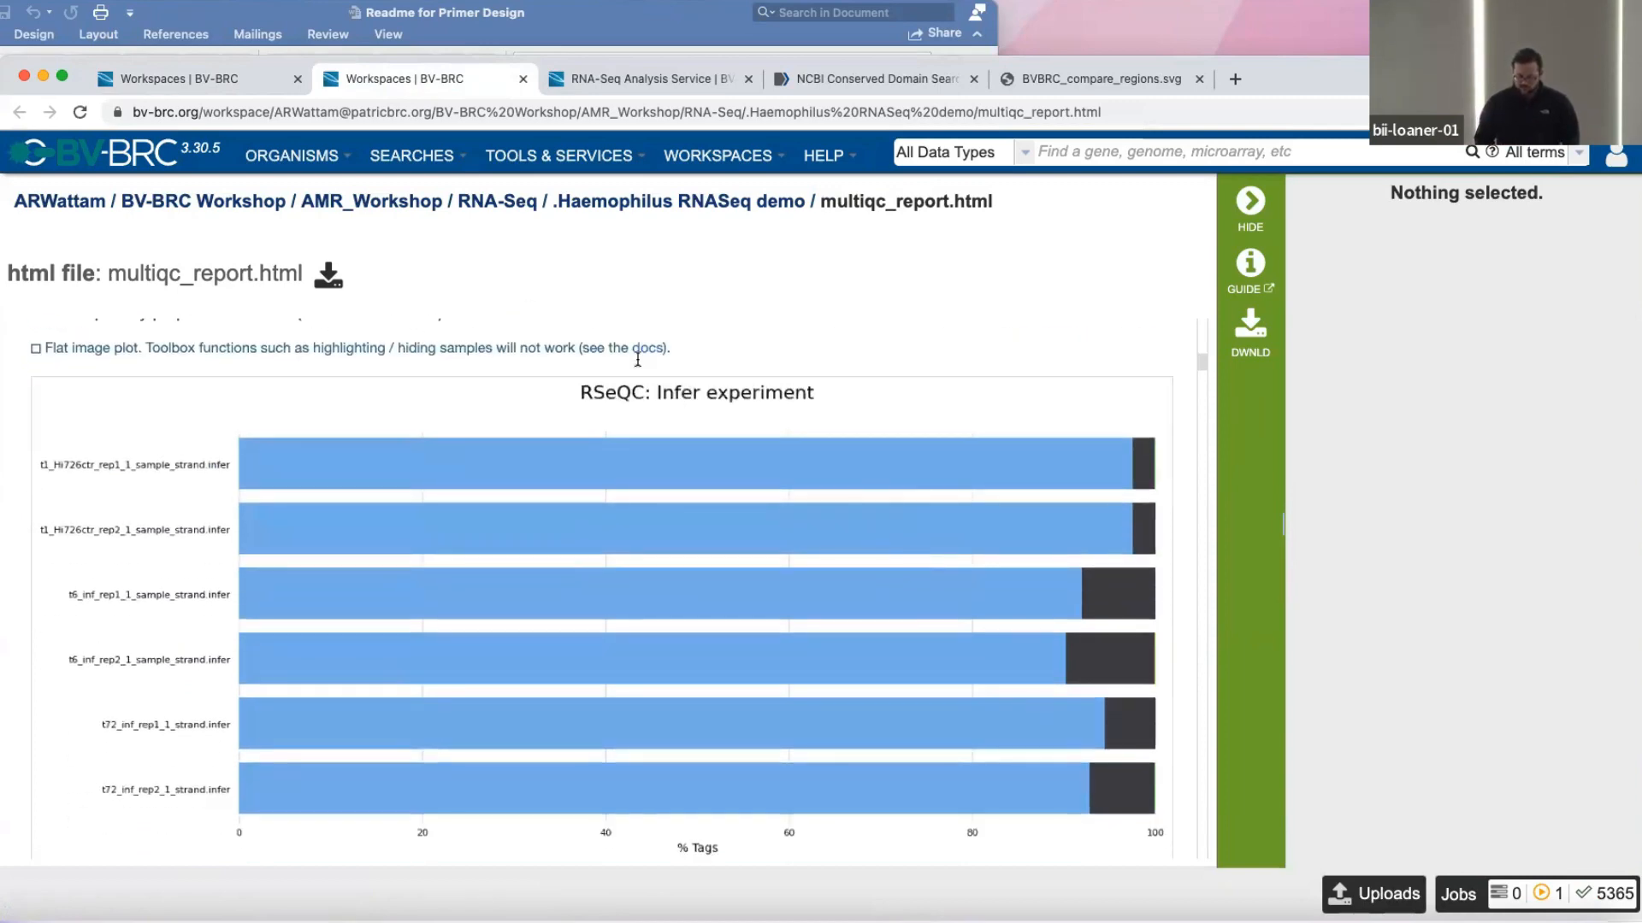
pyautogui.scroll(-2, 572, 425)
pyautogui.scroll(3, 624, 567)
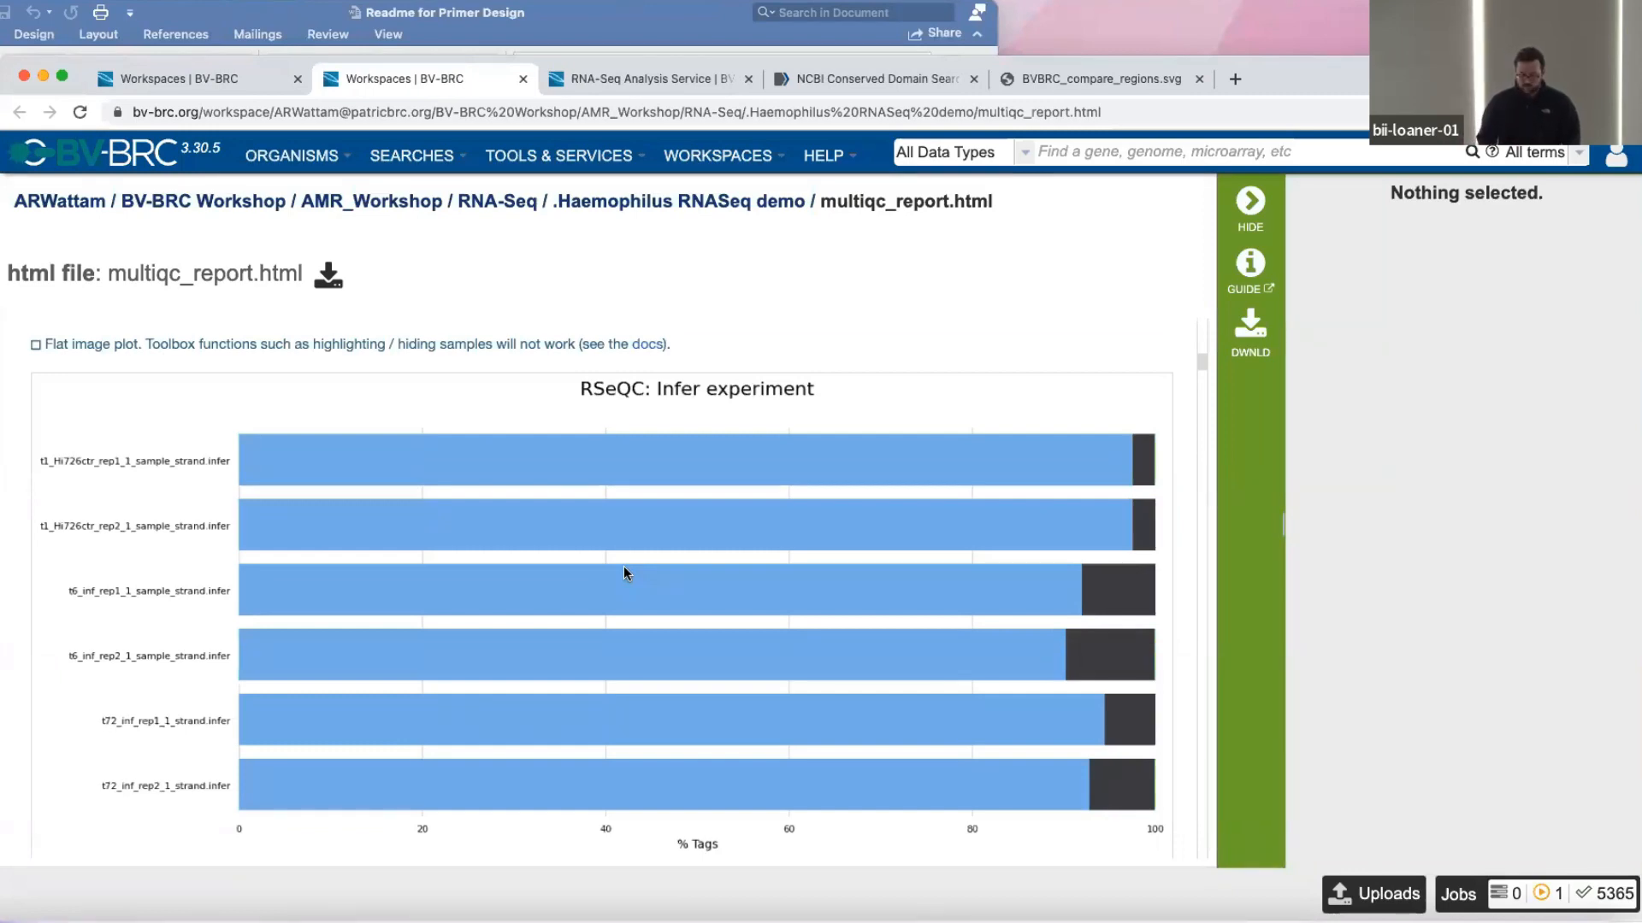
pyautogui.scroll(-4, 624, 571)
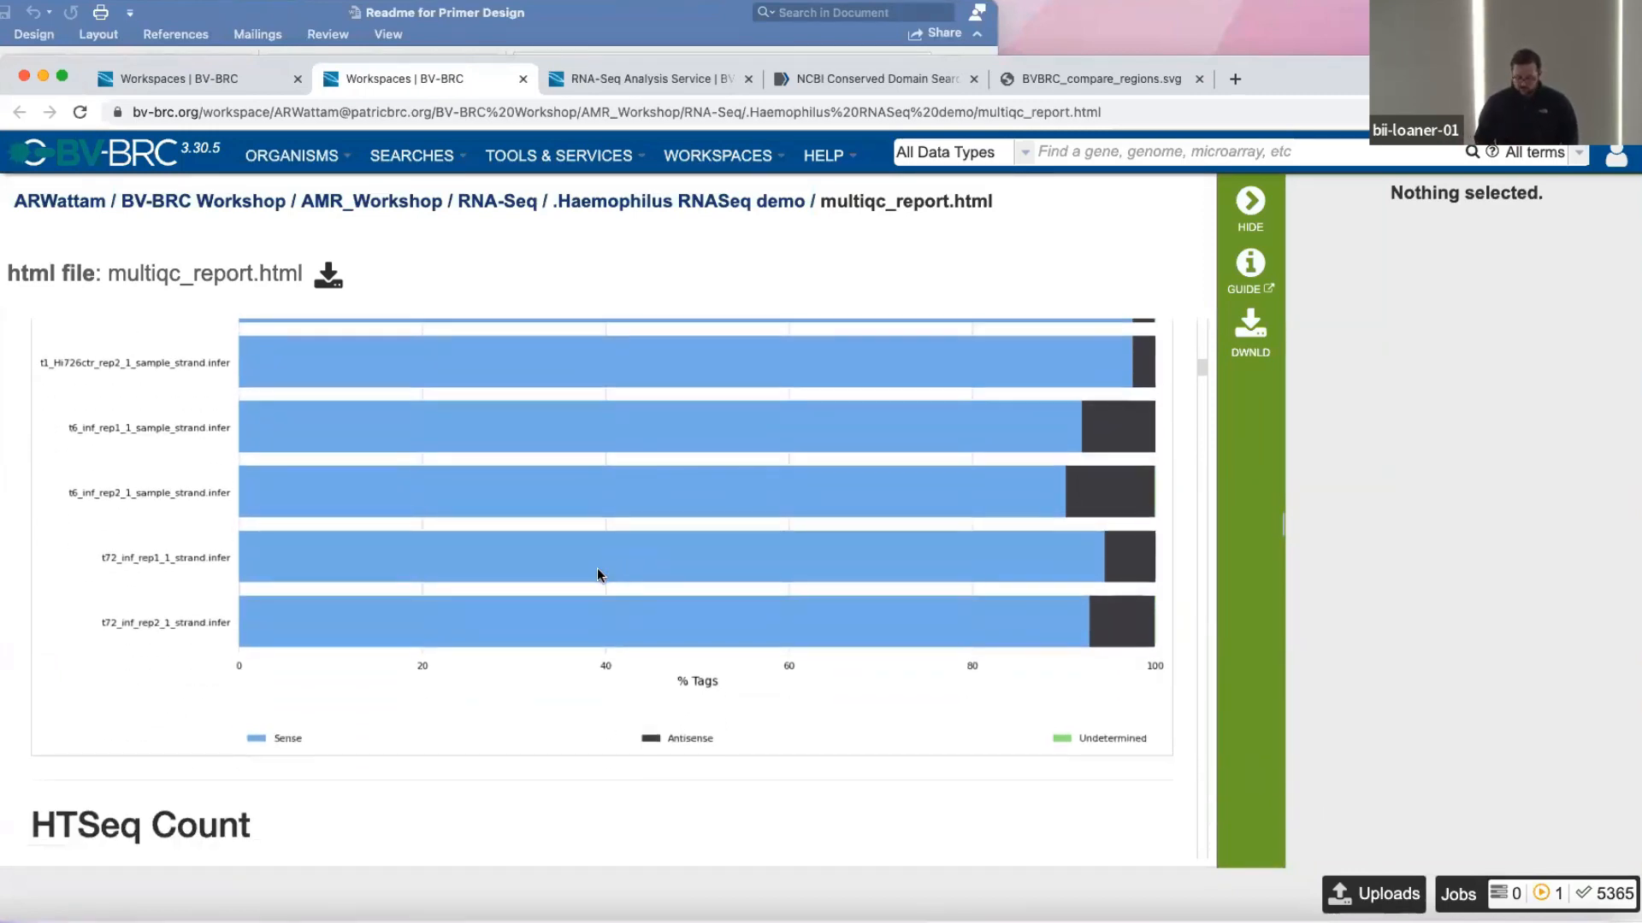
pyautogui.scroll(1, 597, 567)
# View the HTSeq Count Assignments plot for all samples, including its read axis and category legend.
pyautogui.scroll(-6, 597, 568)
pyautogui.scroll(-2, 597, 568)
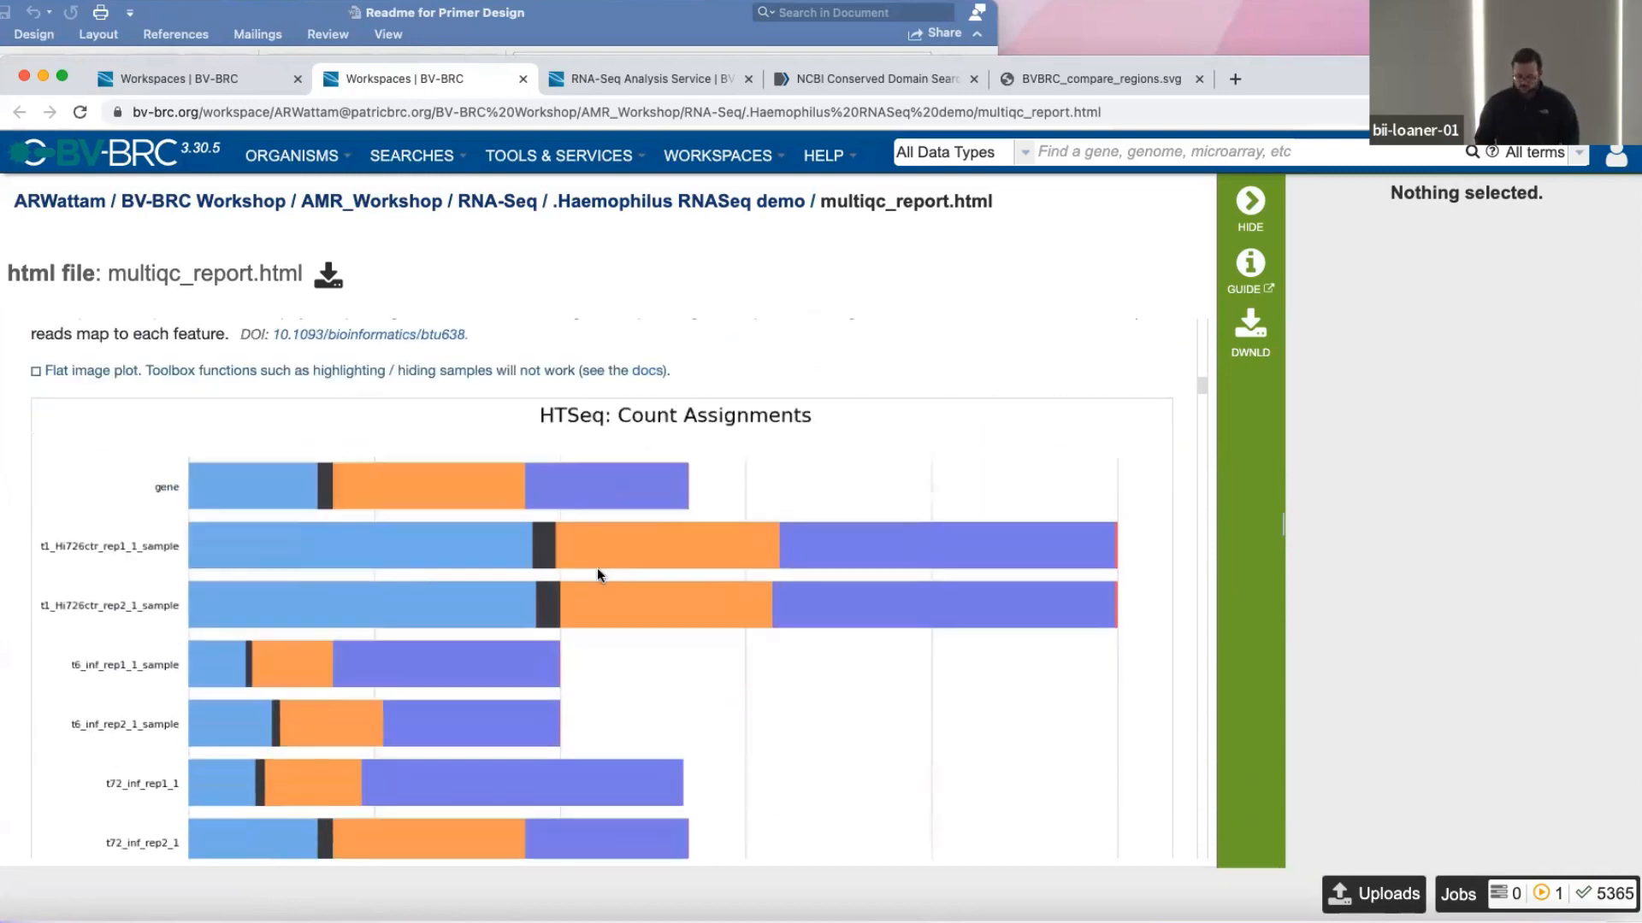
pyautogui.scroll(-2, 597, 569)
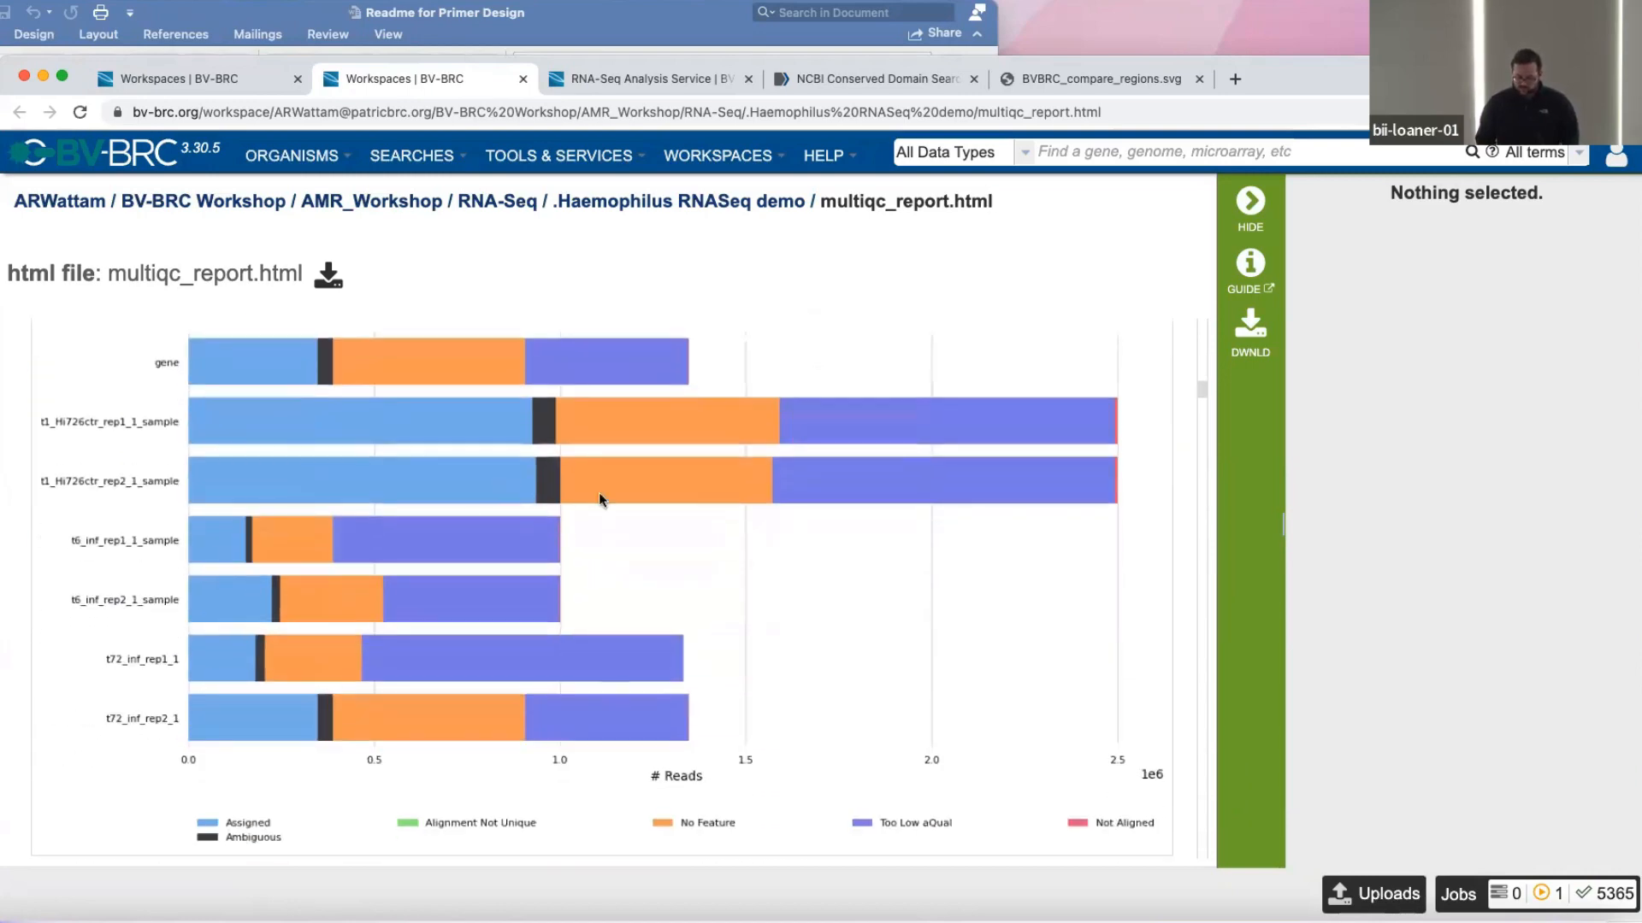
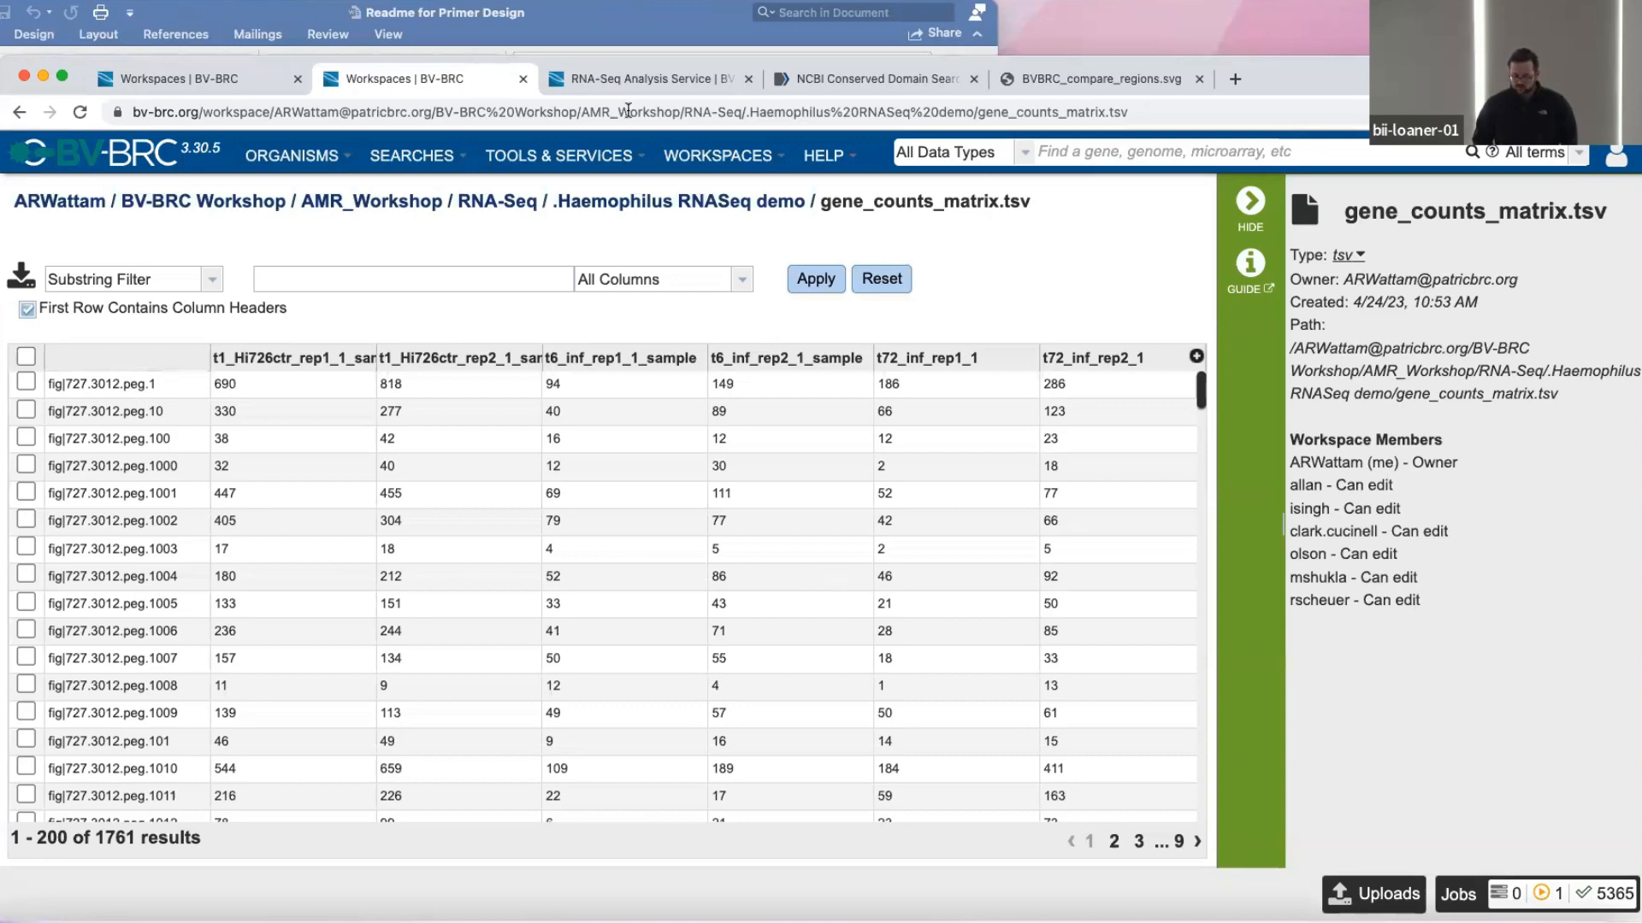
# Return to the Haemophilus RNASeq demo job results and open gene_exp.gmx to view its expression comparison data.
pyautogui.click(499, 195)
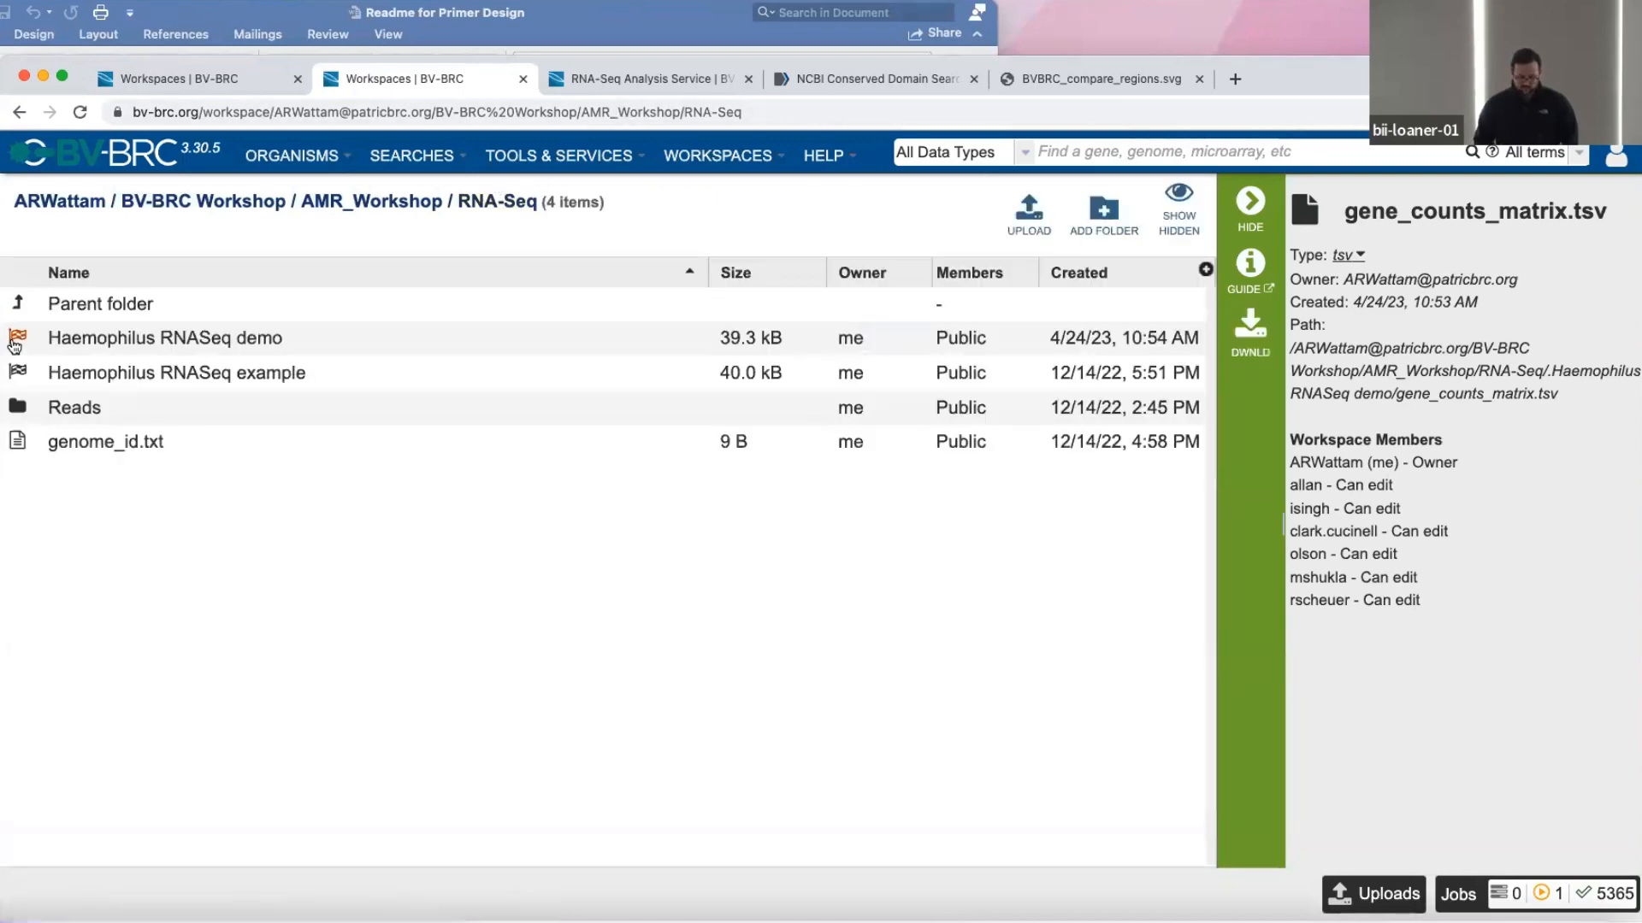
pyautogui.doubleClick(12, 334)
pyautogui.scroll(-5, 16, 641)
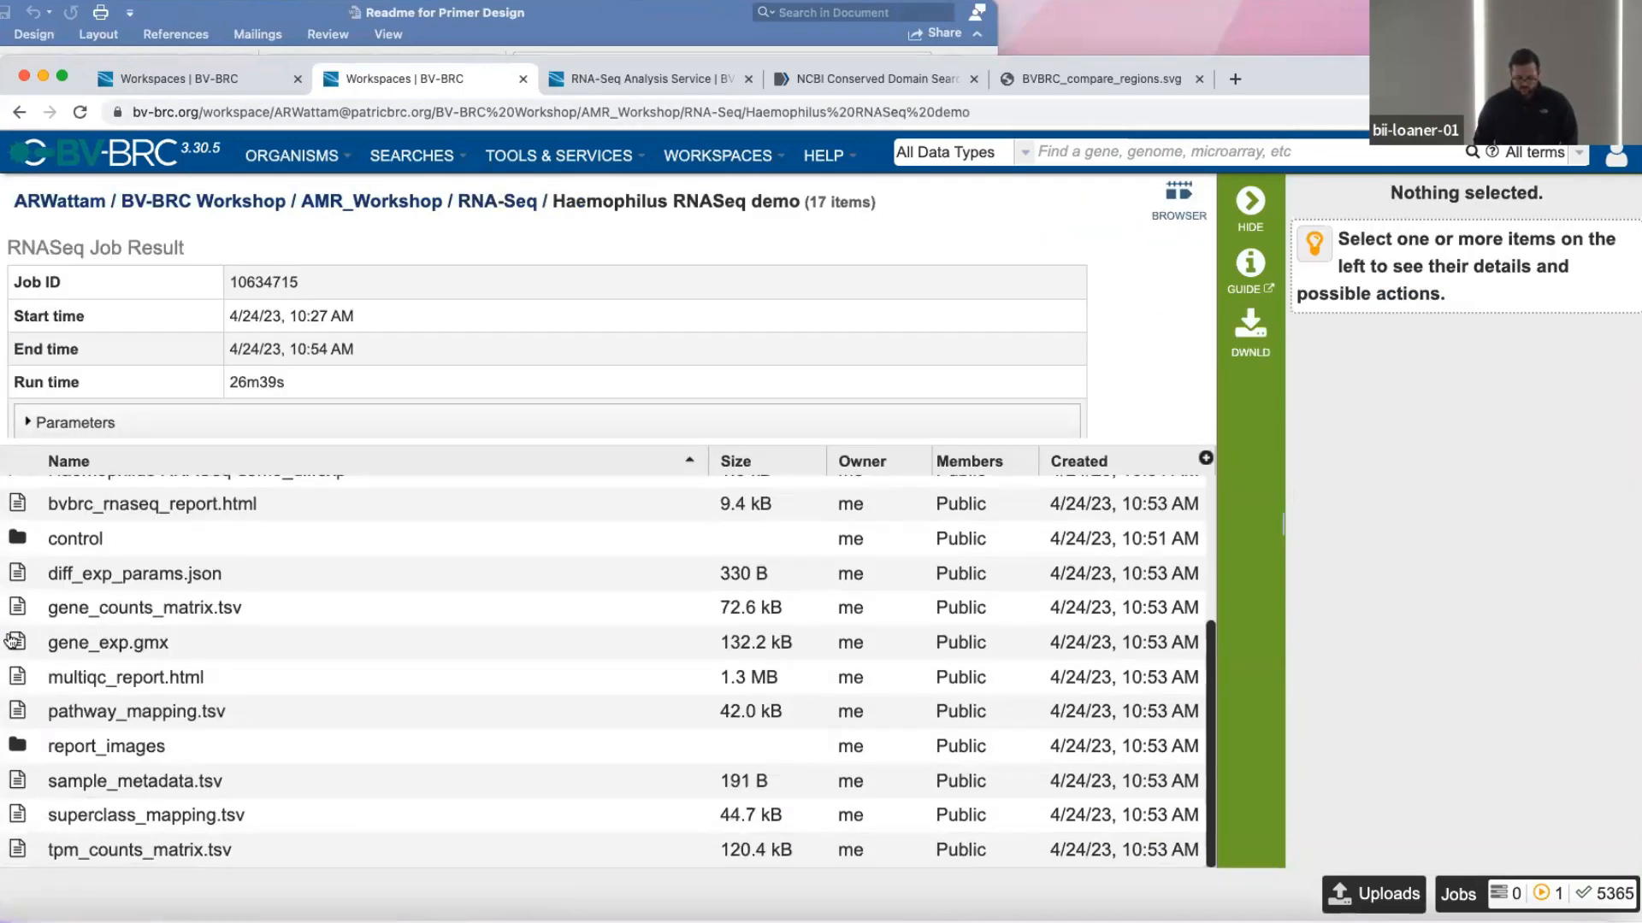
pyautogui.doubleClick(22, 653)
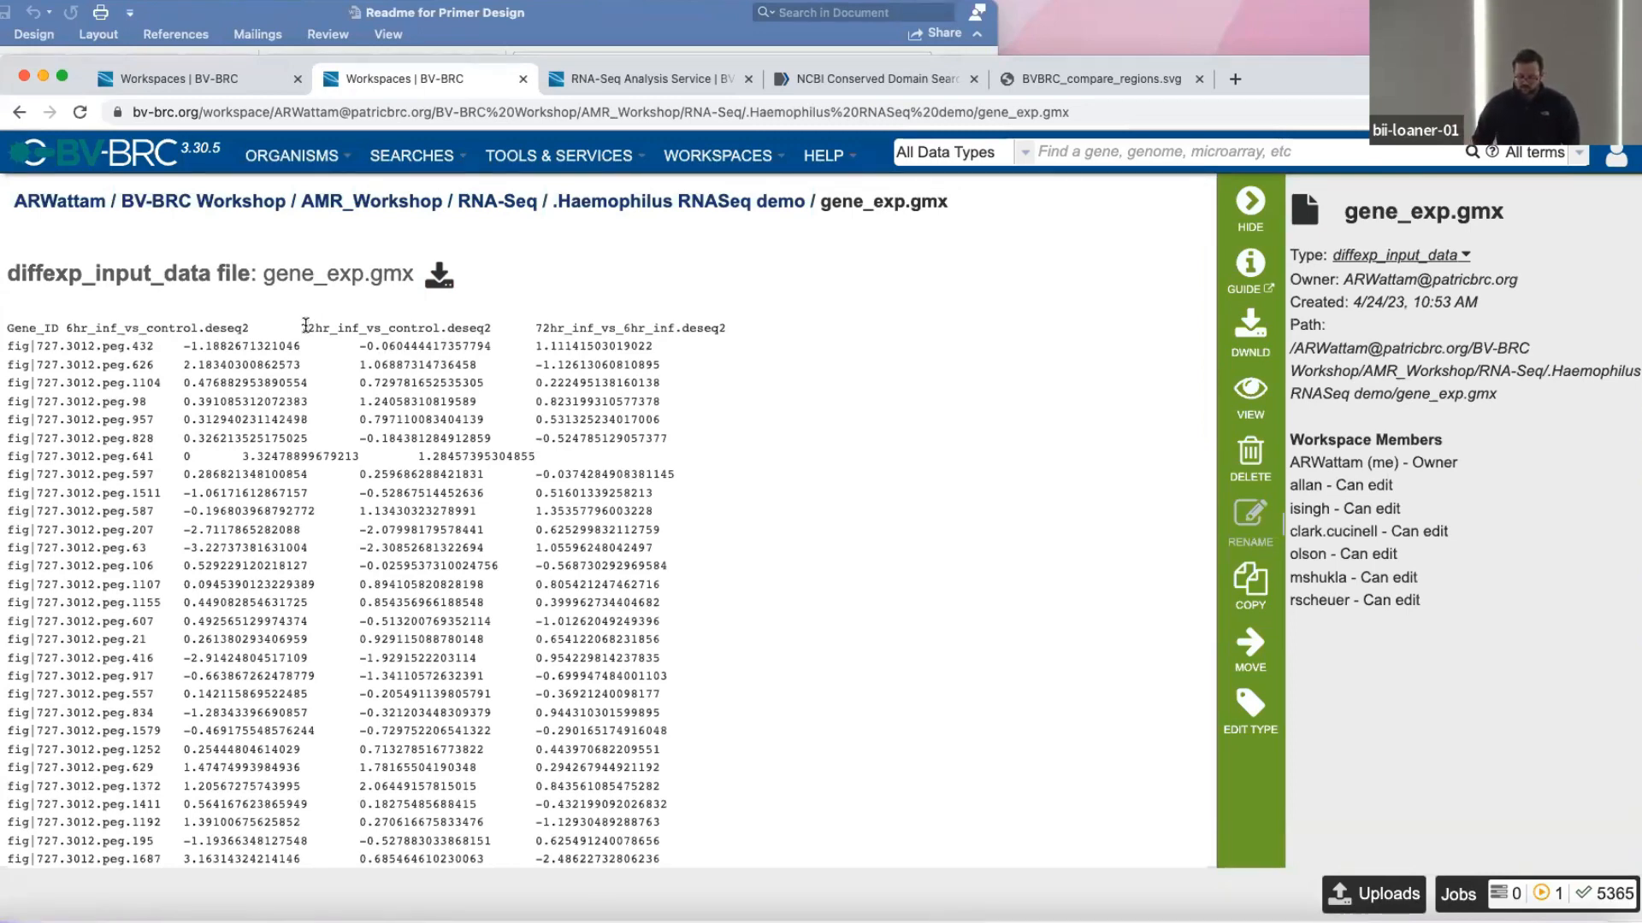
# Go back to the Haemophilus RNASeq demo results and check the pathway_mapping.tsv and superclass_mapping.tsv entries.
pyautogui.click(496, 201)
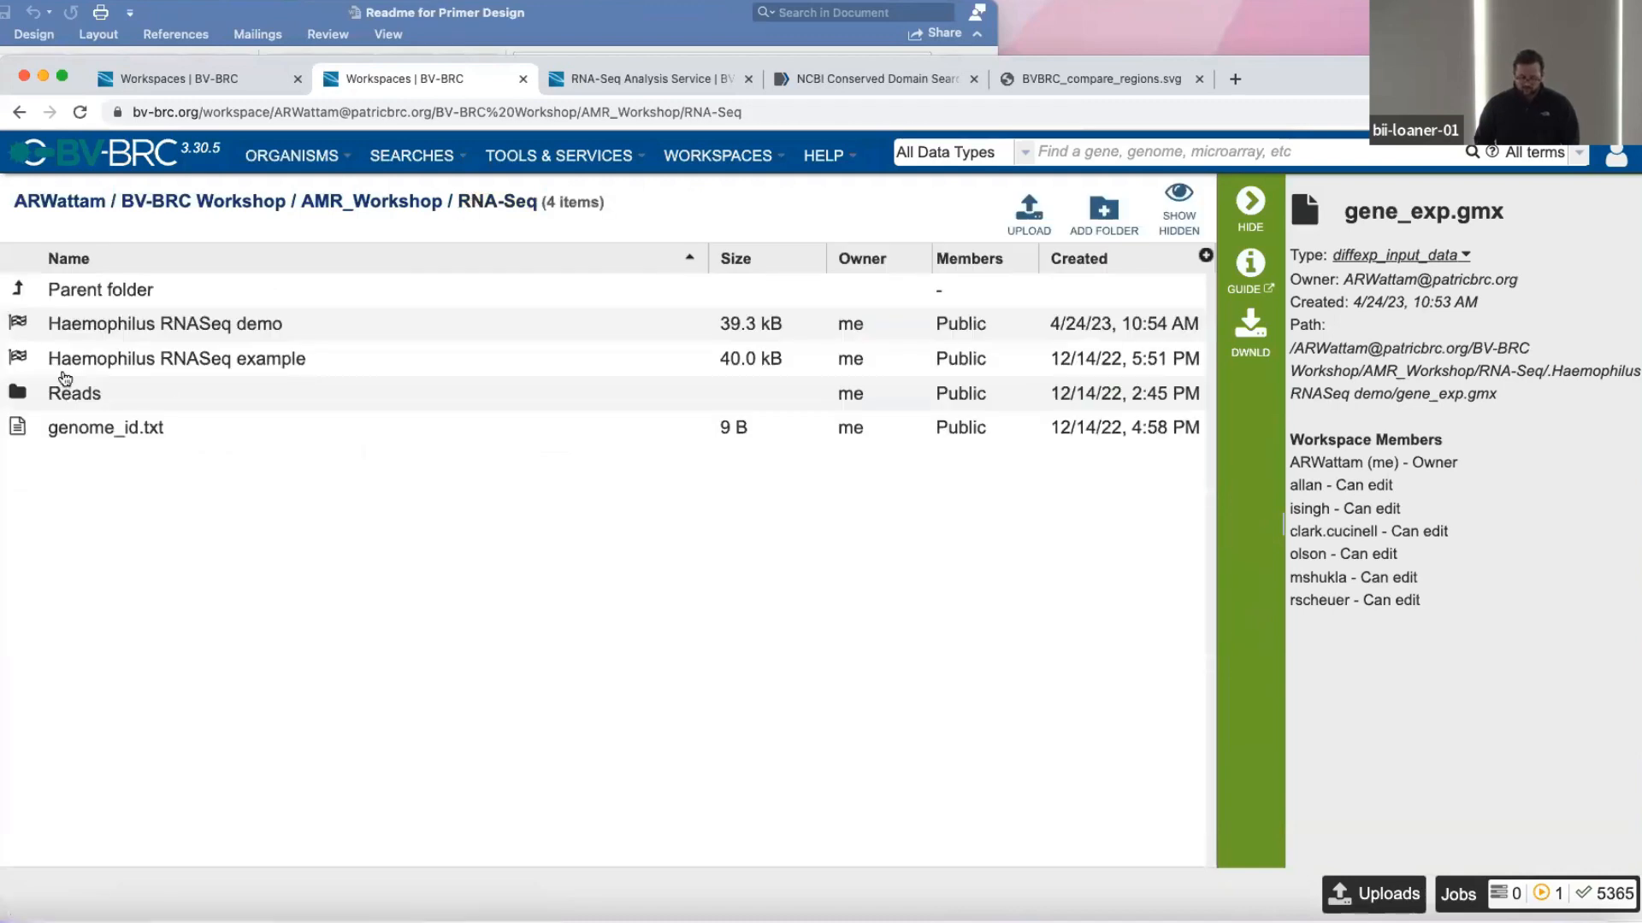
pyautogui.doubleClick(49, 334)
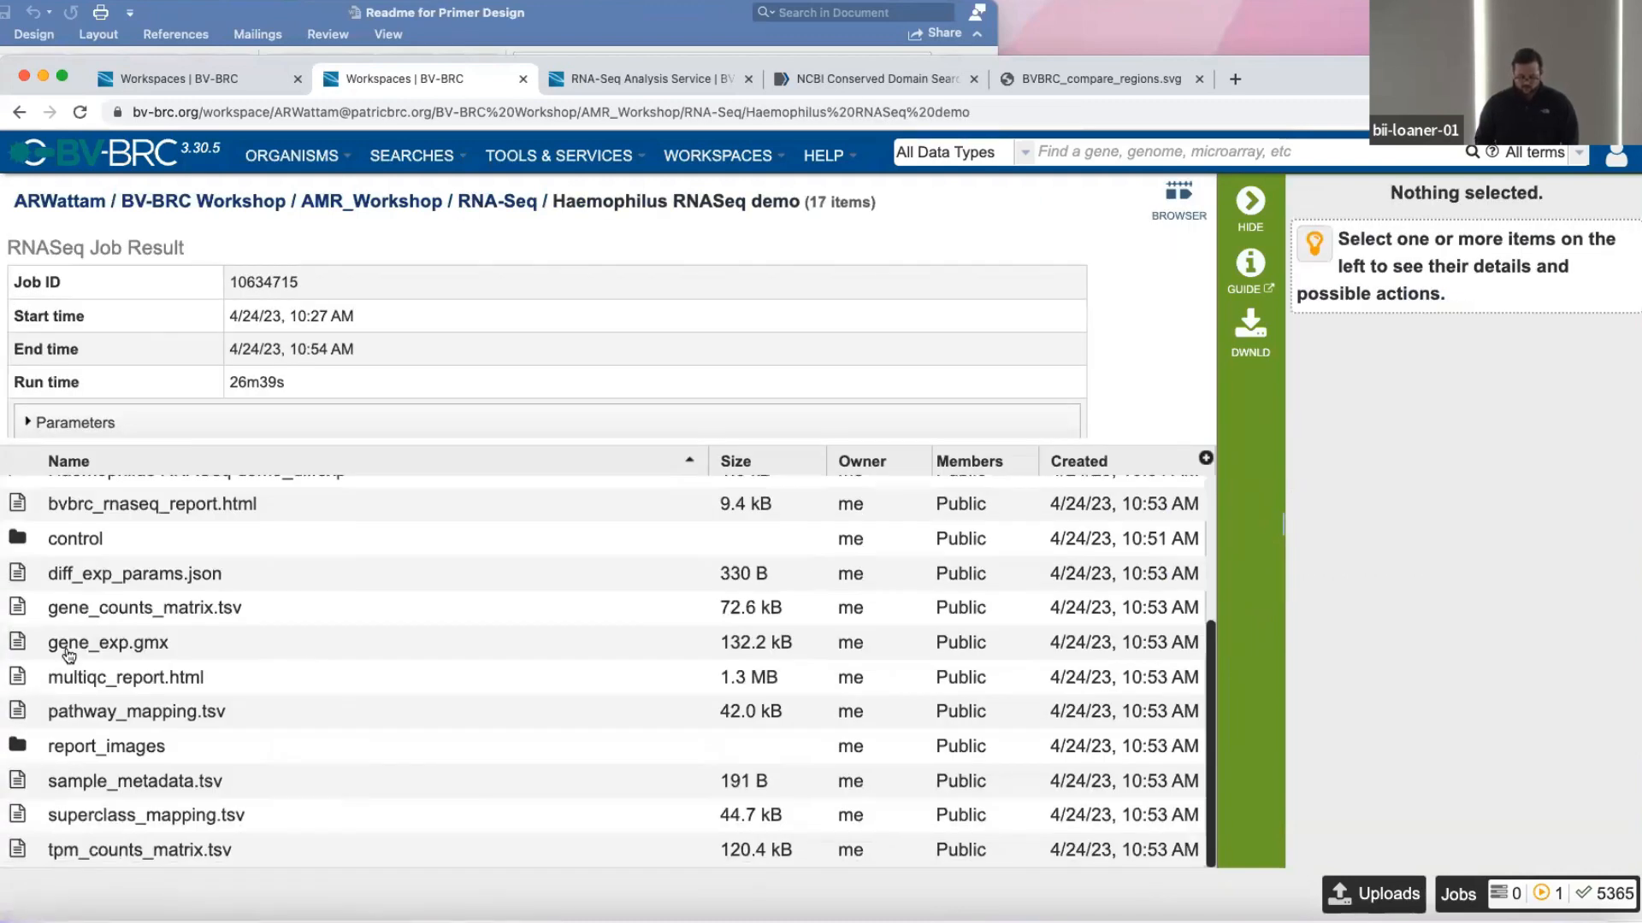
pyautogui.click(124, 711)
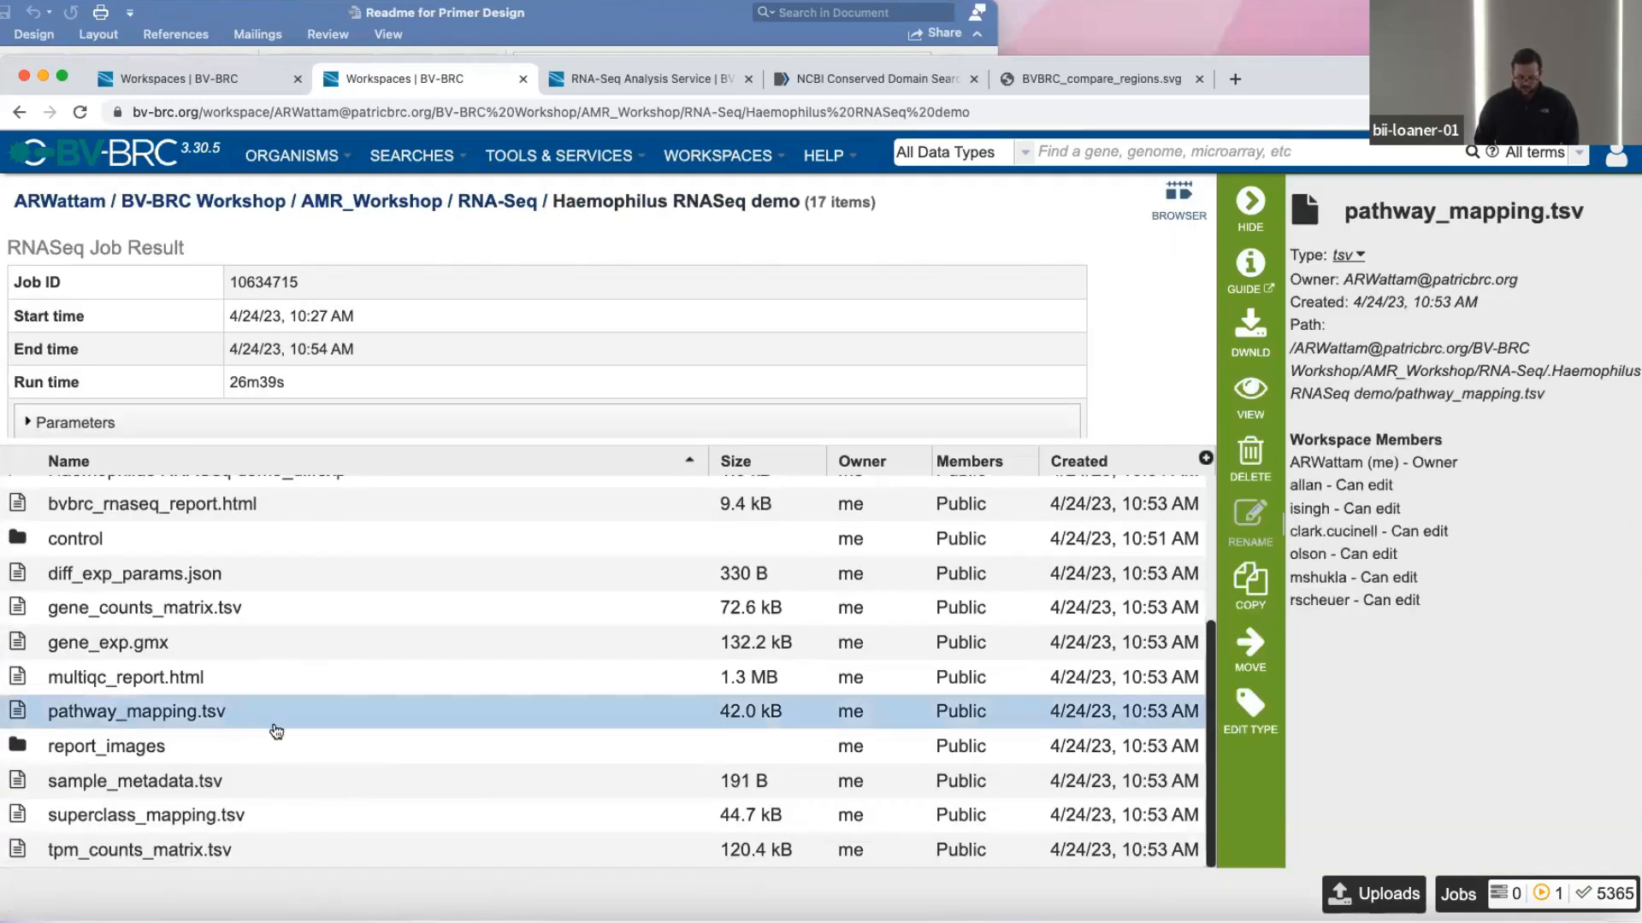
pyautogui.click(283, 819)
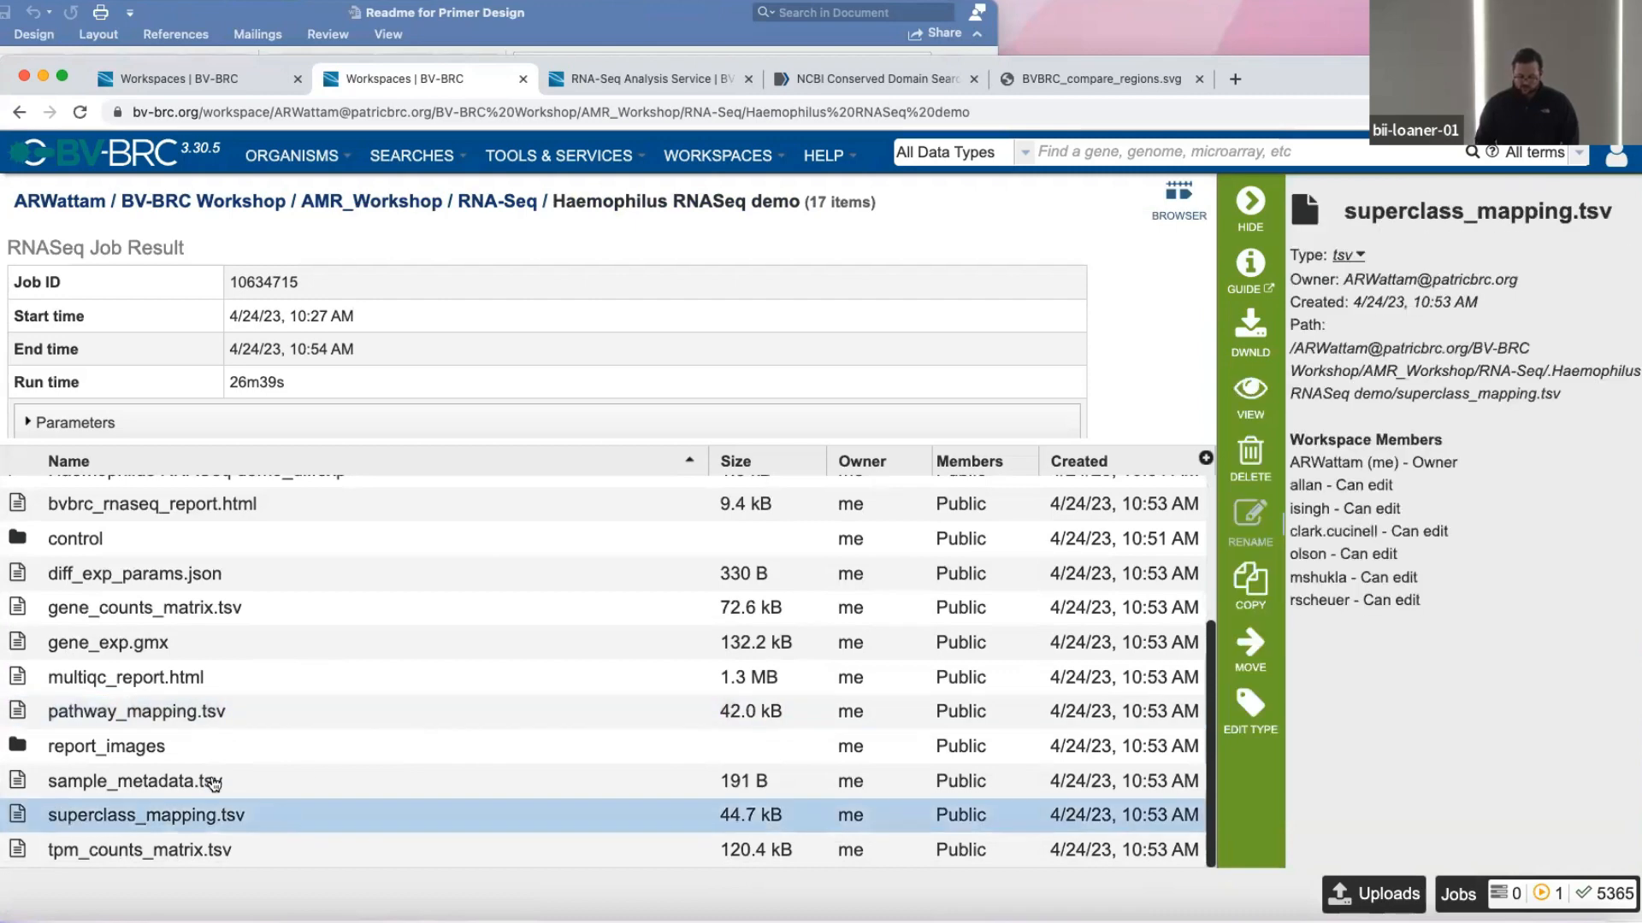
pyautogui.click(88, 720)
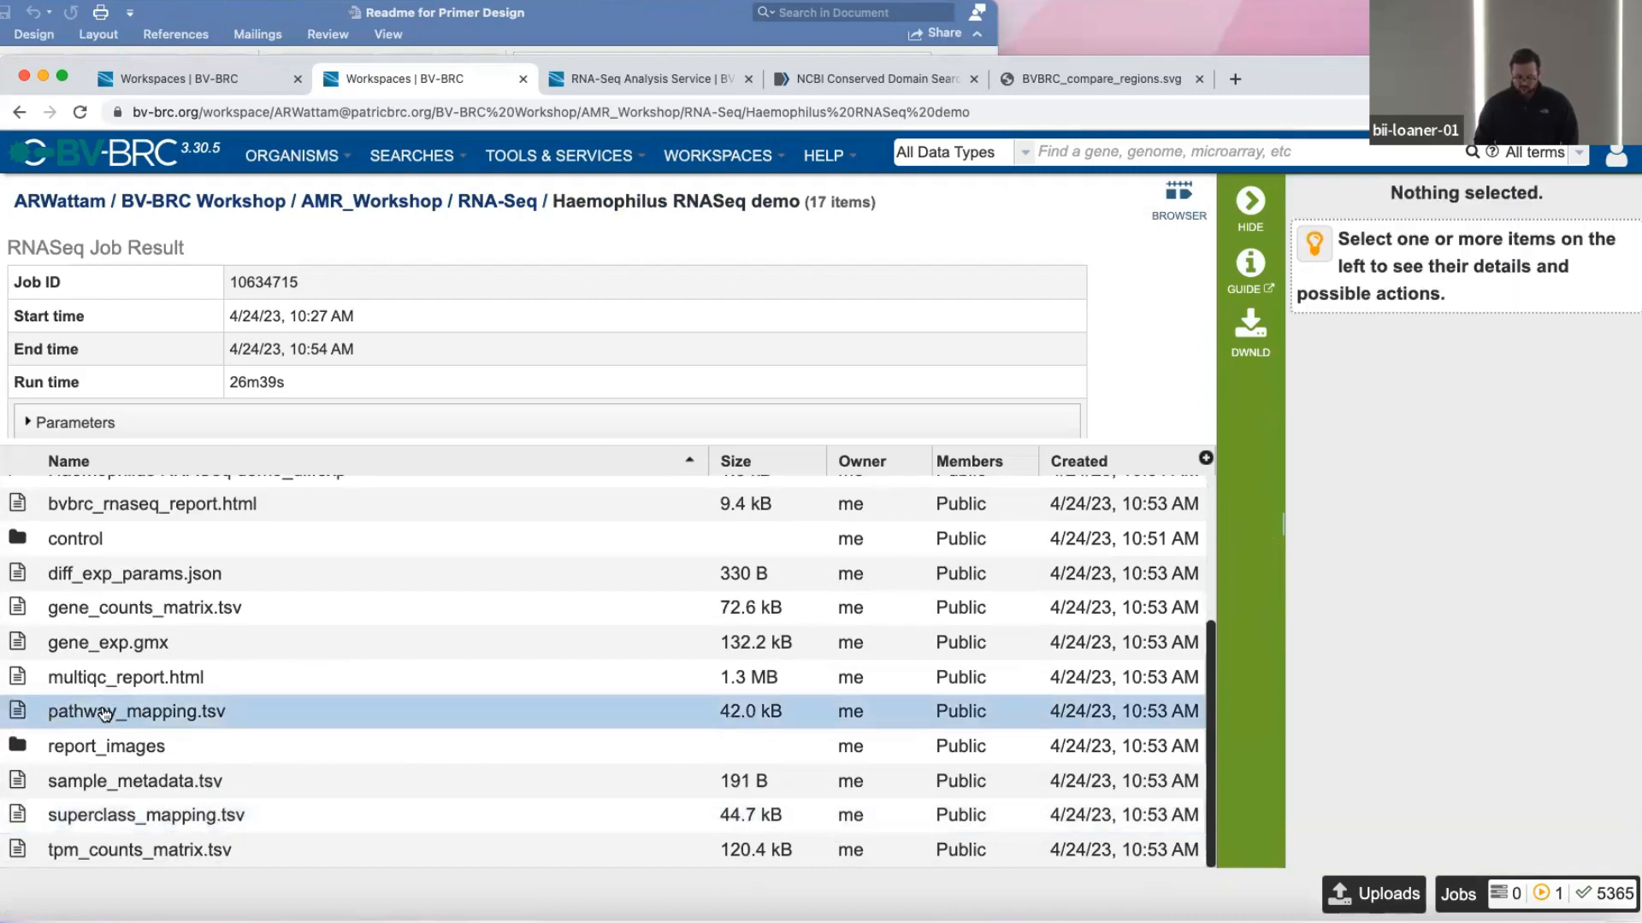
pyautogui.click(138, 809)
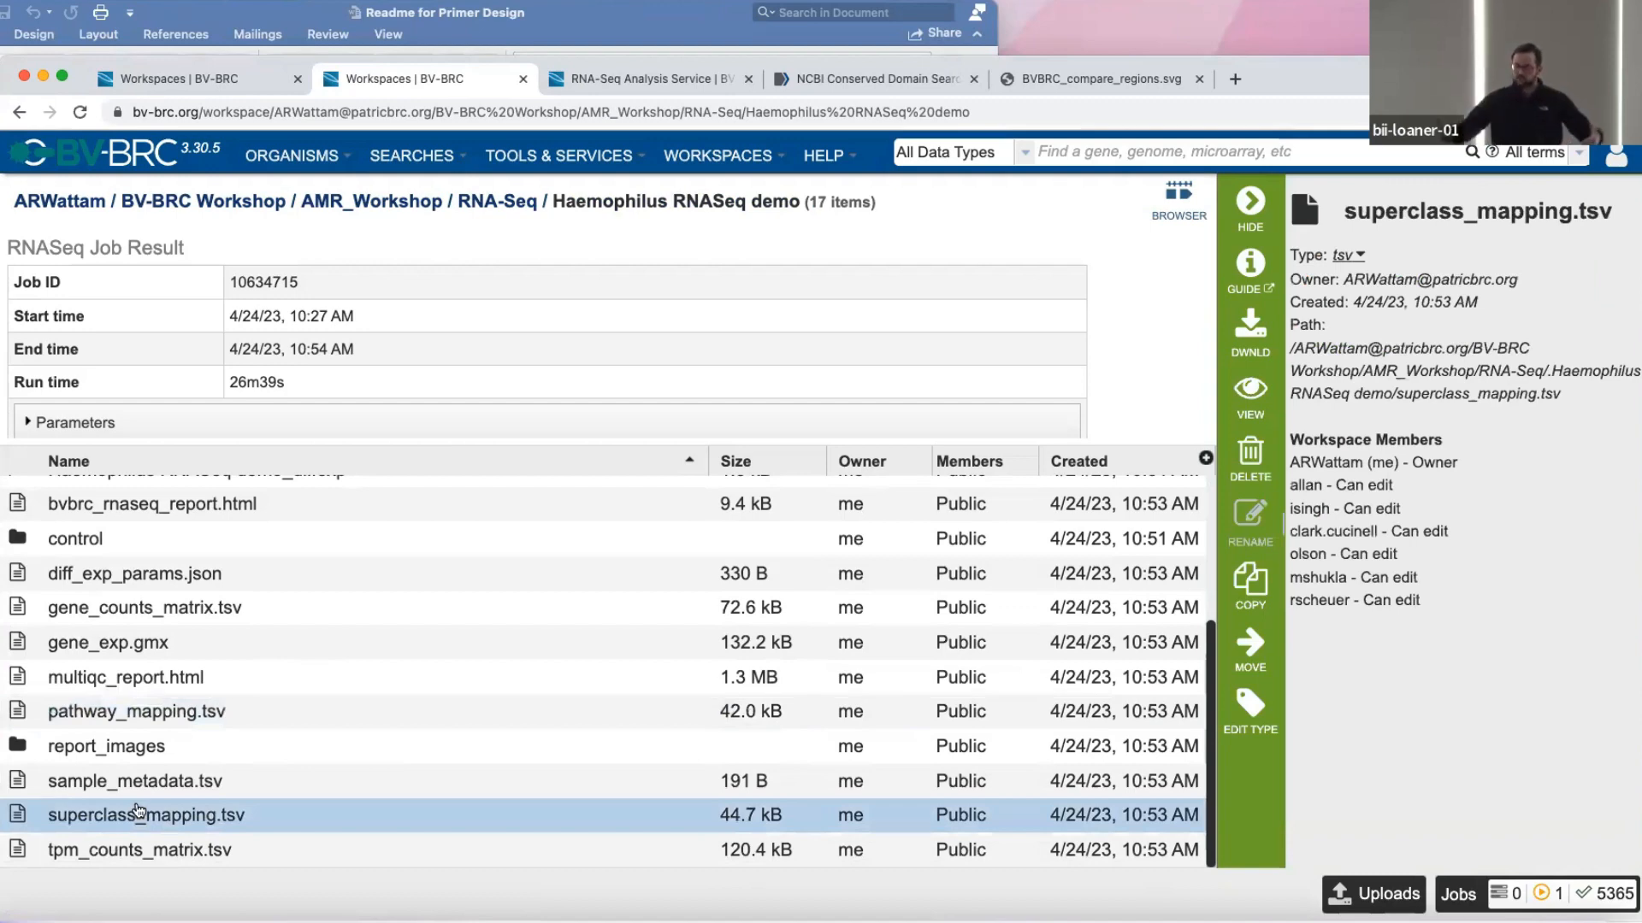
# Open PathwayClass_Distribution.png in the report_images folder and view its violin plots for all pathway classes and the condition legend.
pyautogui.doubleClick(26, 748)
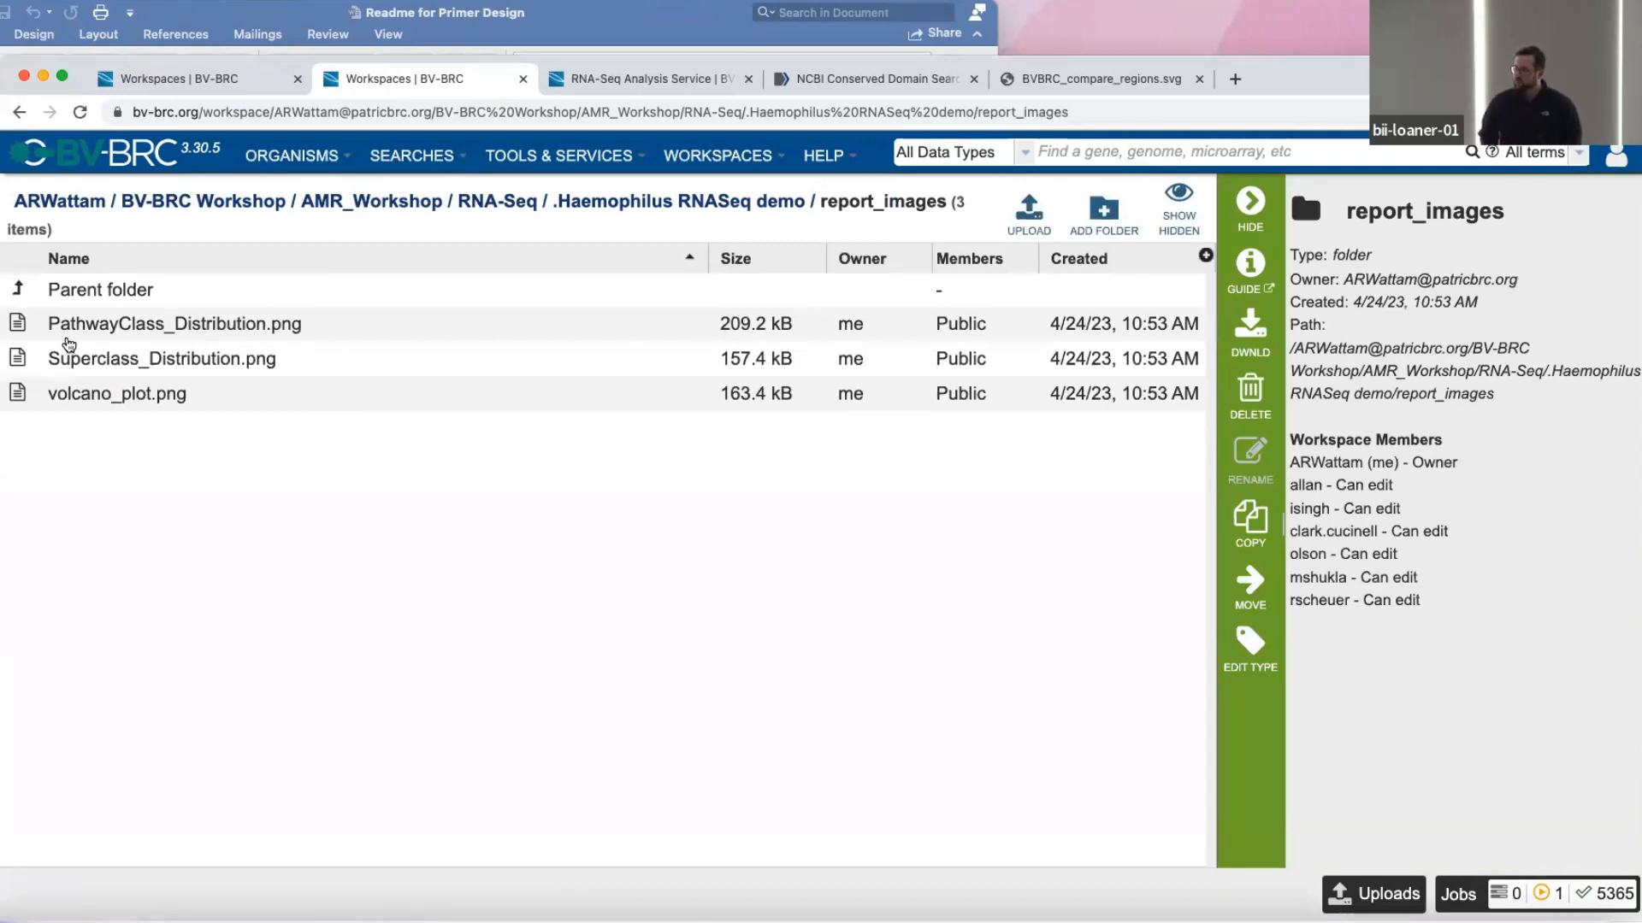
pyautogui.doubleClick(68, 331)
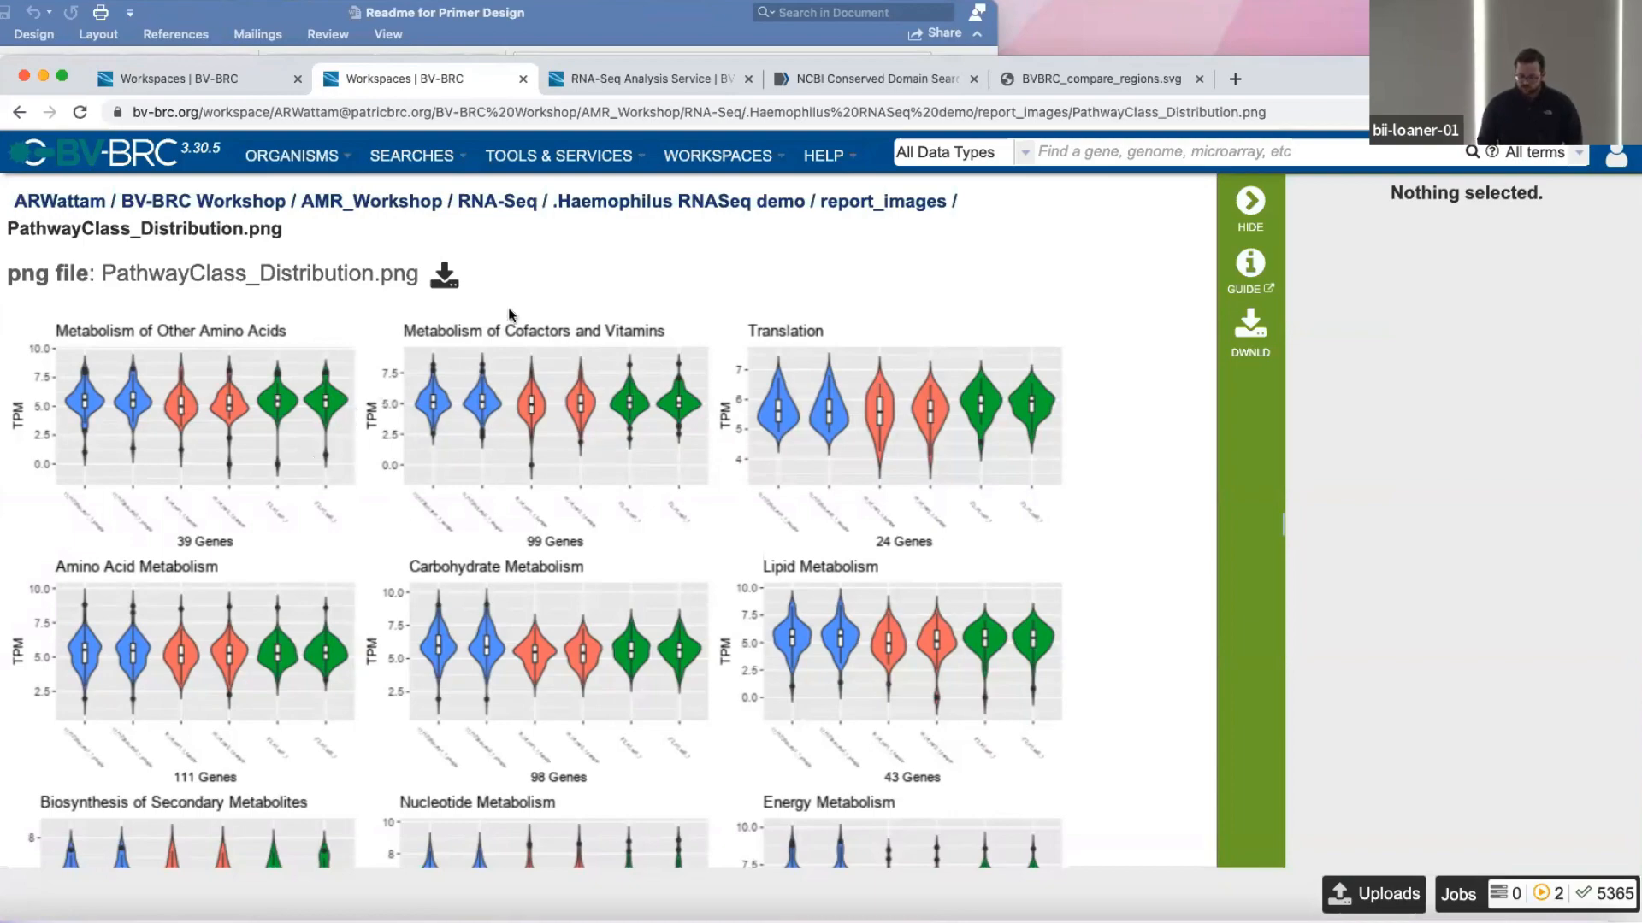
pyautogui.scroll(-5, 508, 313)
pyautogui.scroll(5, 507, 314)
pyautogui.scroll(-5, 508, 314)
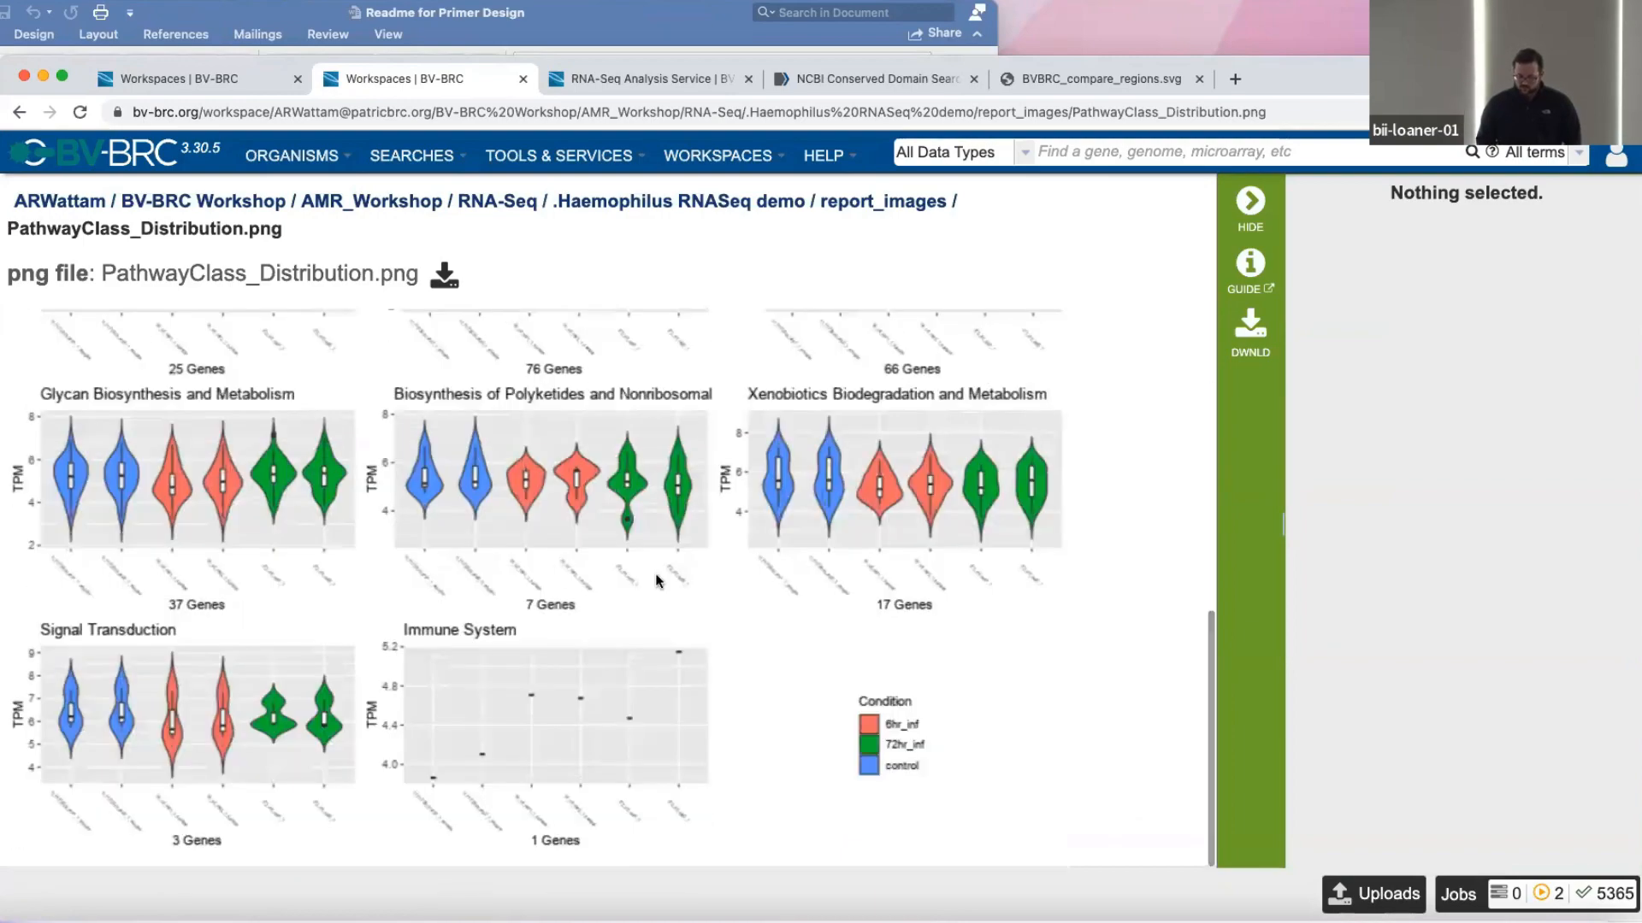
pyautogui.scroll(5, 655, 581)
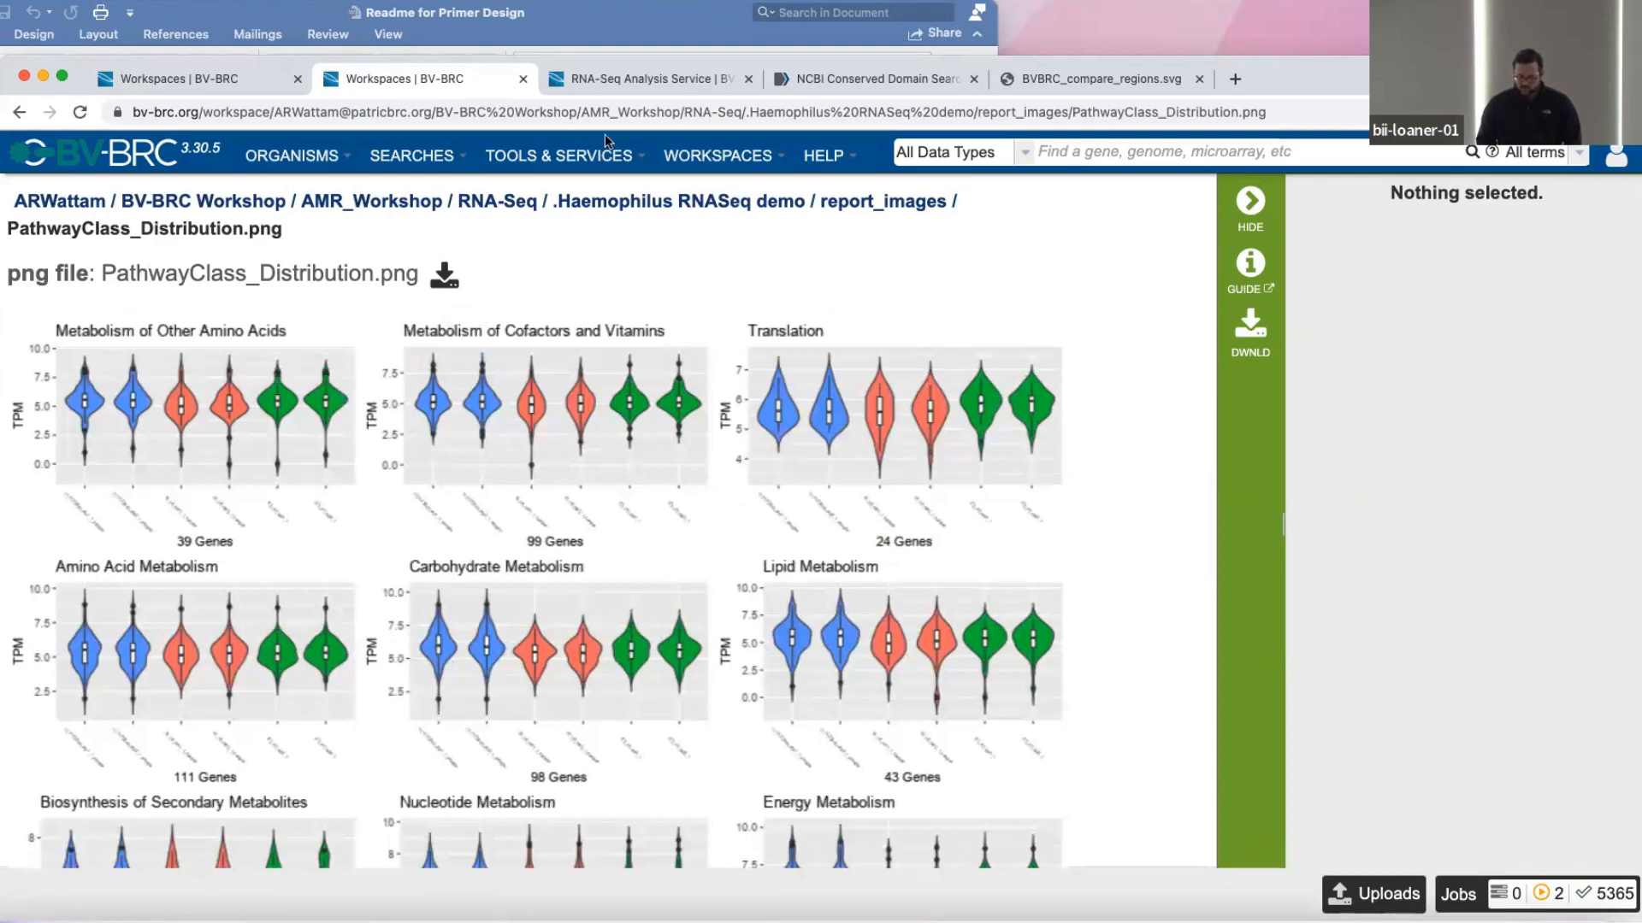
# Go back to report_images, open Superclass_Distribution.png and view its violin plots for each superclass.
pyautogui.hscroll(-5, 216, 360)
pyautogui.click(20, 373)
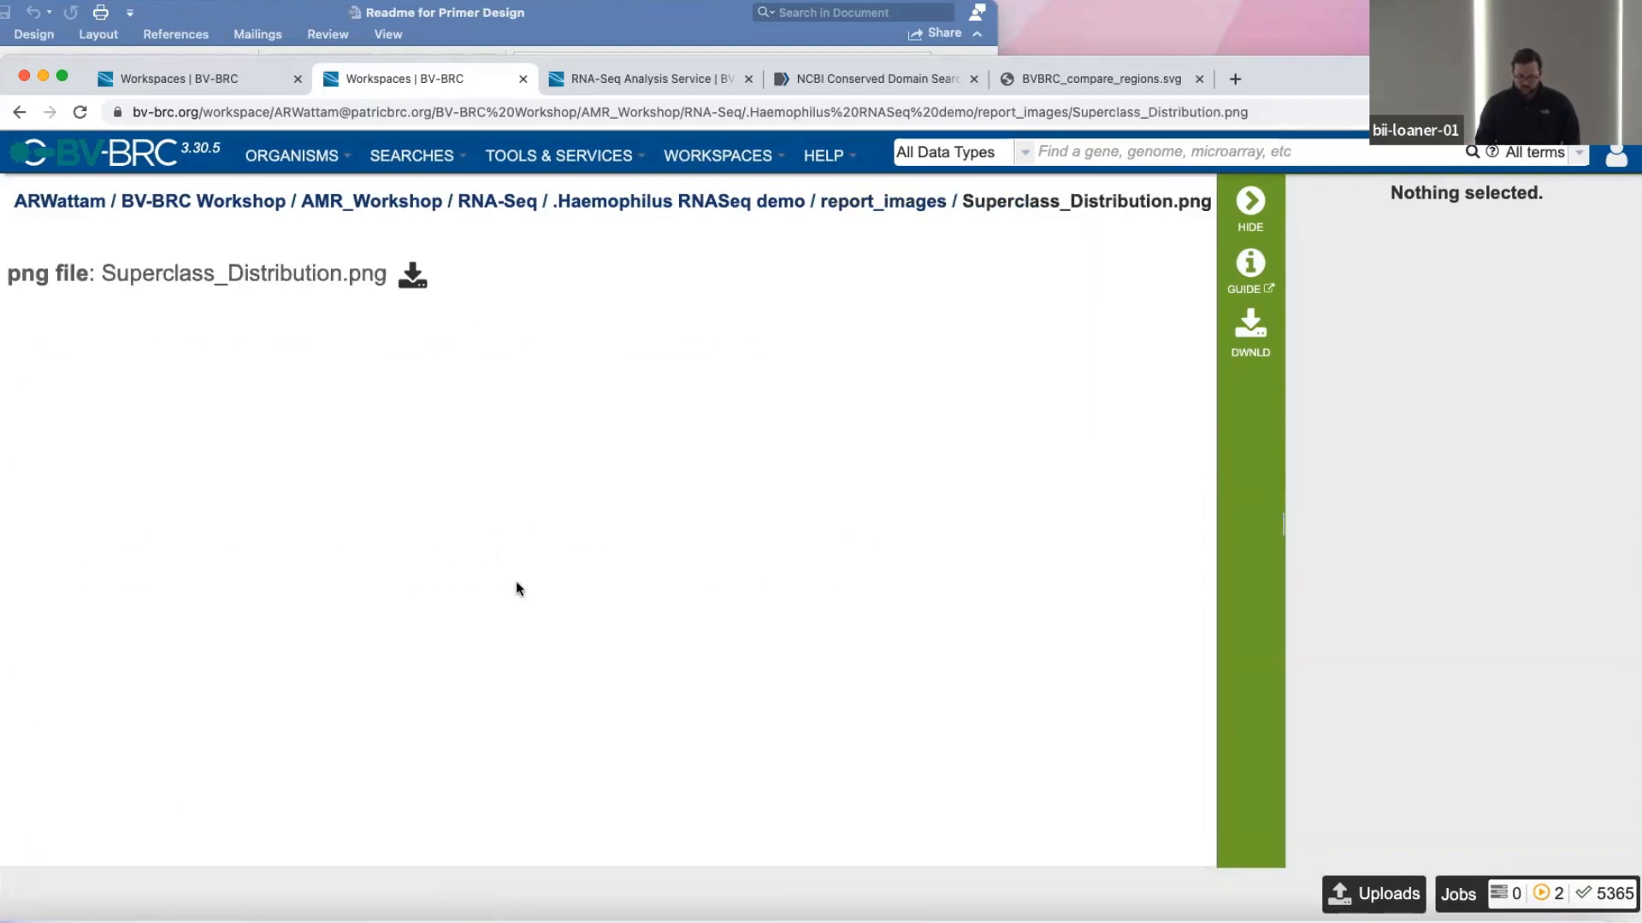
pyautogui.scroll(-5, 516, 581)
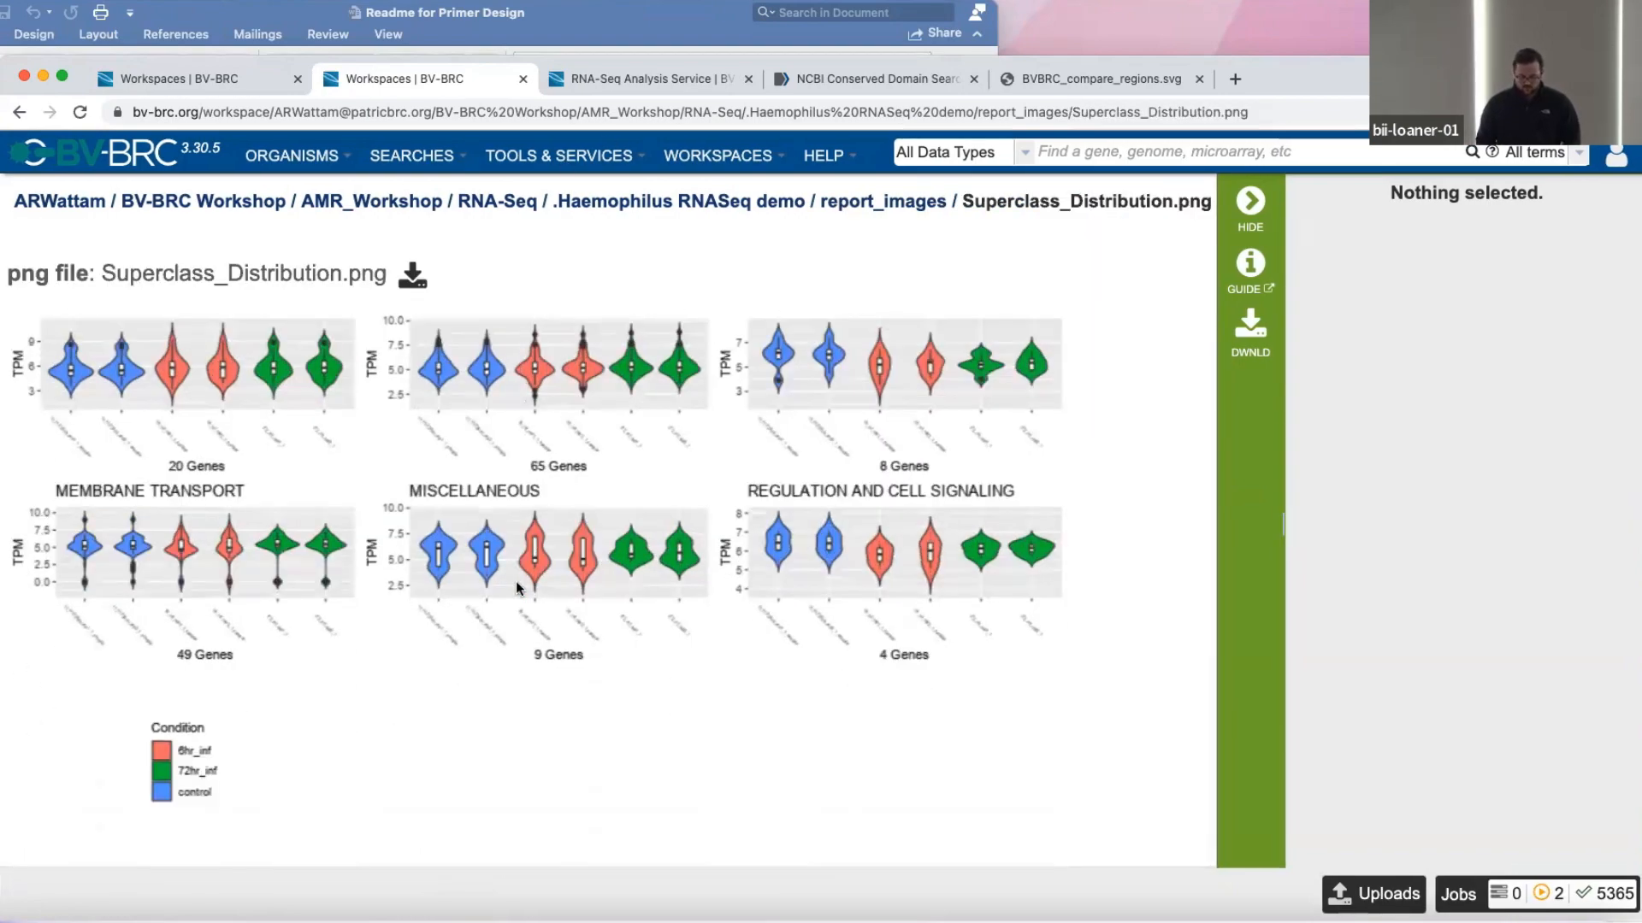
pyautogui.scroll(5, 515, 582)
# Open volcano_plot.png from report_images and examine the volcano plots for the three infection and control comparisons.
pyautogui.hscroll(-5, 510, 581)
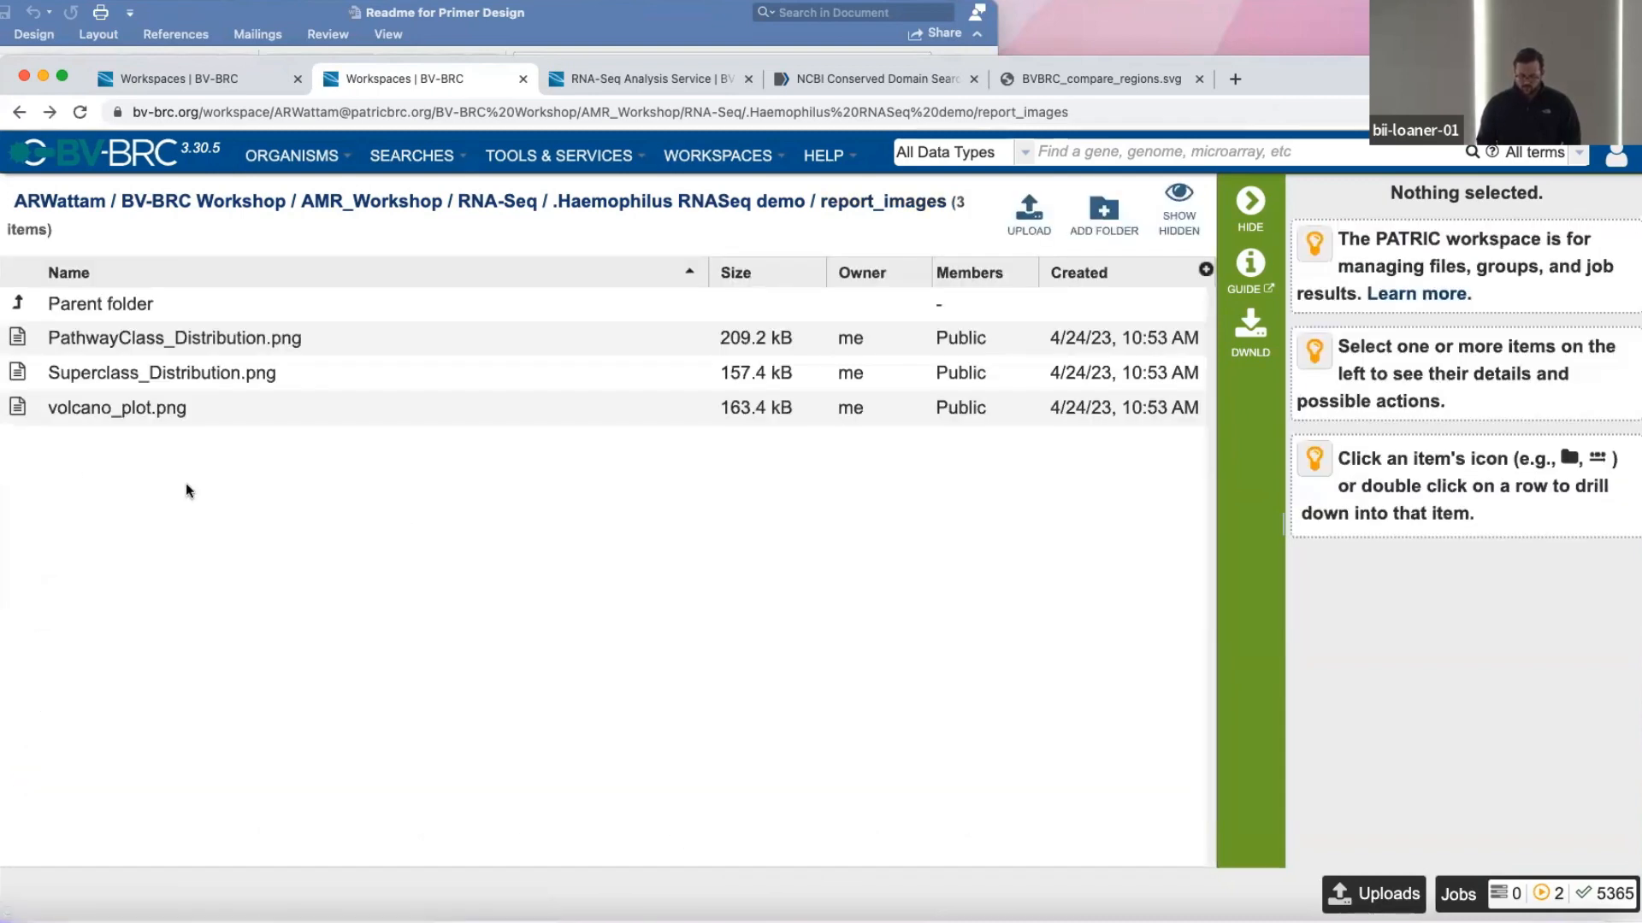
pyautogui.click(10, 409)
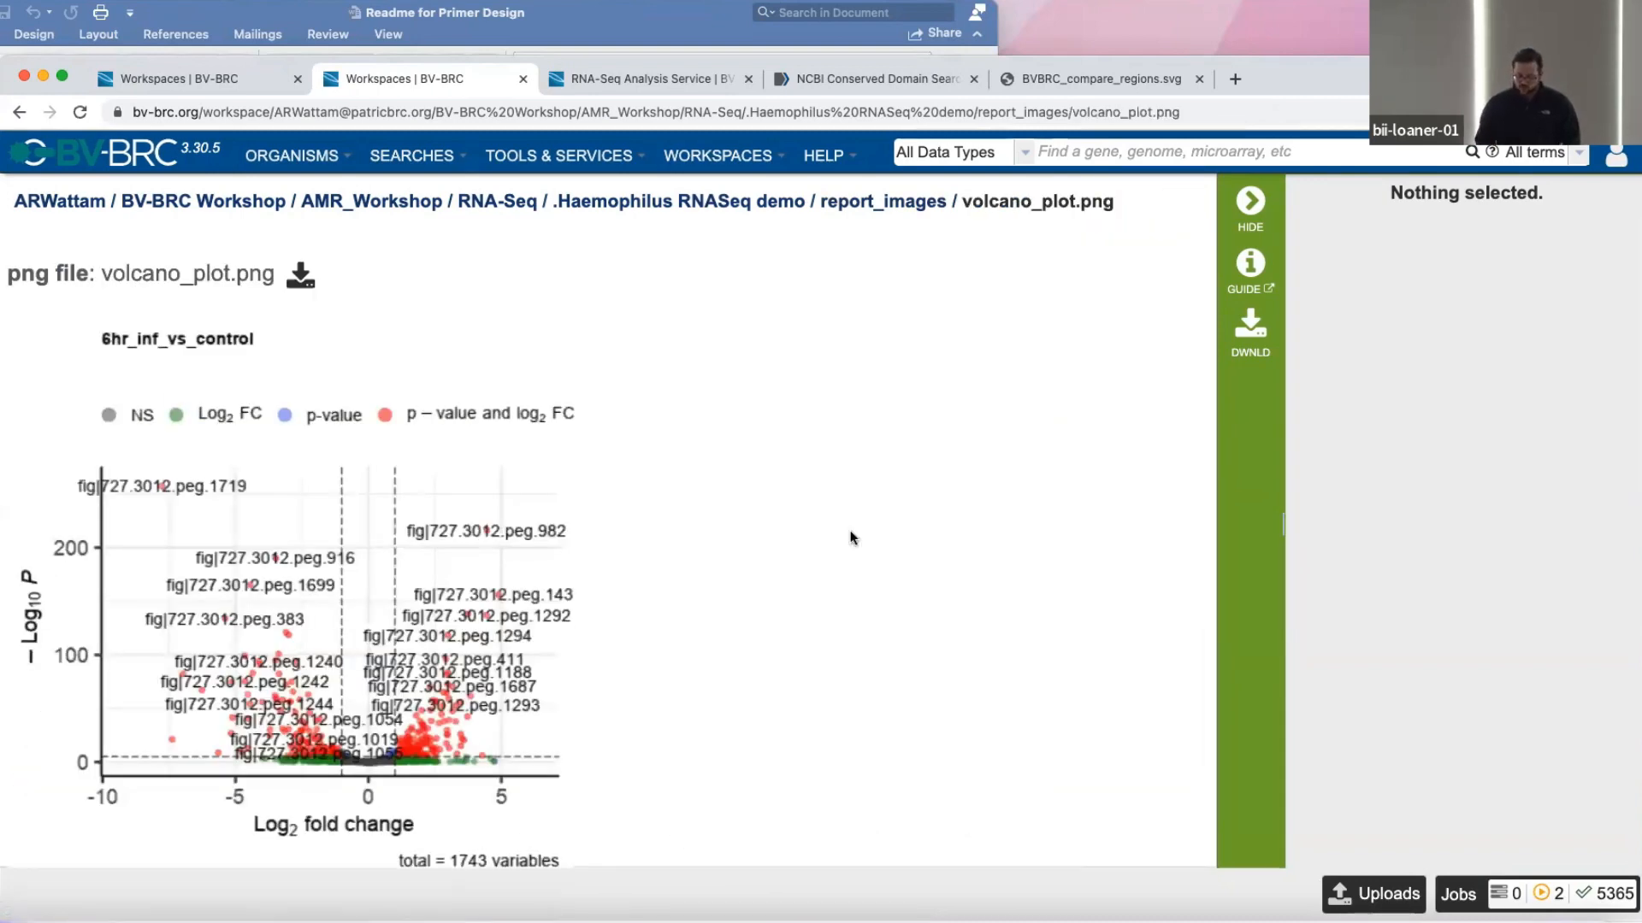
pyautogui.scroll(-2, 851, 537)
pyautogui.scroll(-6, 851, 537)
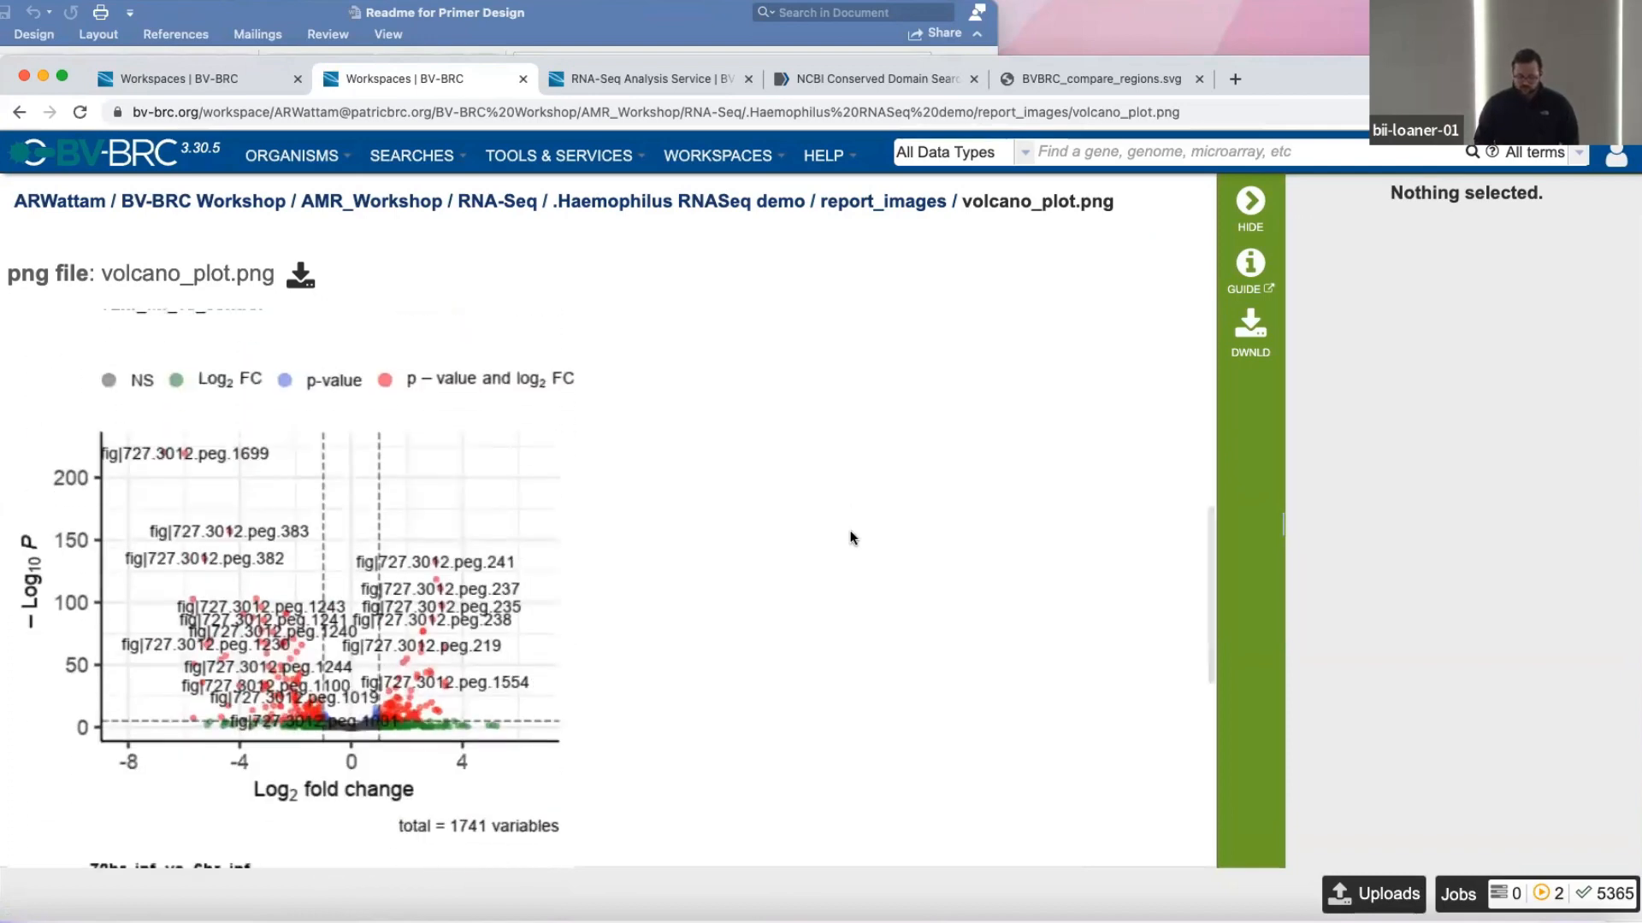
pyautogui.scroll(-3, 851, 537)
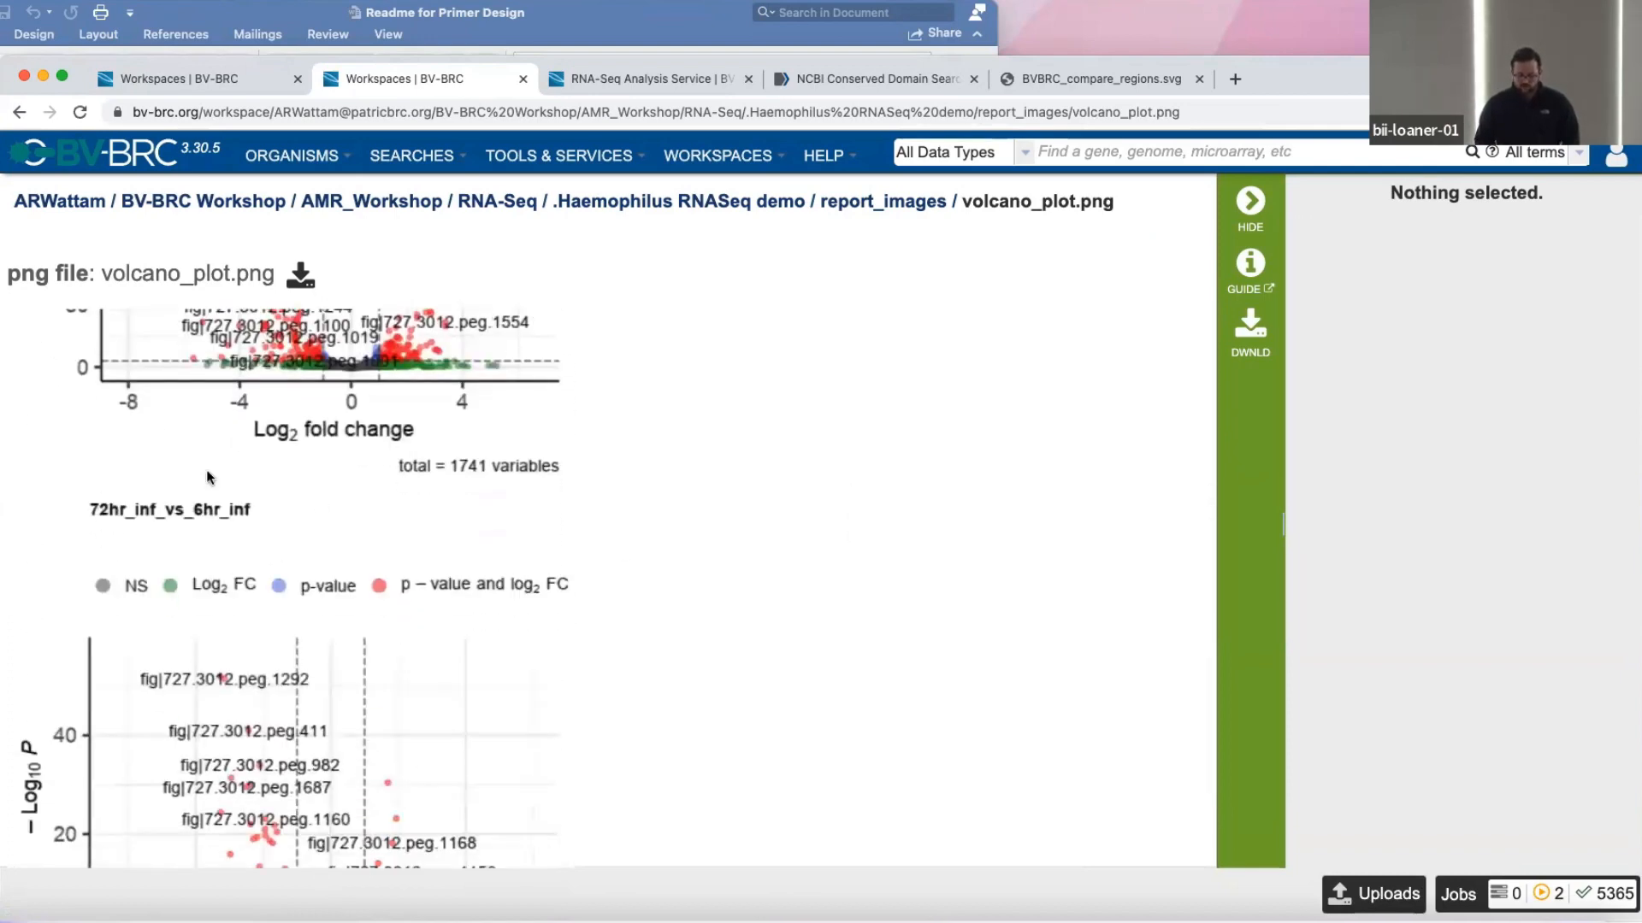
pyautogui.scroll(-2, 204, 540)
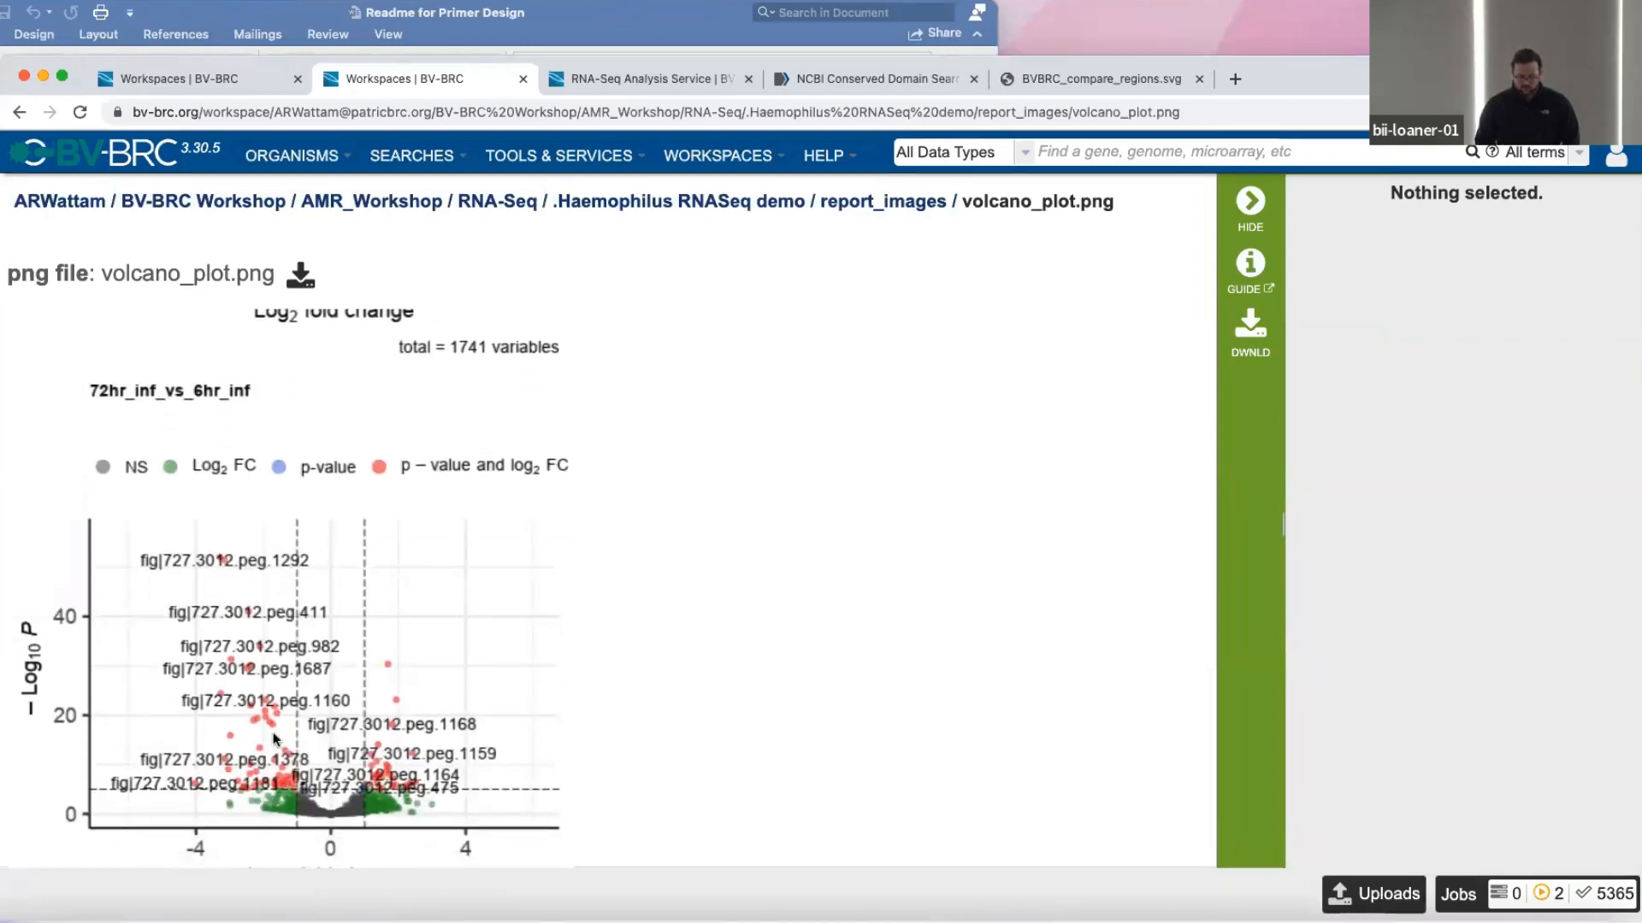
pyautogui.scroll(8, 276, 738)
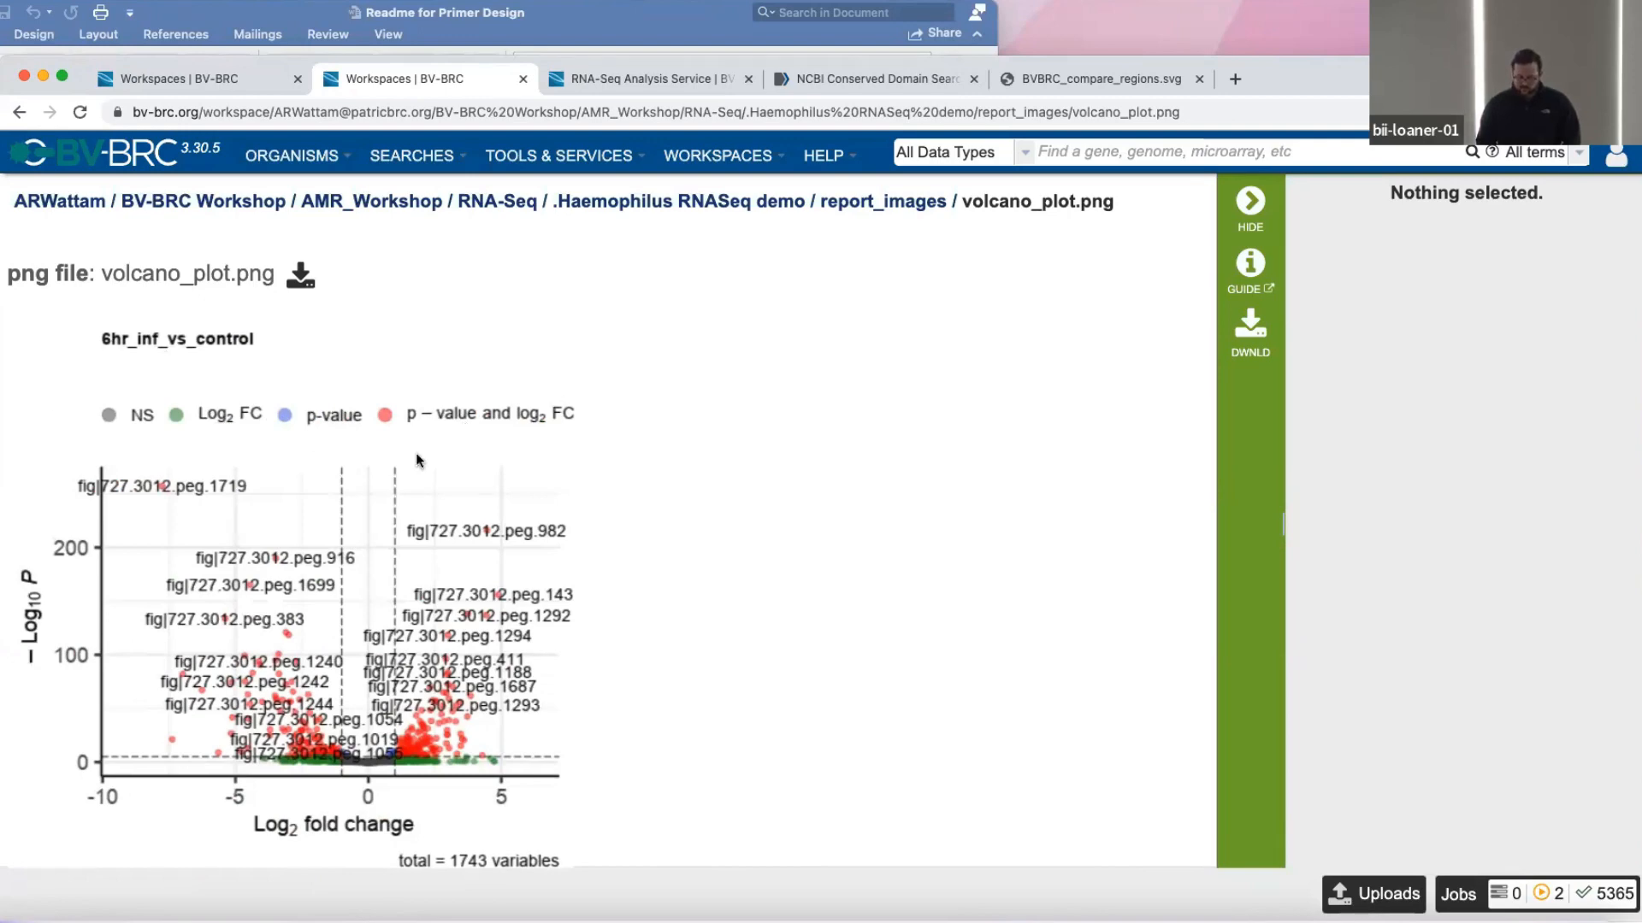
pyautogui.scroll(-10, 419, 458)
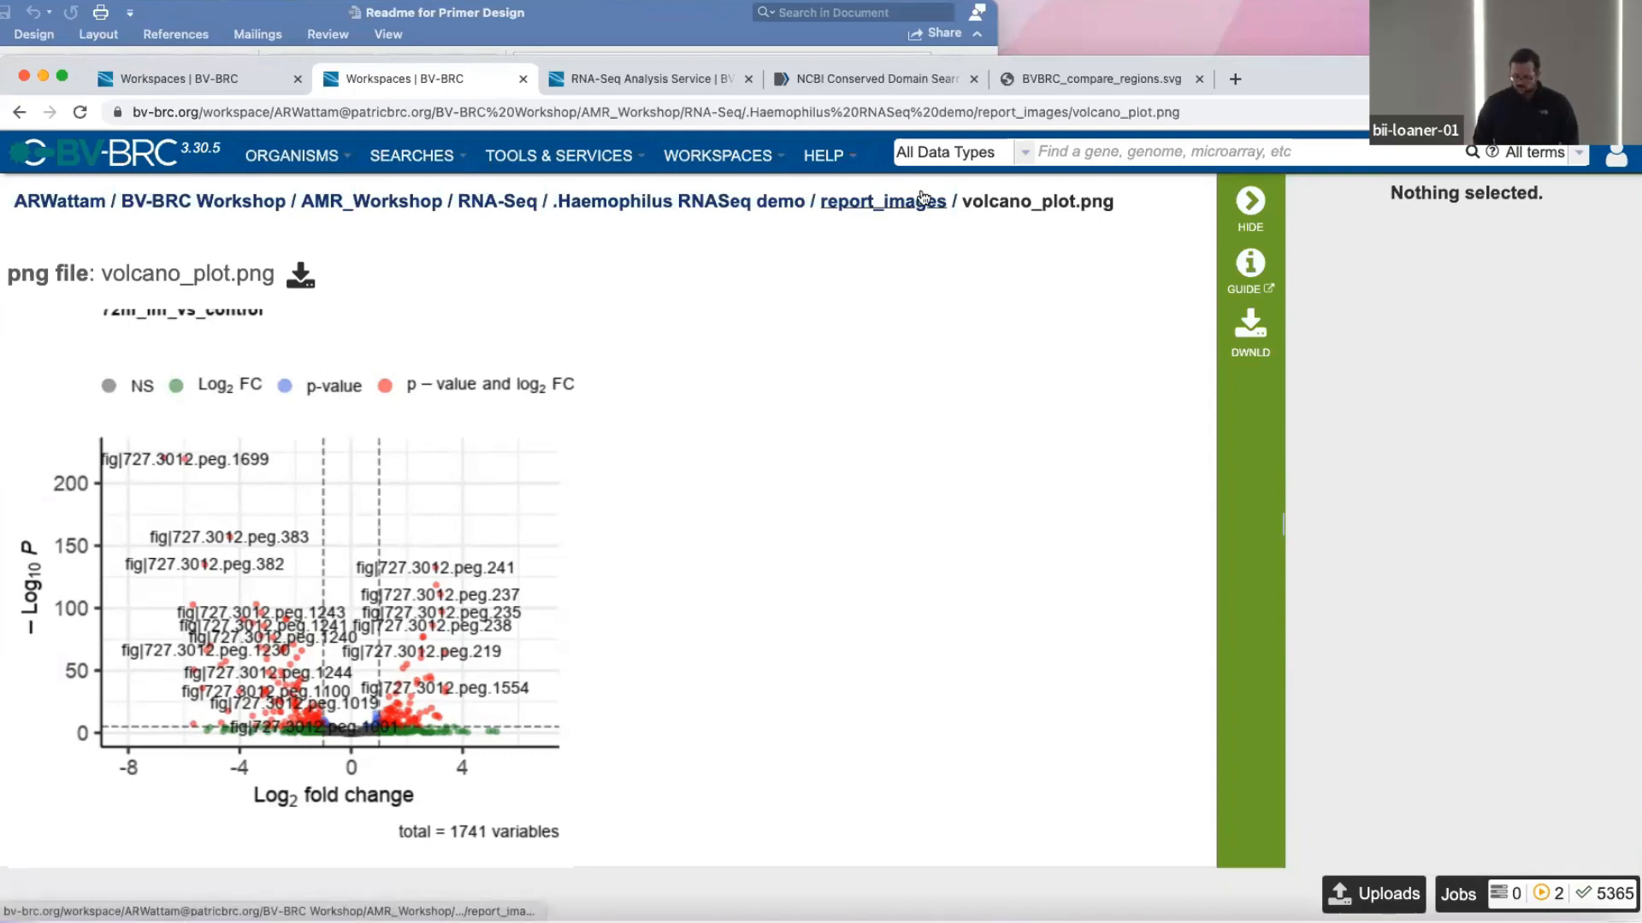
# Return to the Haemophilus RNASeq demo job results and open tpm_counts_matrix.tsv for viewing.
pyautogui.click(883, 202)
pyautogui.hscroll(-5, 499, 401)
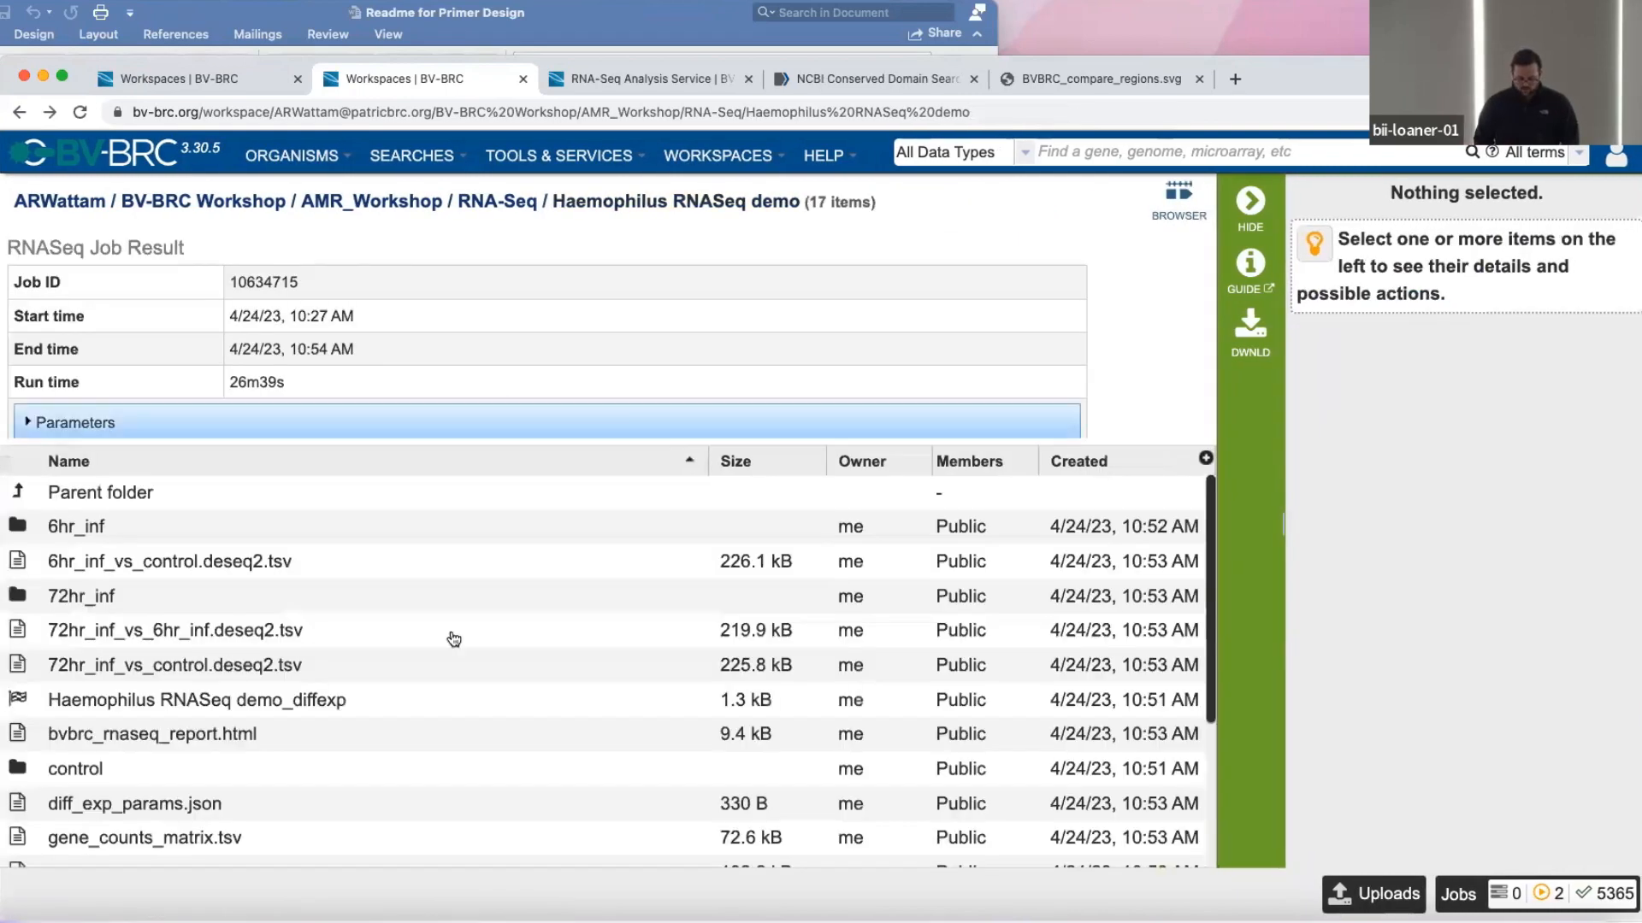
pyautogui.scroll(-3, 452, 641)
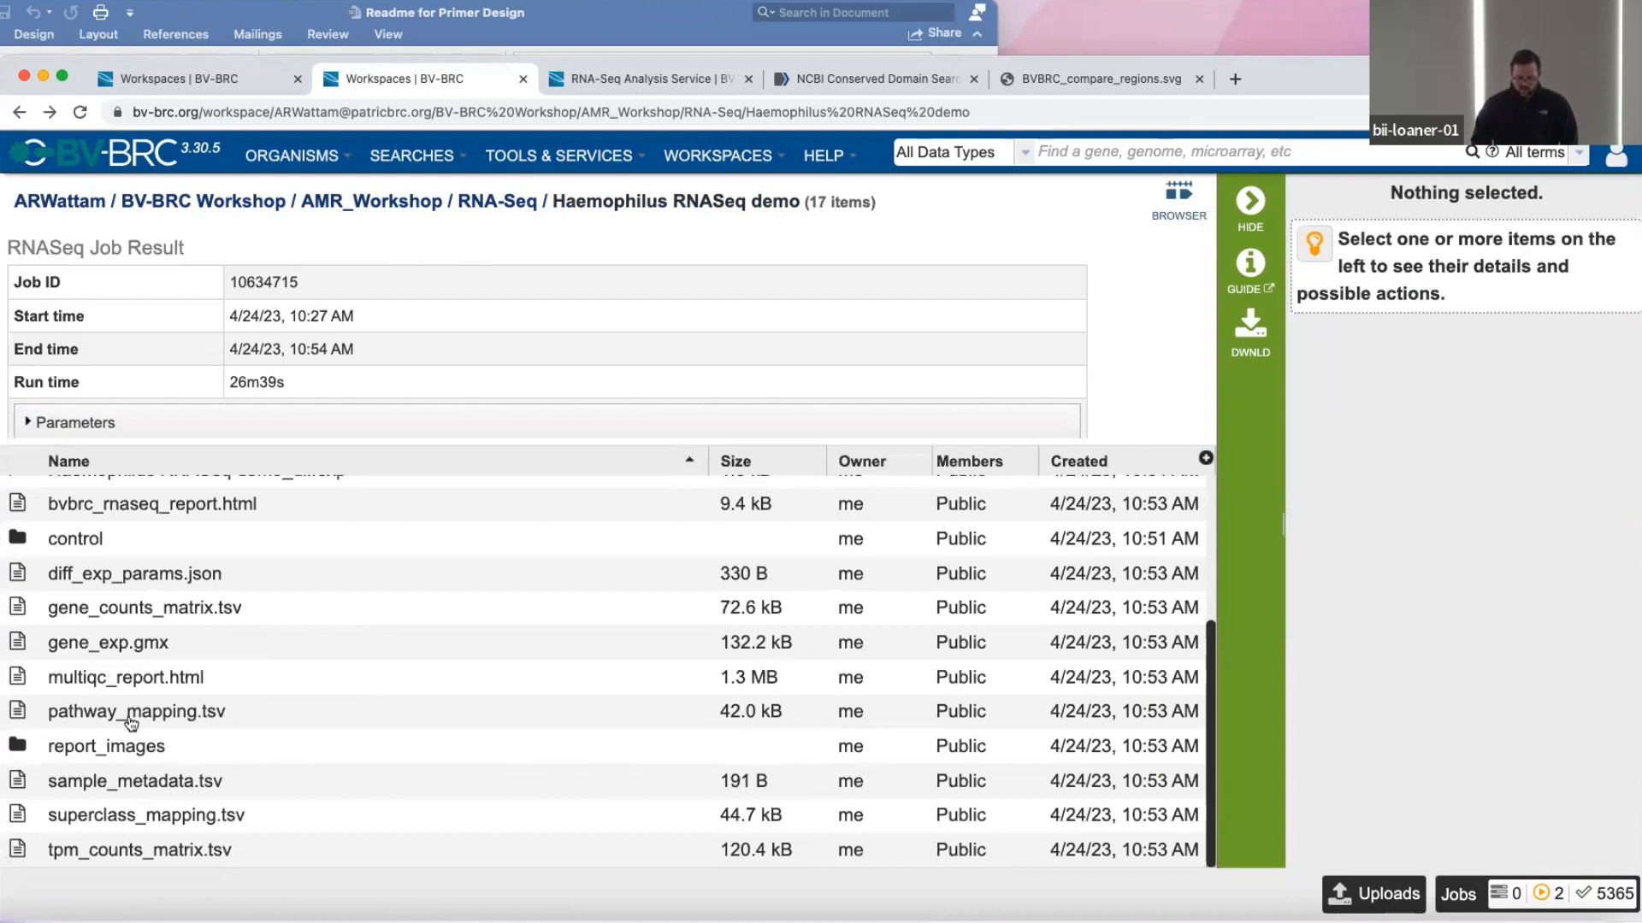
pyautogui.scroll(5, 134, 686)
pyautogui.scroll(-5, 135, 686)
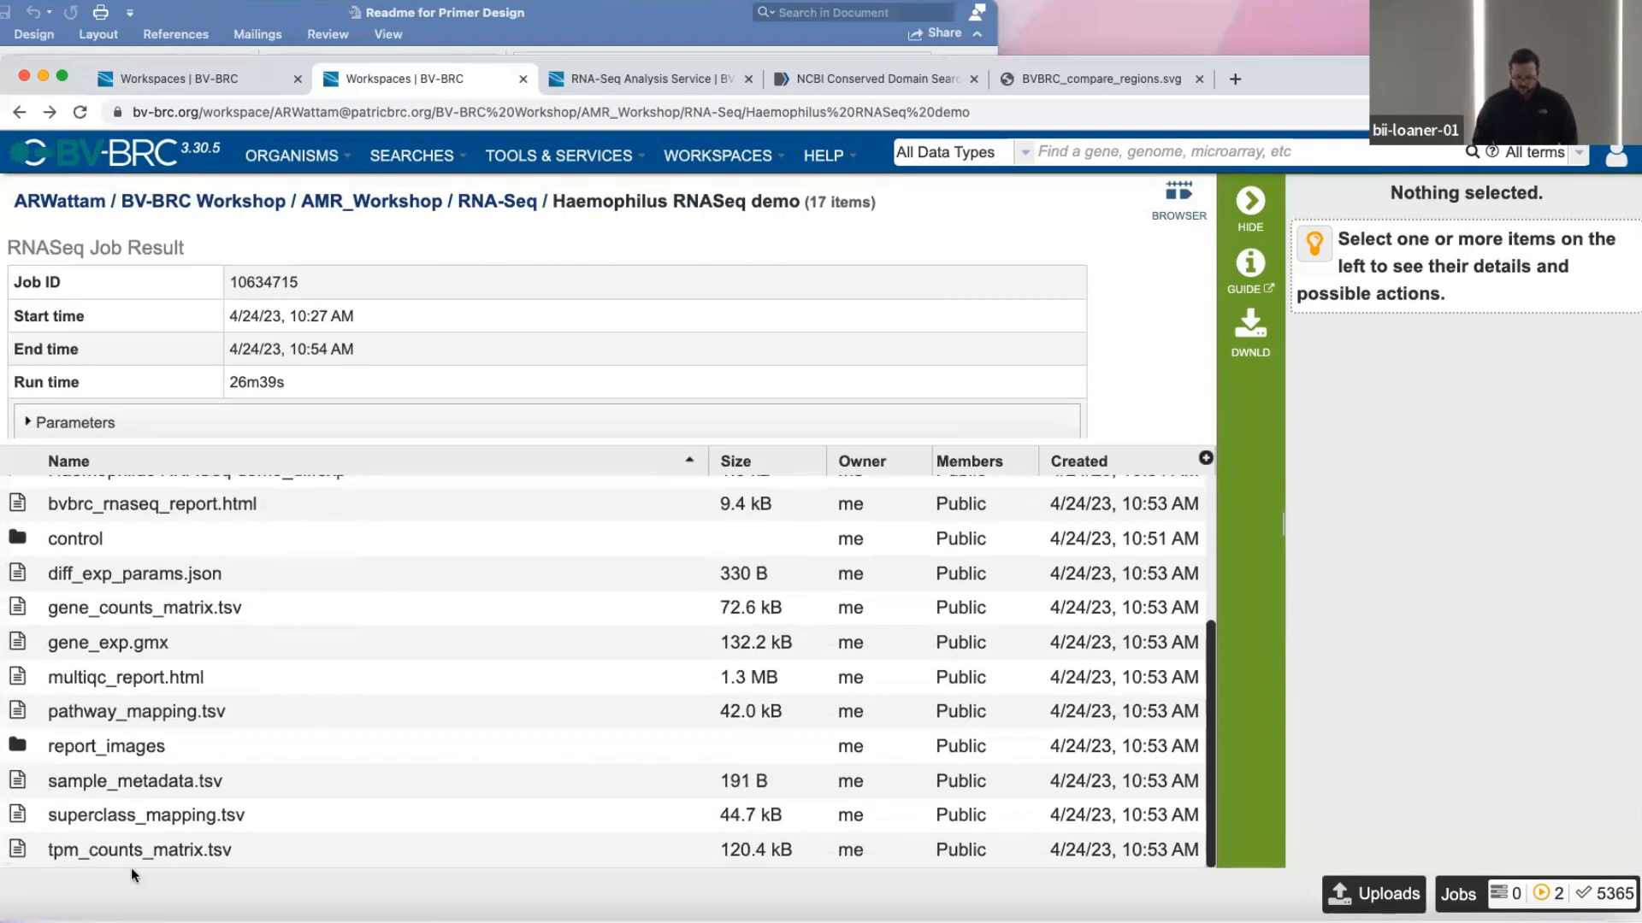
pyautogui.click(12, 855)
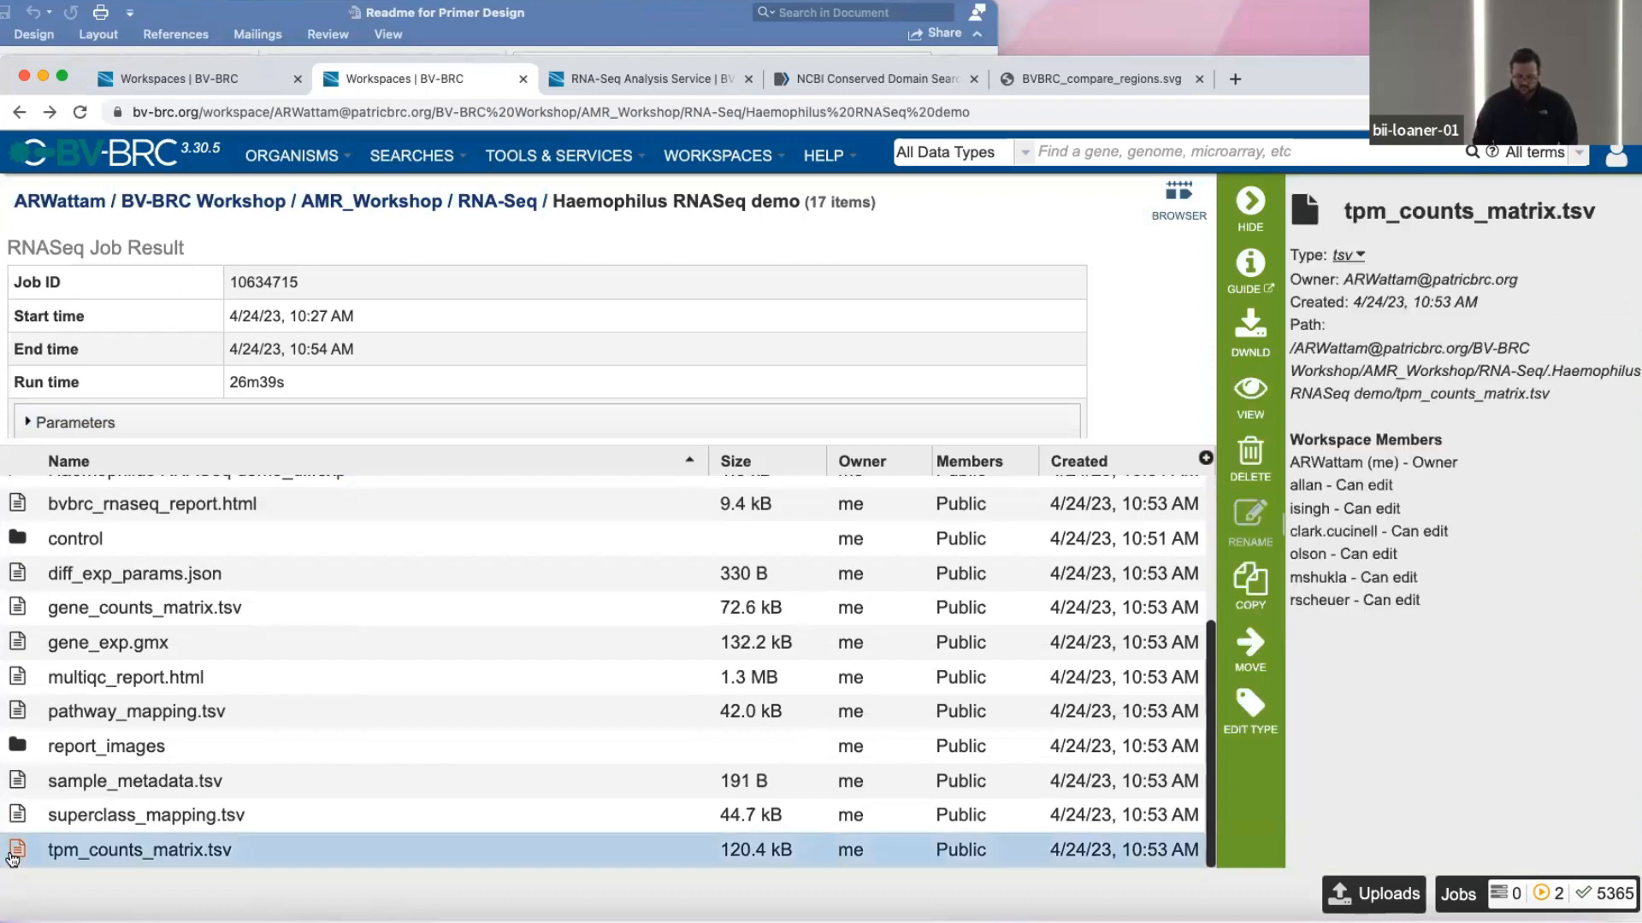
pyautogui.click(1251, 400)
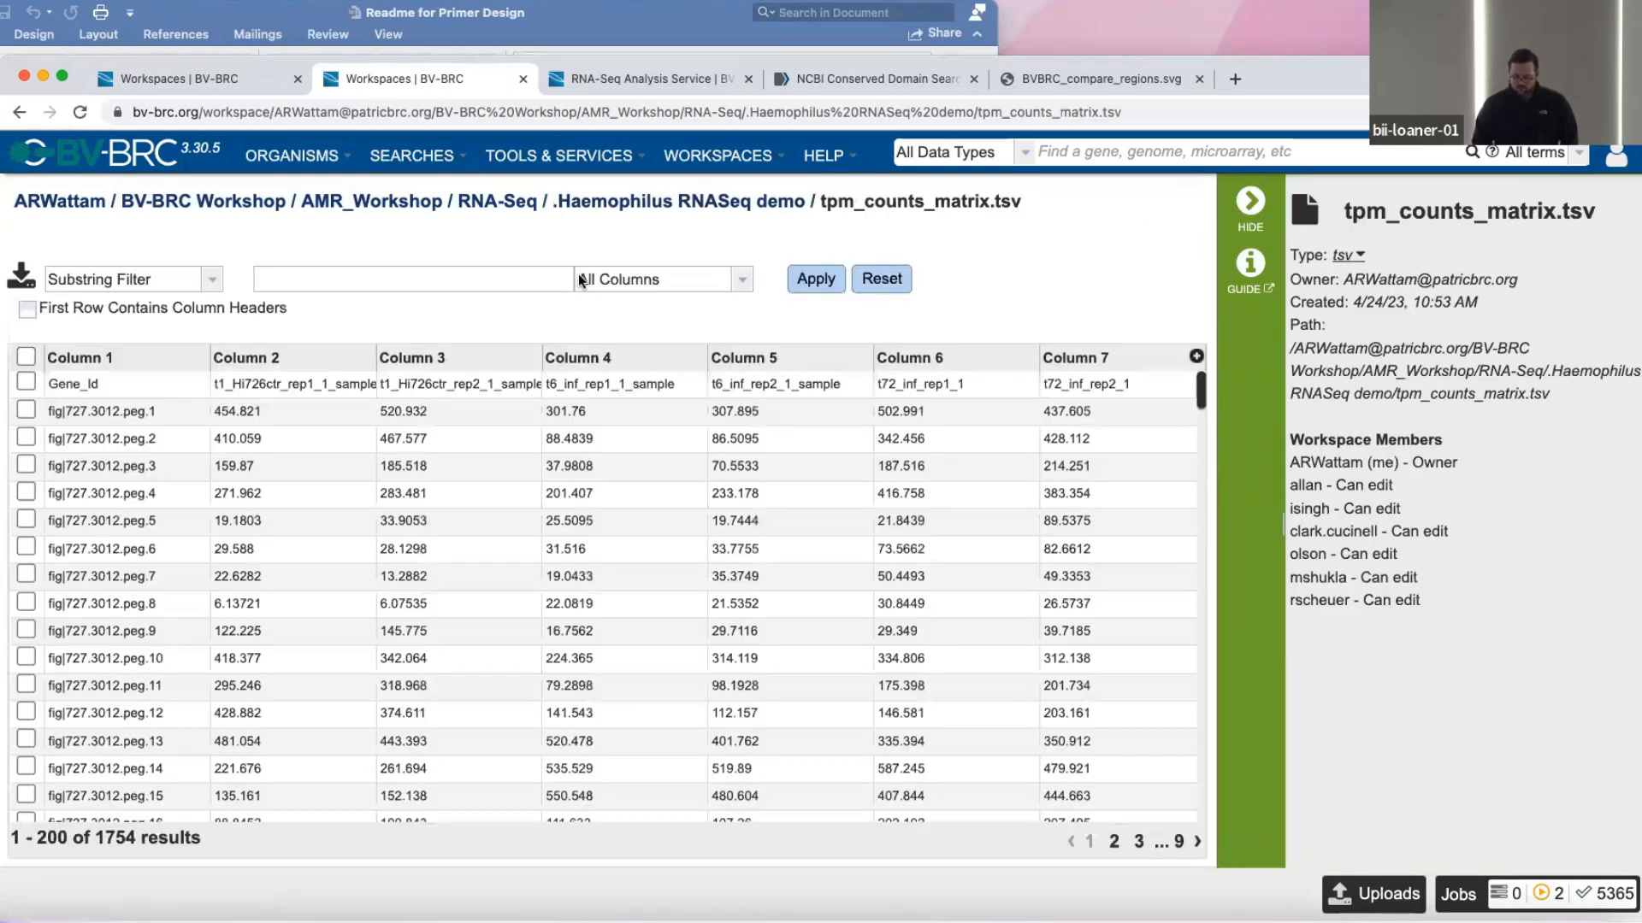
# Use the first row of the TPM counts matrix as column headers, leaving no rows selected.
pyautogui.click(25, 357)
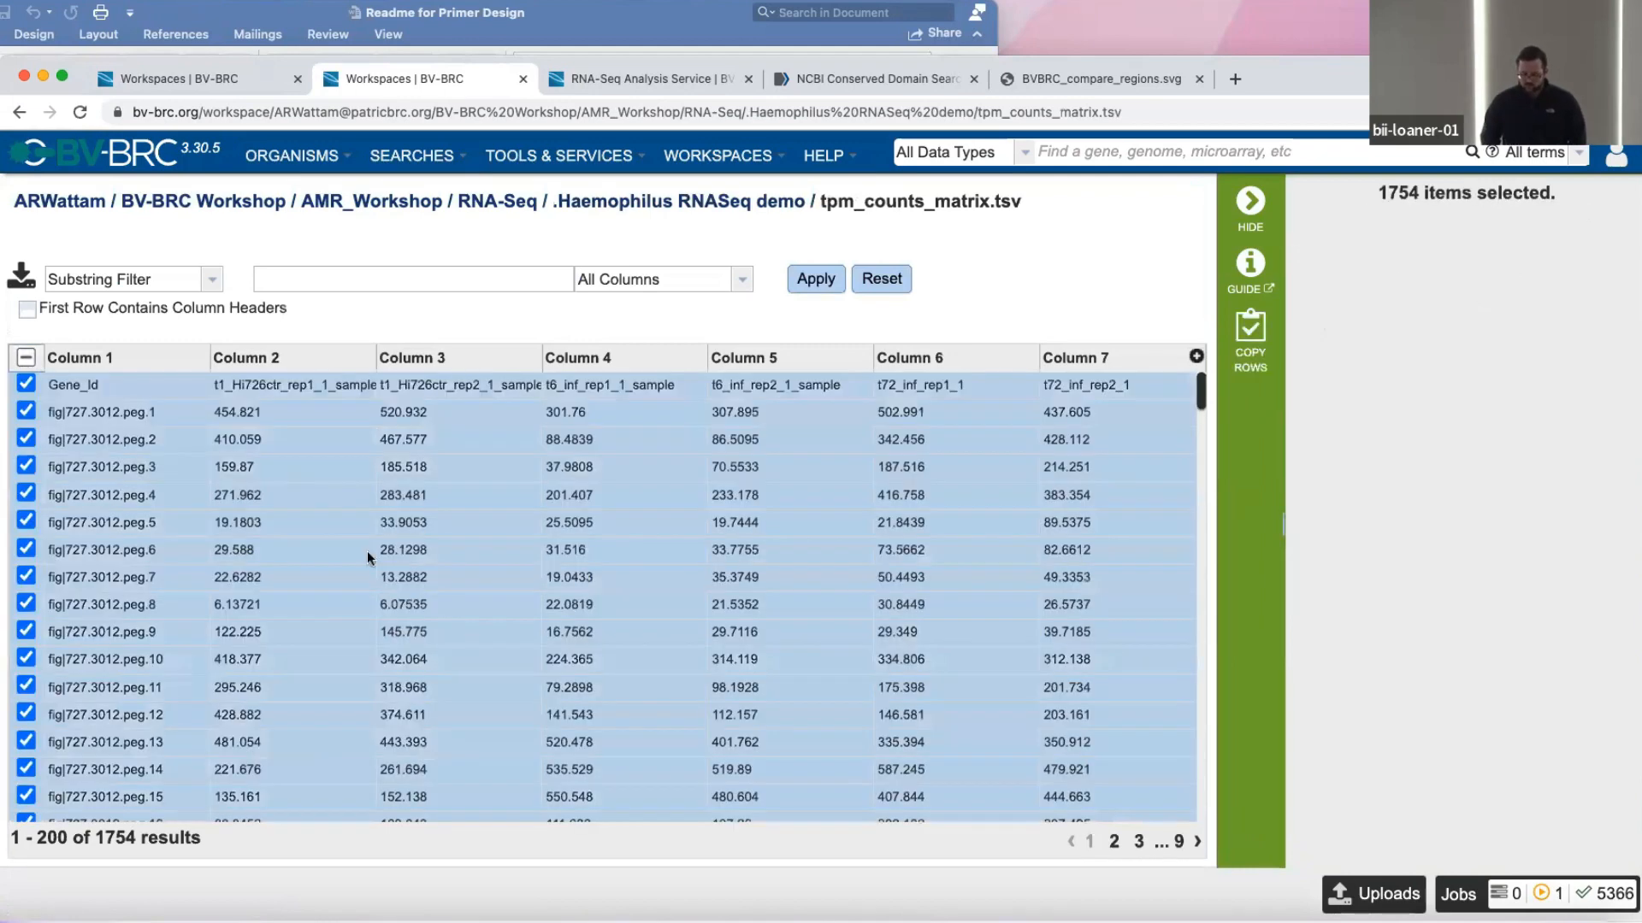
pyautogui.click(29, 356)
pyautogui.click(29, 306)
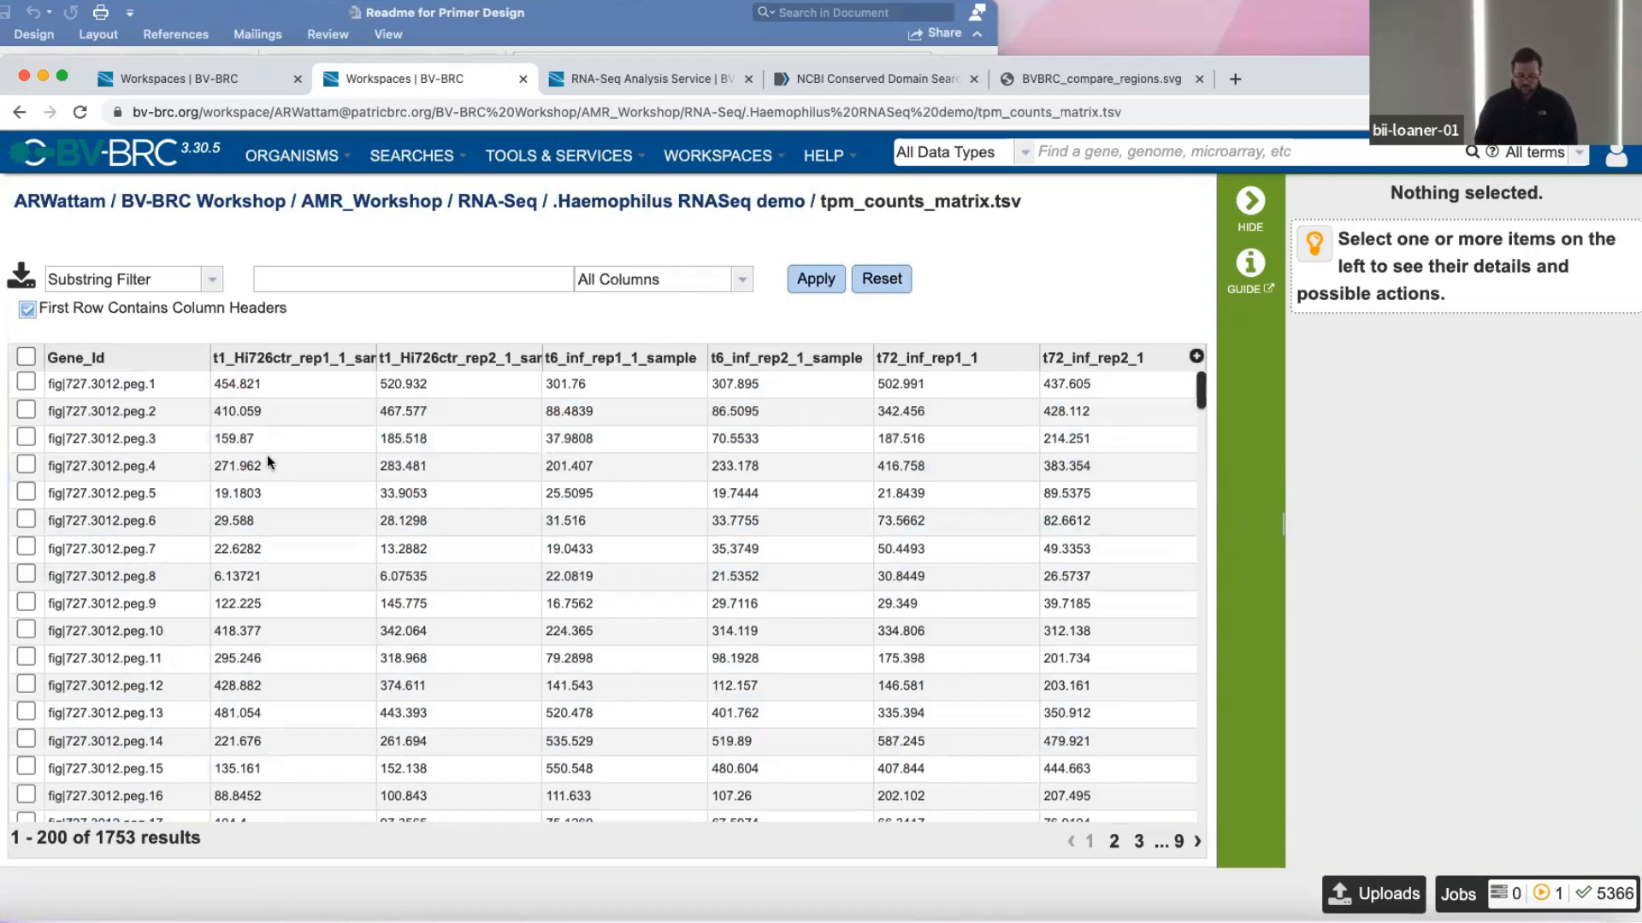
# Return to the demo job results, open Haemophilus RNASeq demo_diffexp and view its Transcriptomics Genes table.
pyautogui.hscroll(-5, 275, 222)
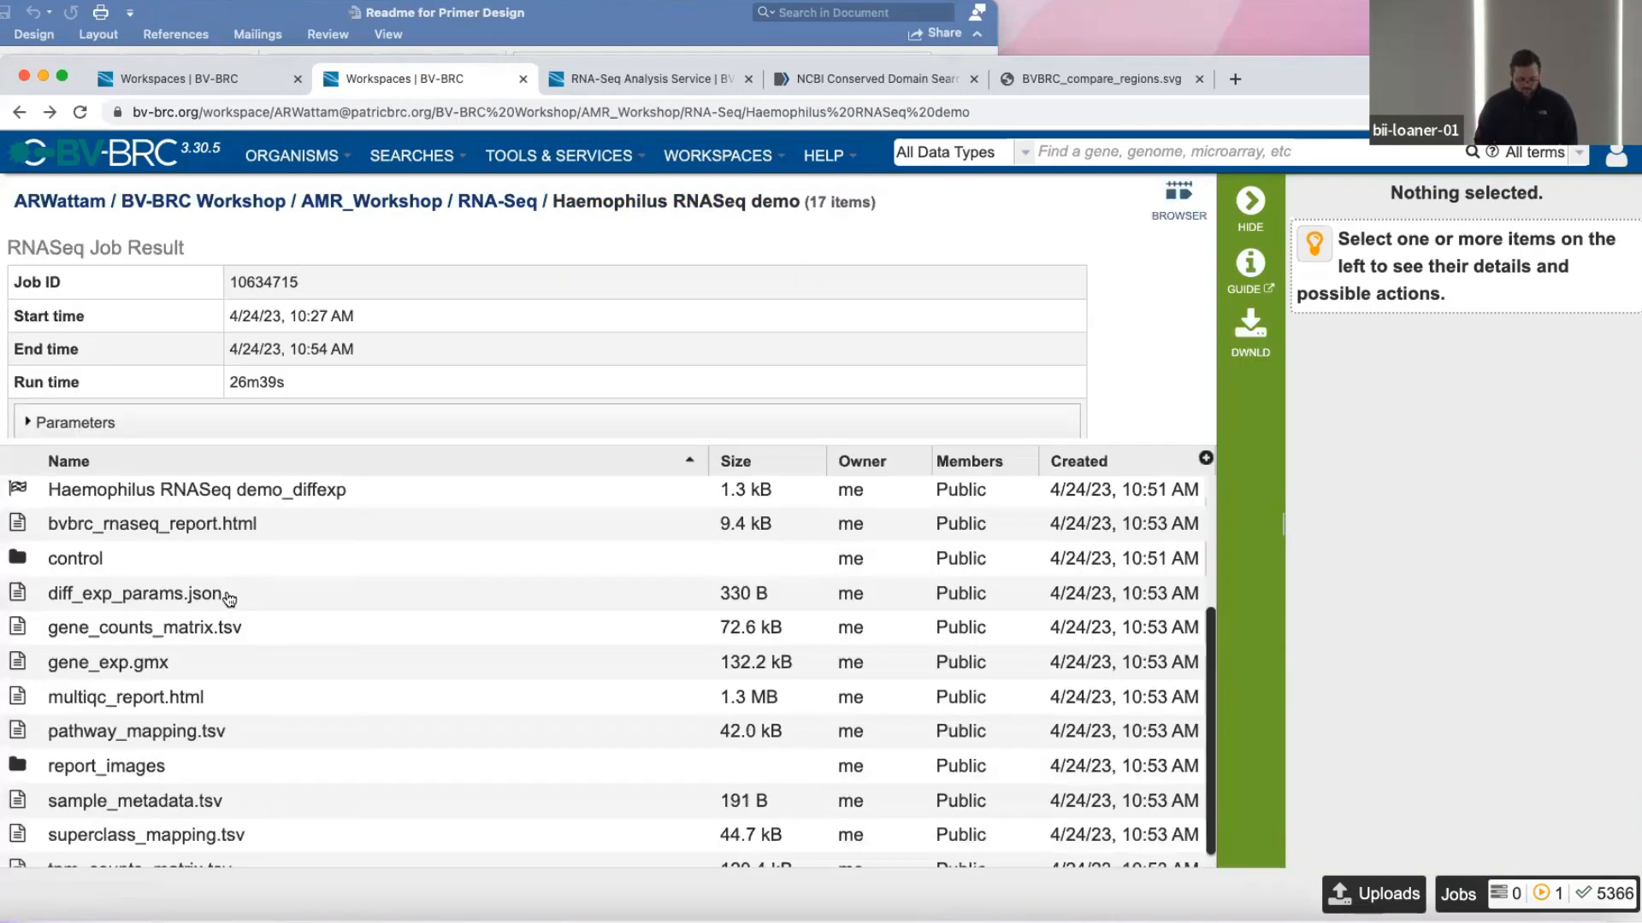
pyautogui.scroll(3, 229, 598)
pyautogui.scroll(-3, 229, 600)
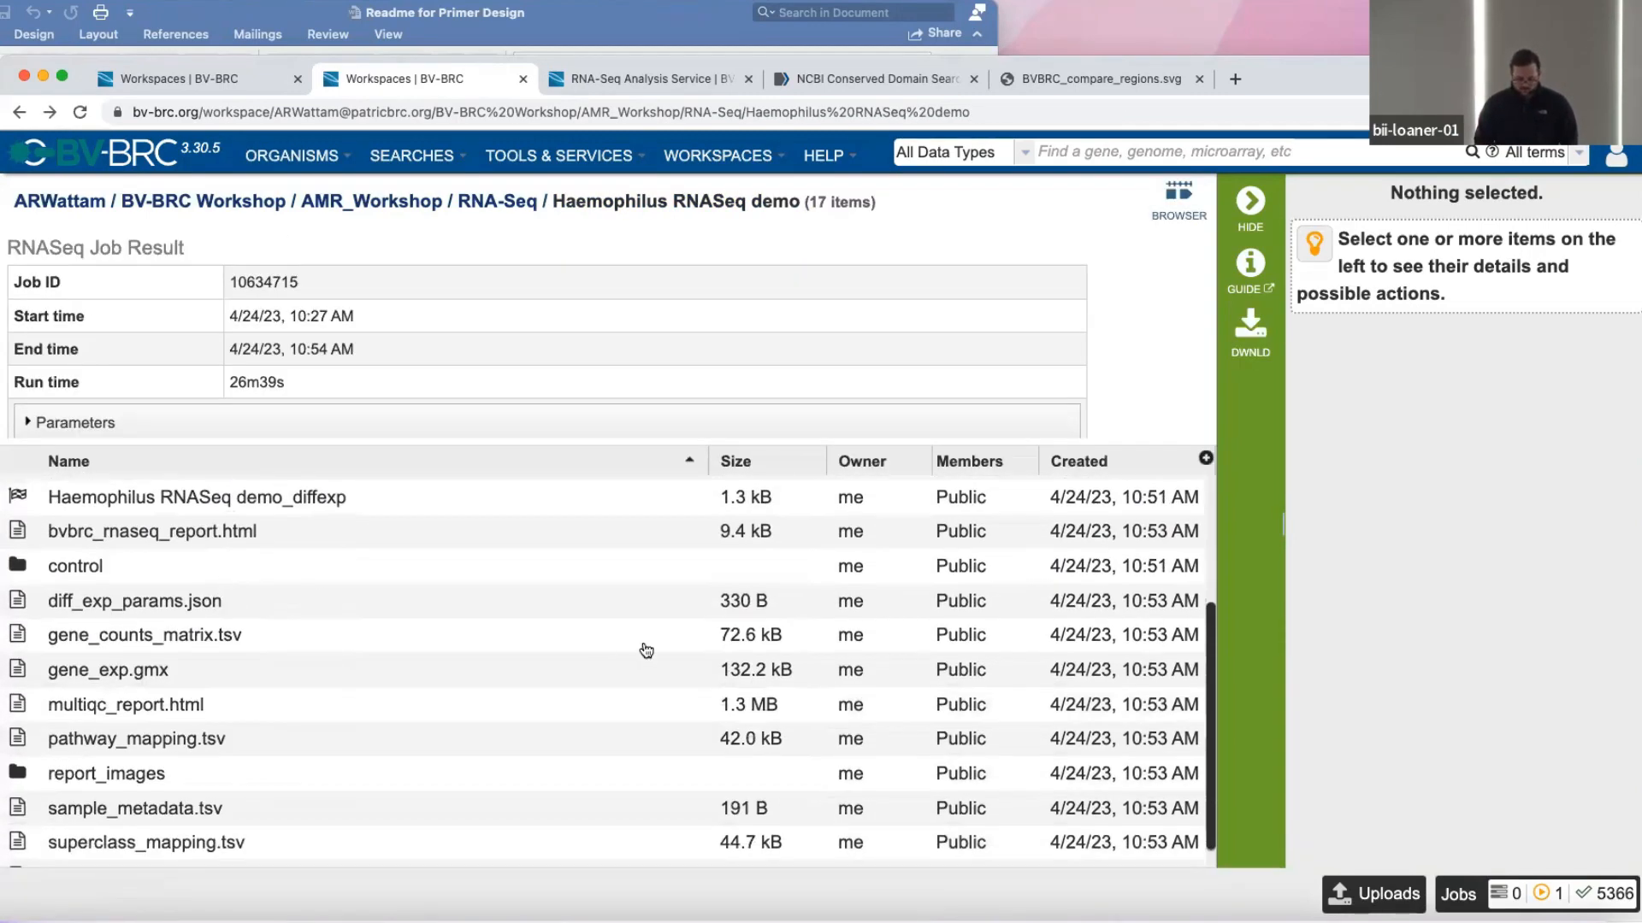
pyautogui.scroll(2, 642, 648)
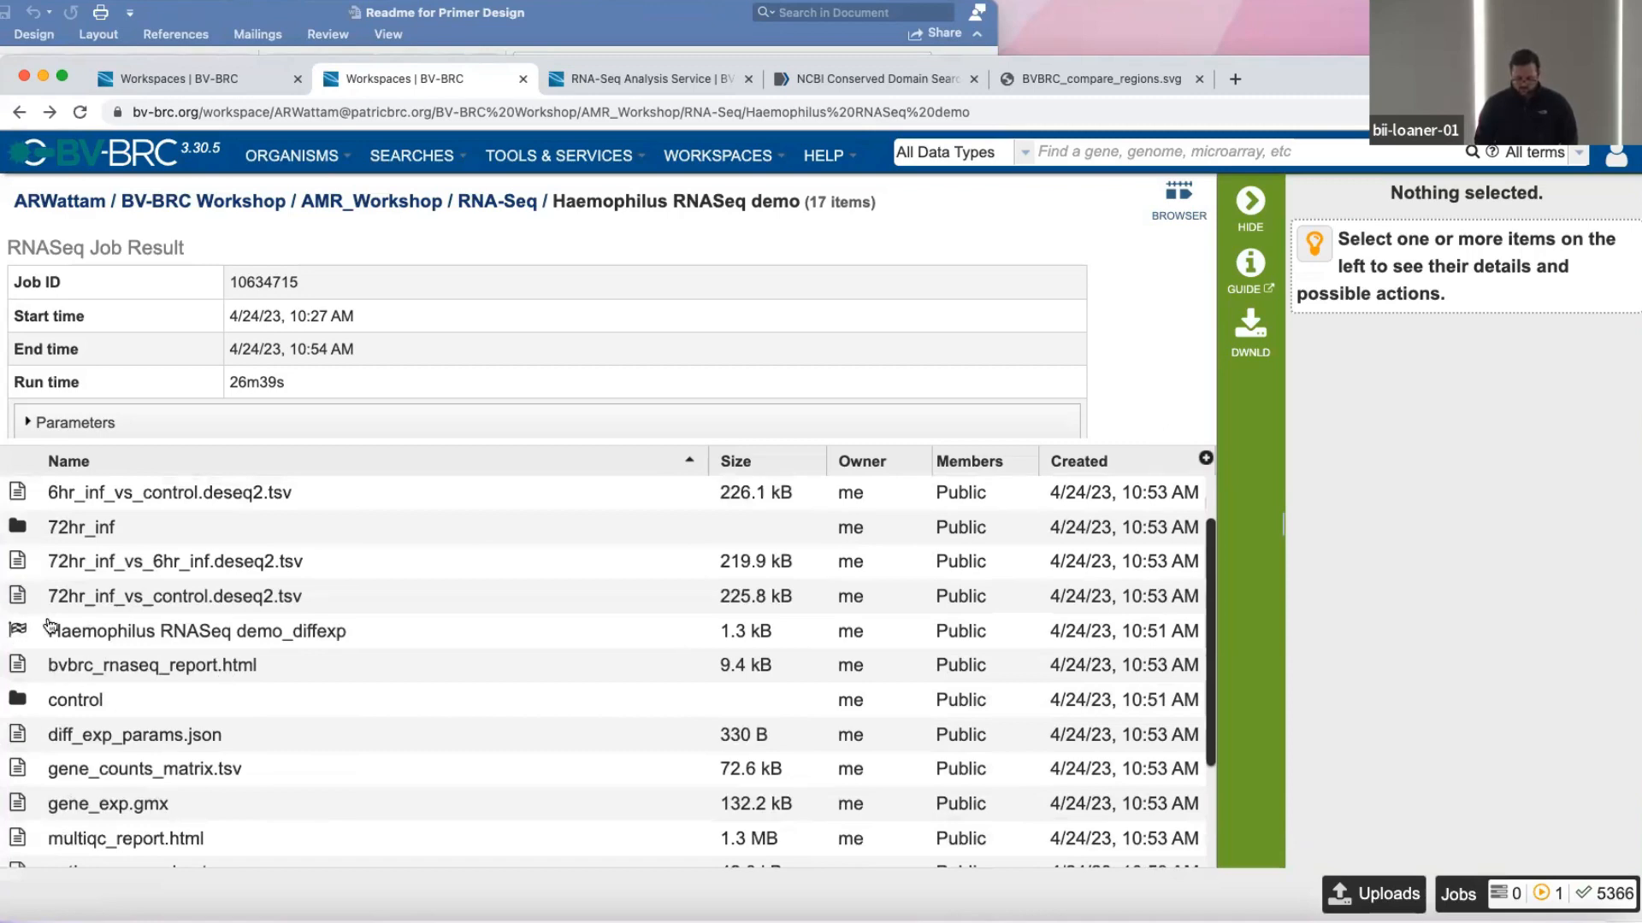
pyautogui.click(147, 630)
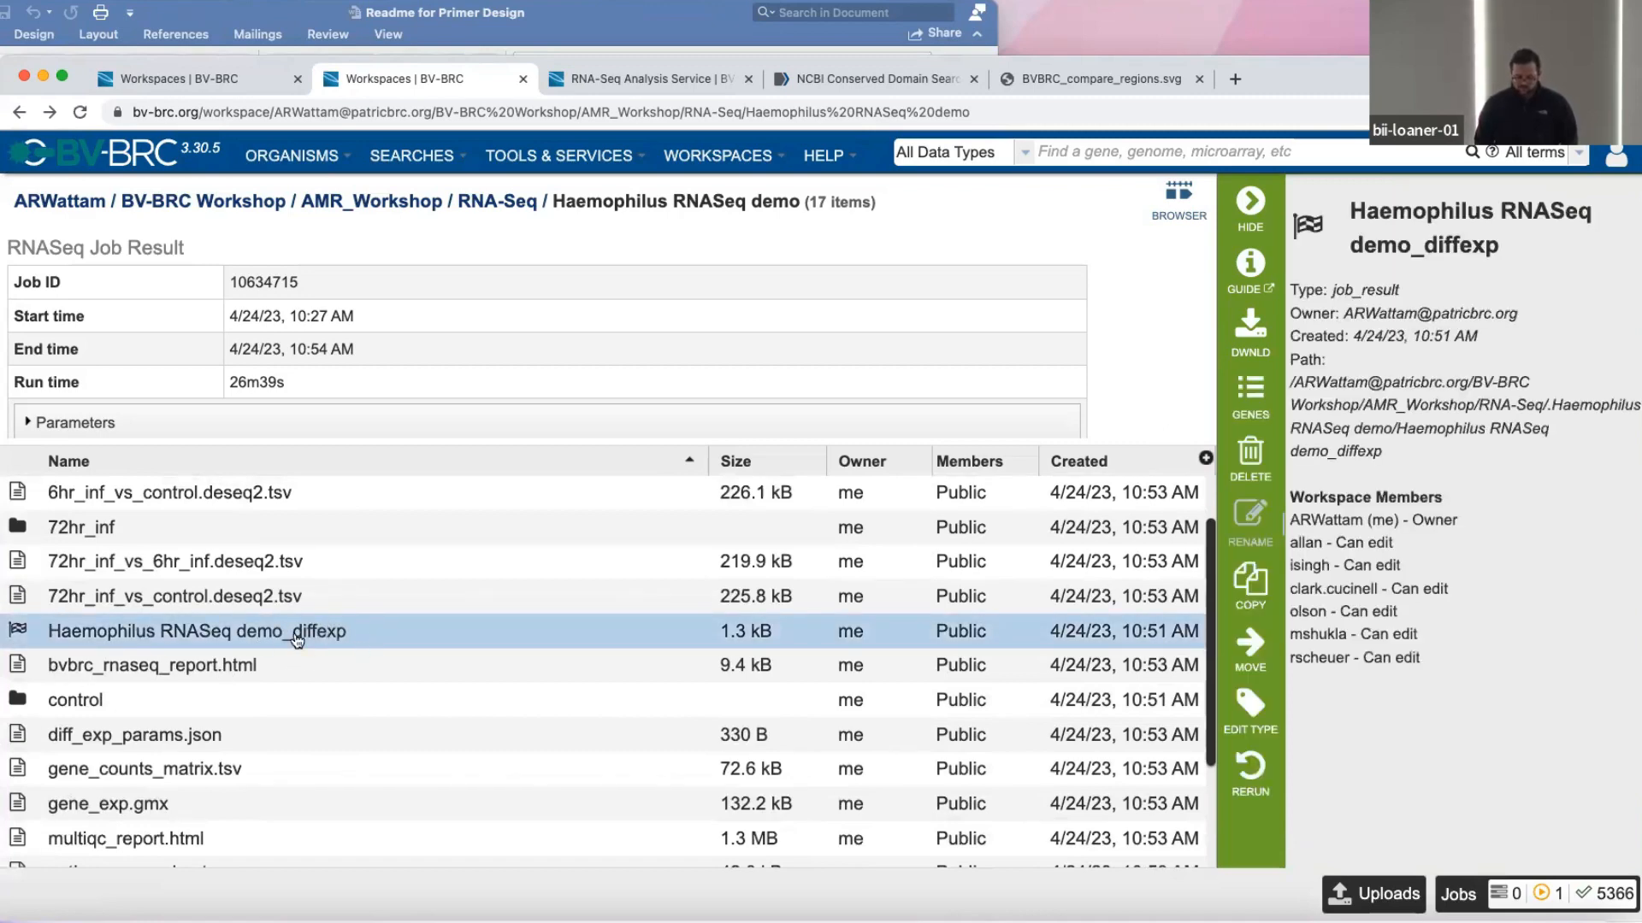
pyautogui.doubleClick(8, 641)
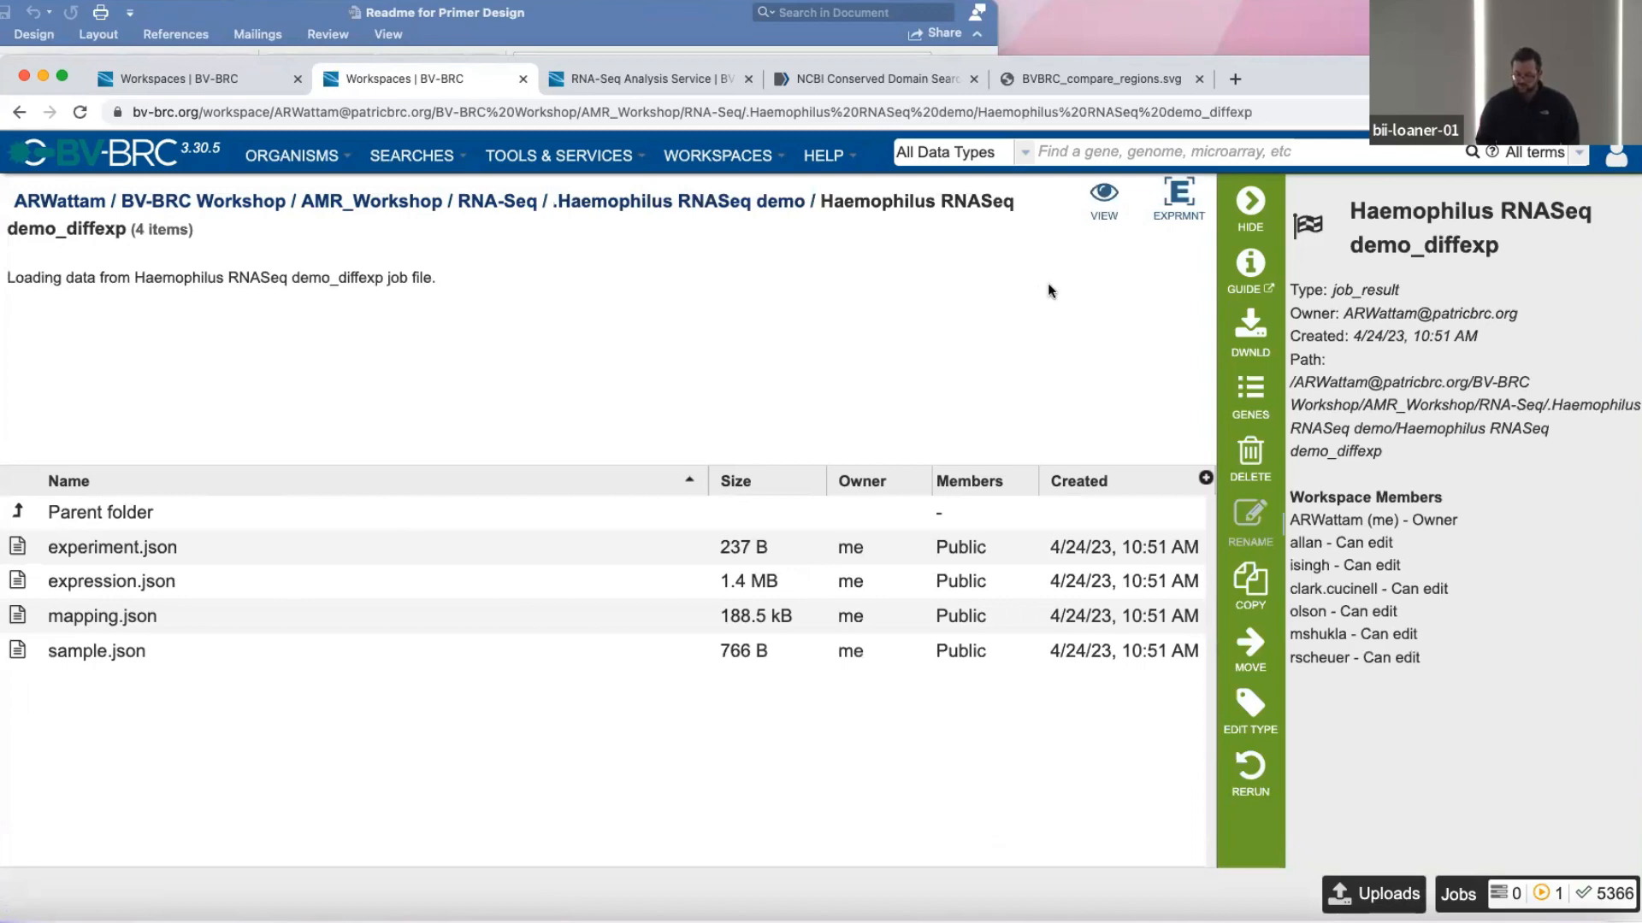
pyautogui.click(1149, 227)
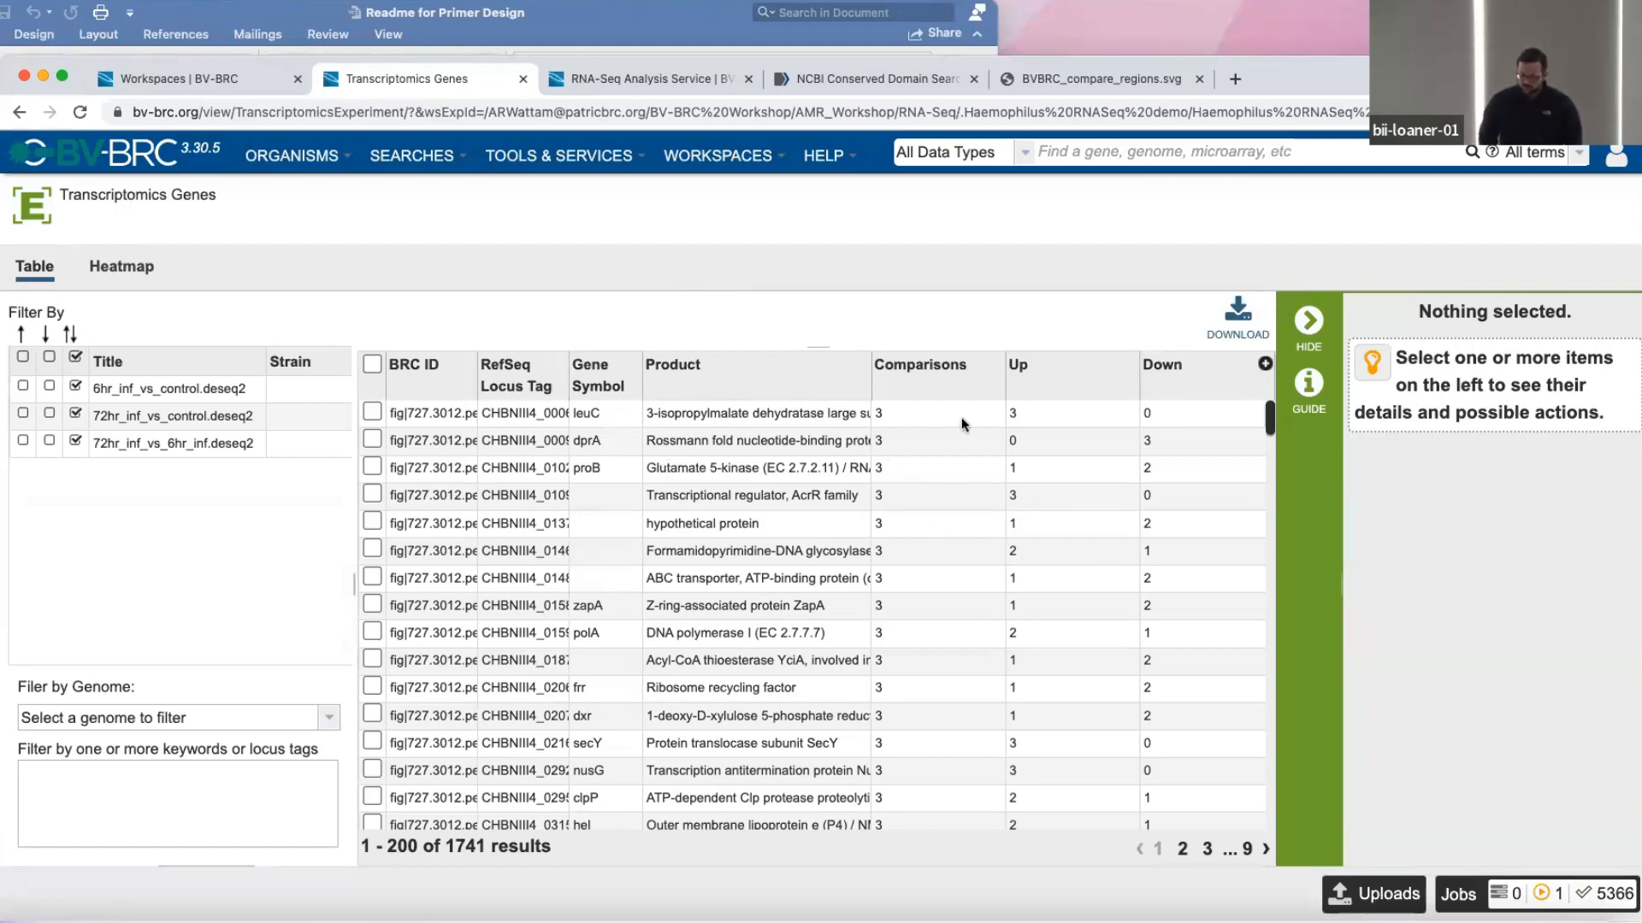
# Select the leuC gene to show its details, and filter the gene table by an absolute log ratio of 2.
pyautogui.click(917, 414)
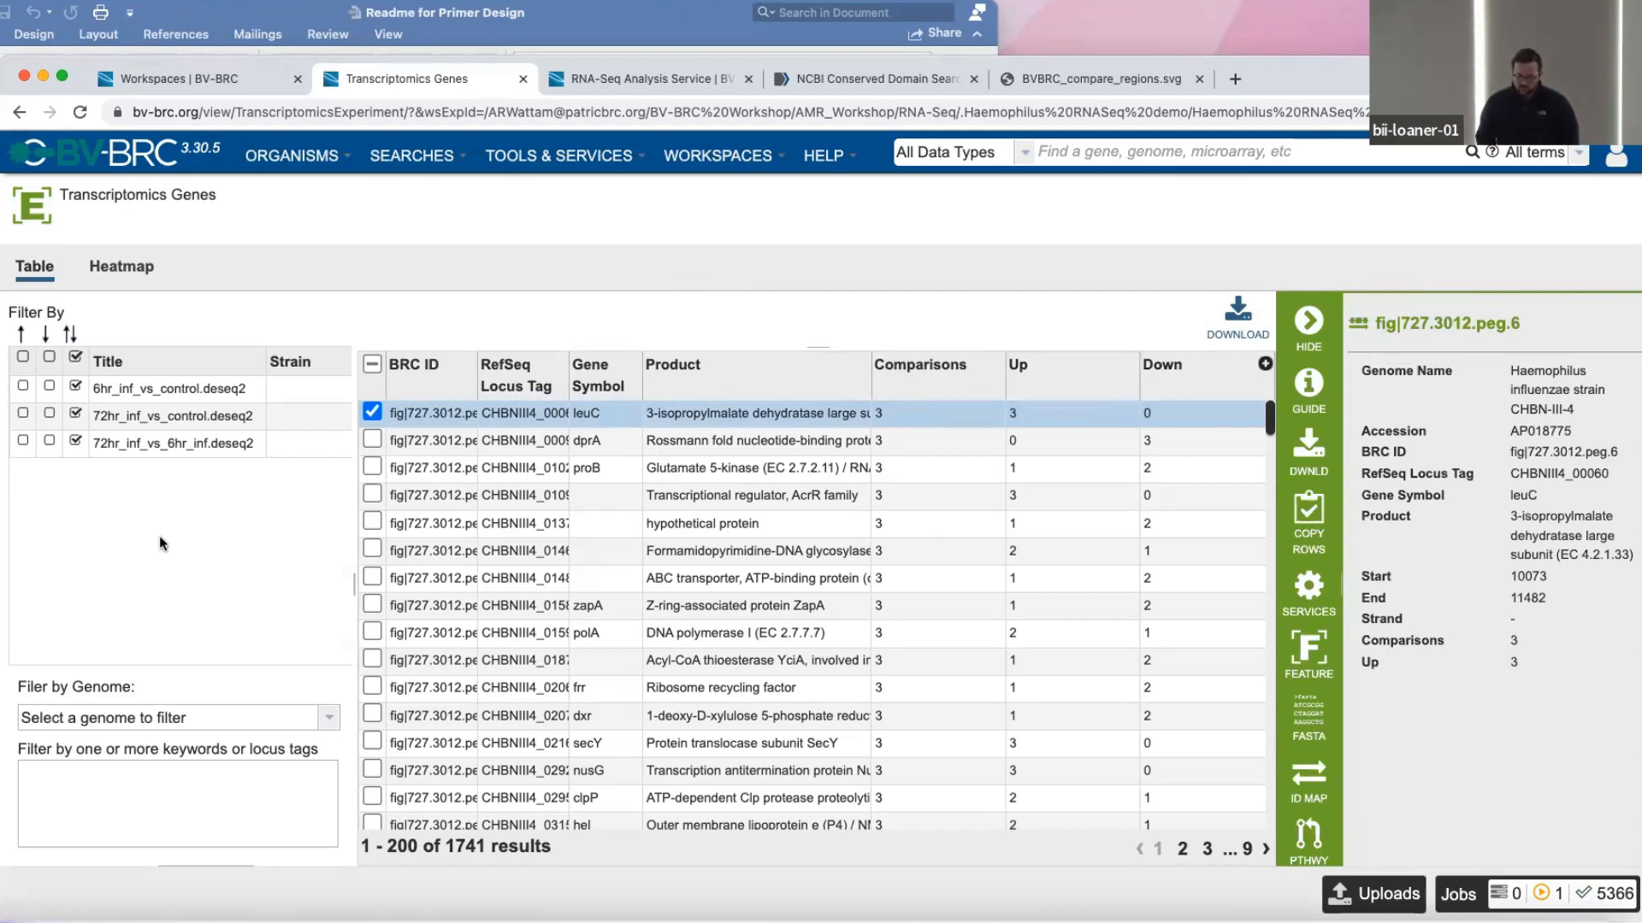
pyautogui.scroll(-3, 177, 582)
pyautogui.scroll(5, 93, 459)
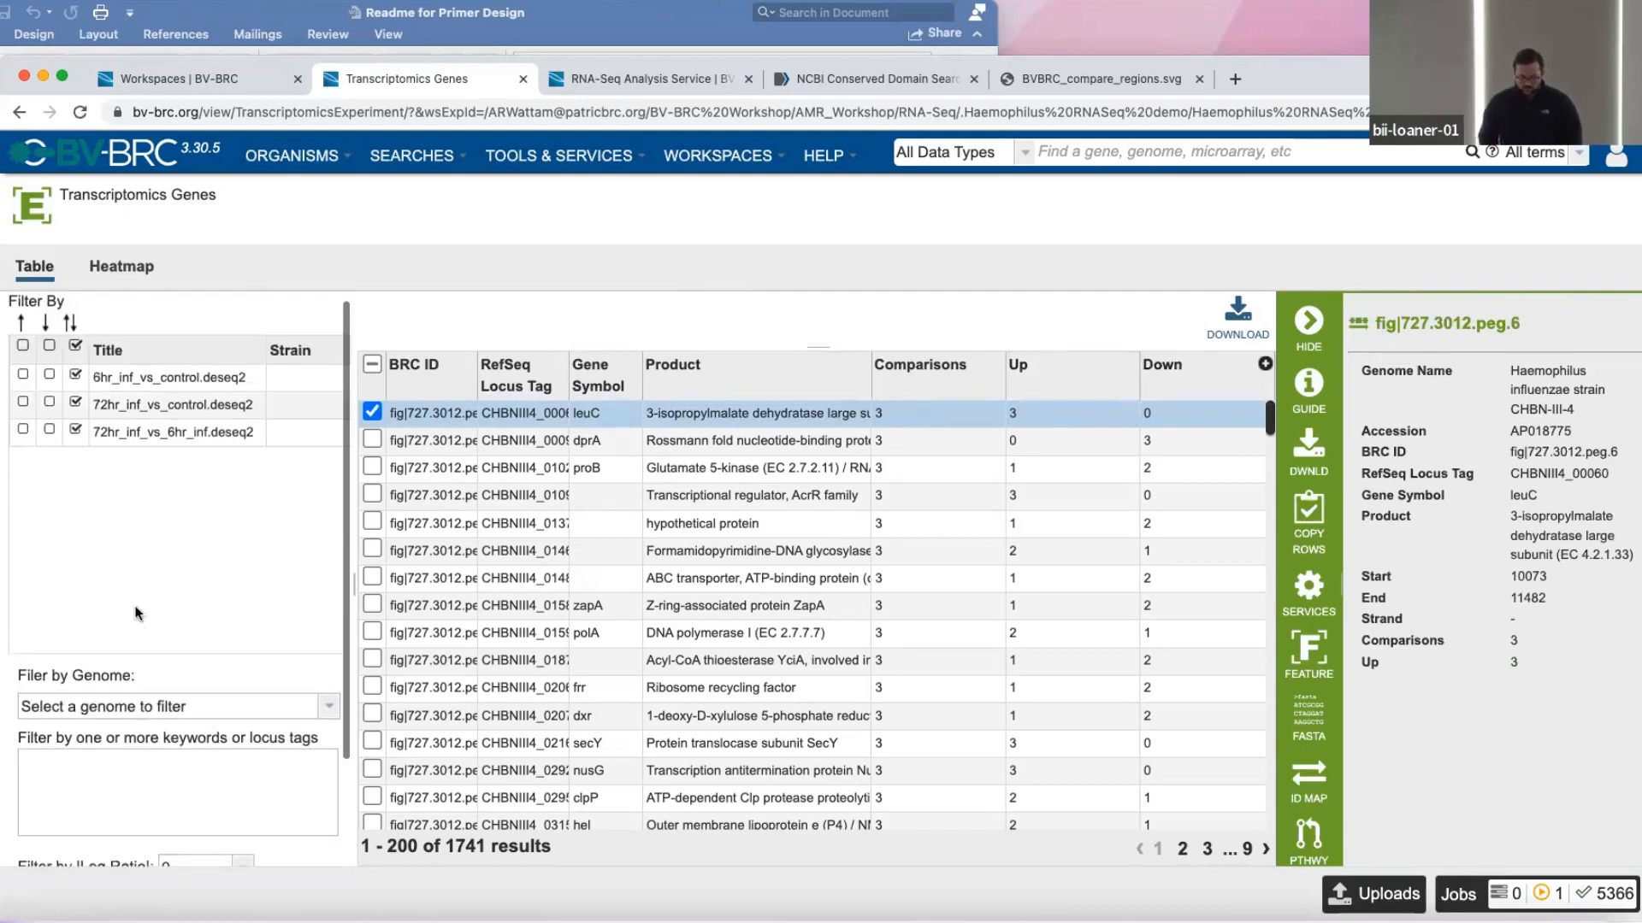
pyautogui.scroll(-5, 154, 684)
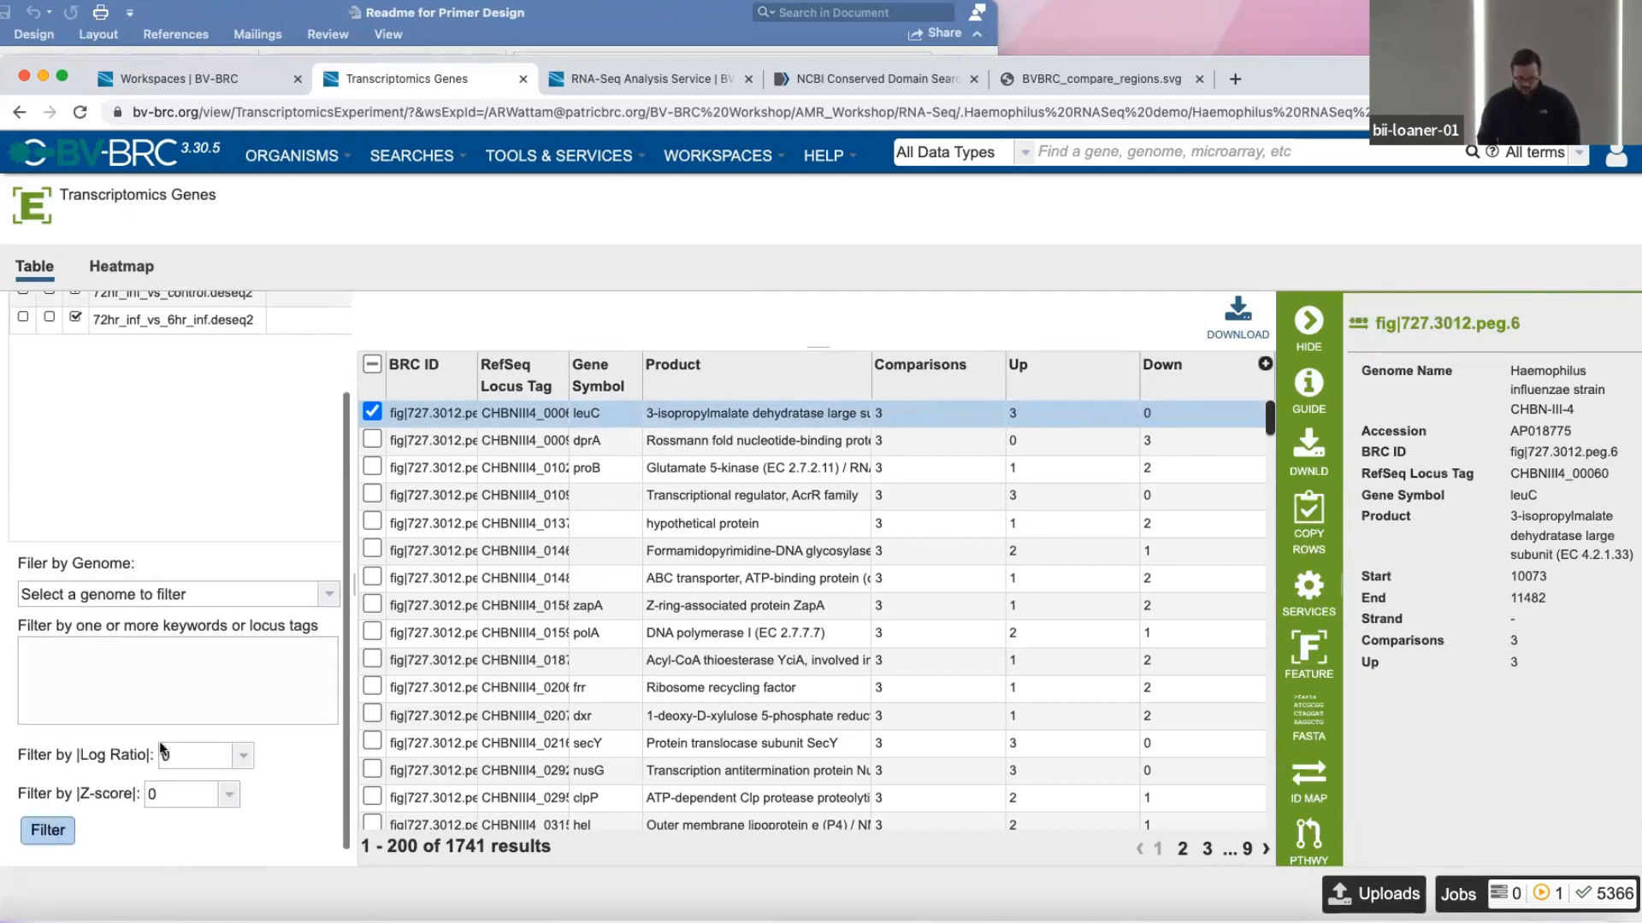
pyautogui.click(243, 756)
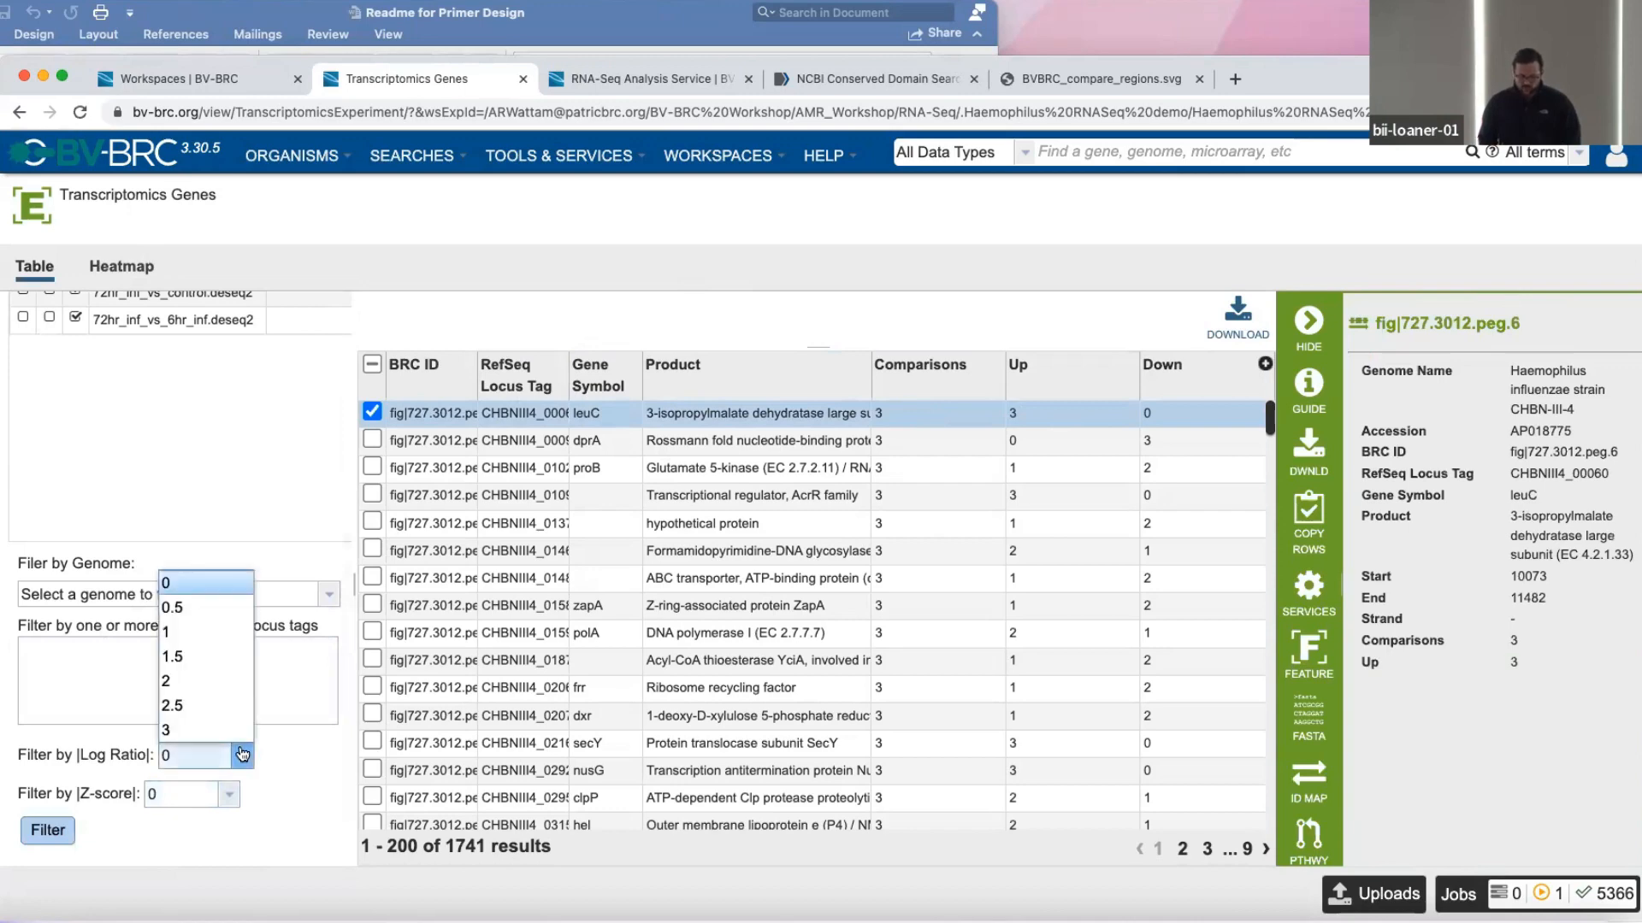
pyautogui.click(224, 681)
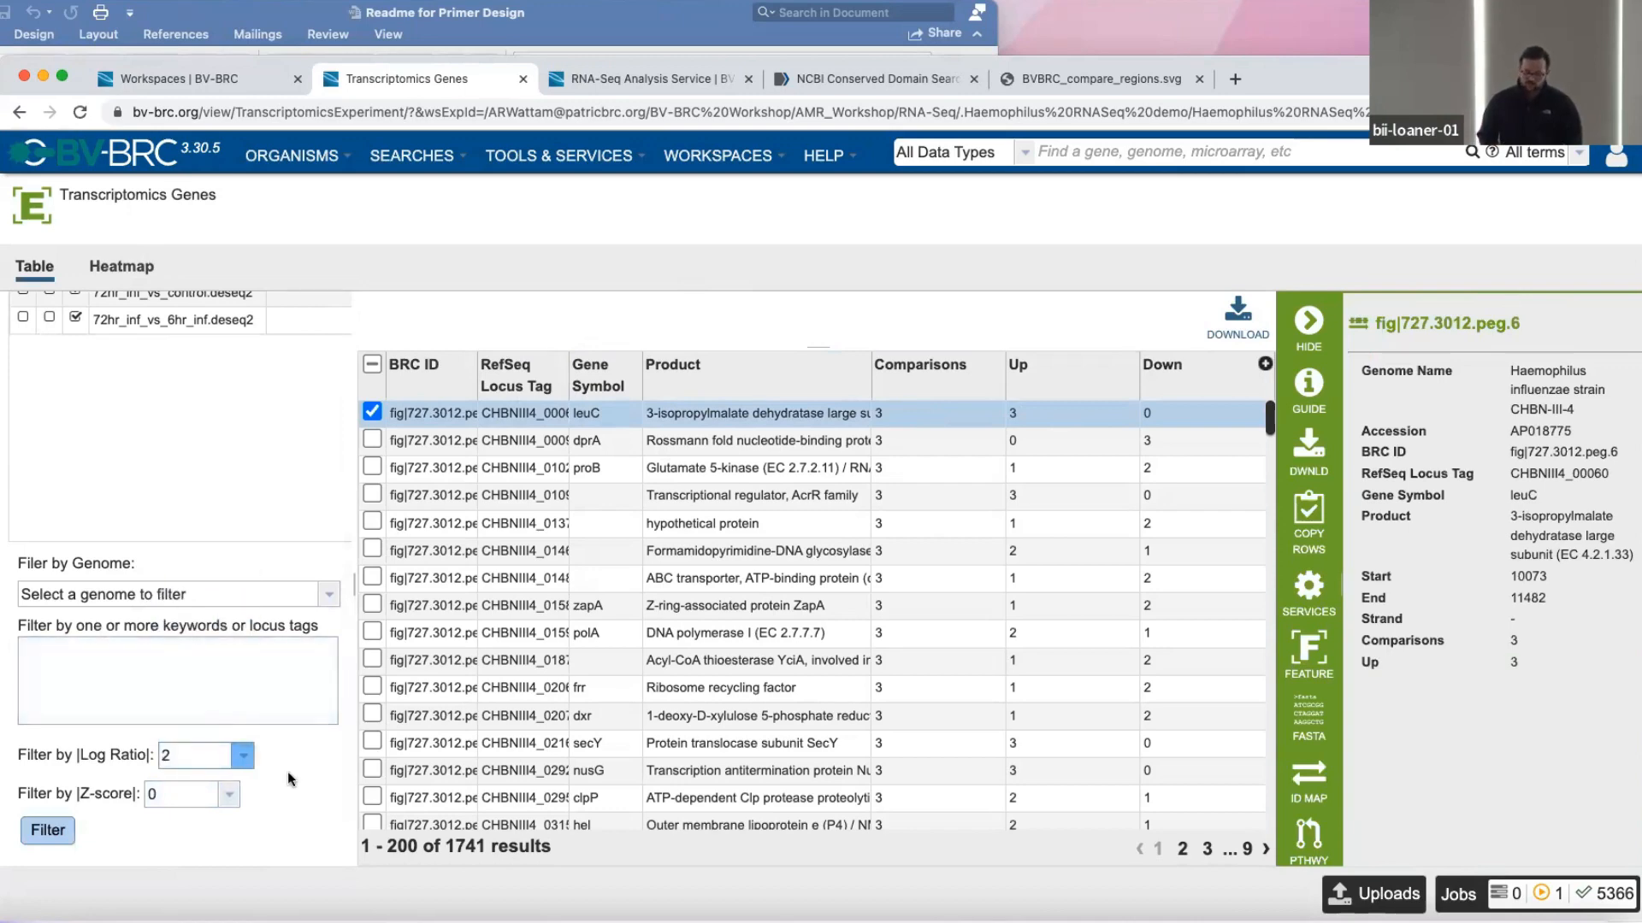
pyautogui.click(195, 756)
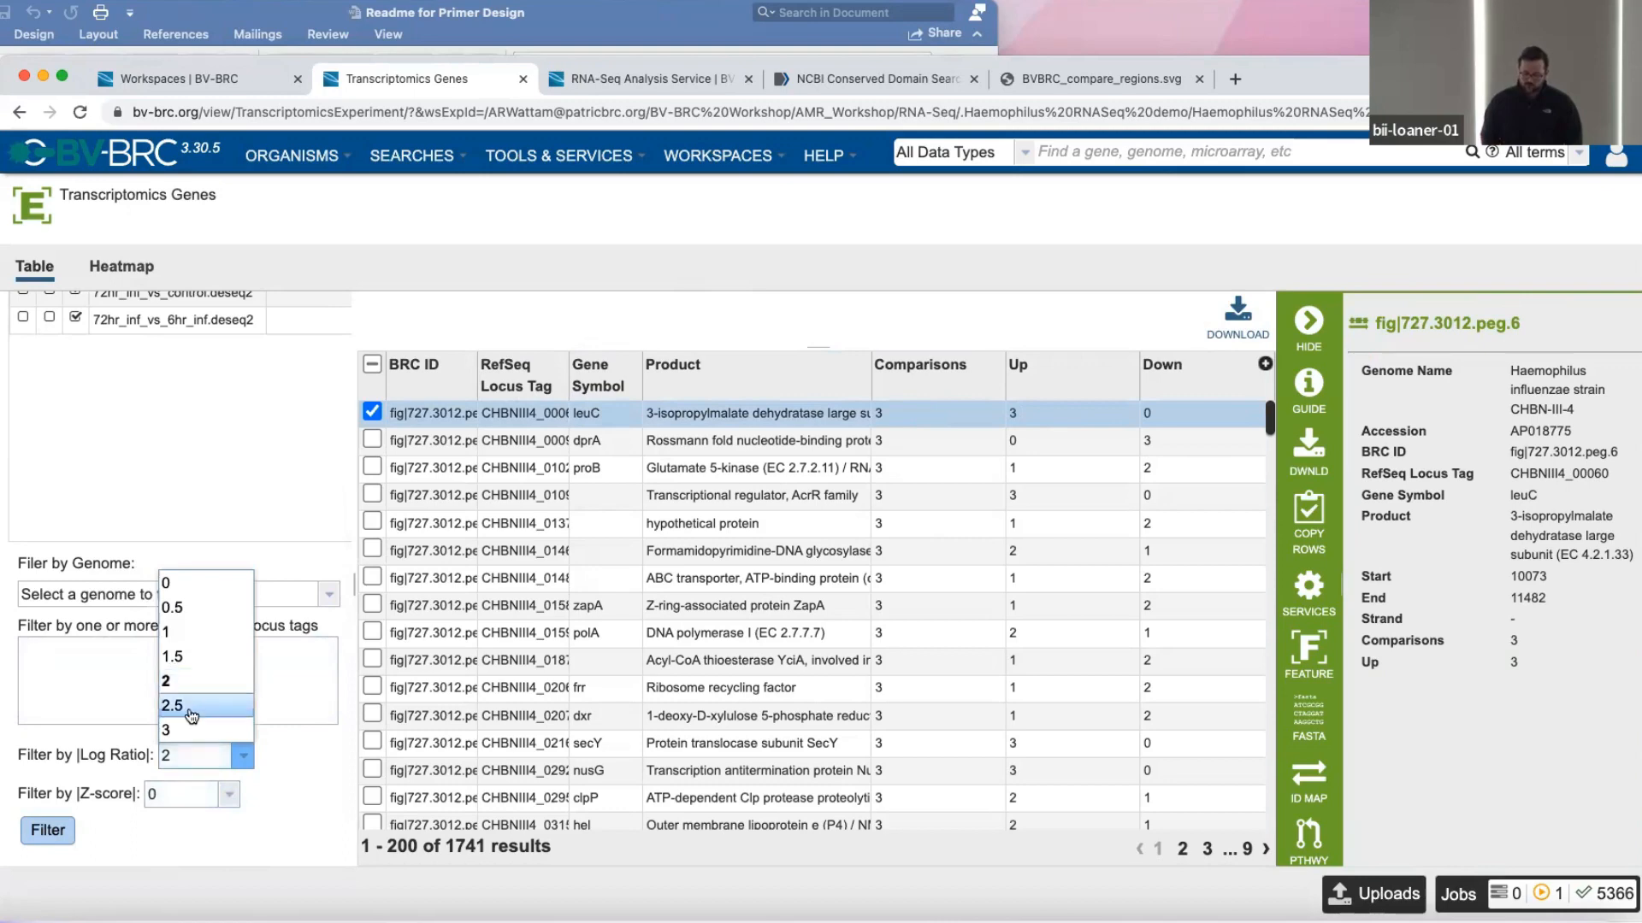
pyautogui.click(293, 769)
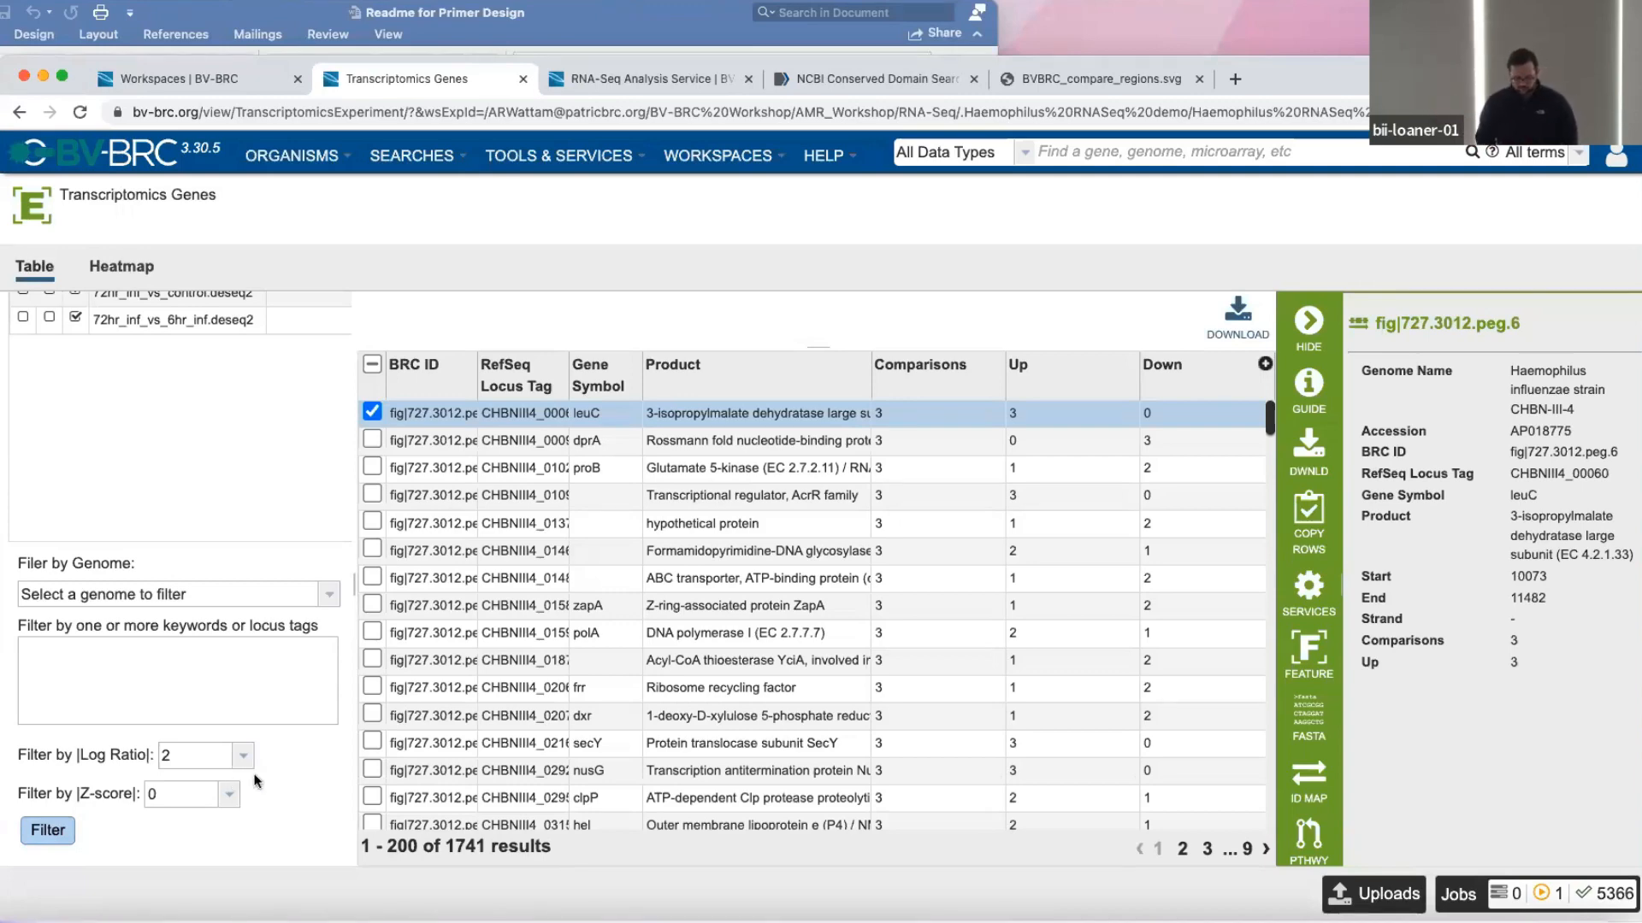
pyautogui.click(36, 838)
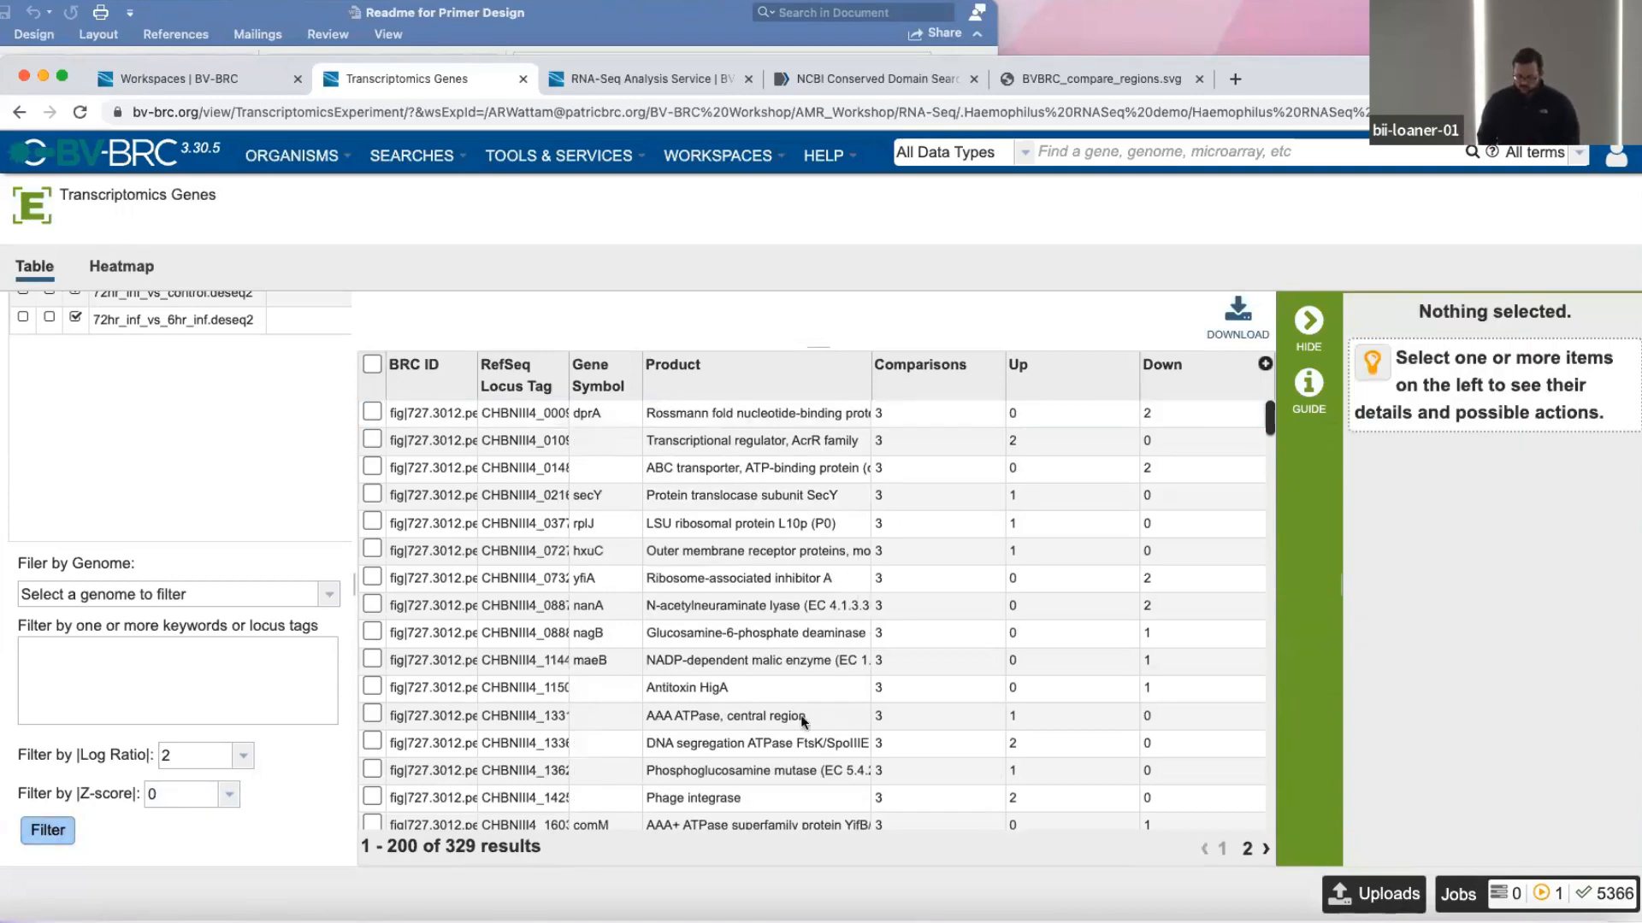
# Reset the absolute log ratio filter to 0, reapply it to the gene table and check the result count.
pyautogui.click(243, 755)
pyautogui.click(192, 588)
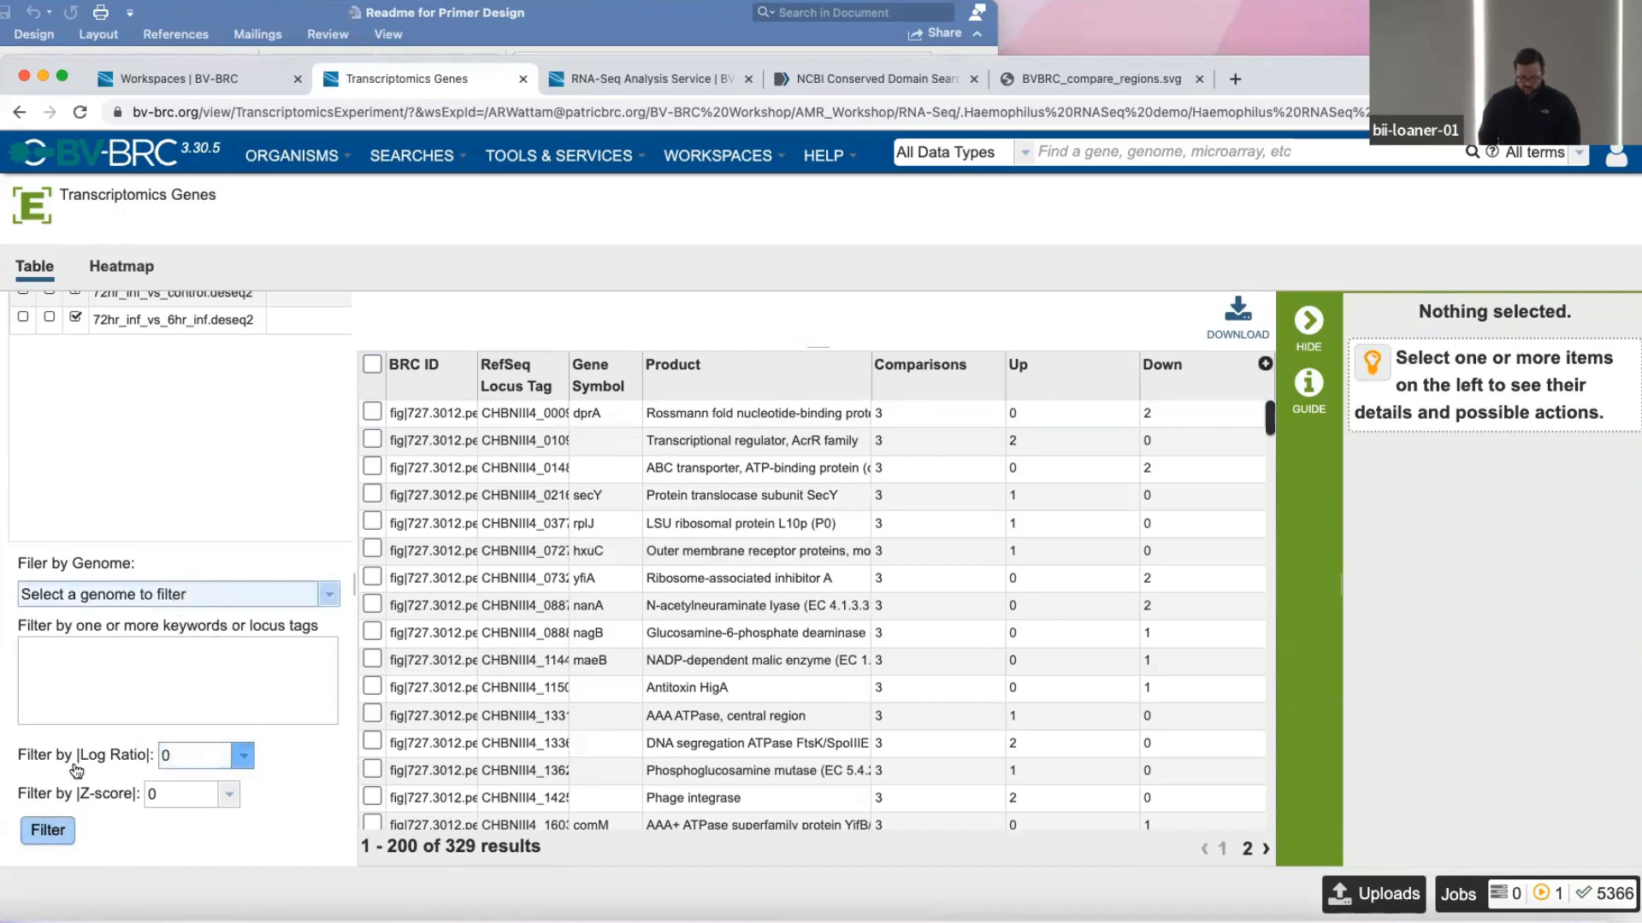
pyautogui.click(47, 831)
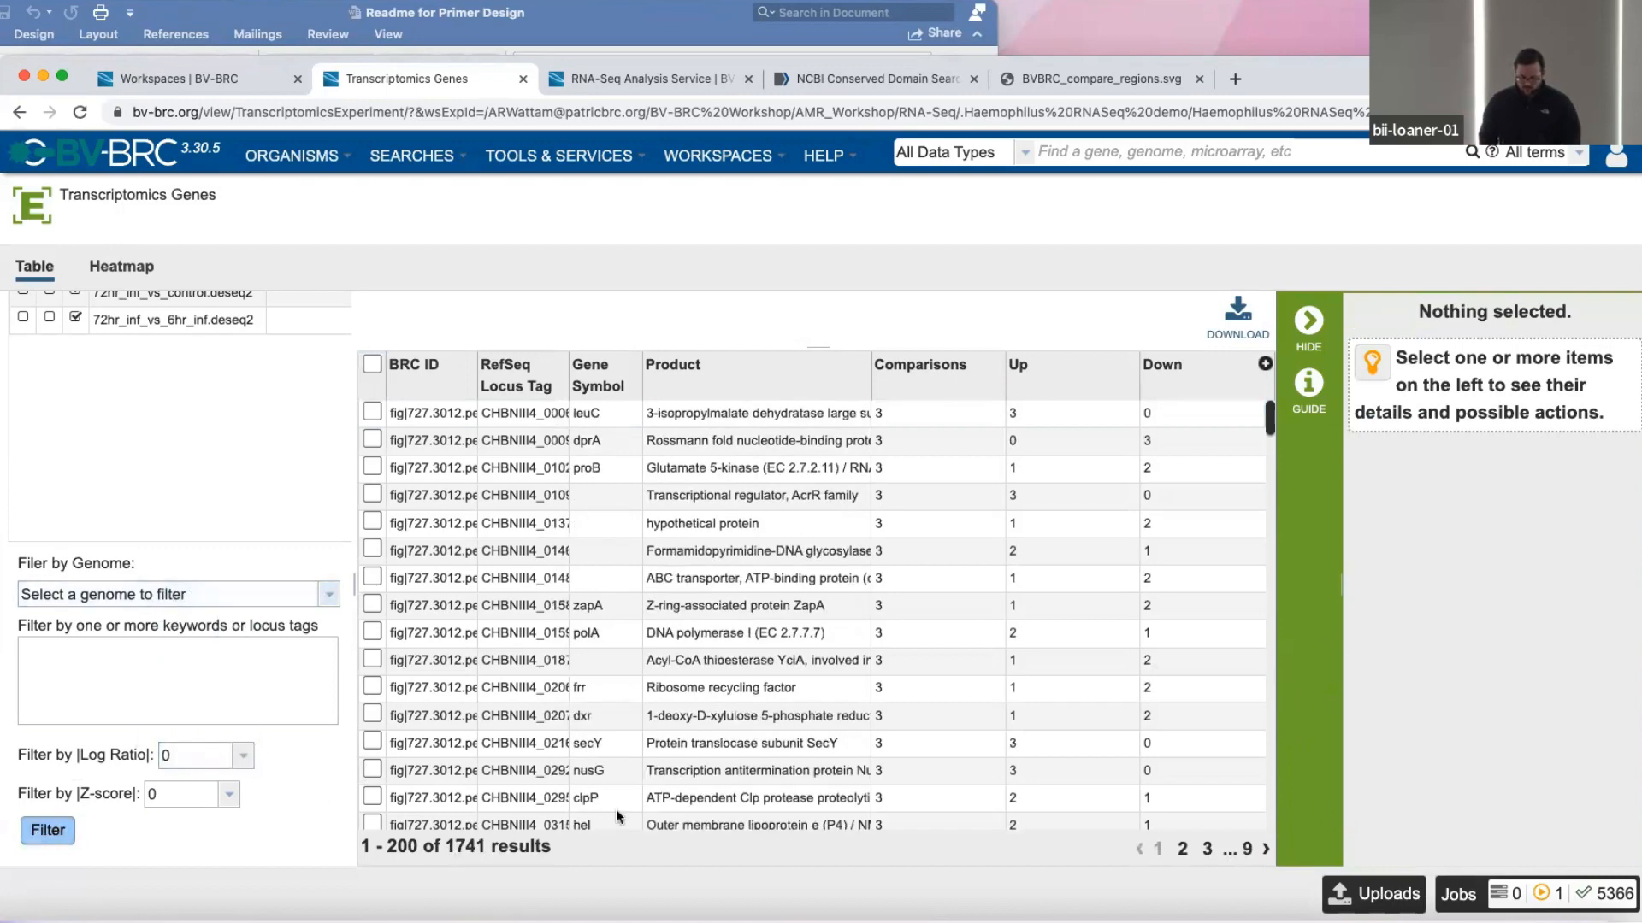
pyautogui.moveTo(443, 852); pyautogui.dragTo(551, 851)
pyautogui.click(462, 846)
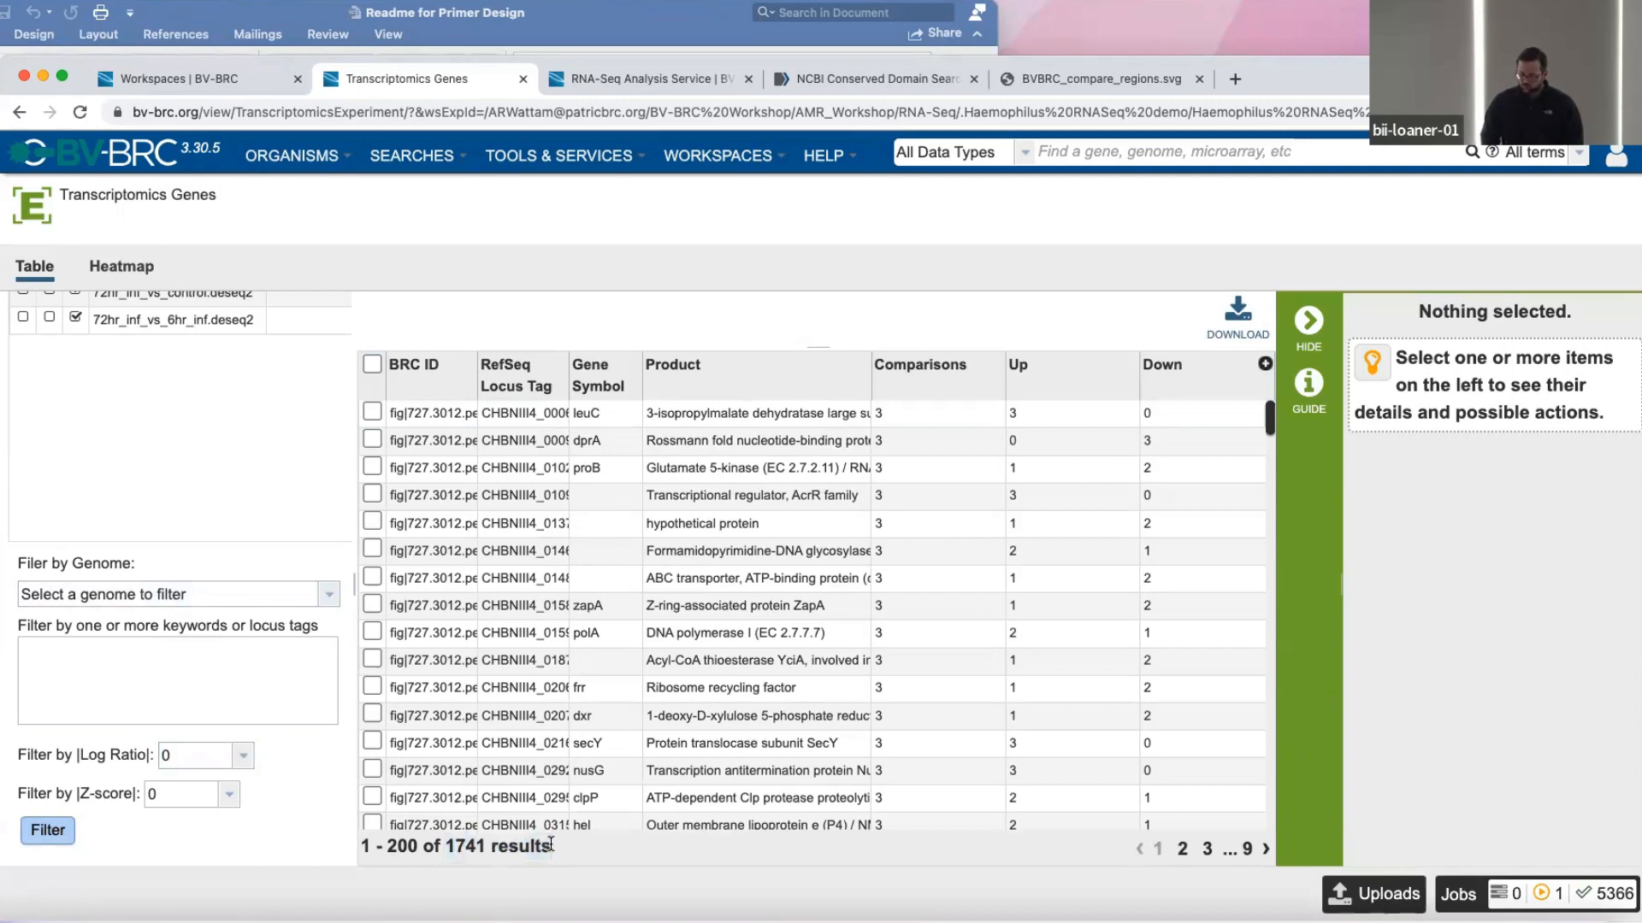
# Filter the gene table by an absolute log ratio of 2 again.
pyautogui.click(204, 771)
pyautogui.click(188, 684)
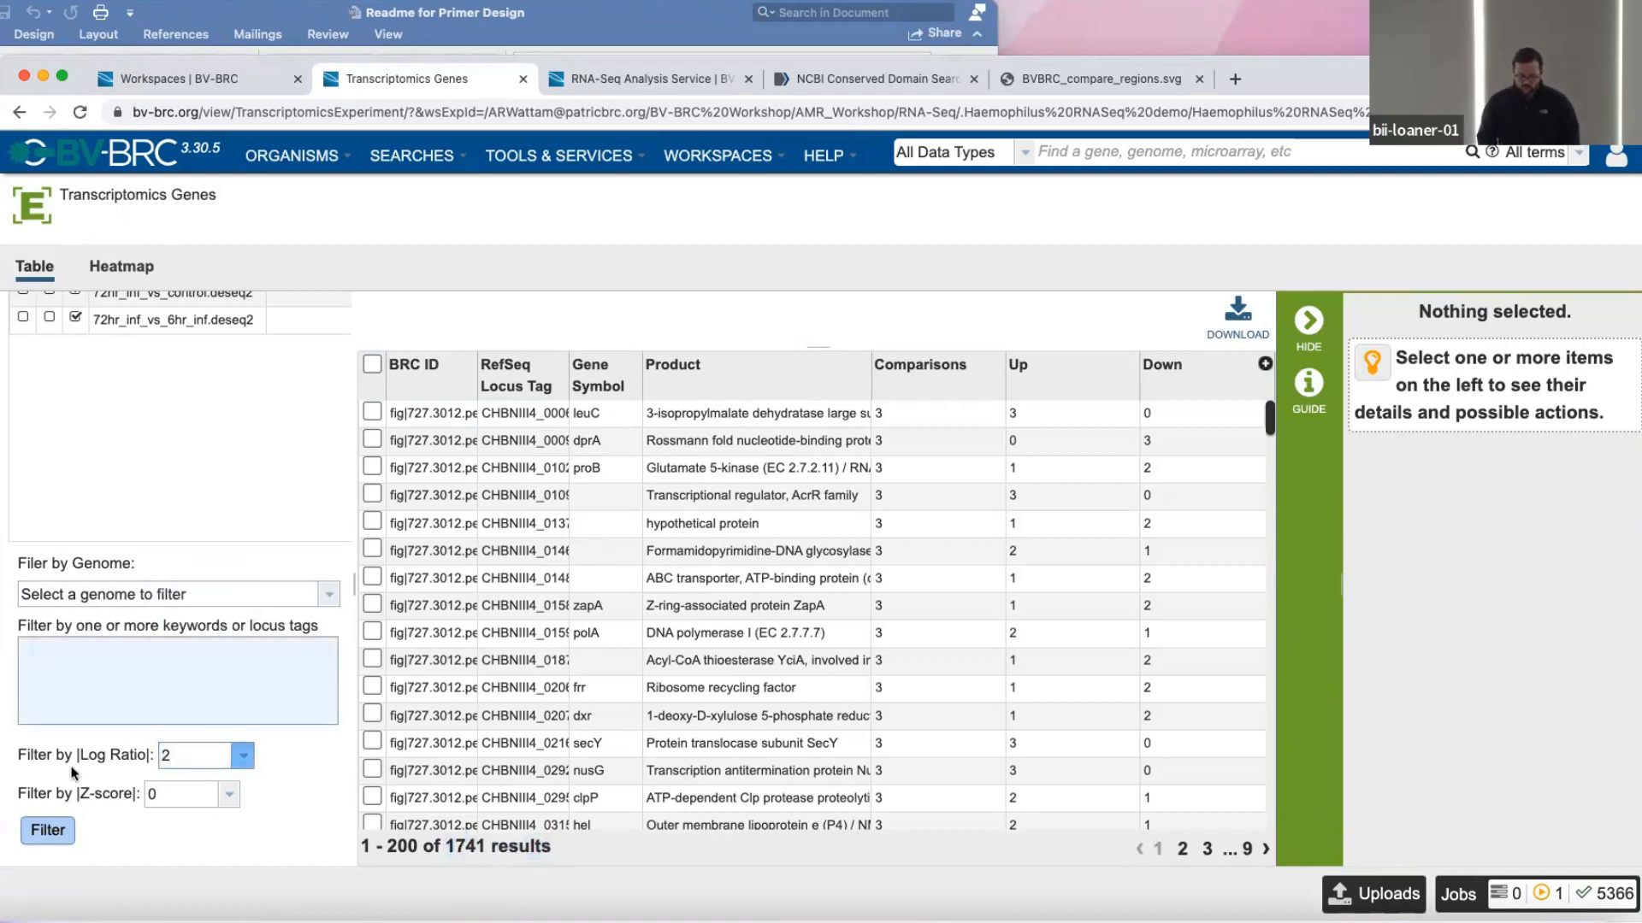
pyautogui.click(48, 830)
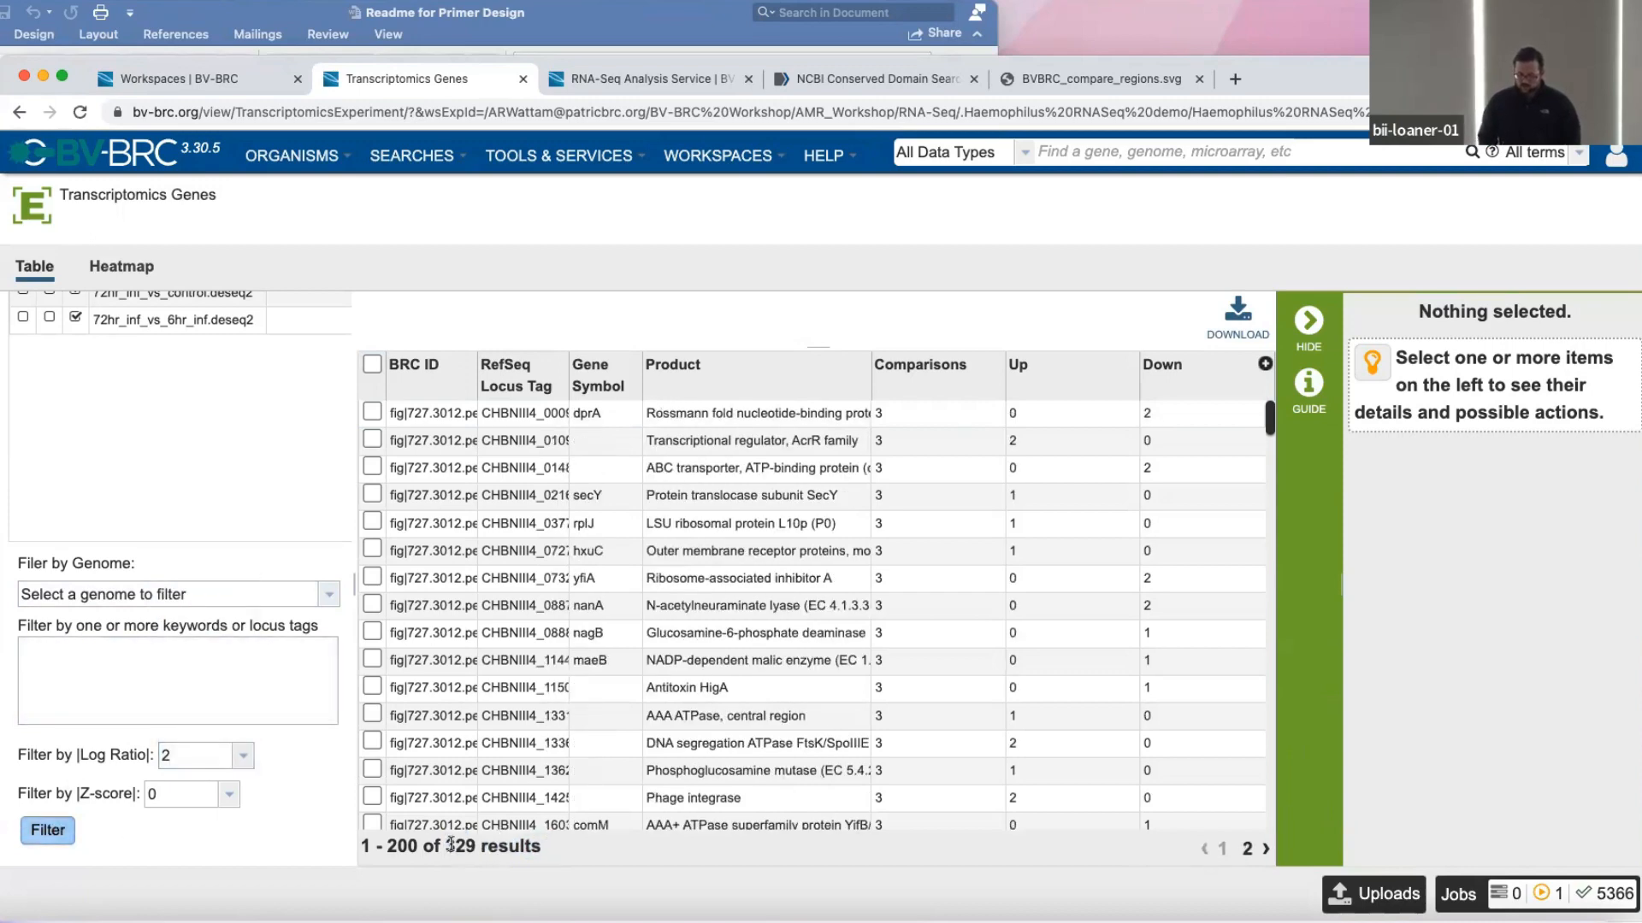
# Display the filtered genes as a heatmap and cluster it.
pyautogui.click(125, 271)
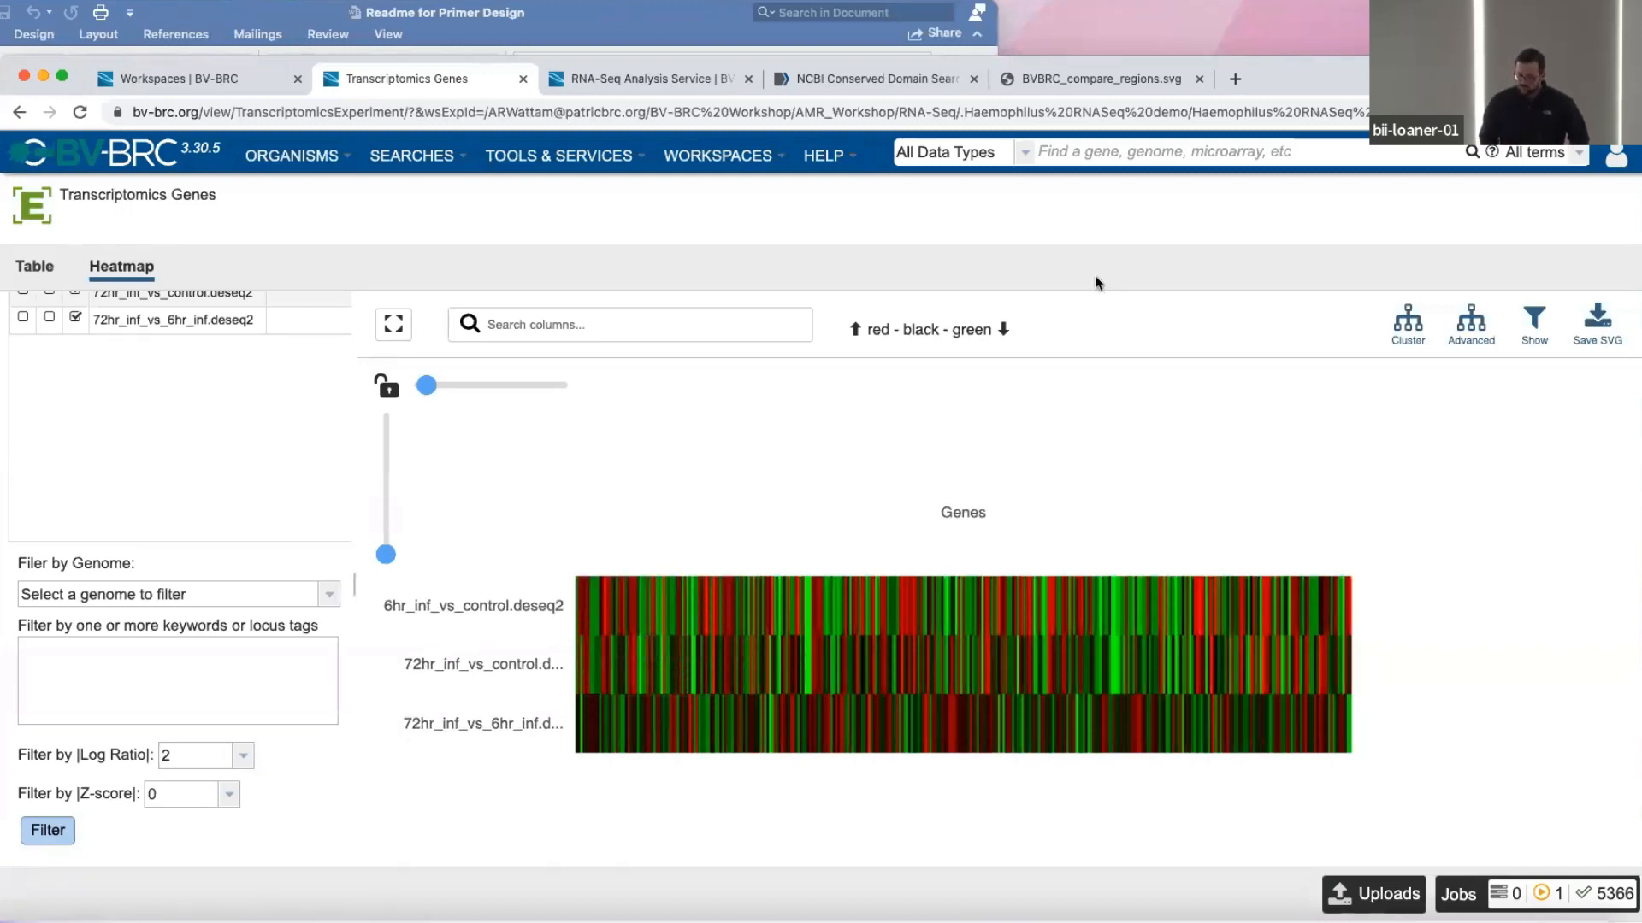
pyautogui.click(1398, 330)
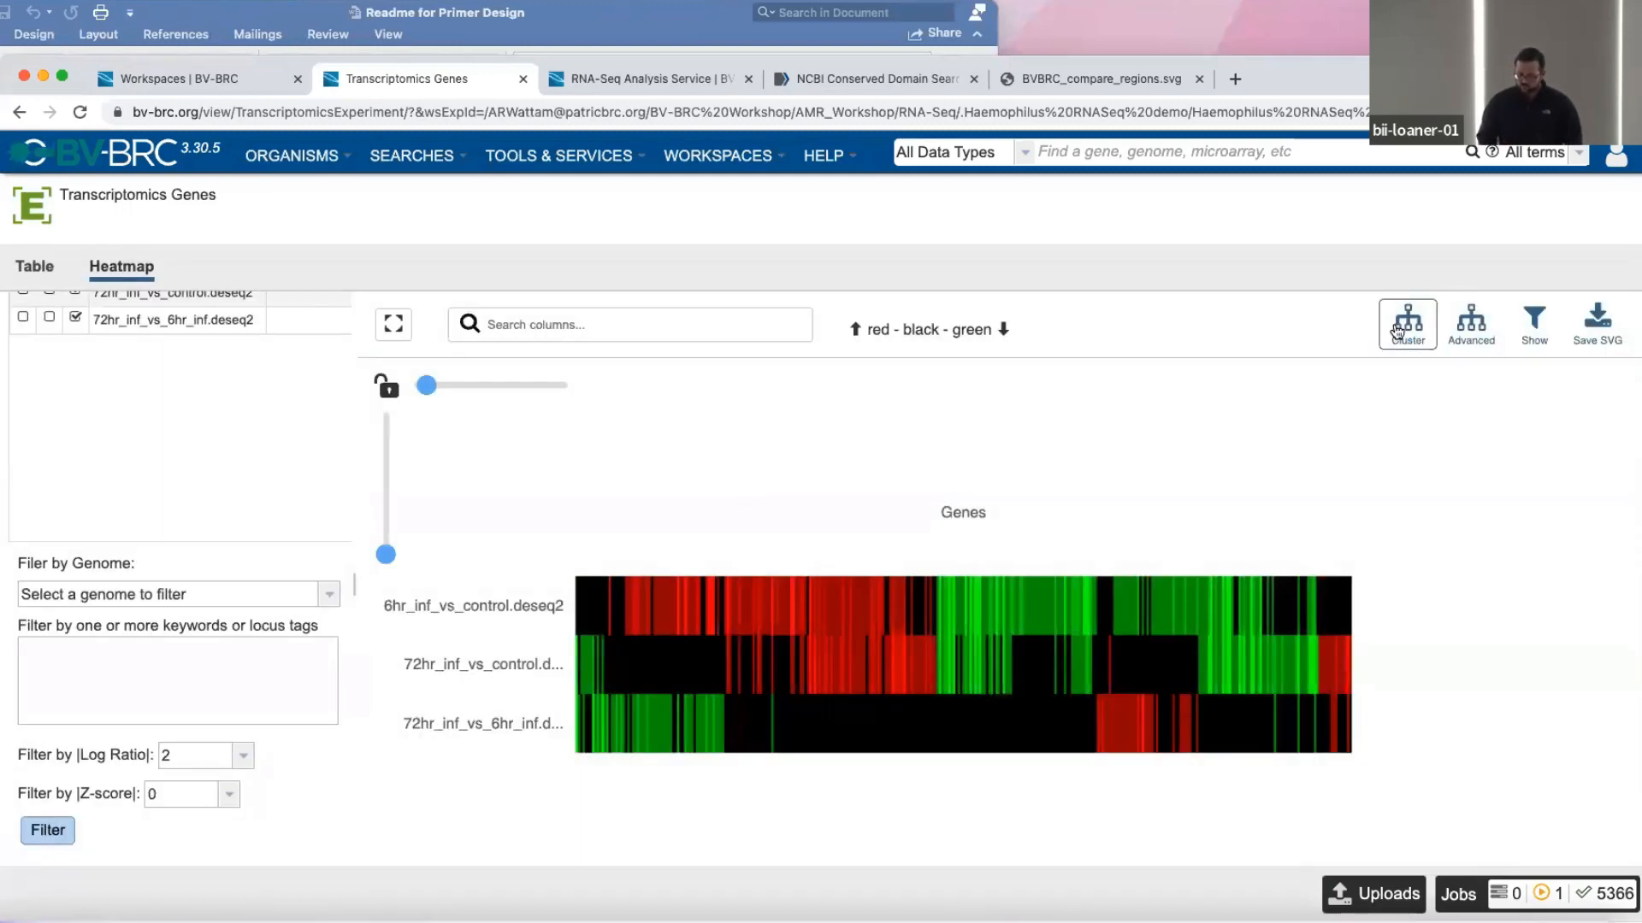
pyautogui.moveTo(676, 588)
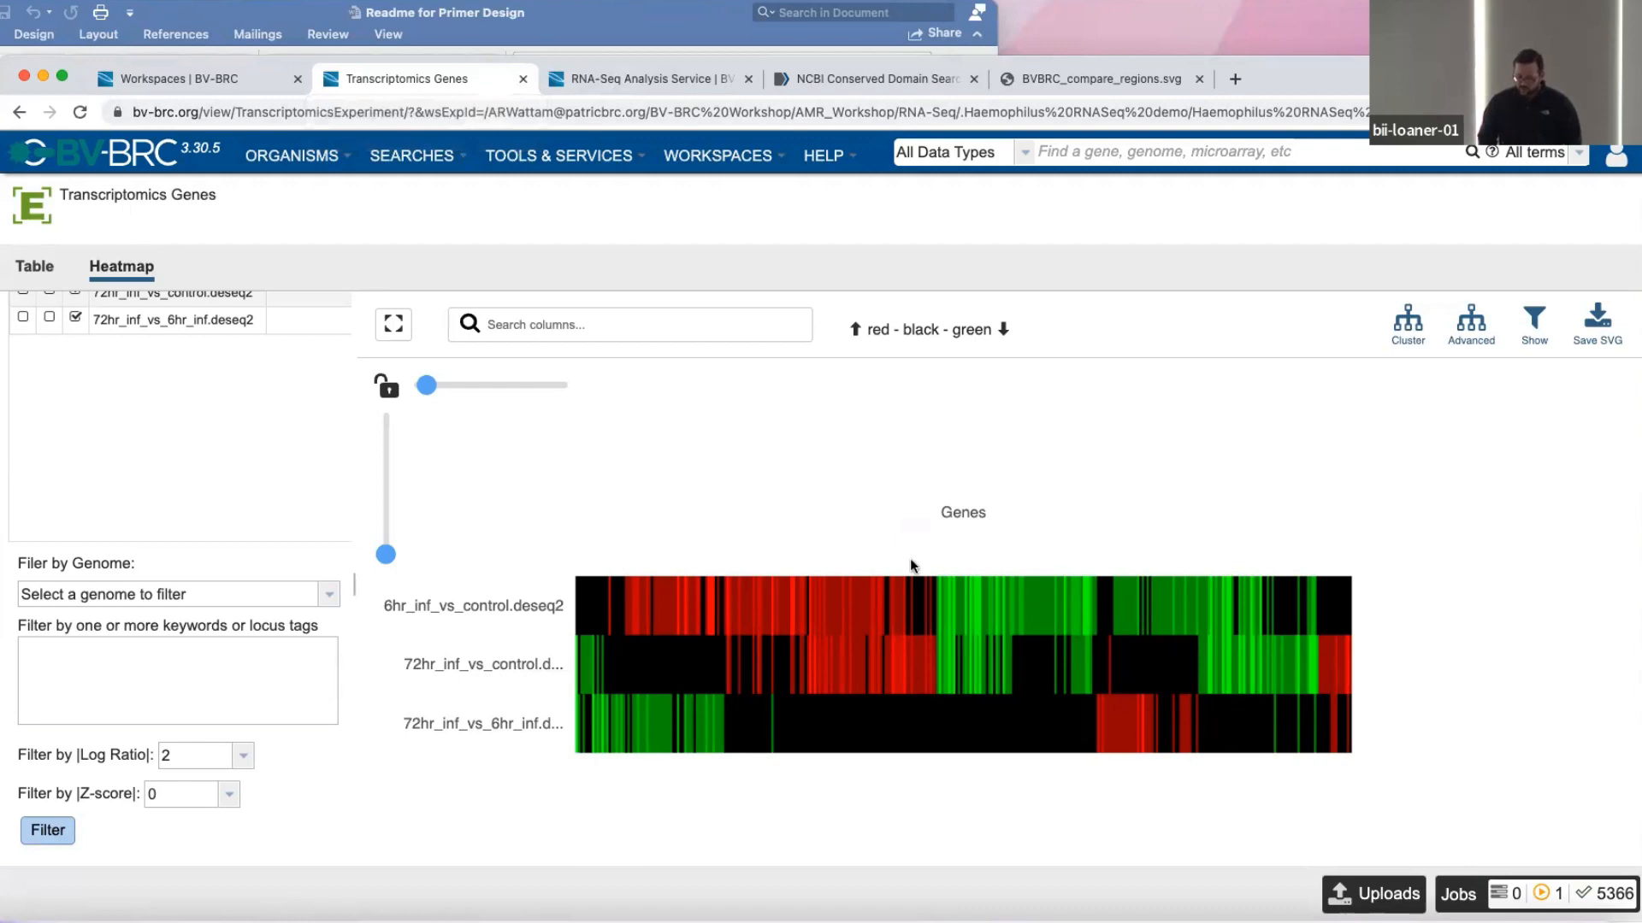
# Select a green block across the two infection-versus-control rows of the heatmap, show its genes in a feature list, and close that list.
pyautogui.moveTo(958, 589)
pyautogui.moveTo(952, 593); pyautogui.dragTo(1012, 666)
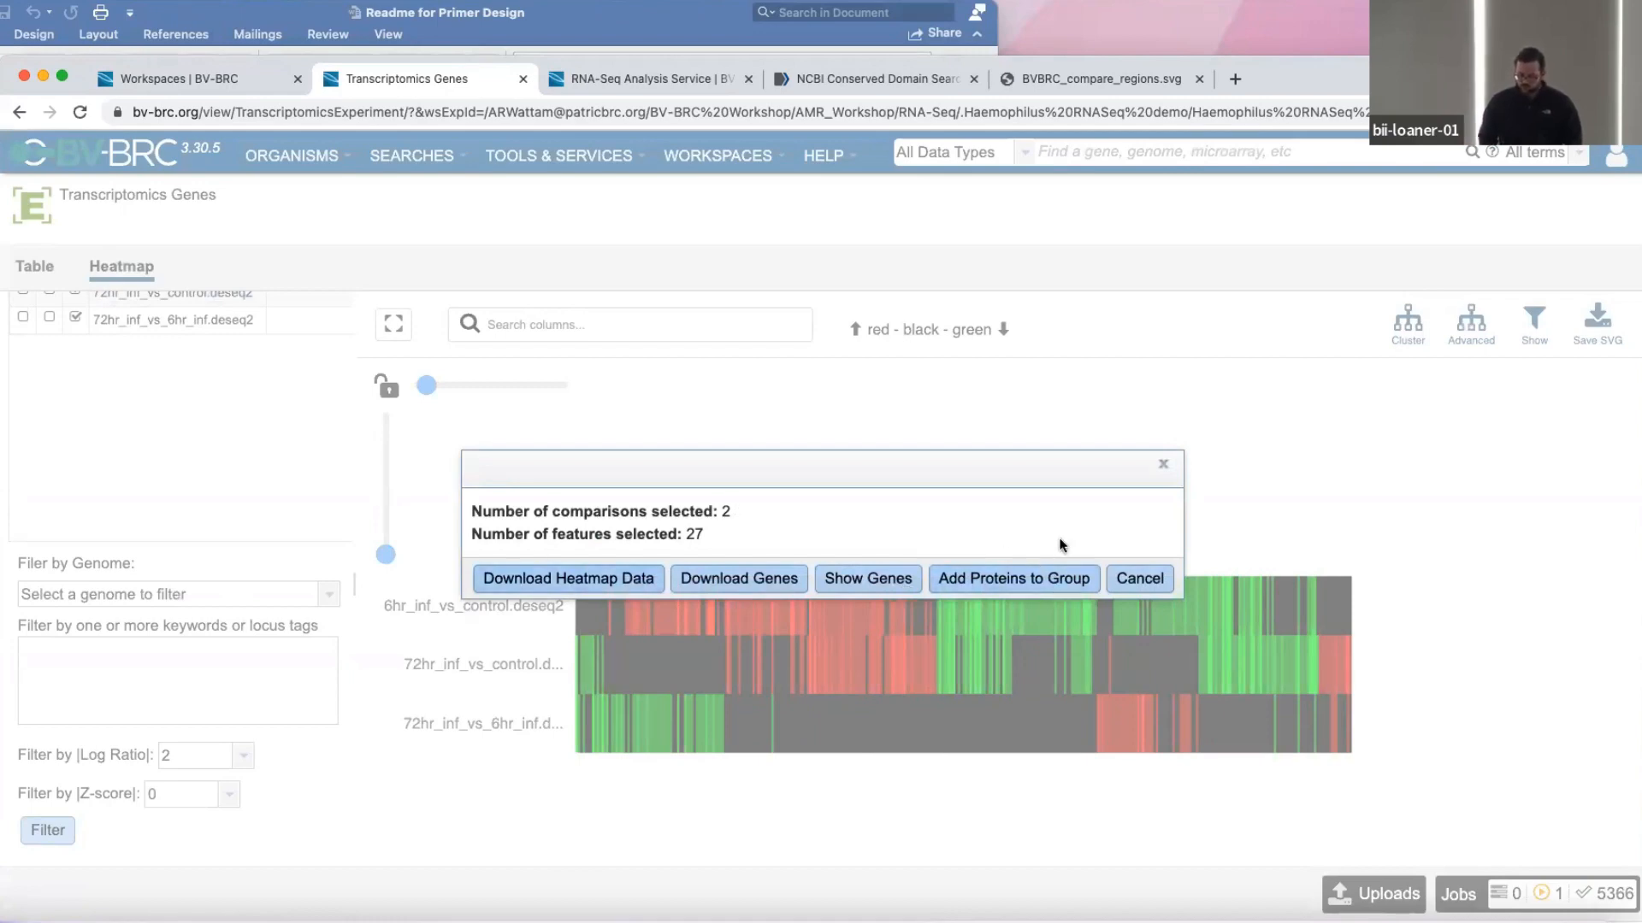
pyautogui.click(865, 578)
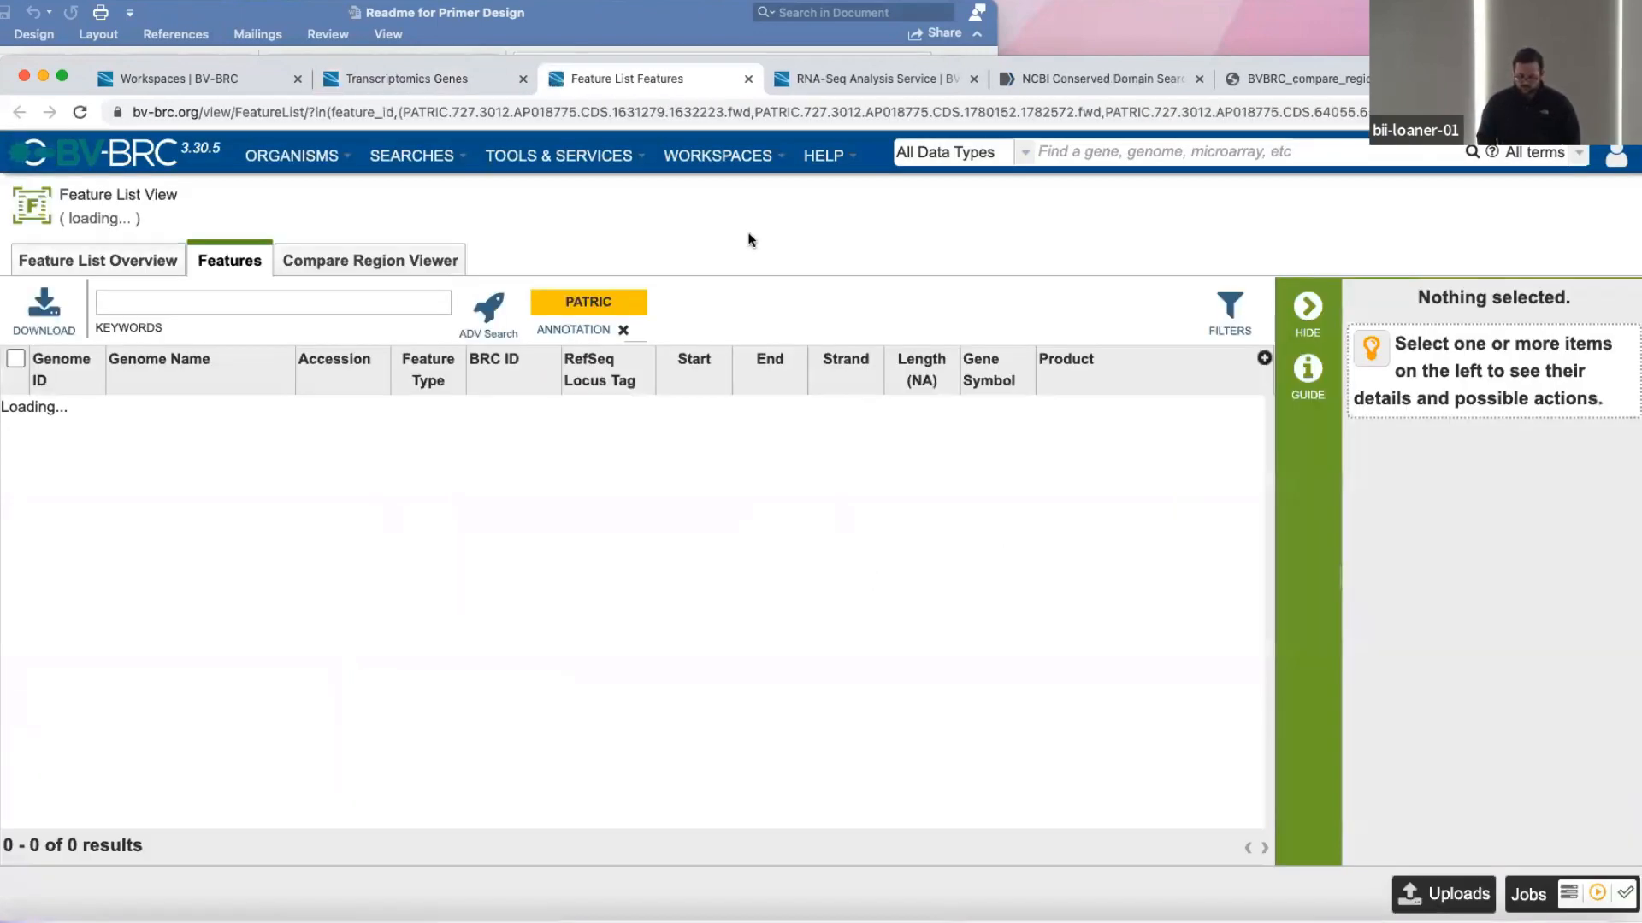
pyautogui.click(748, 78)
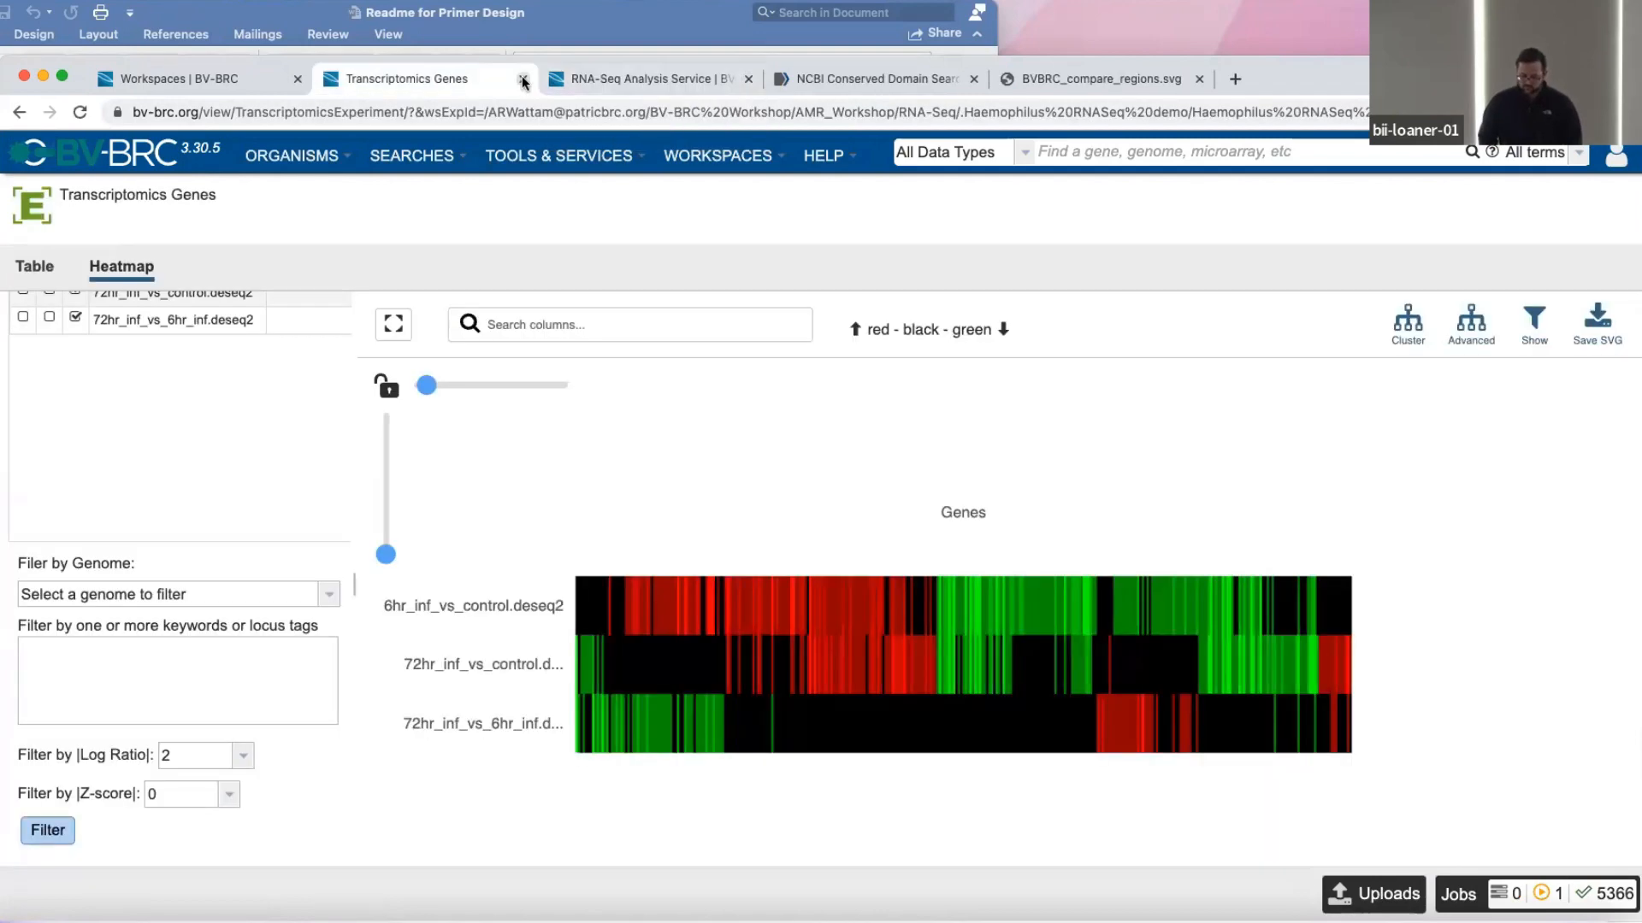
# Close the Transcriptomics Genes page, reopen the Haemophilus RNASeq demo job results and look through the output files.
pyautogui.click(523, 79)
pyautogui.click(176, 84)
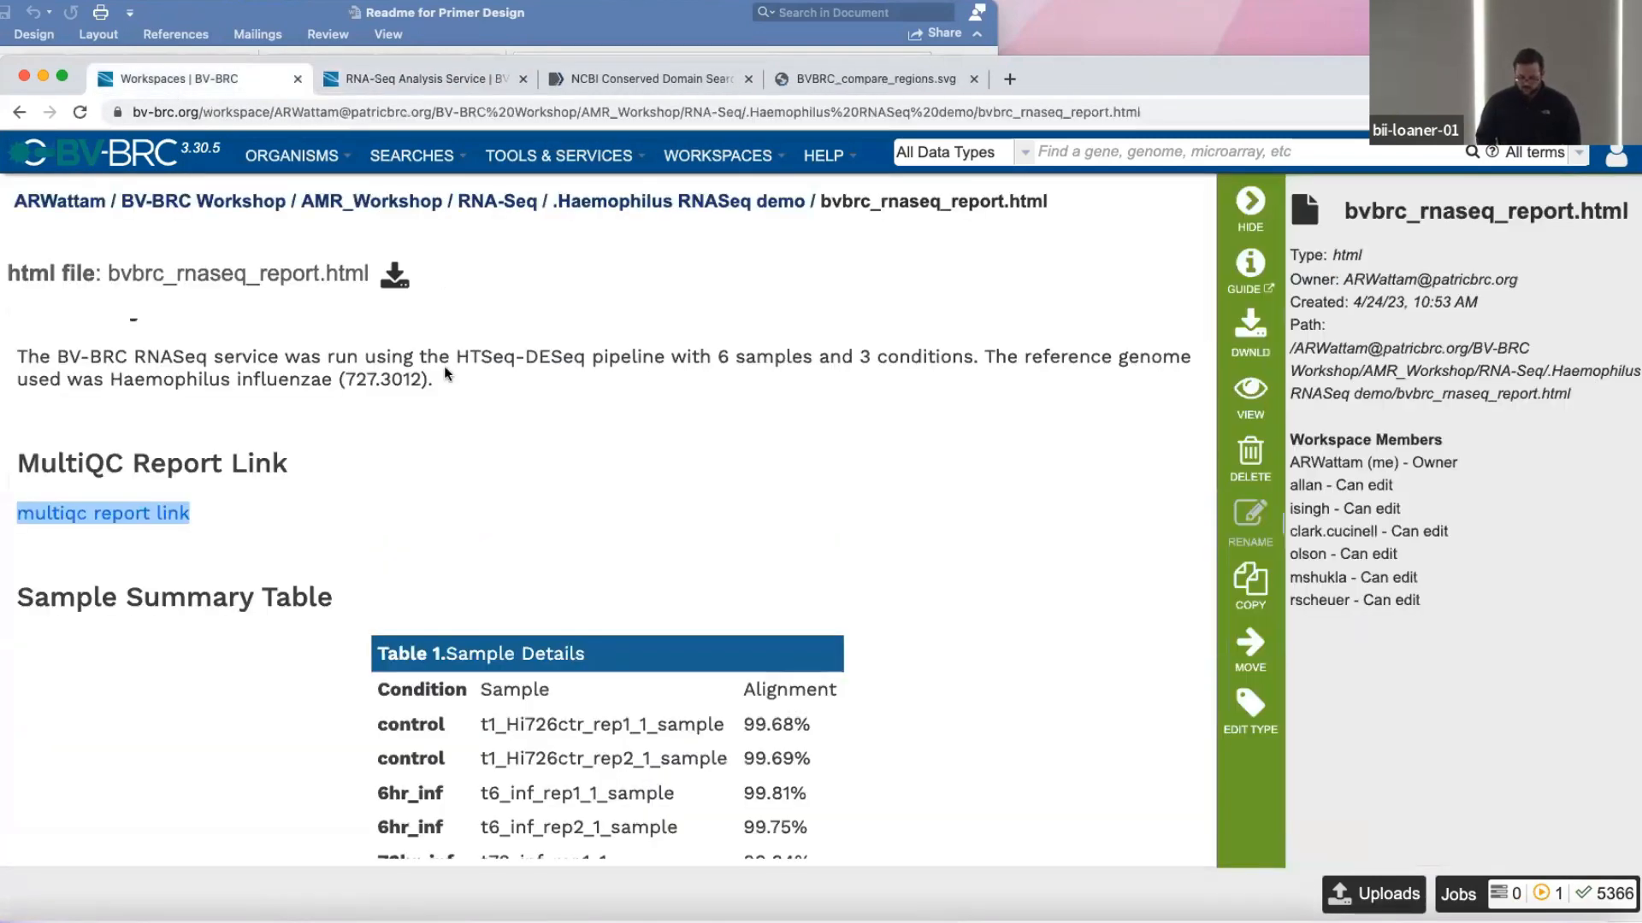
pyautogui.click(505, 205)
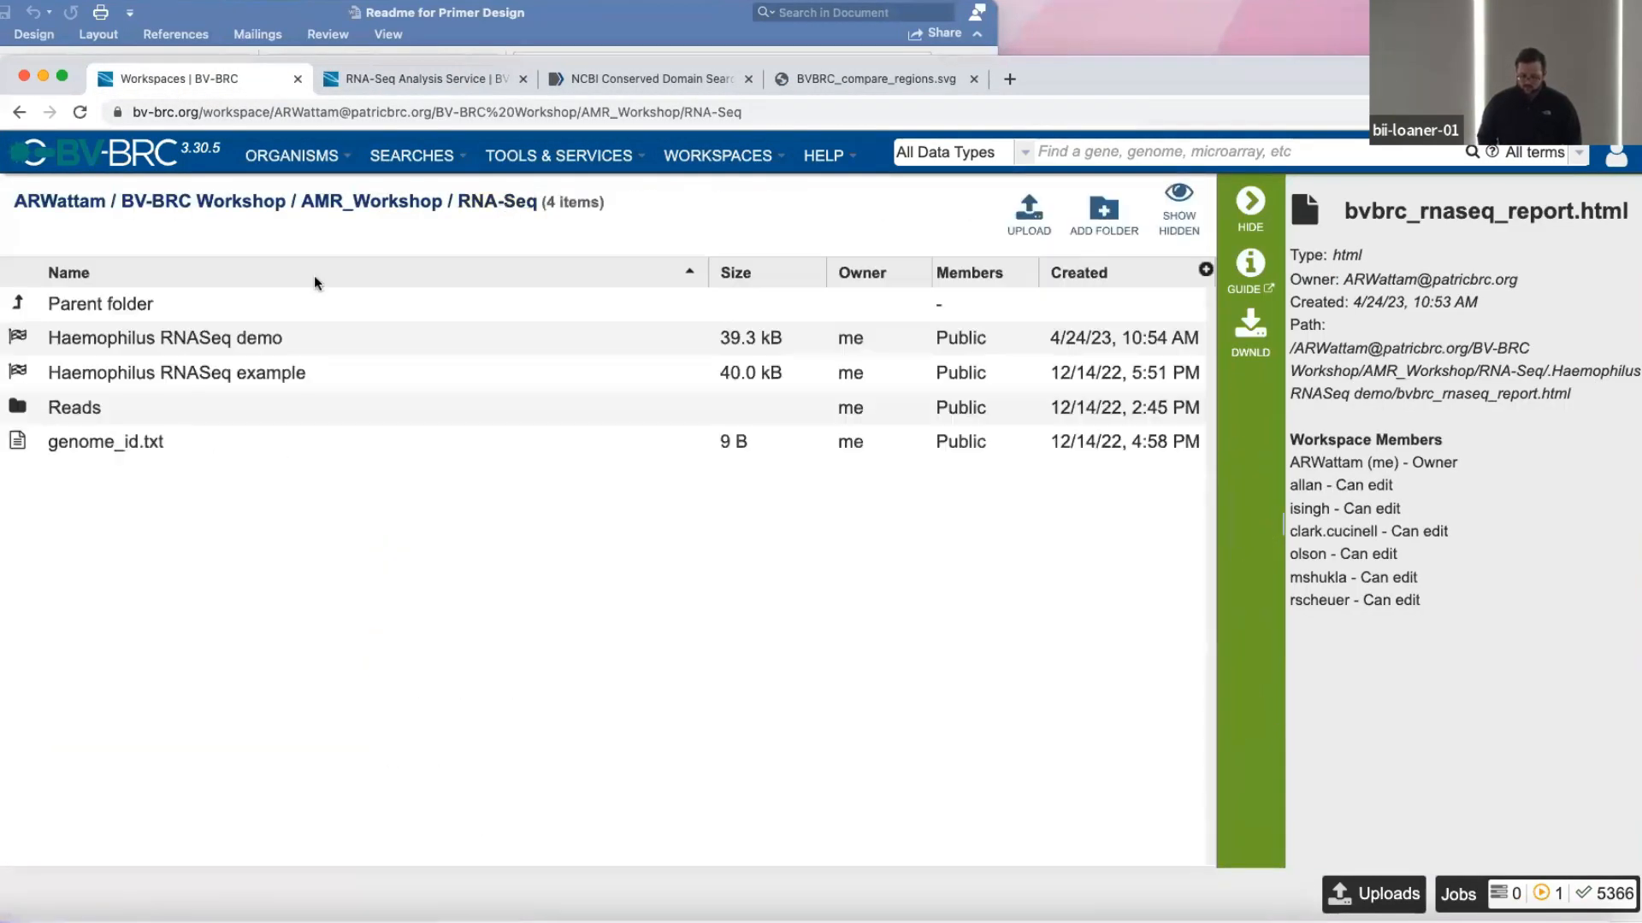
pyautogui.doubleClick(18, 340)
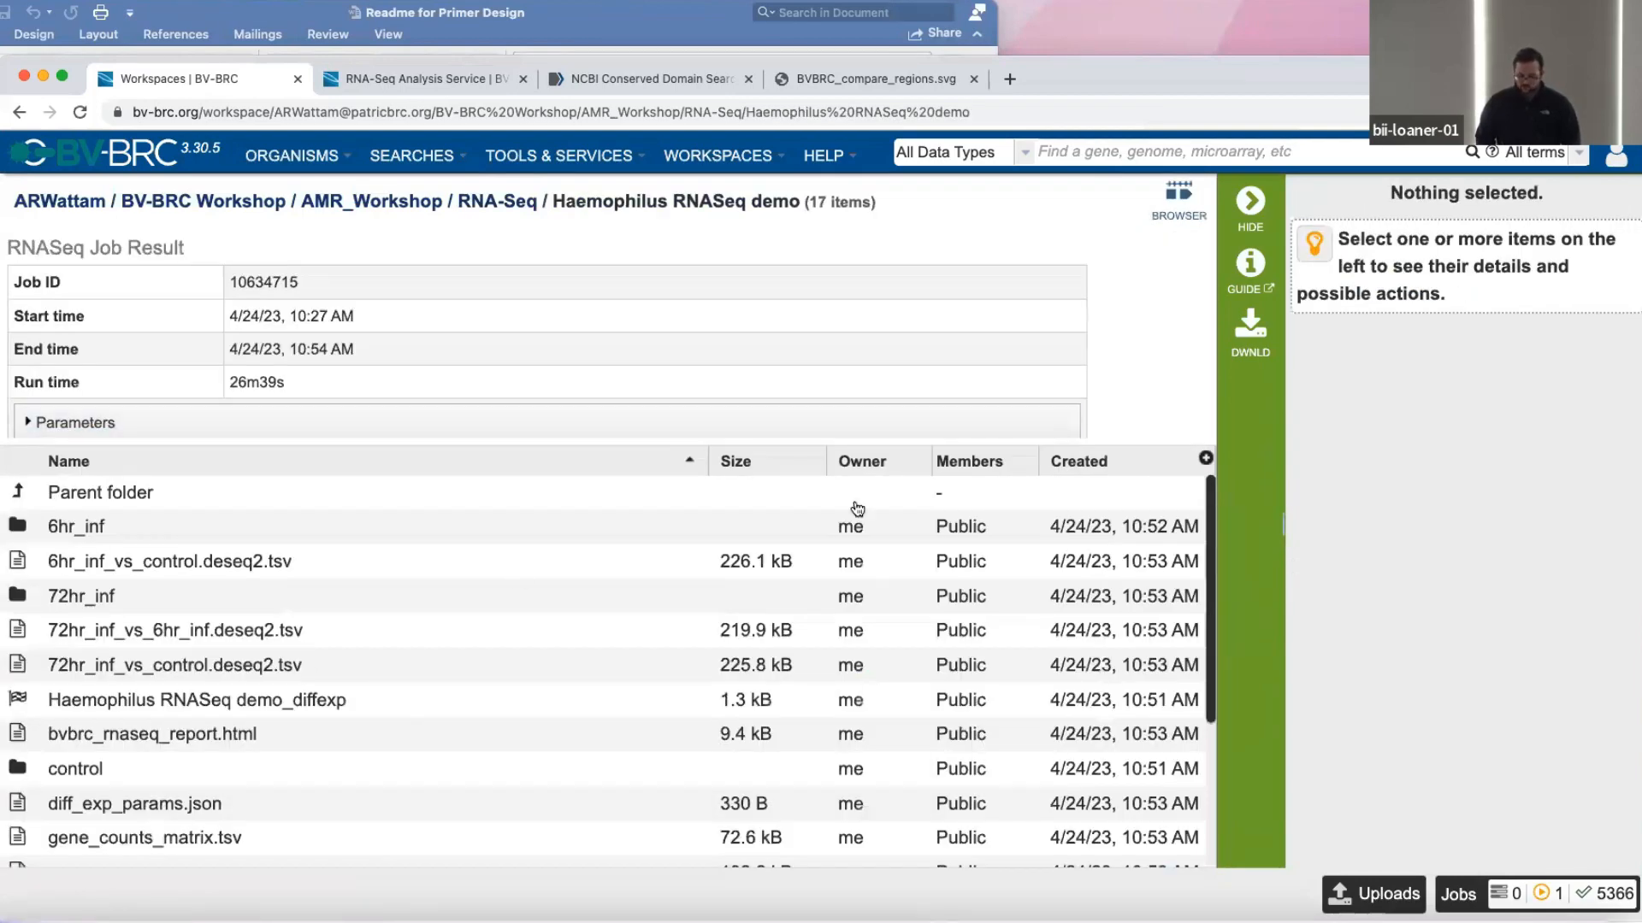
pyautogui.scroll(-1, 825, 676)
pyautogui.scroll(1, 825, 678)
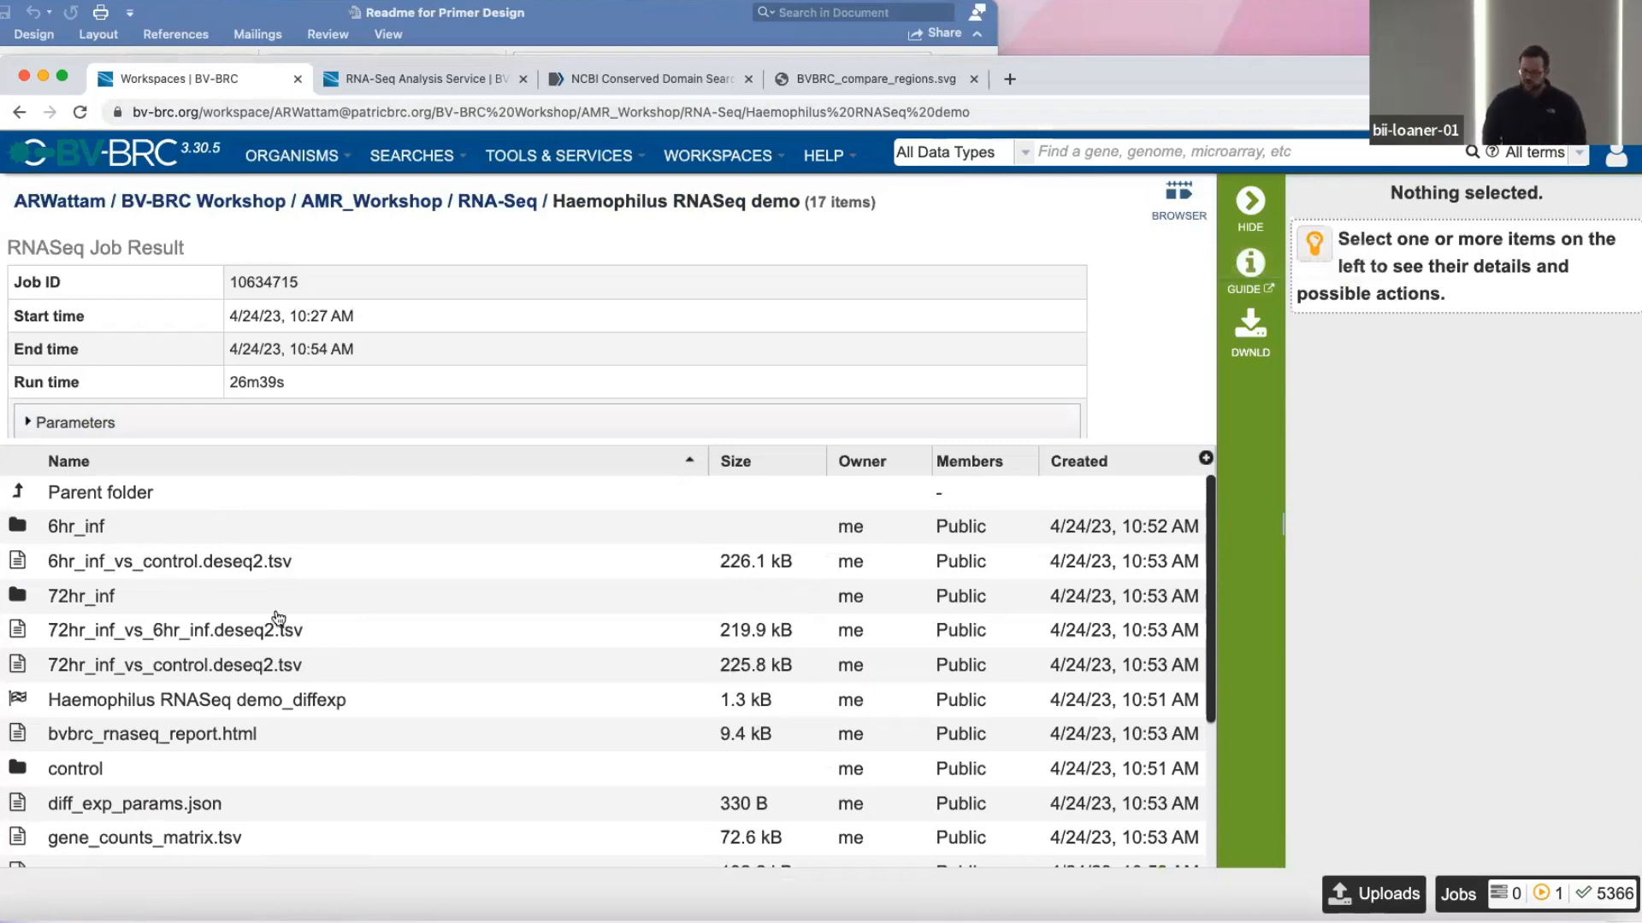
pyautogui.scroll(-5, 154, 644)
pyautogui.scroll(5, 80, 558)
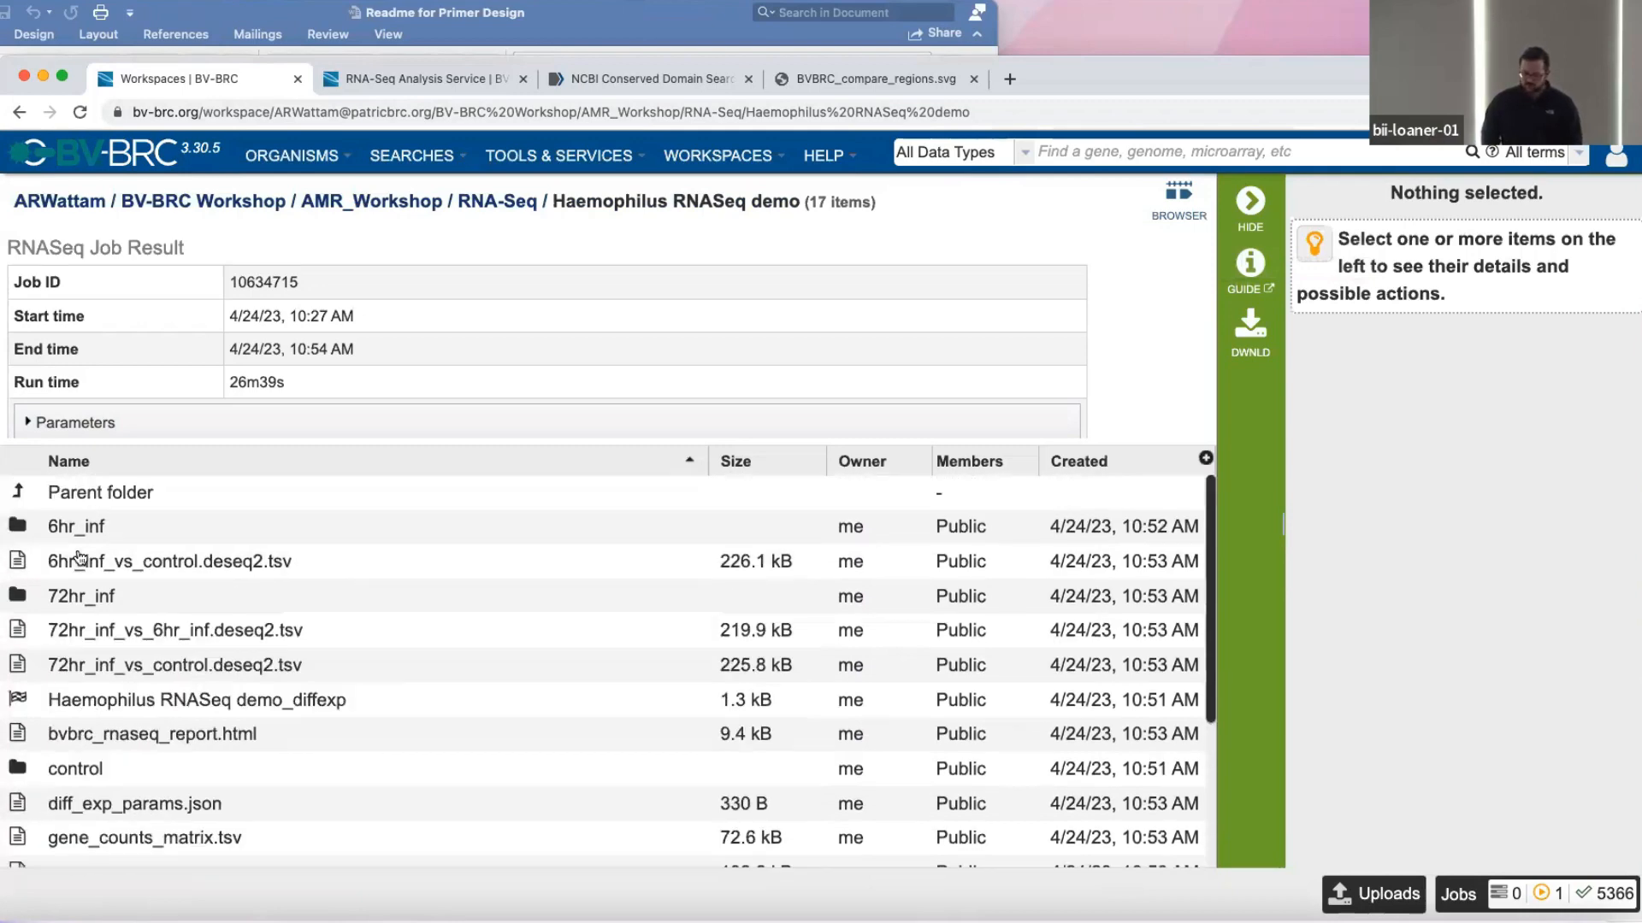
# Open the job in the genome browser, zoom in to a 2.37 Kb region and show the t6_inf_rep1_1_sample.bam and t6_inf_rep2_1_sample.bam tracks.
pyautogui.click(1200, 189)
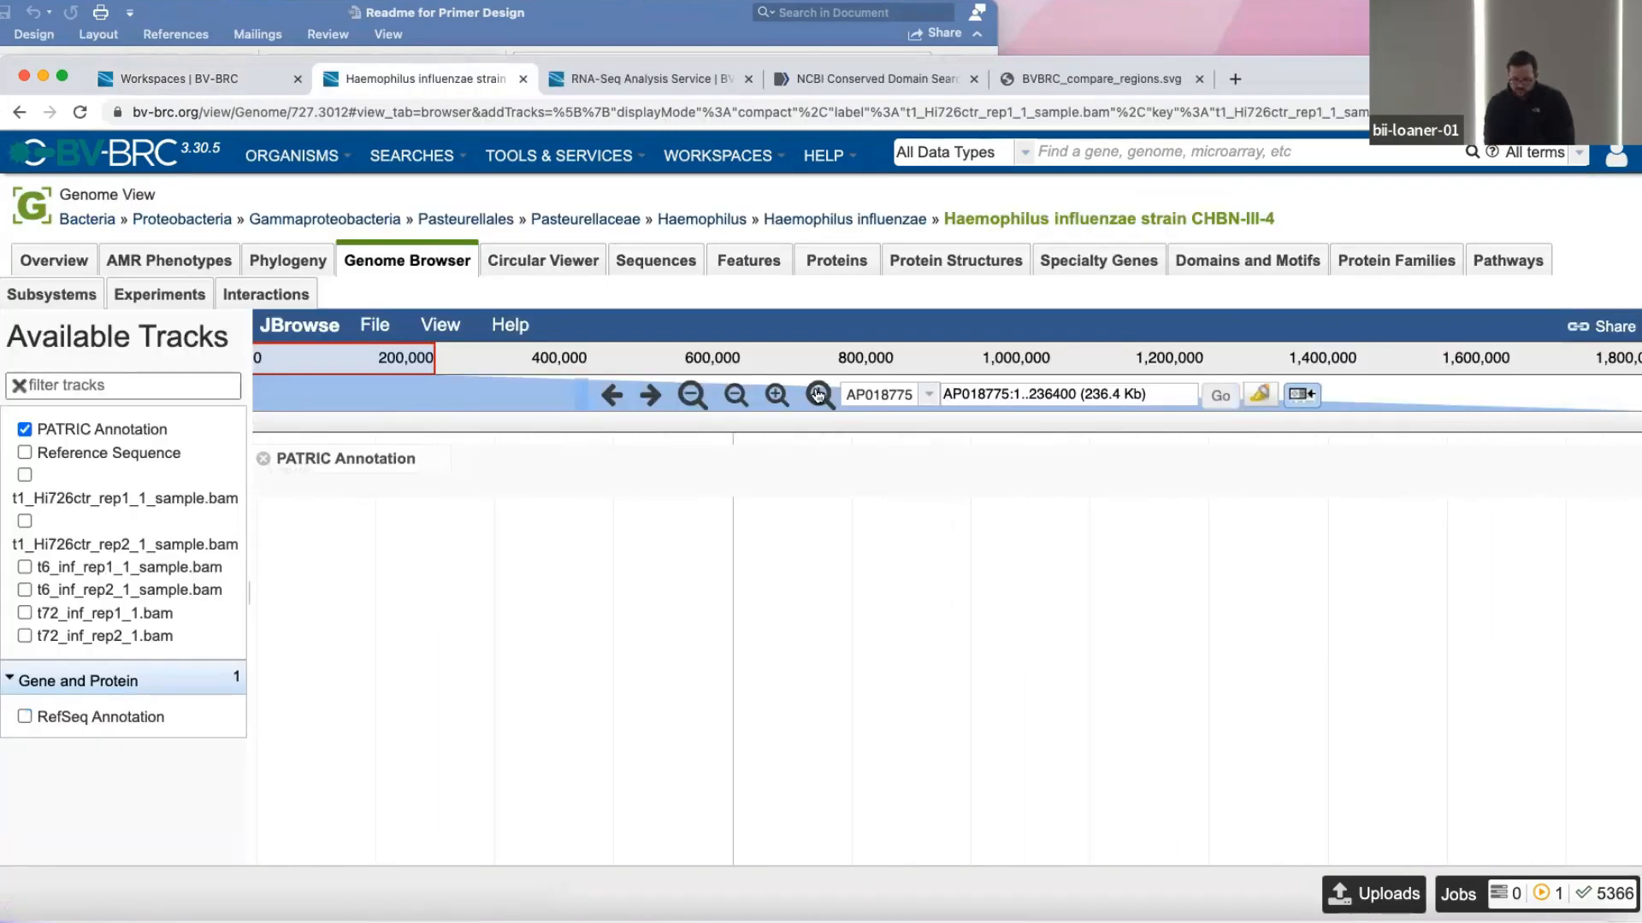
pyautogui.click(818, 394)
pyautogui.click(818, 394)
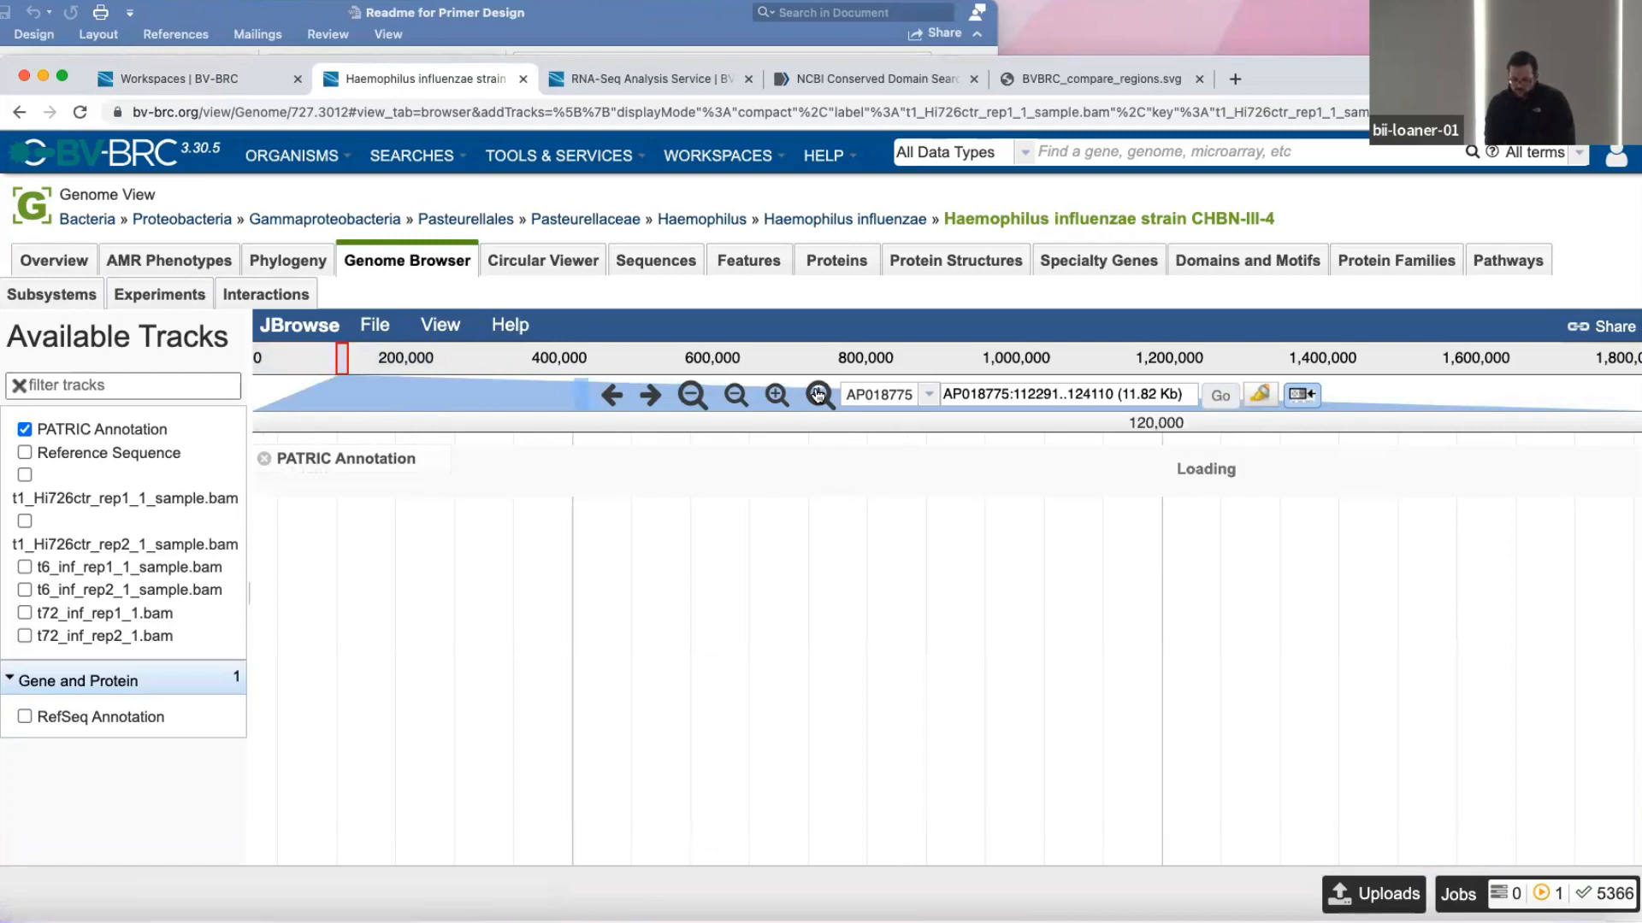
pyautogui.click(819, 395)
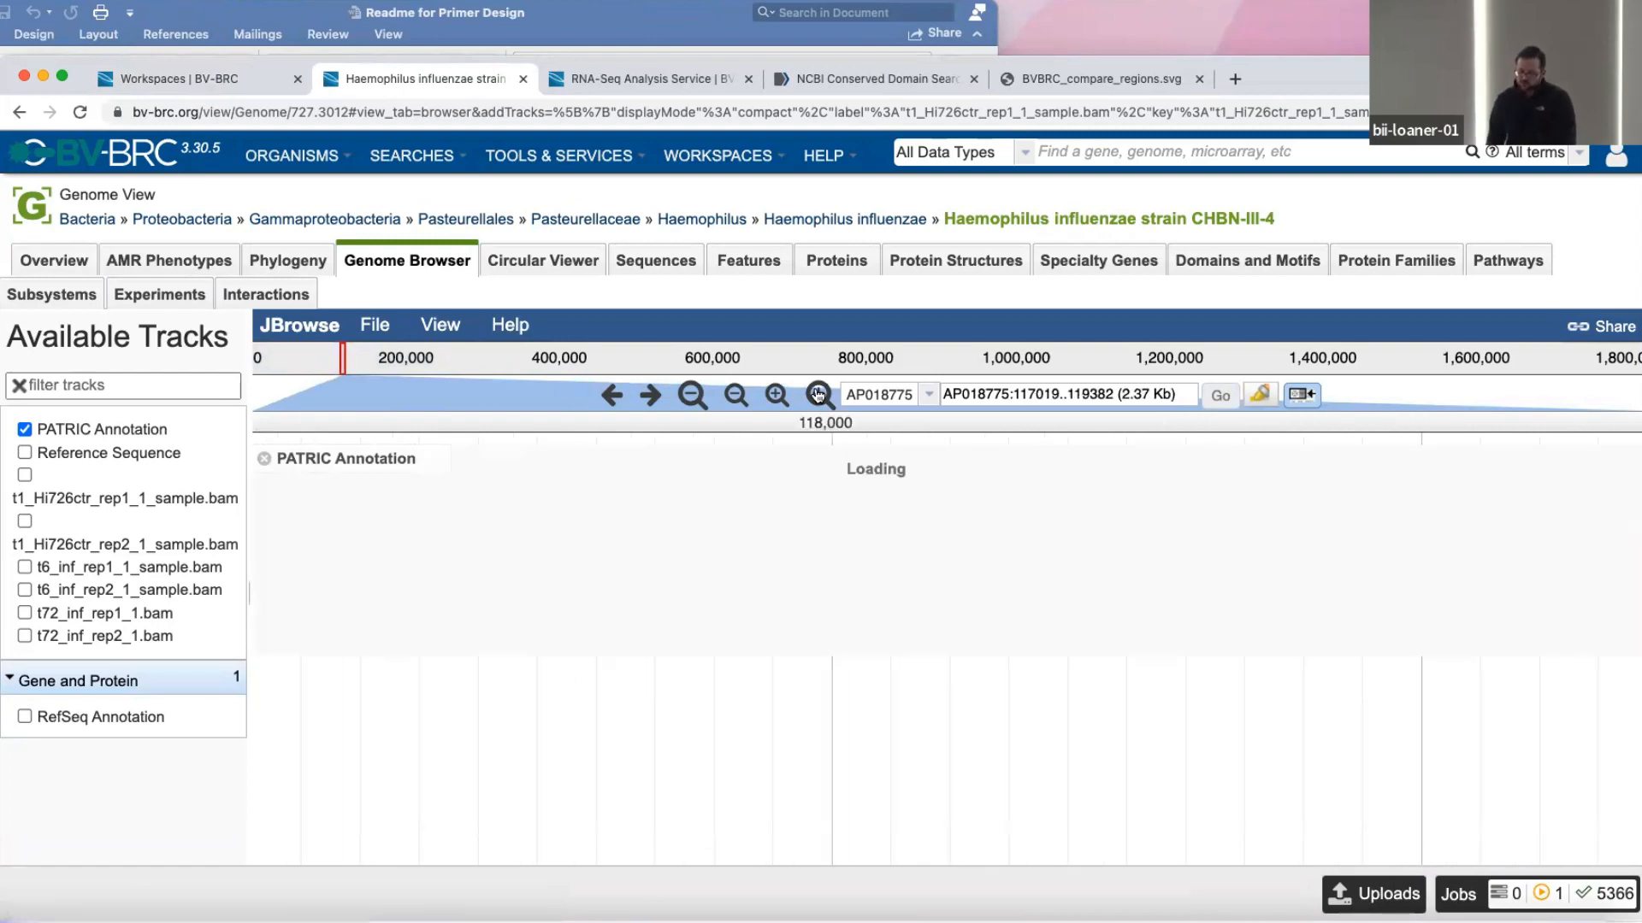
pyautogui.click(137, 571)
pyautogui.click(136, 591)
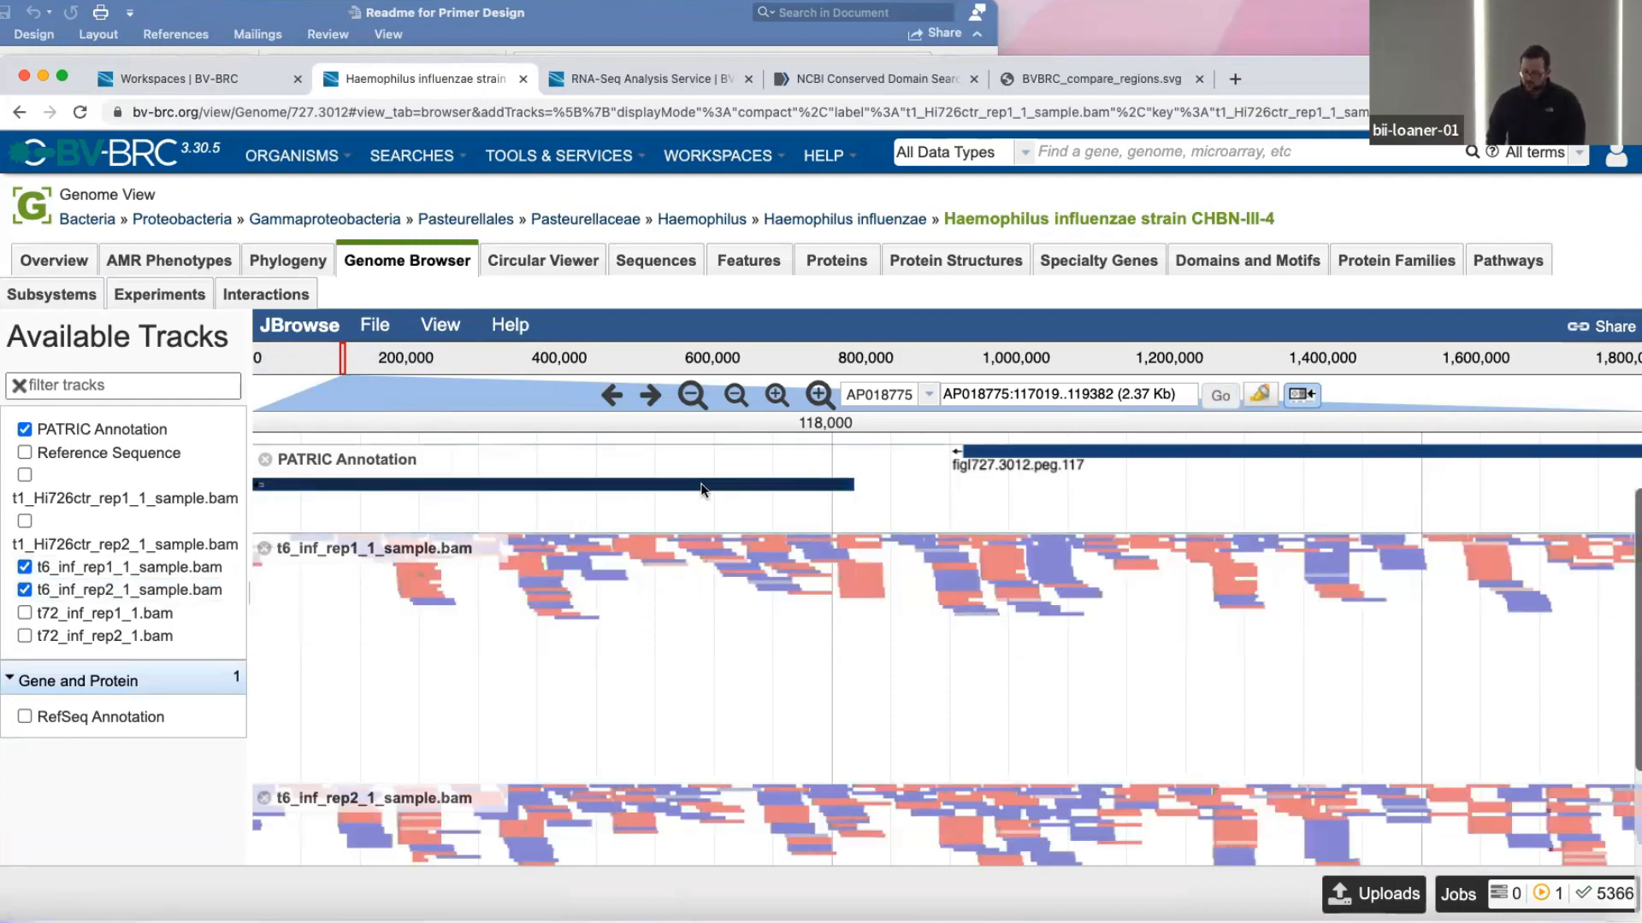
# Examine the aligned reads of both t6_inf tracks against the PATRIC annotation from about 117,000 to 128,000, and close the genome browser.
pyautogui.moveTo(703, 485)
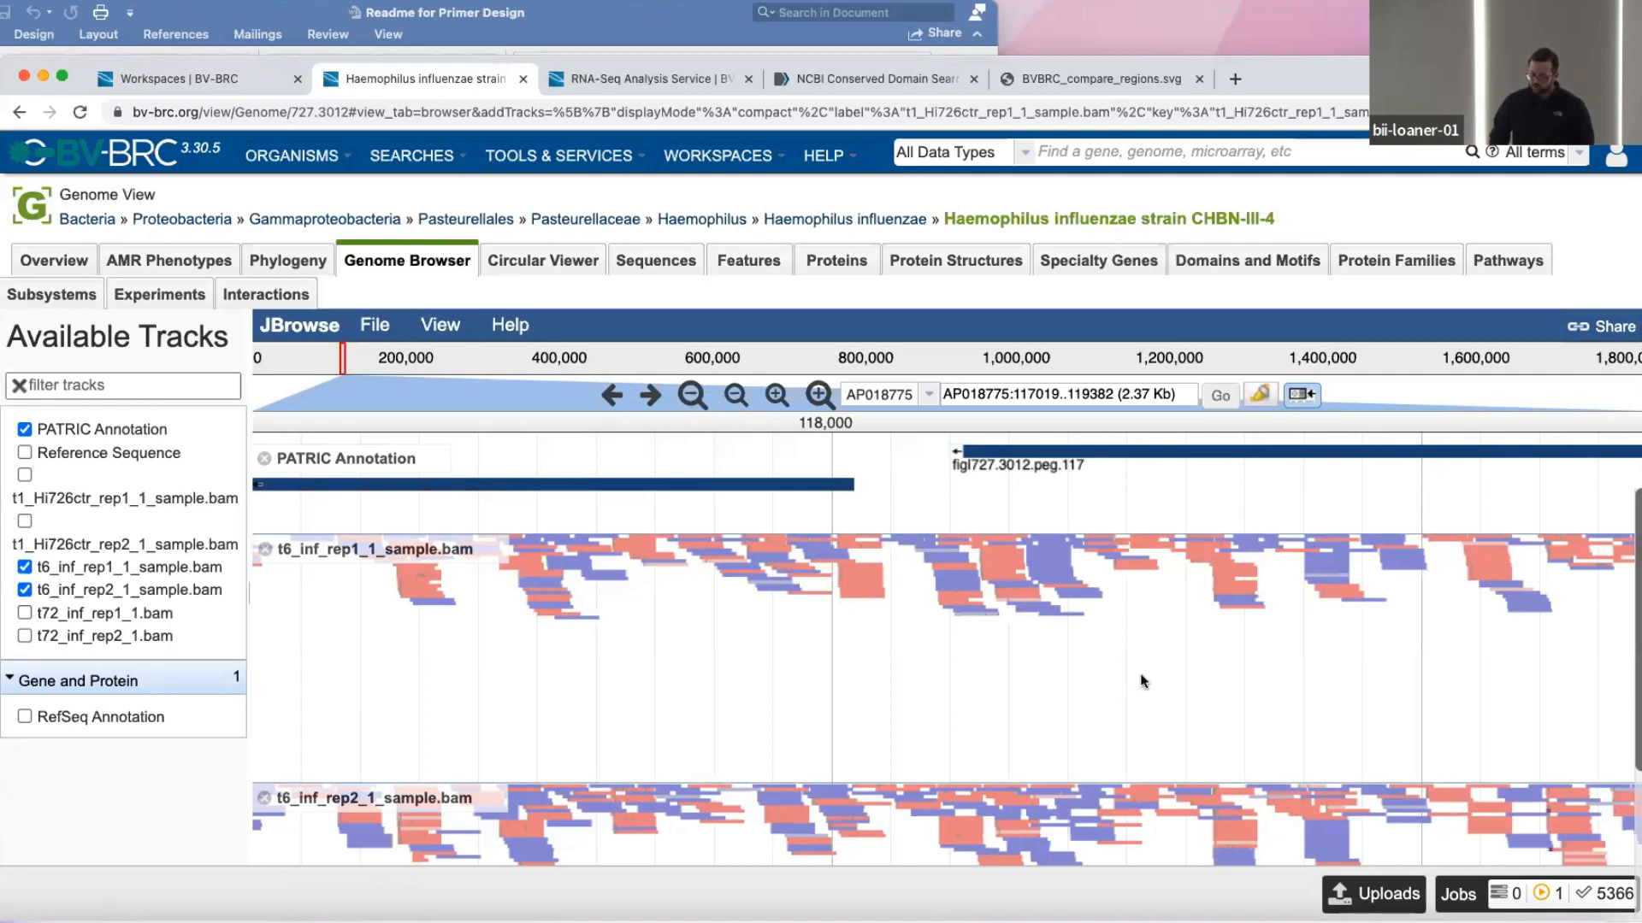
pyautogui.hscroll(5, 1140, 681)
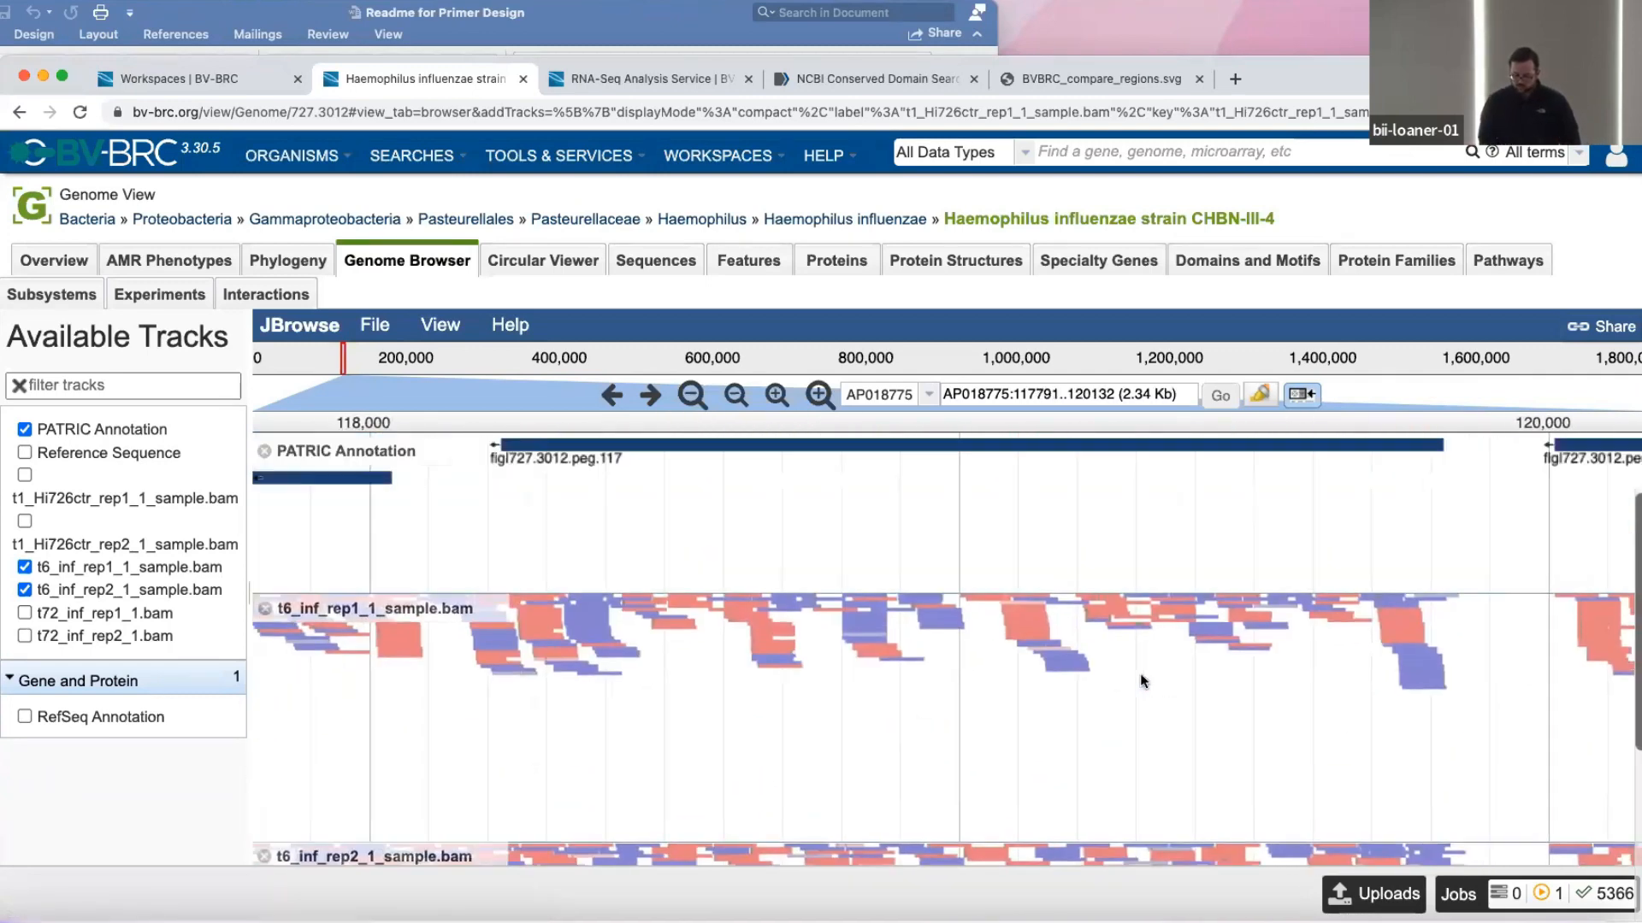
pyautogui.scroll(-2, 1026, 694)
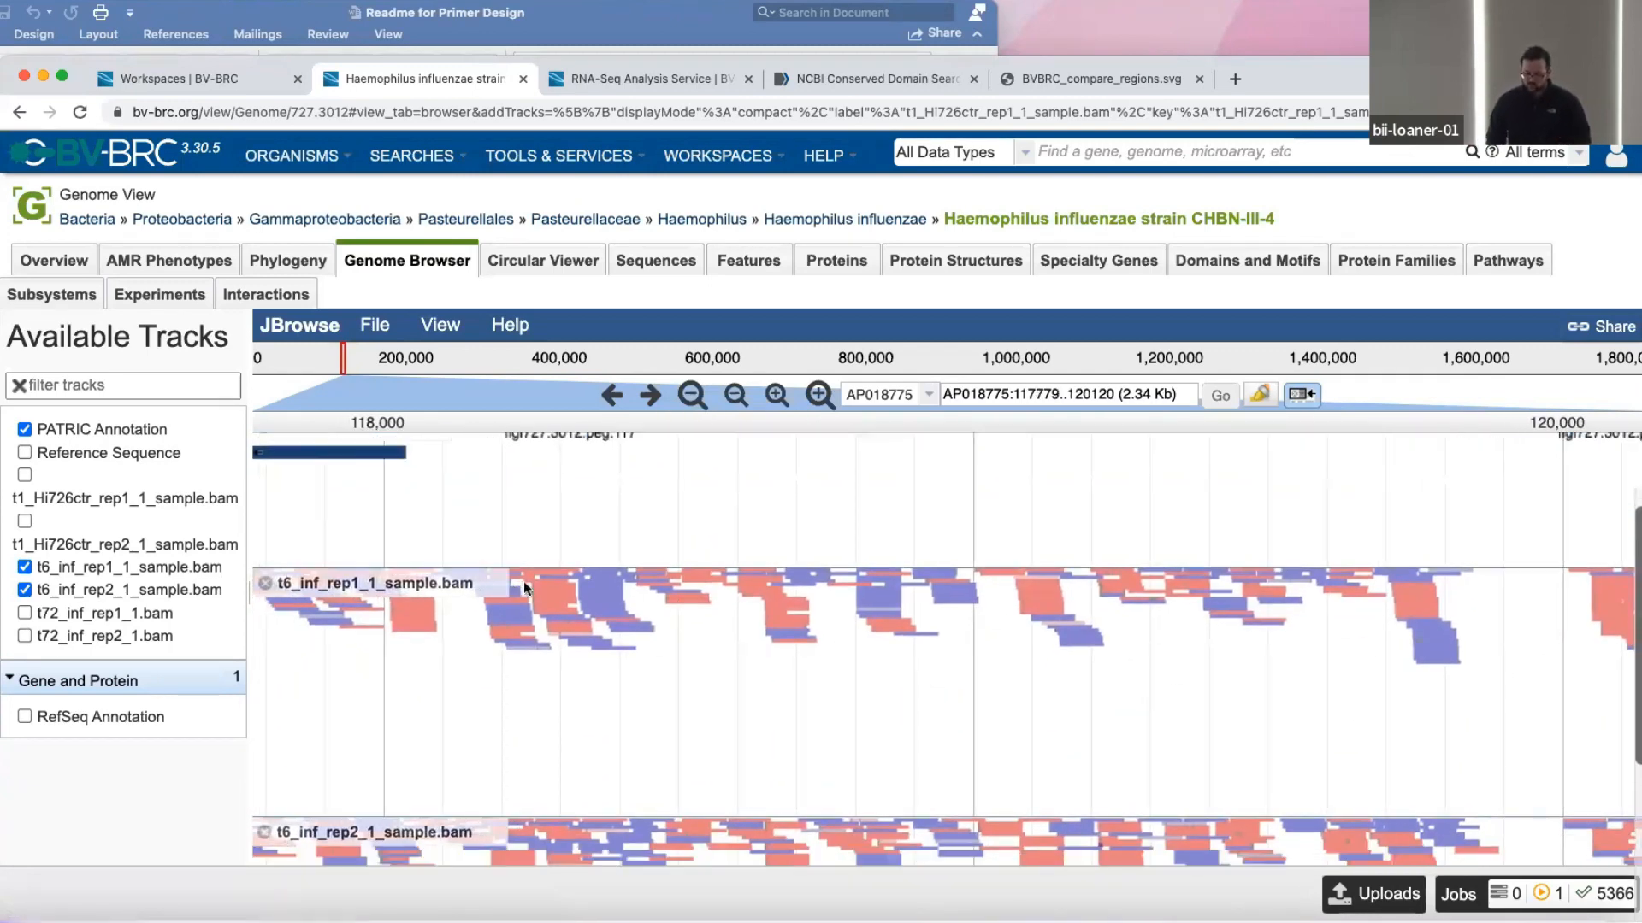
pyautogui.scroll(2, 525, 587)
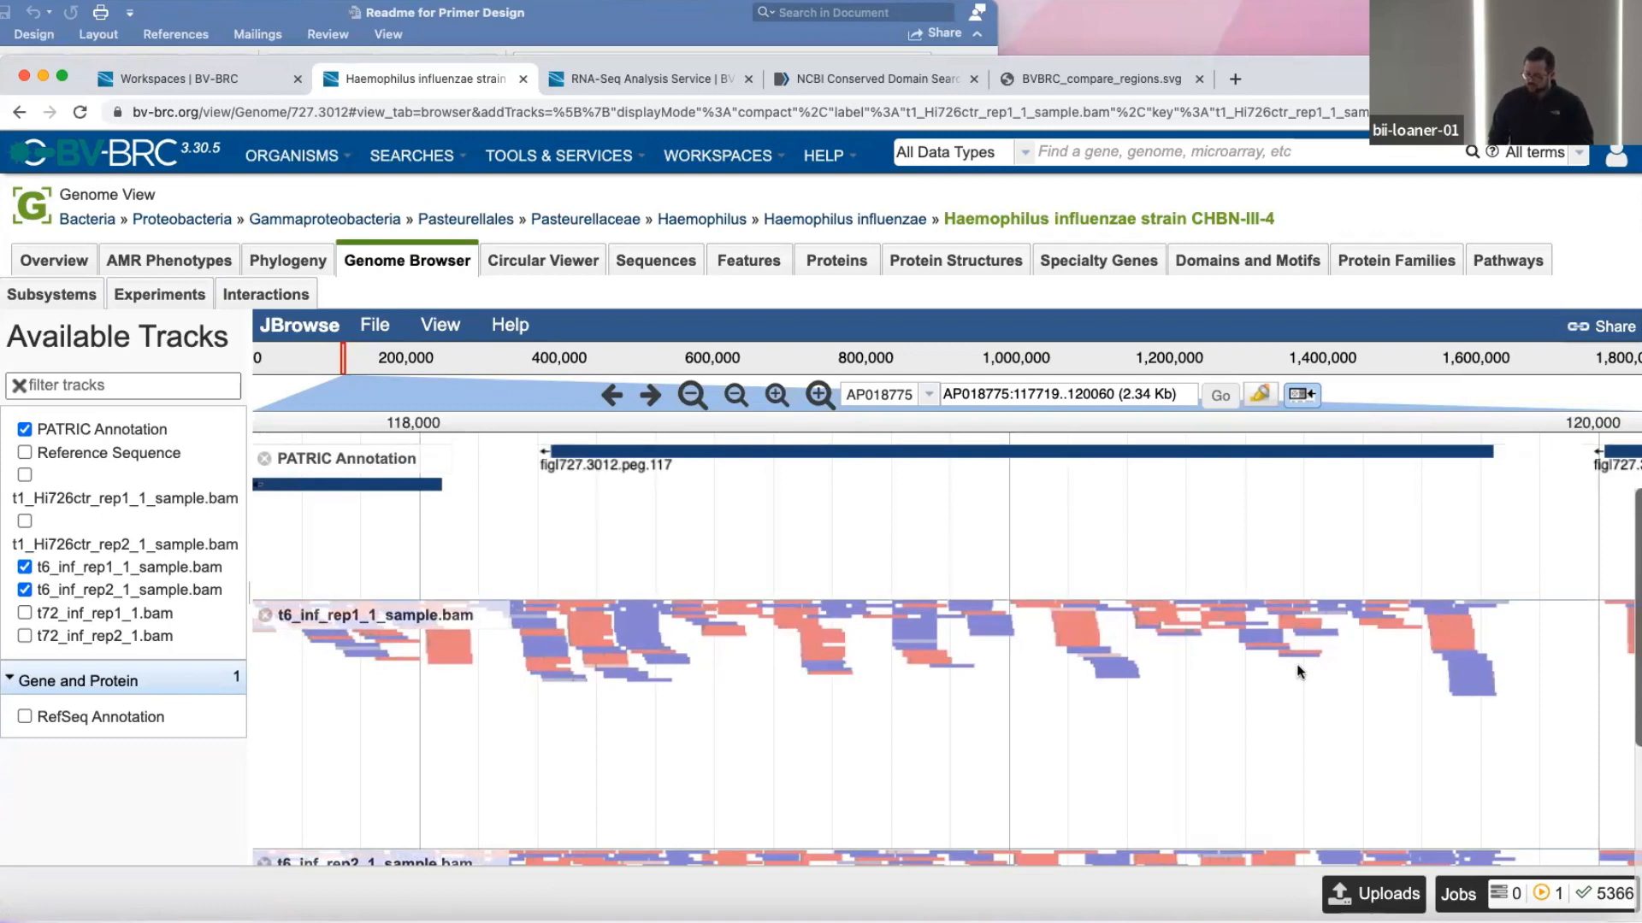
pyautogui.hscroll(10, 1296, 671)
pyautogui.scroll(-3, 1297, 670)
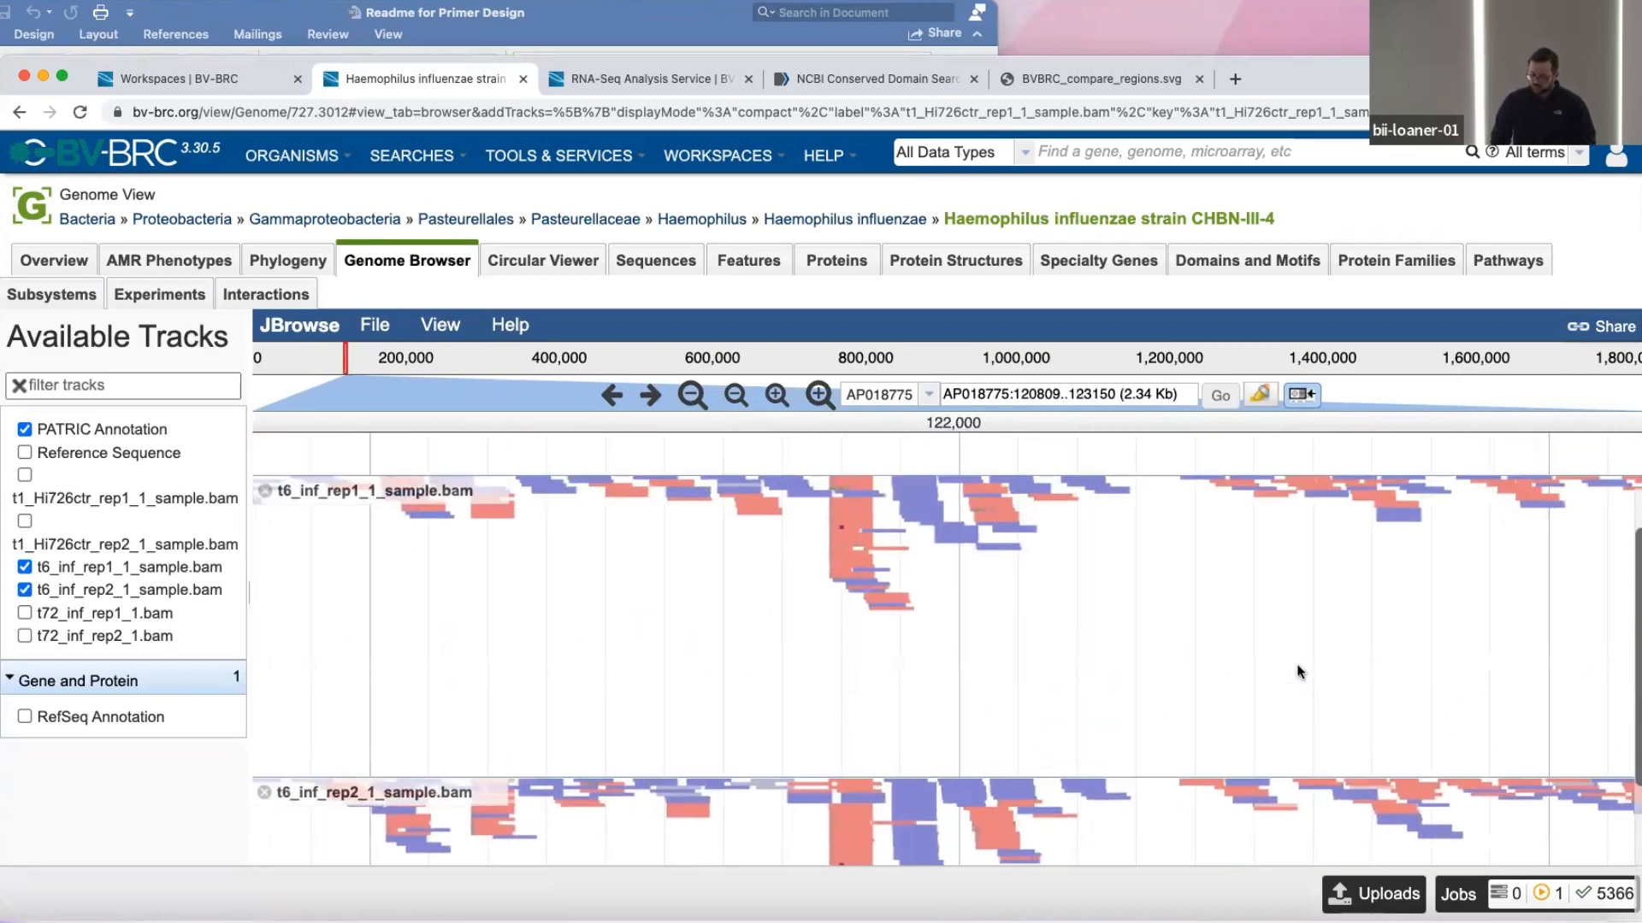
pyautogui.hscroll(10, 1296, 670)
pyautogui.scroll(3, 1296, 671)
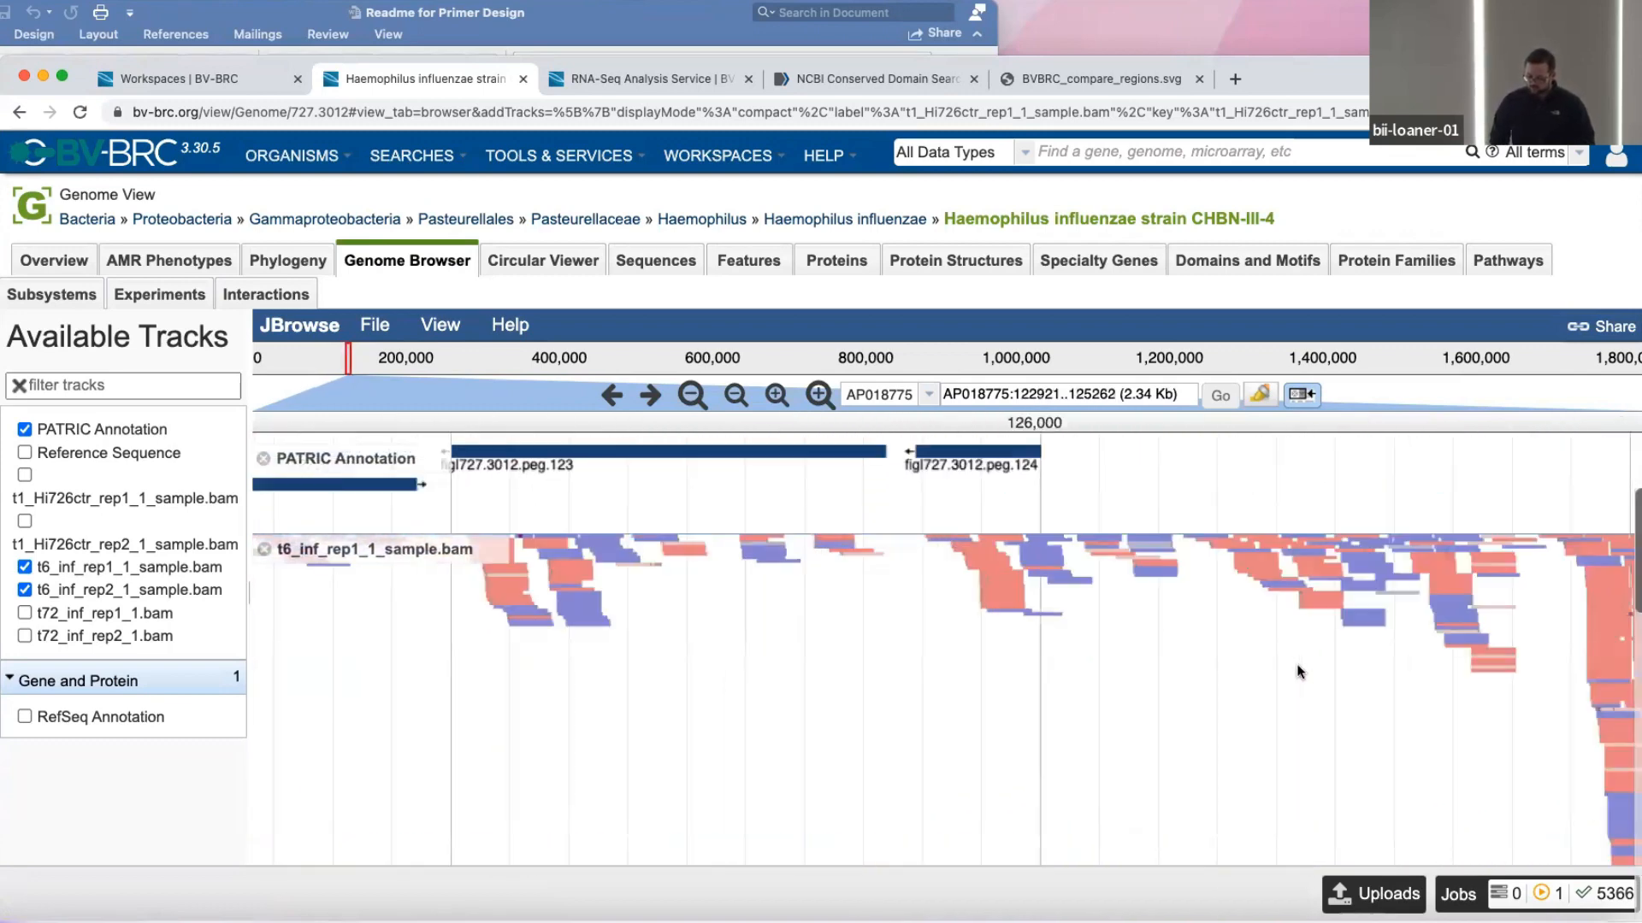
pyautogui.scroll(-5, 1296, 670)
pyautogui.scroll(5, 1296, 670)
pyautogui.hscroll(1, 1296, 670)
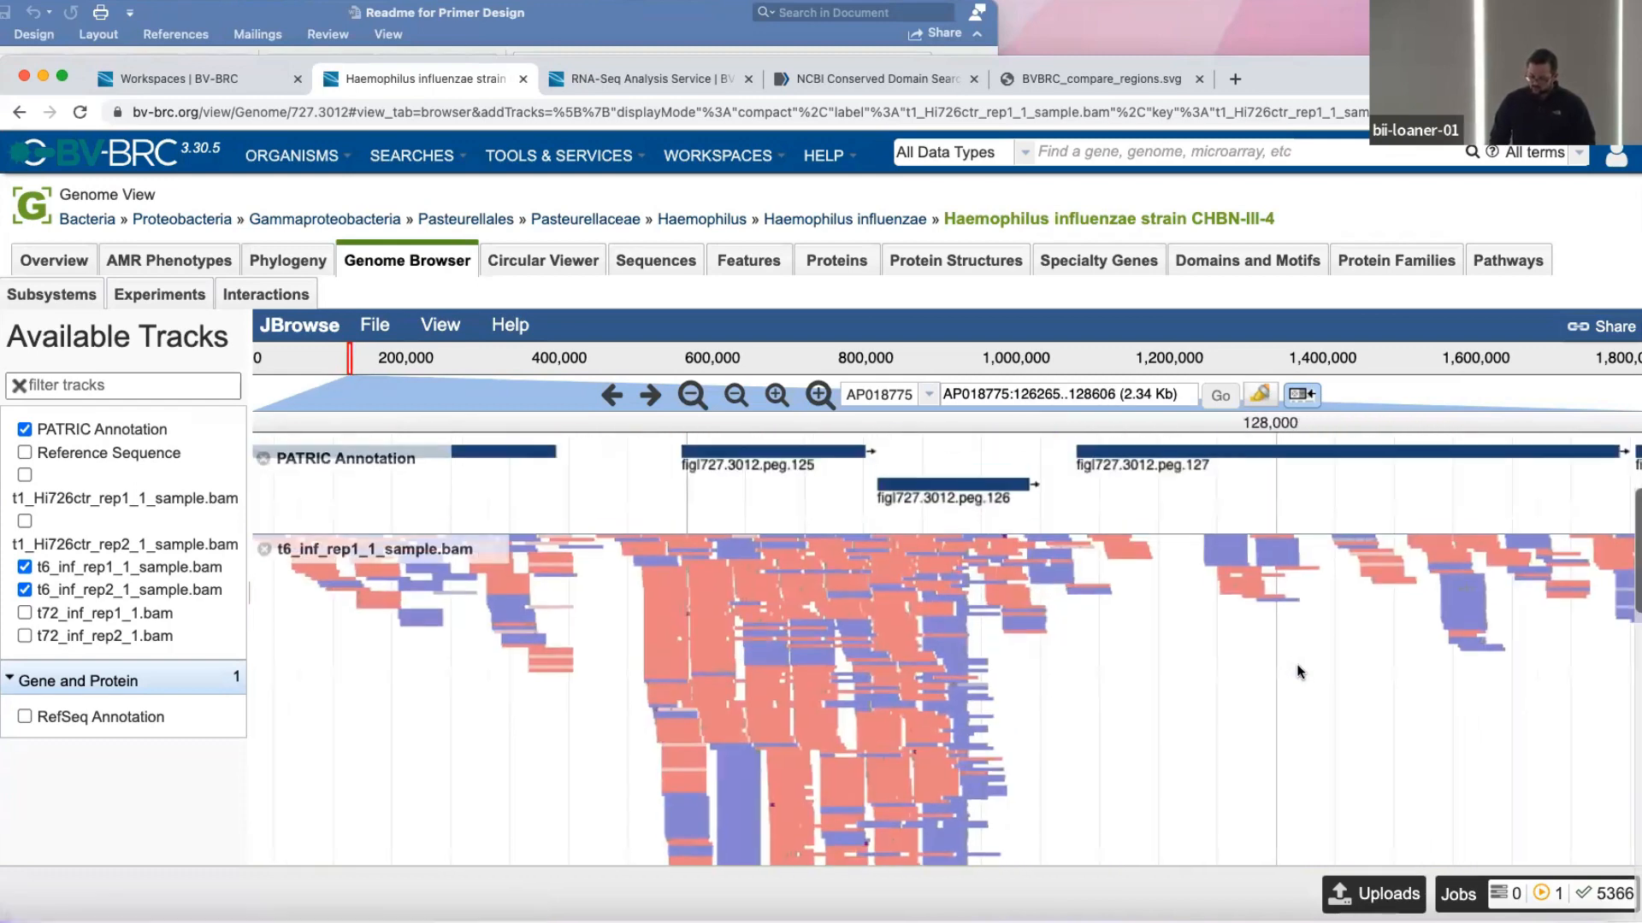
pyautogui.click(525, 79)
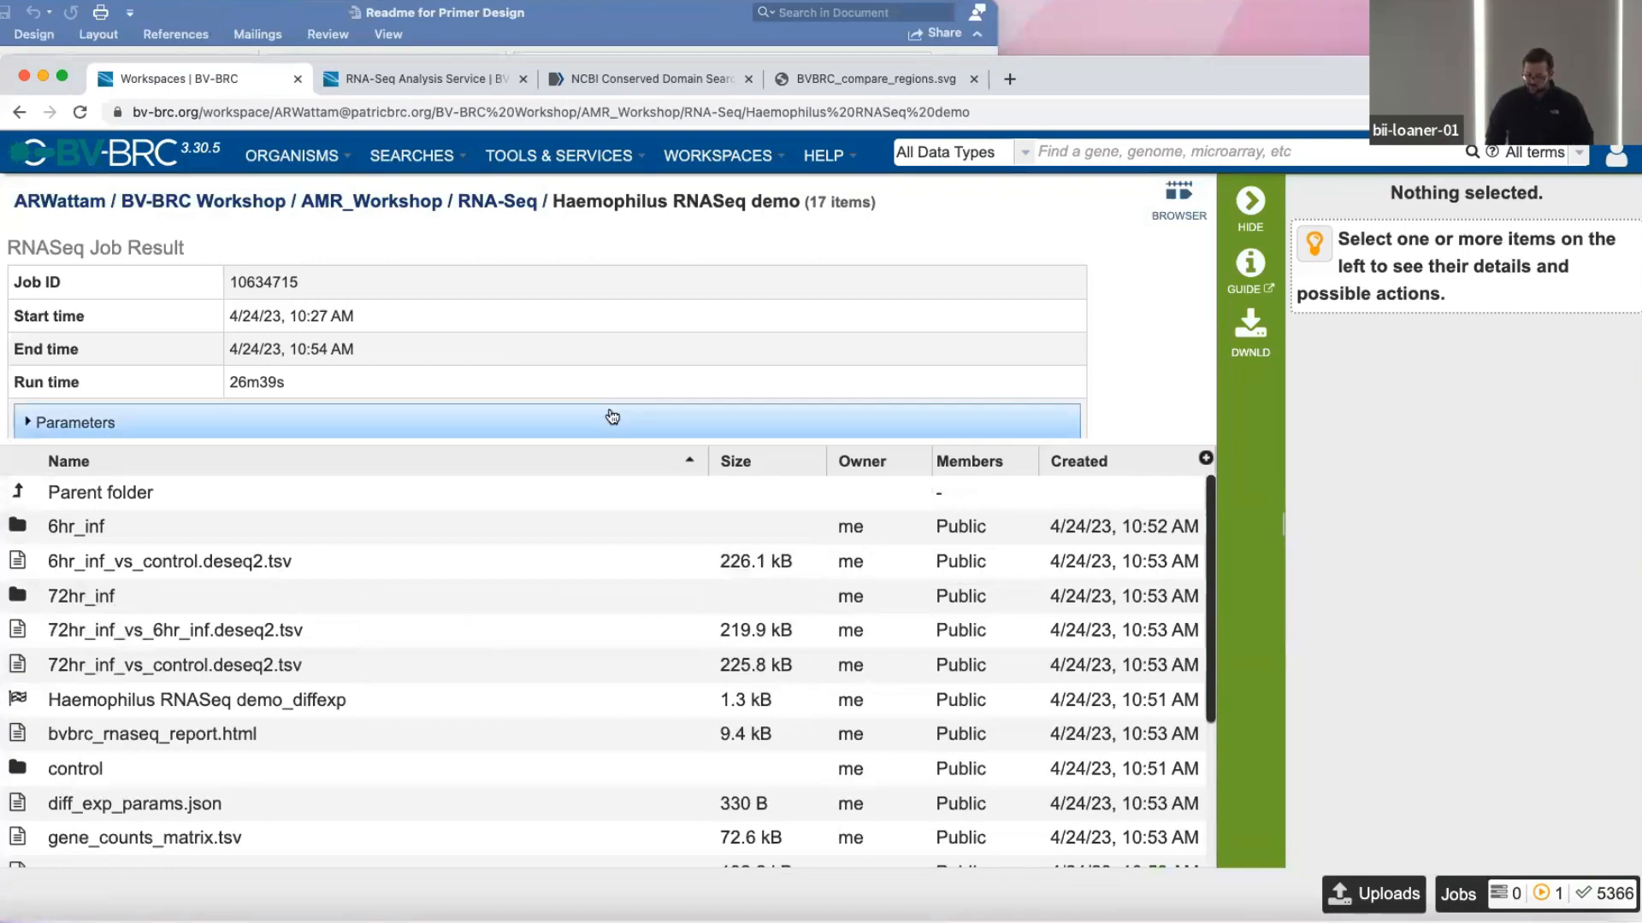